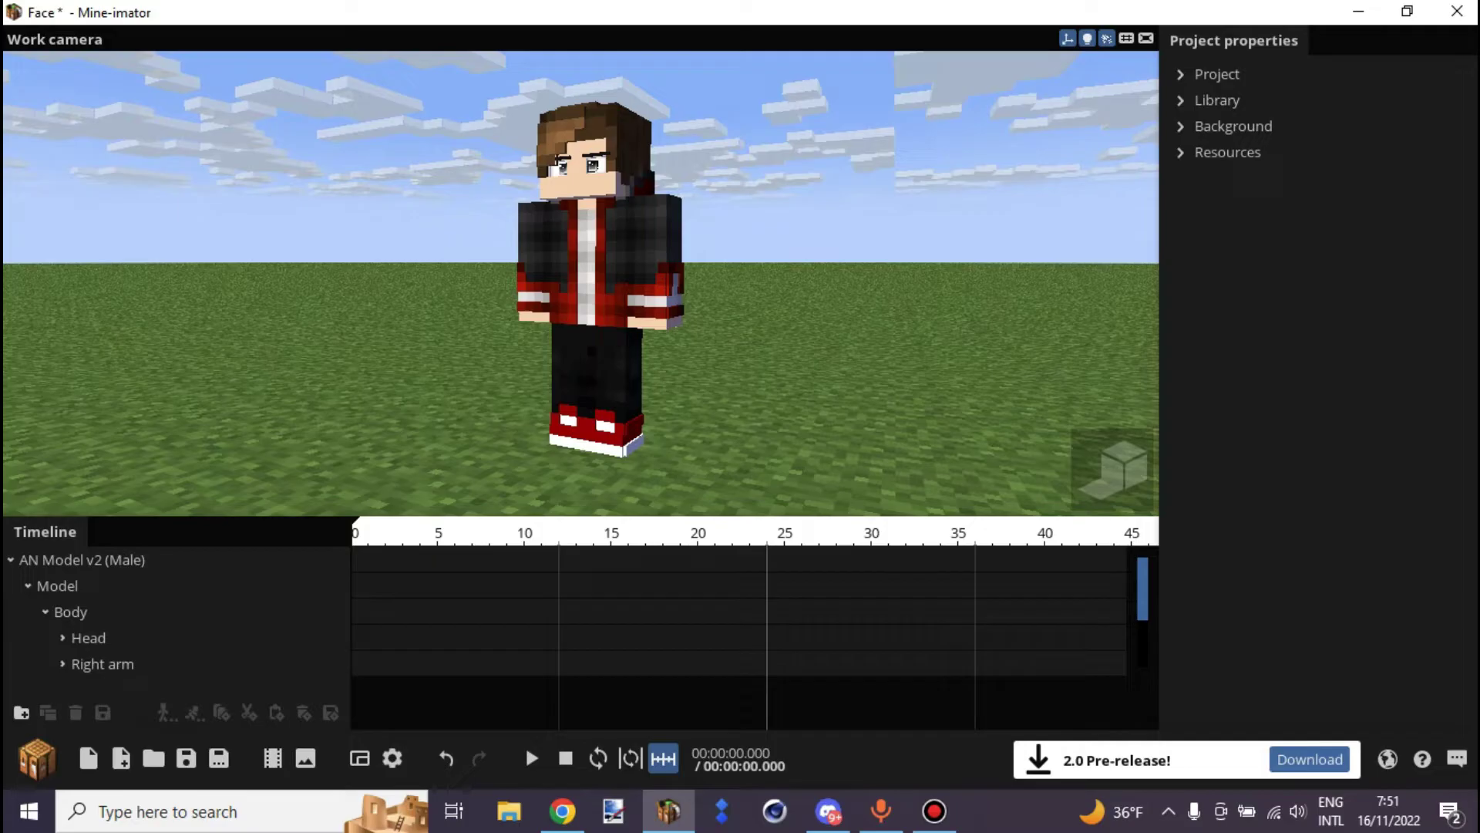
drag(581, 284, 634, 229)
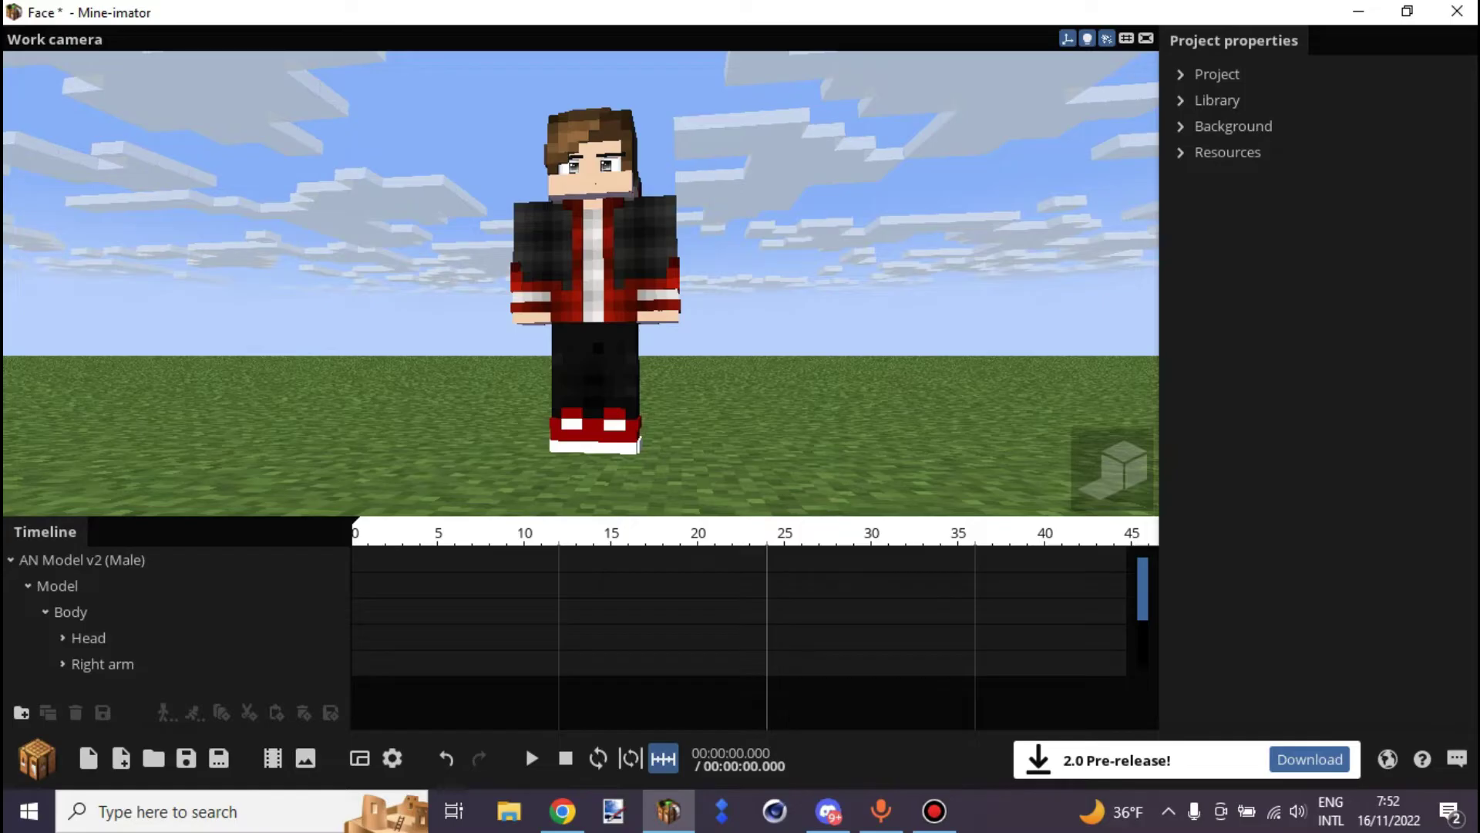
drag(594, 286, 663, 313)
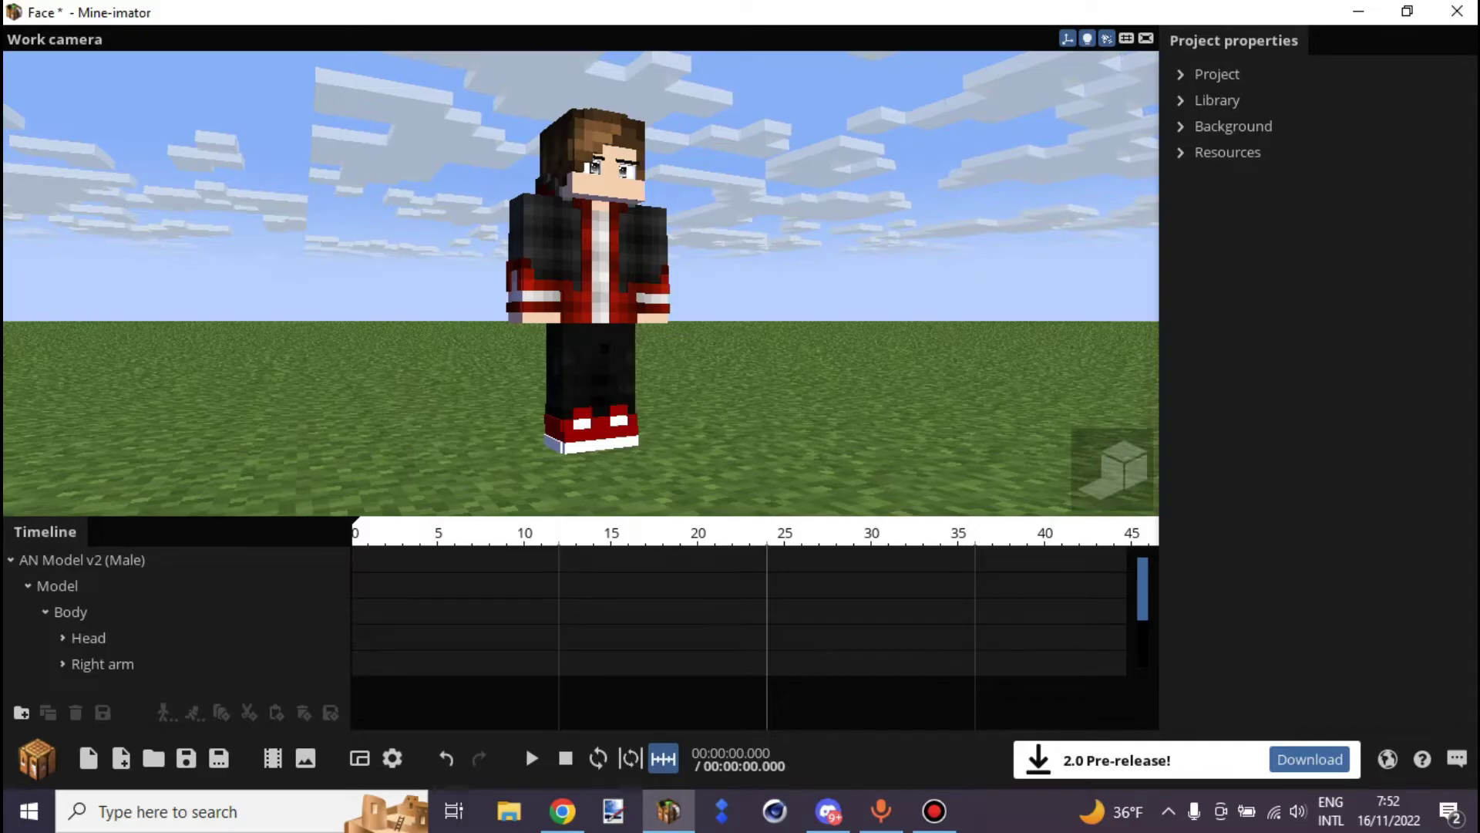
drag(581, 283, 655, 258)
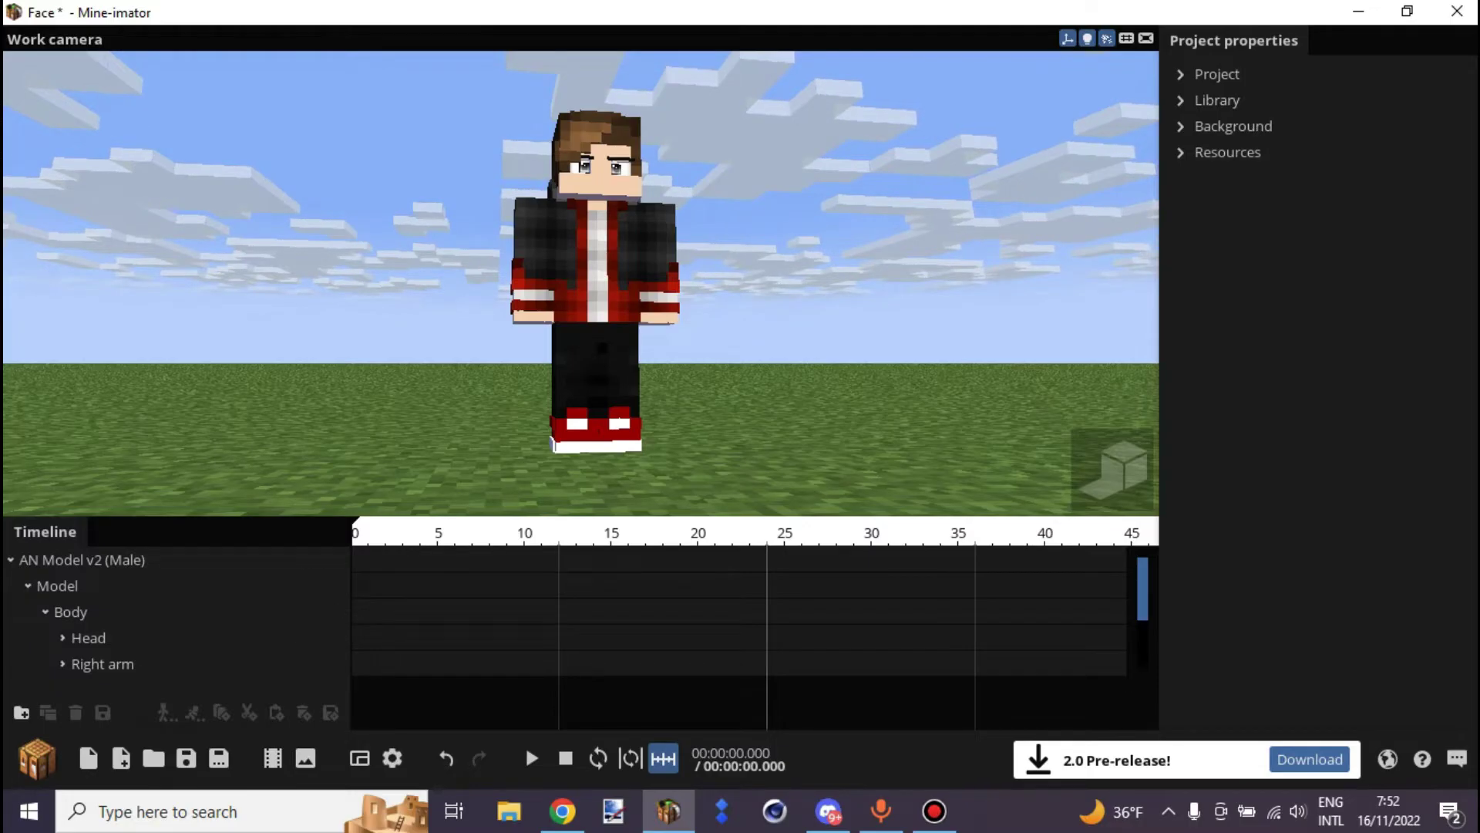
Collapse the AN Model v2 (Male) hierarchy and delete the whole model from the scene.
click(11, 561)
click(83, 560)
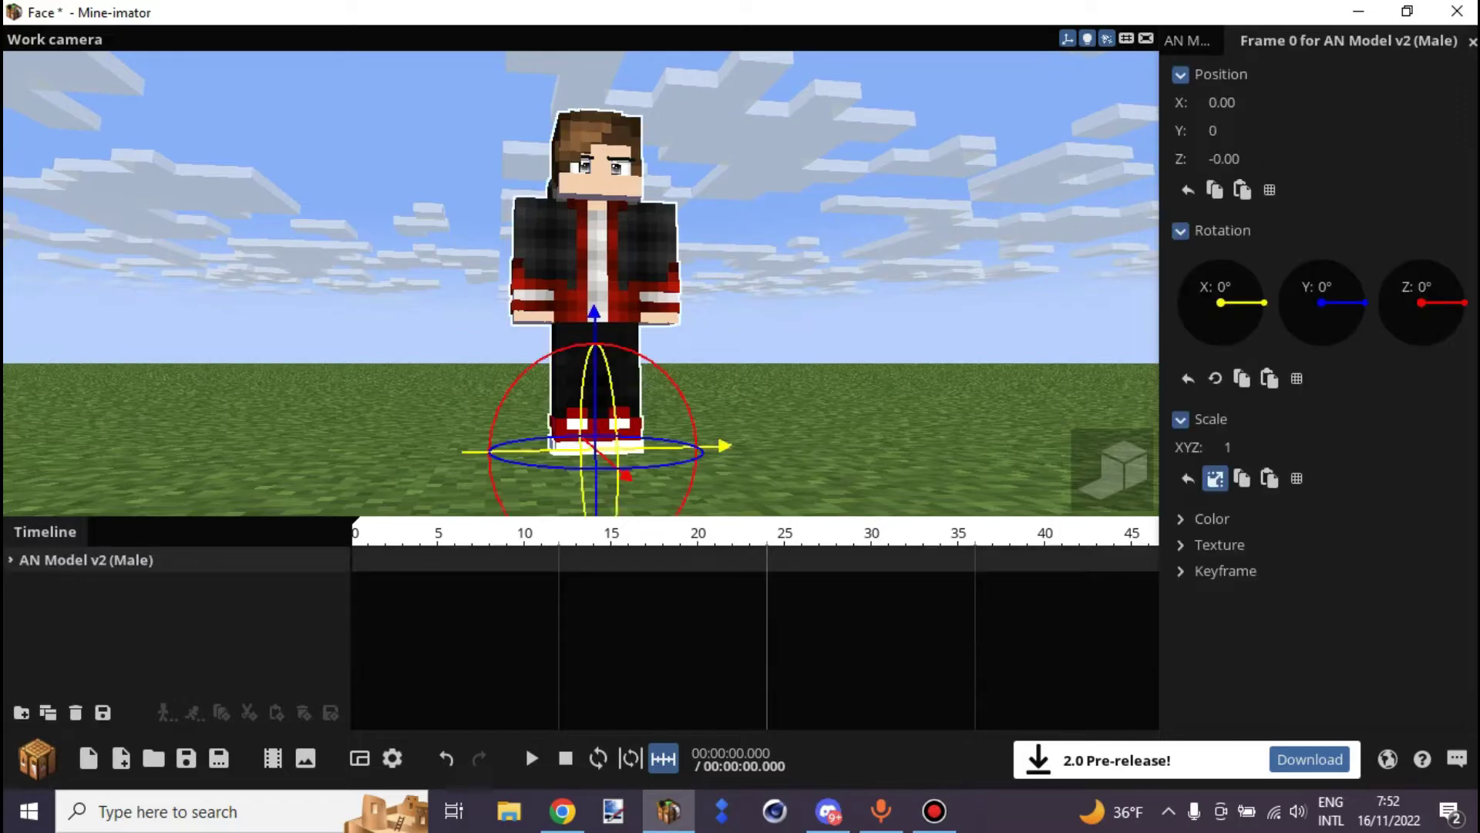
click(76, 712)
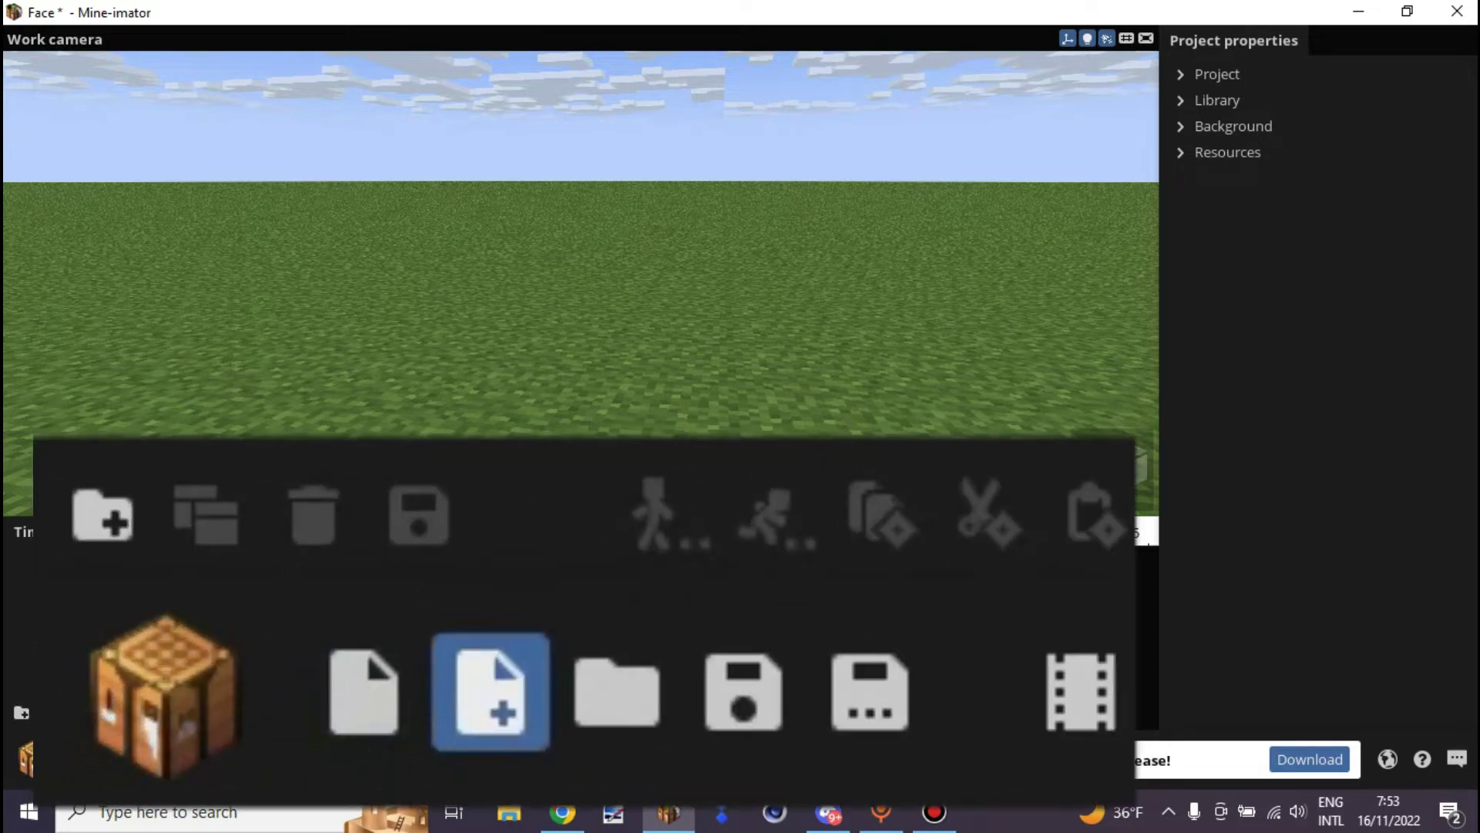
Start an asset import and browse to the Female folder, selecting Face (Female).miobject.
click(121, 758)
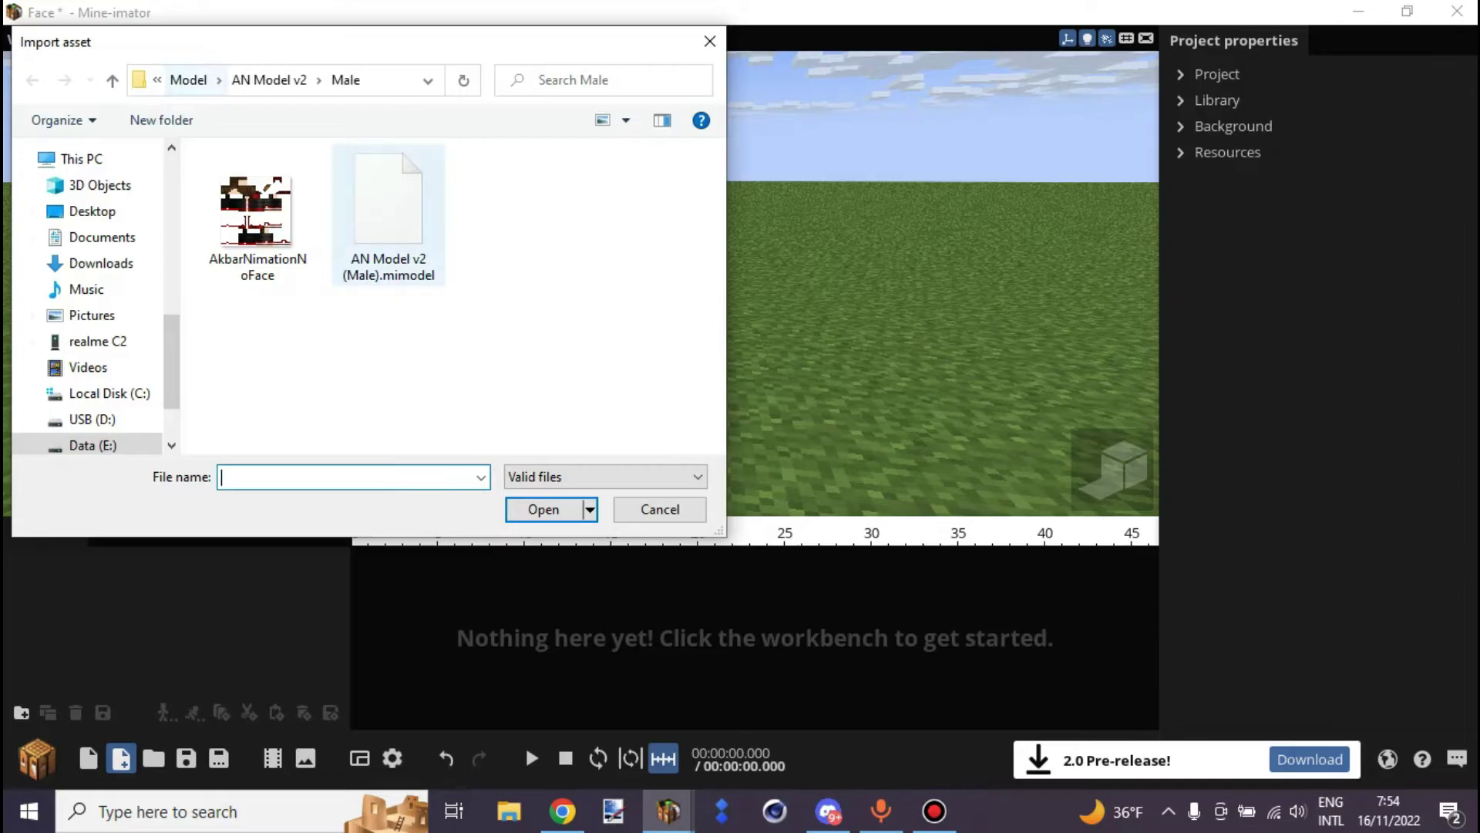
click(113, 80)
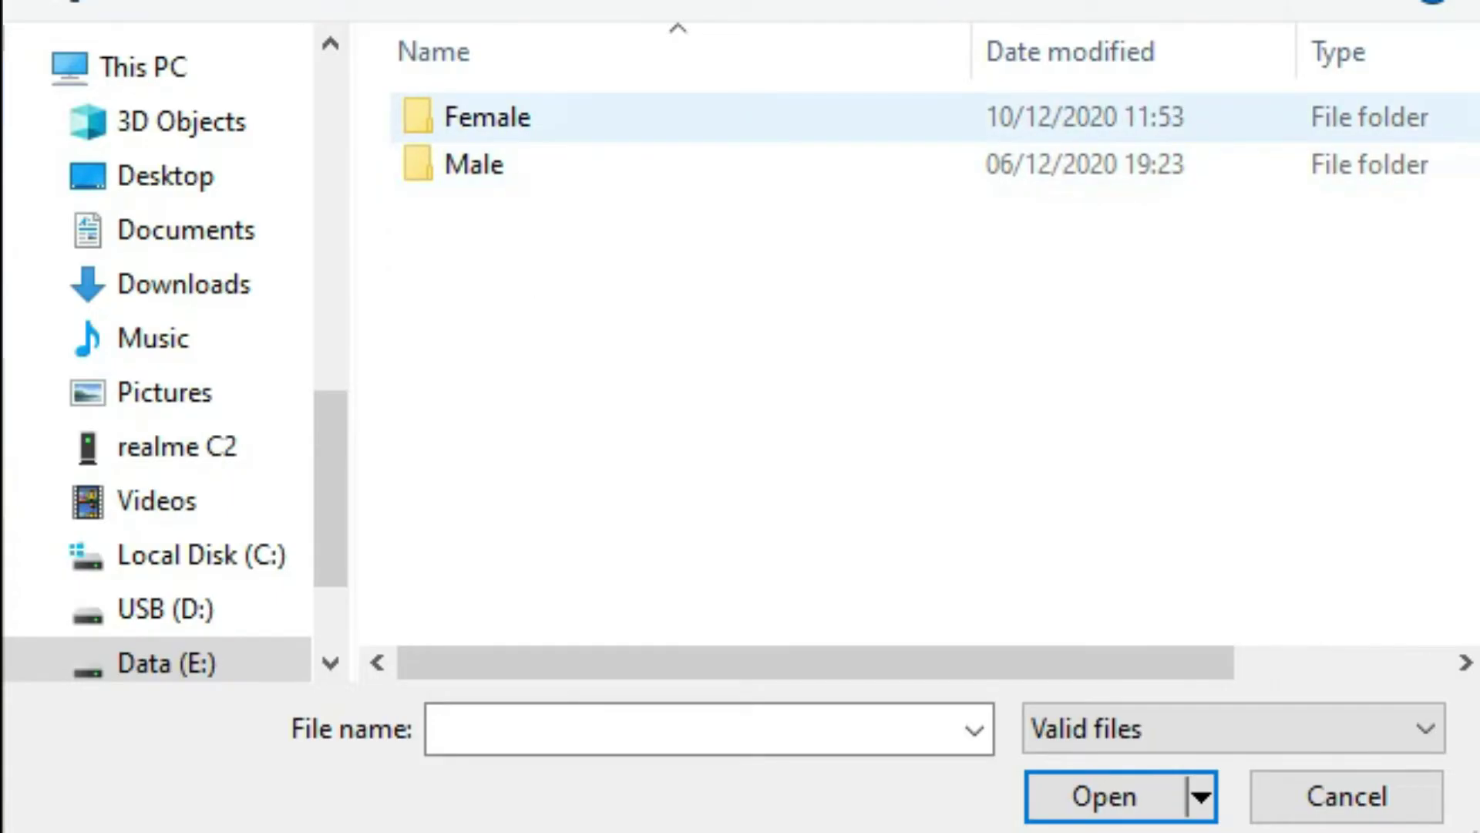
double_click(778, 117)
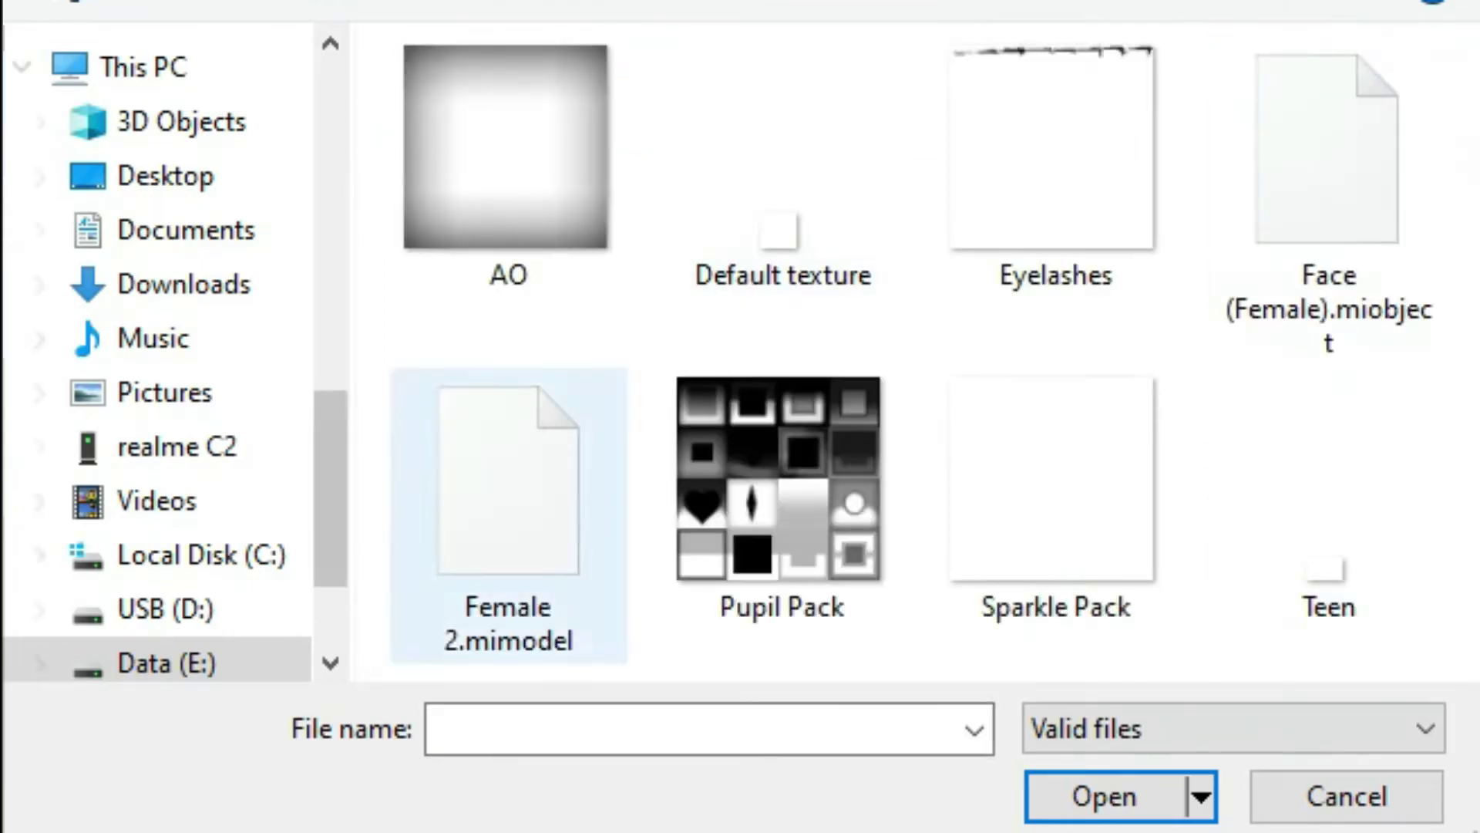
click(1327, 185)
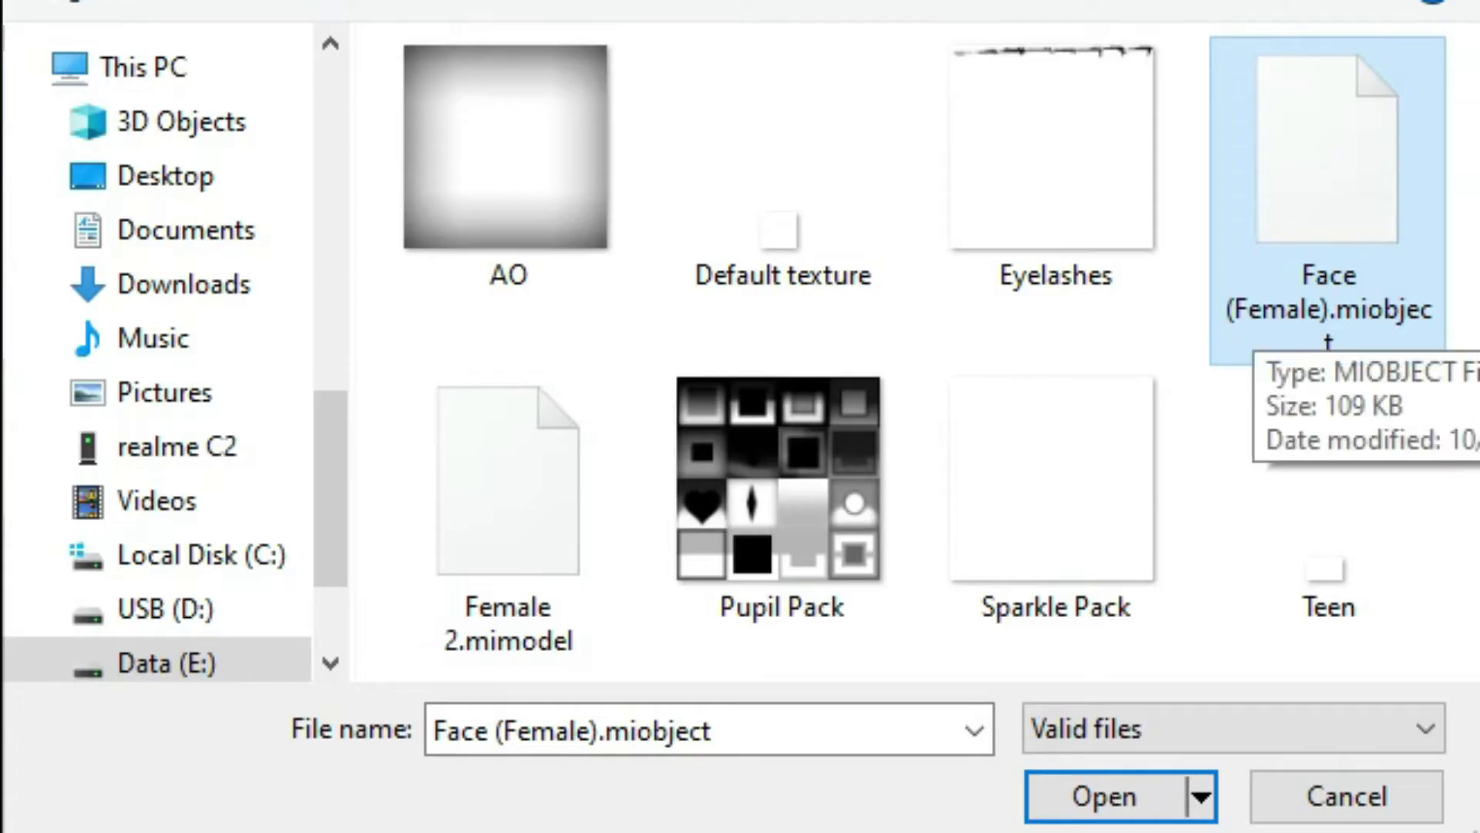
Look through the files in the neighbouring Male folder.
click(740, 3)
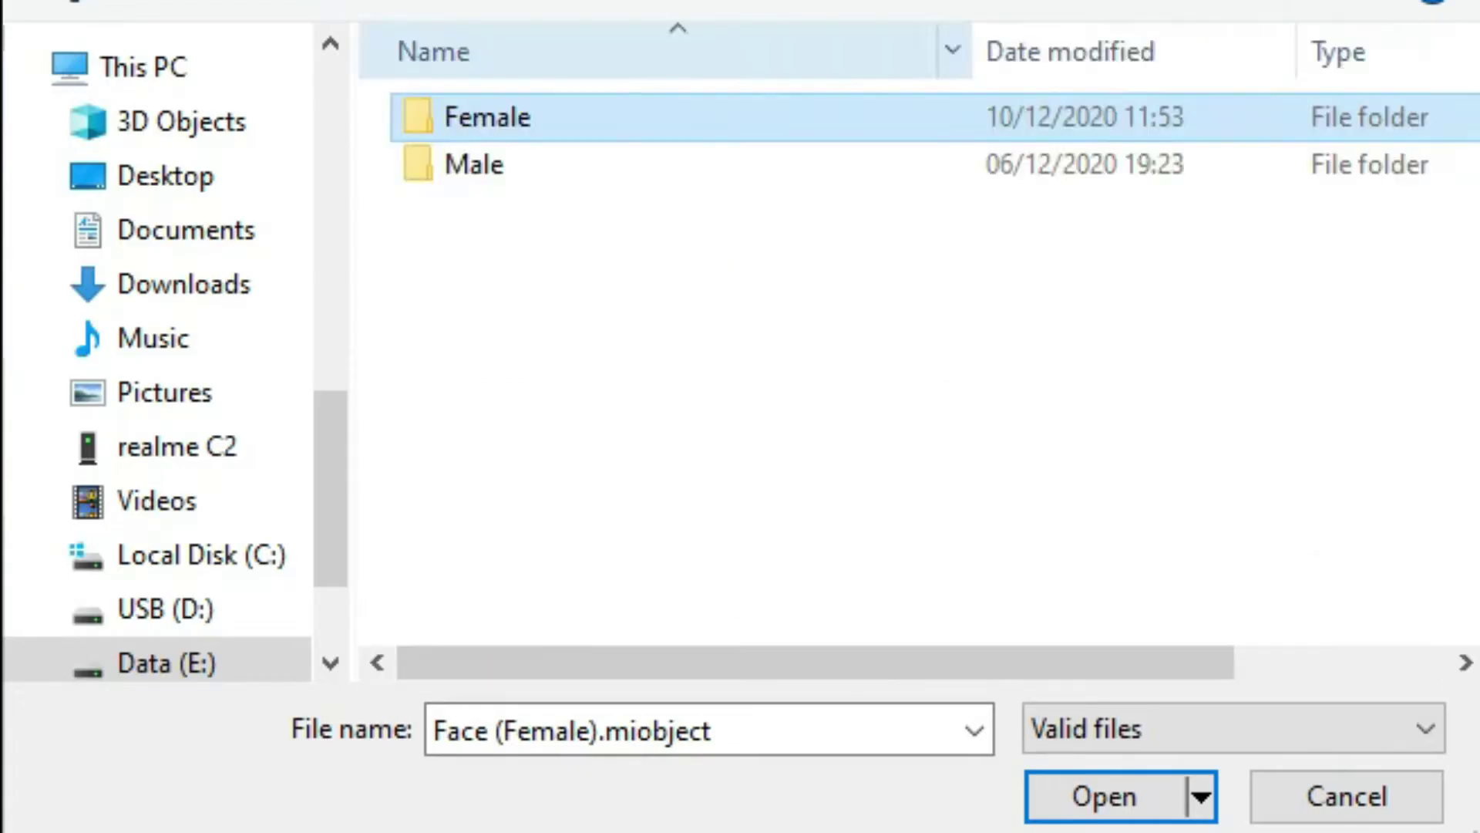
click(655, 164)
key(Return)
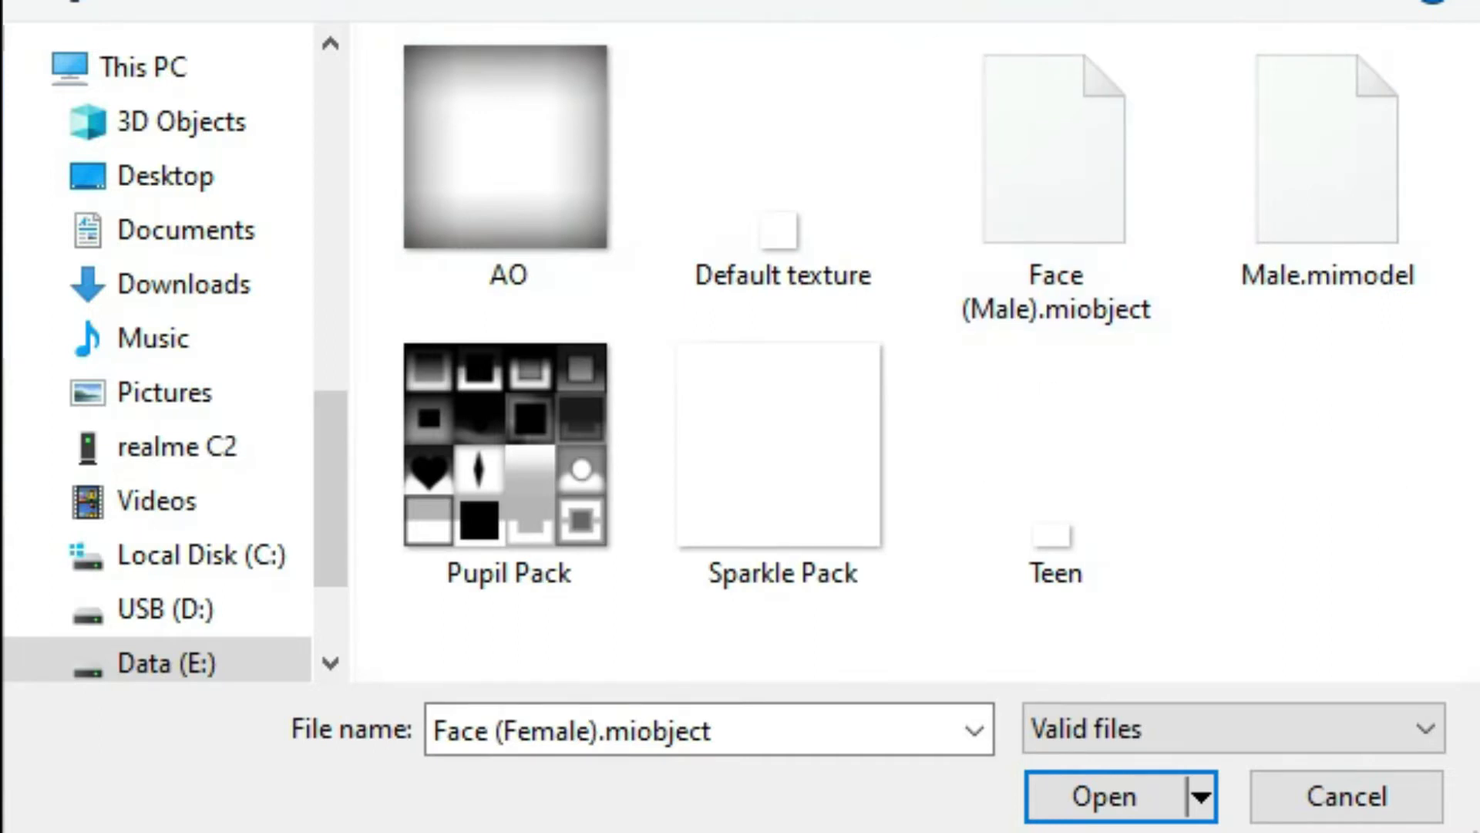
Return to the Female folder and import Face (Female).miobject into the scene.
key(alt+Up)
key(Up)
key(Return)
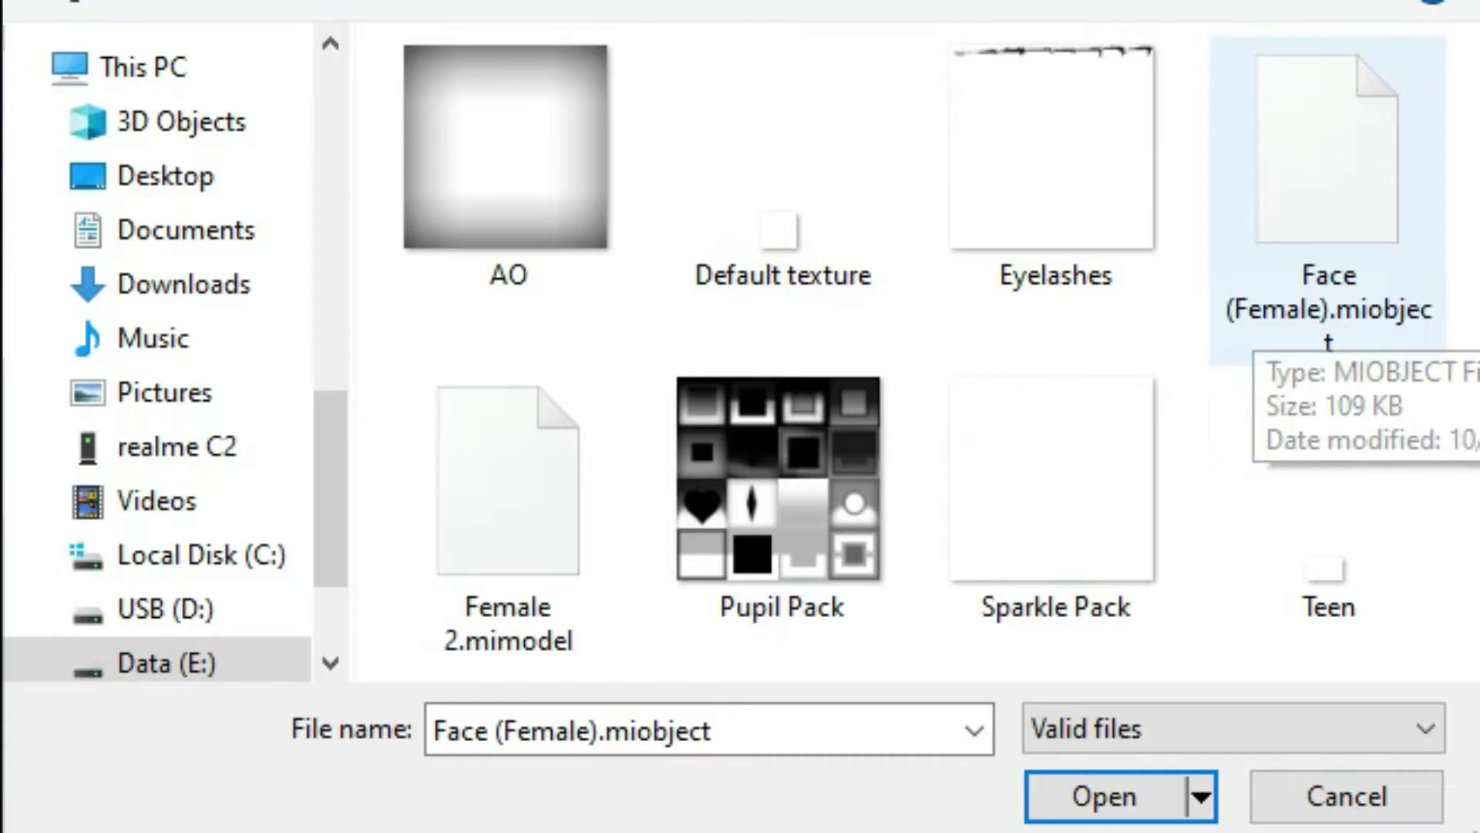
click(1287, 301)
click(1105, 796)
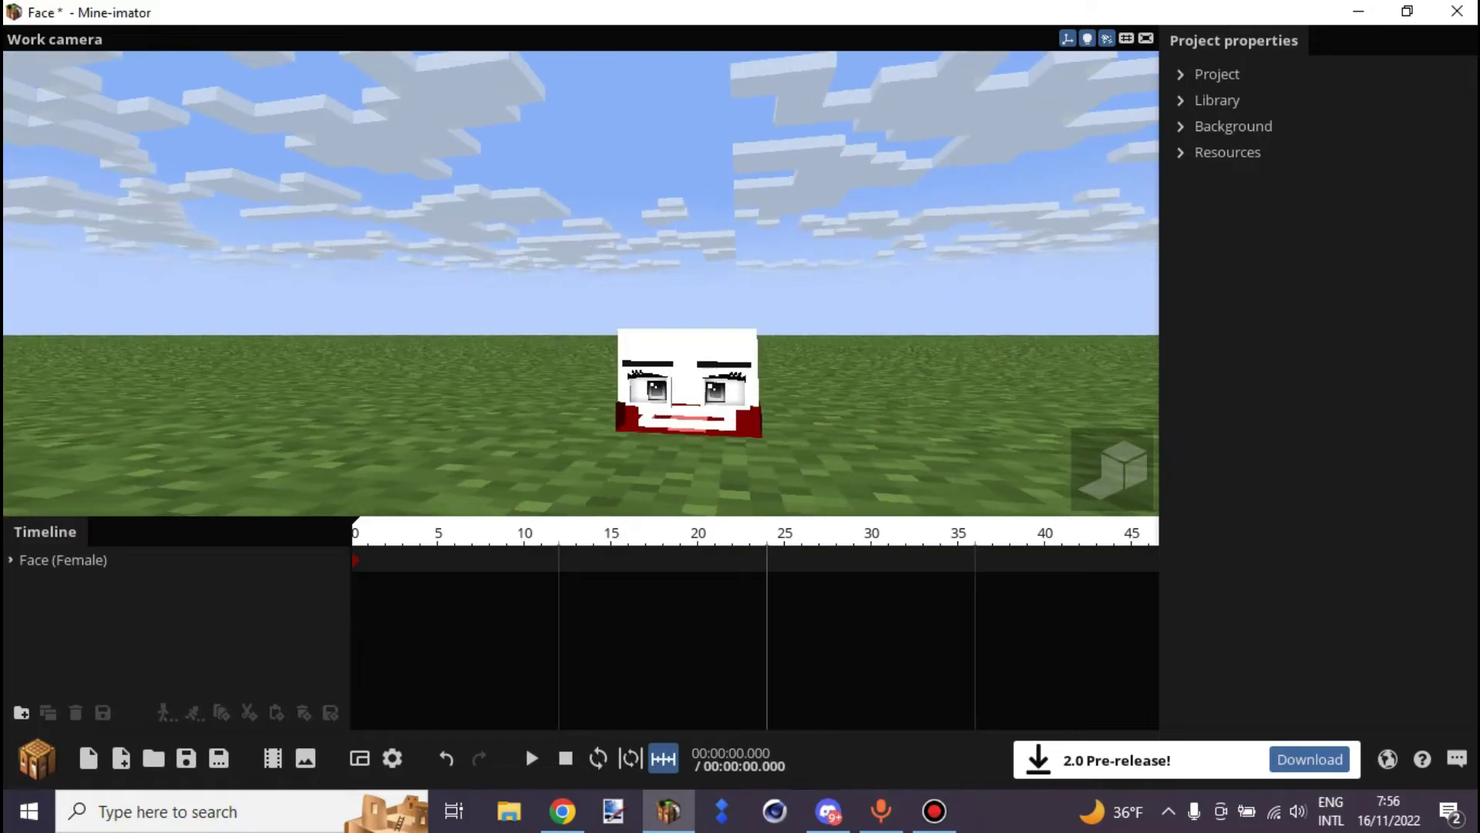
Create a body part from the Human model with the Steve variant and Head as the part.
mouse_move(581, 283)
right_down()
mouse_move(690, 366)
mouse_move(574, 316)
mouse_move(582, 302)
right_up()
key(w)
key(w)
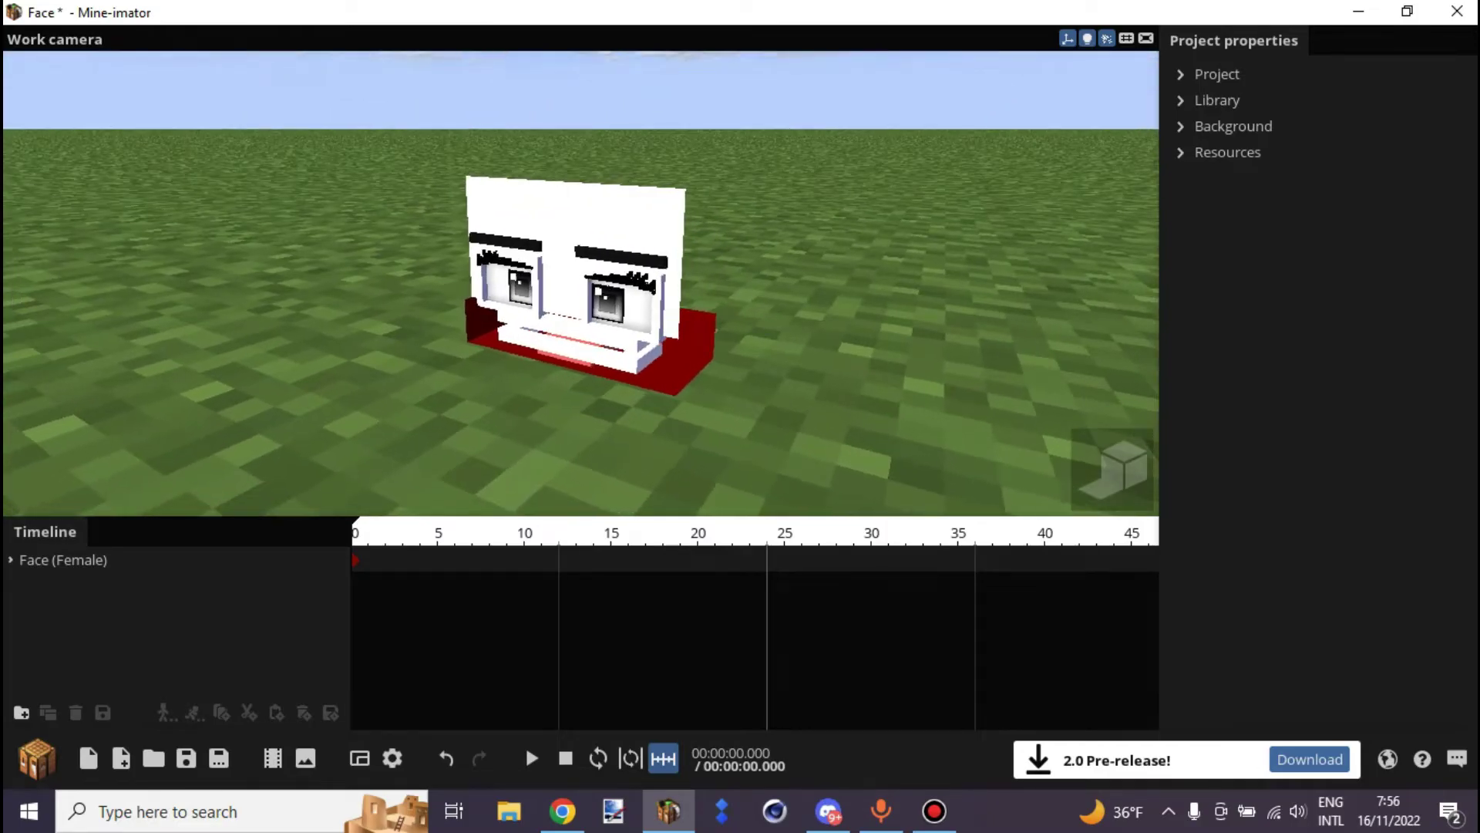
right_drag(580, 283, 647, 290)
key(s)
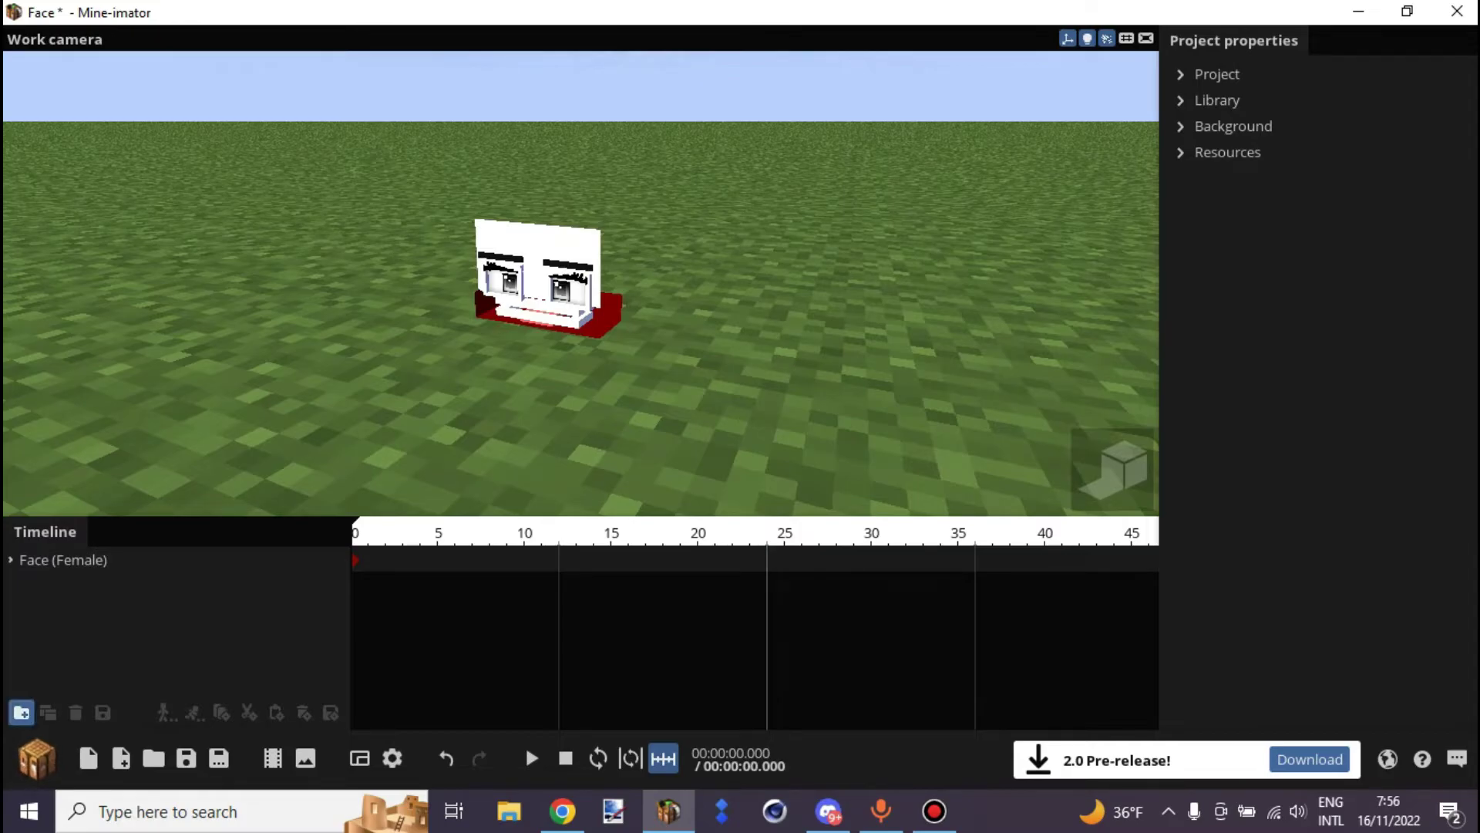
click(36, 758)
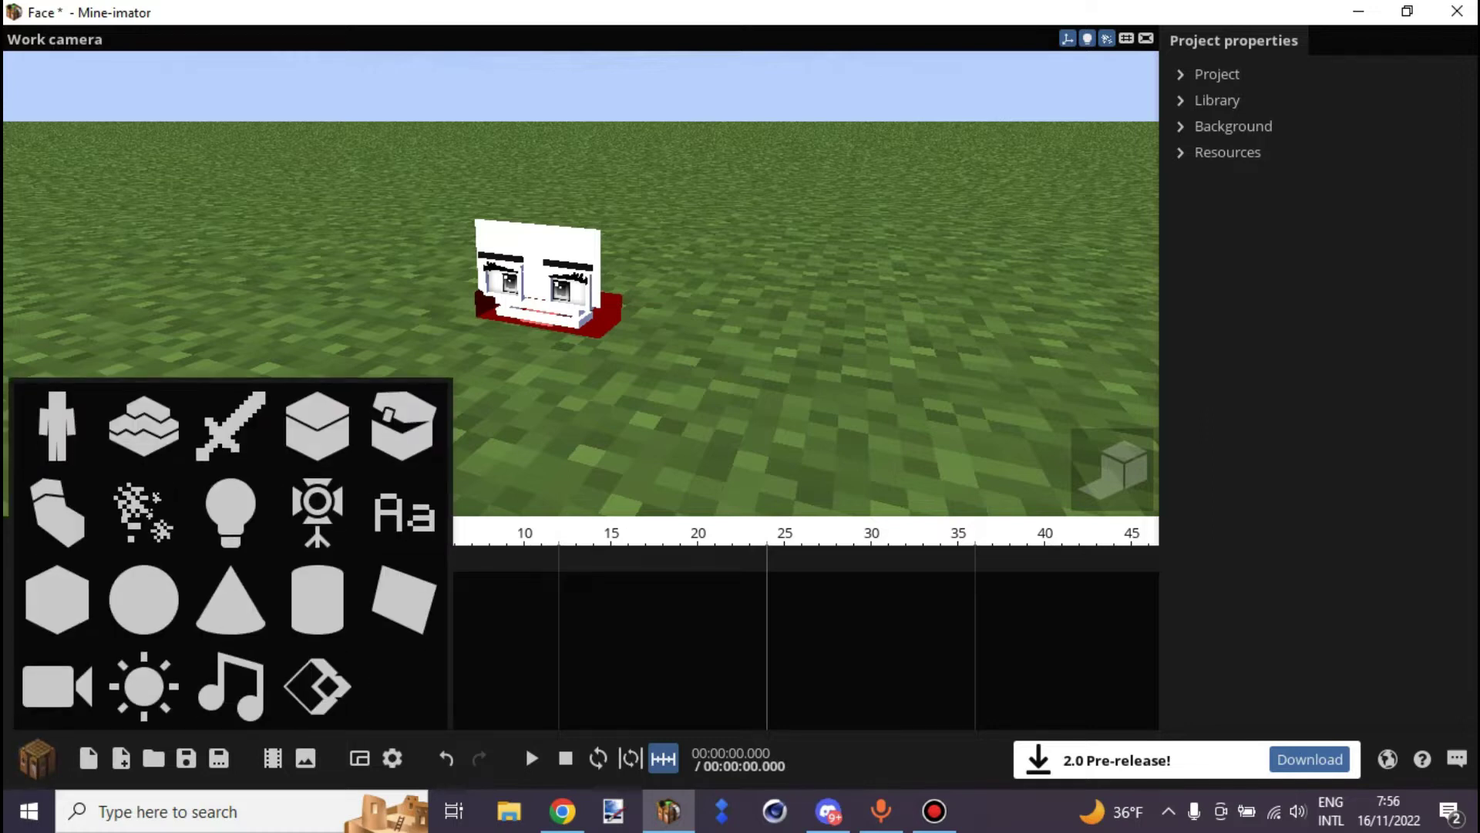
click(57, 512)
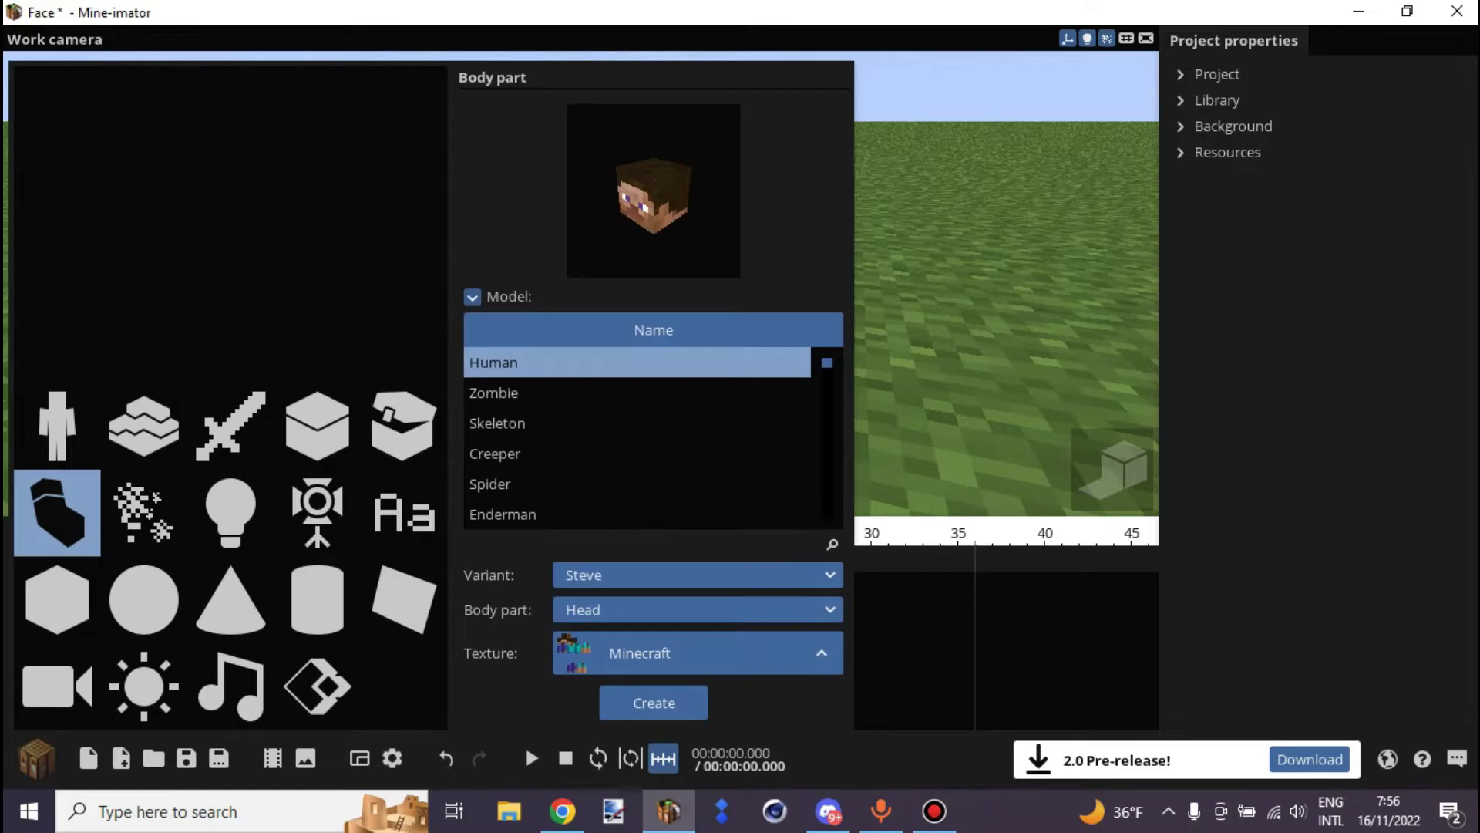
click(654, 702)
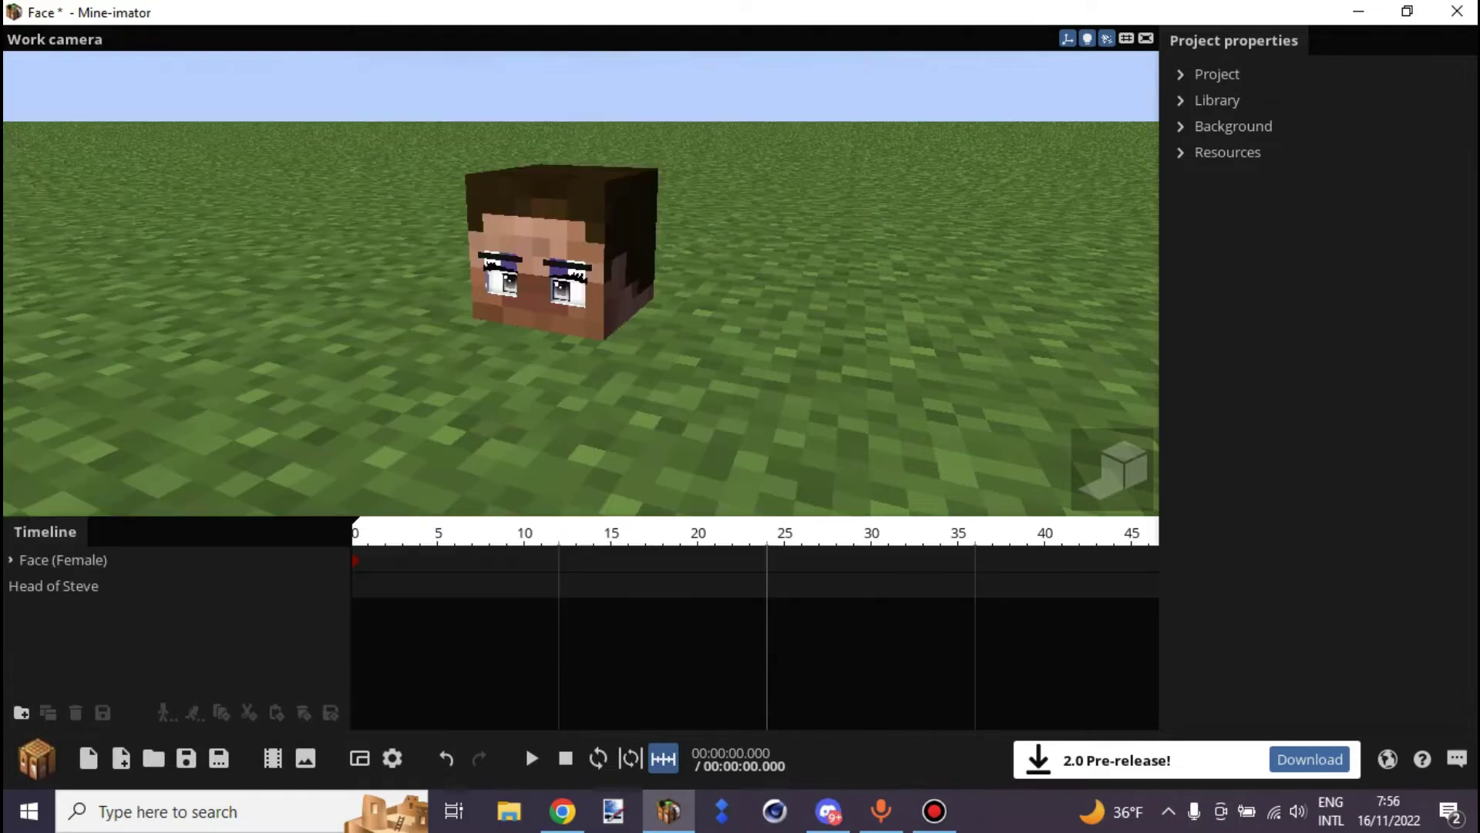
Set the library texture of the Steve head to the dark-haired custom skin with blue streaks.
click(1180, 126)
click(1180, 126)
click(1181, 100)
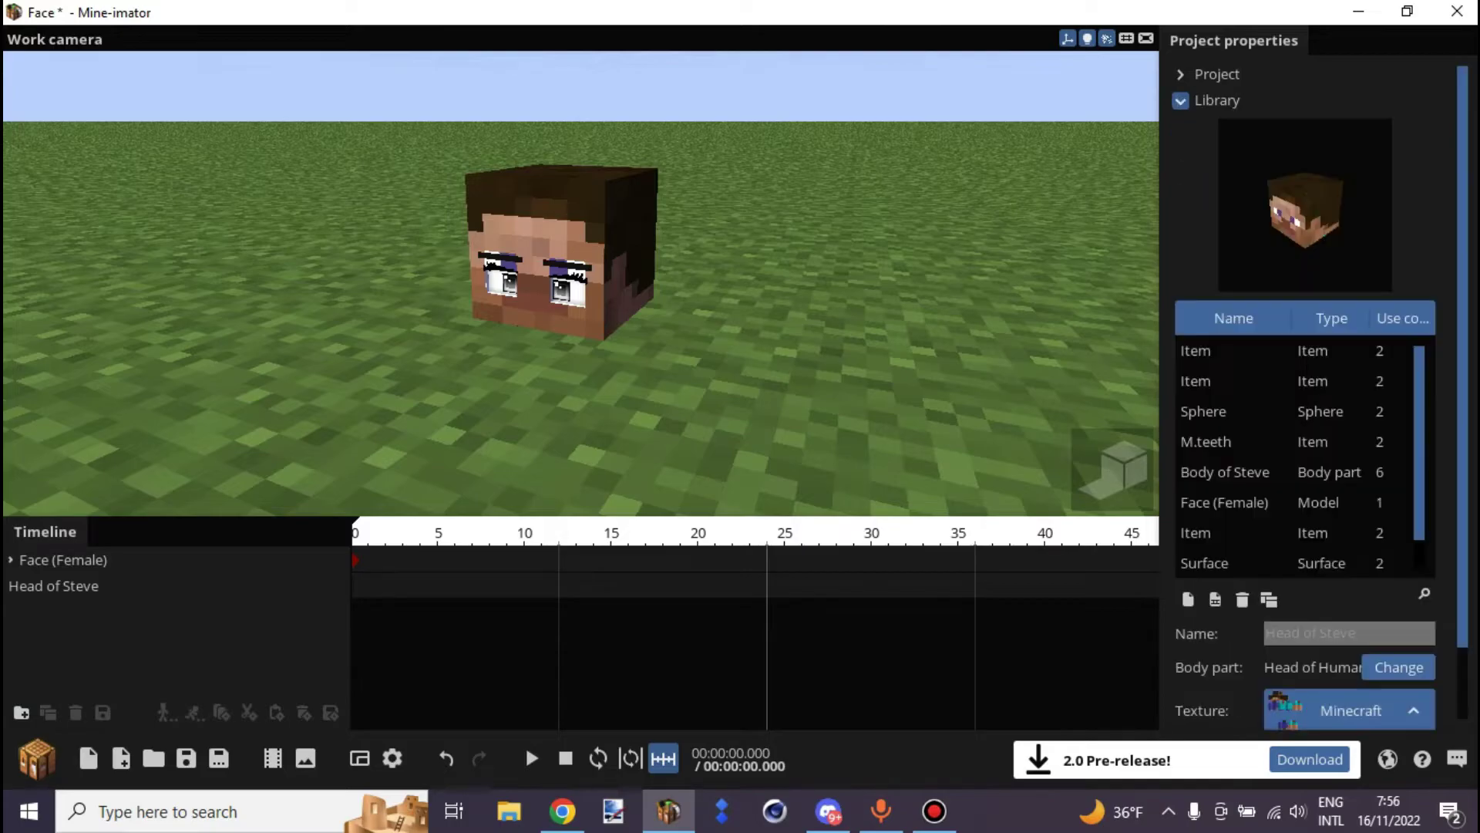
click(1350, 710)
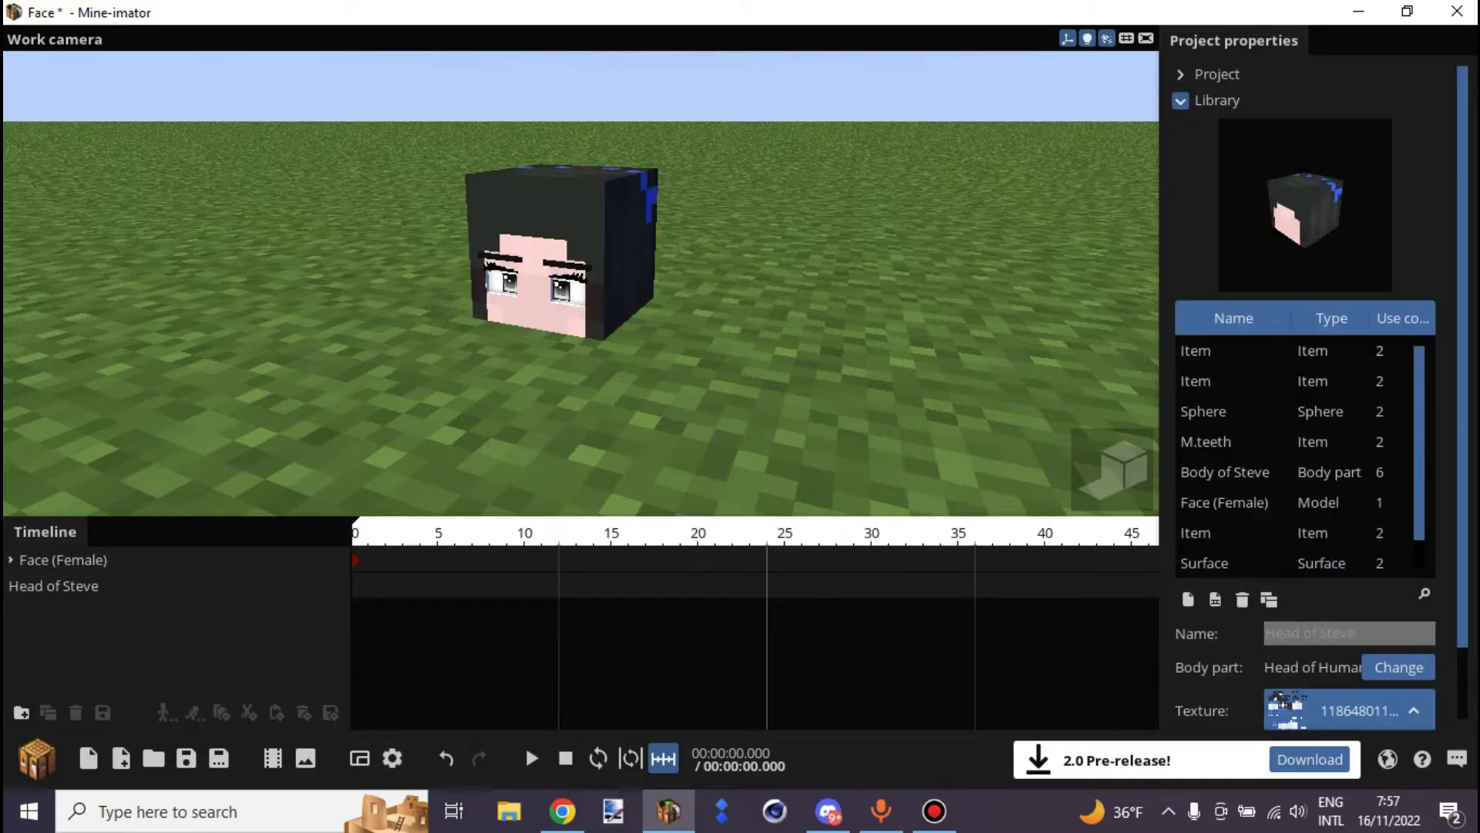
Parent the Face (Female) object to Head of Steve in the timeline hierarchy.
drag(578, 331, 589, 268)
key(w)
right_drag(589, 268, 552, 193)
click(116, 586)
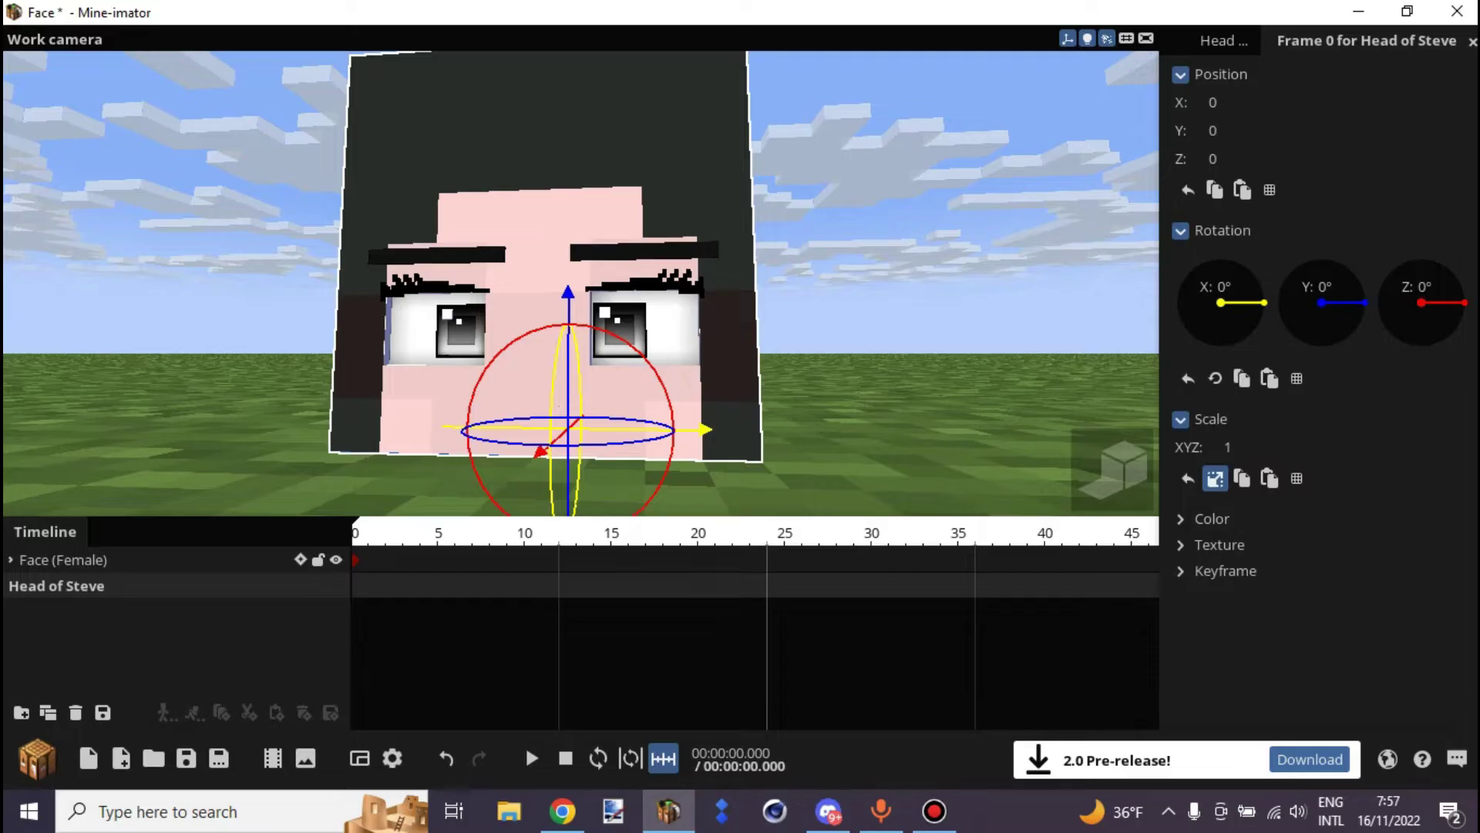
click(116, 561)
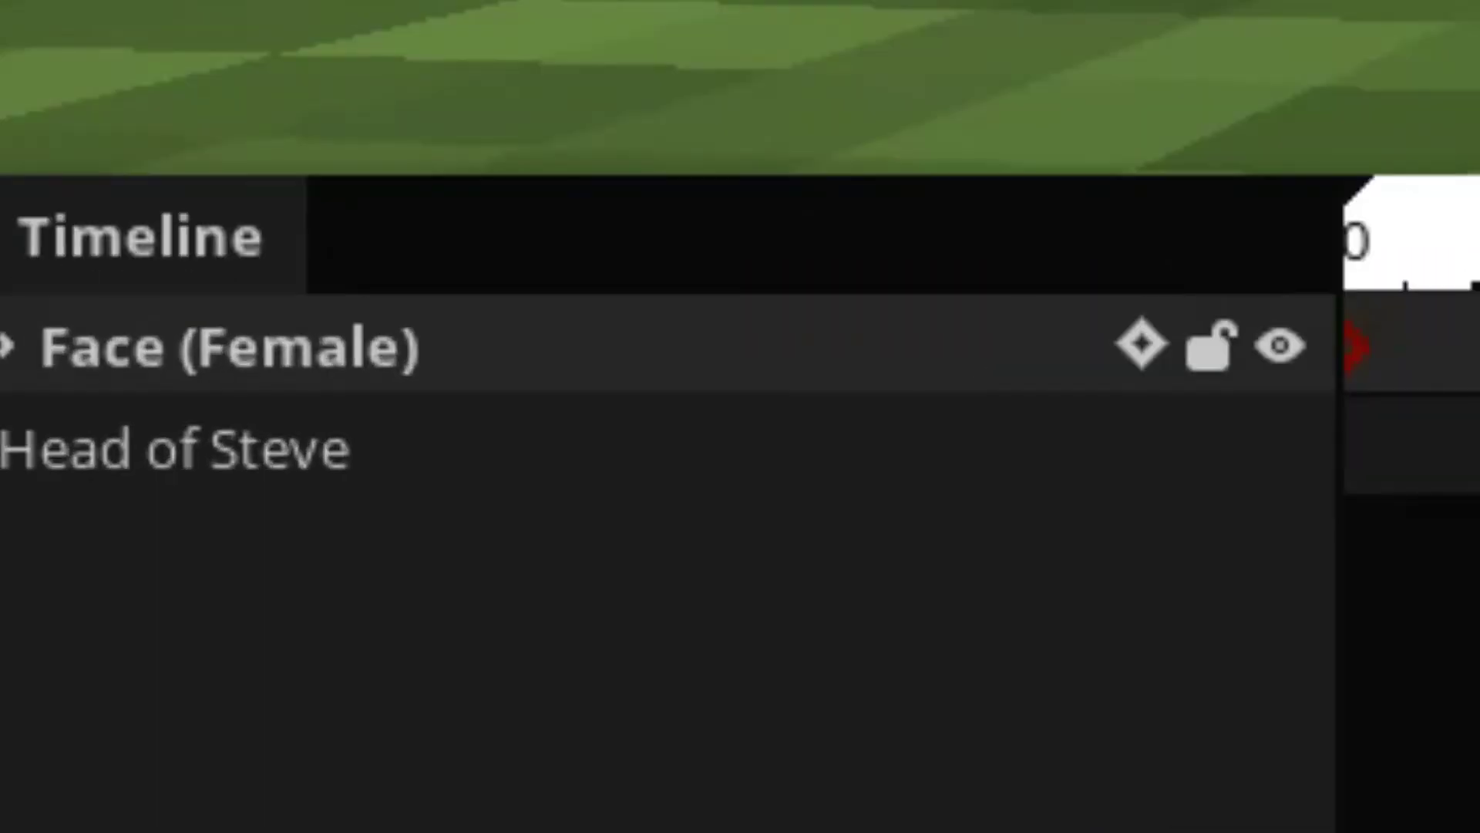
mouse_move(231, 347)
mouse_down()
mouse_move(339, 337)
mouse_move(327, 324)
mouse_move(394, 202)
mouse_move(928, 271)
mouse_move(796, 430)
mouse_move(47, 531)
mouse_move(185, 330)
mouse_move(242, 327)
mouse_up()
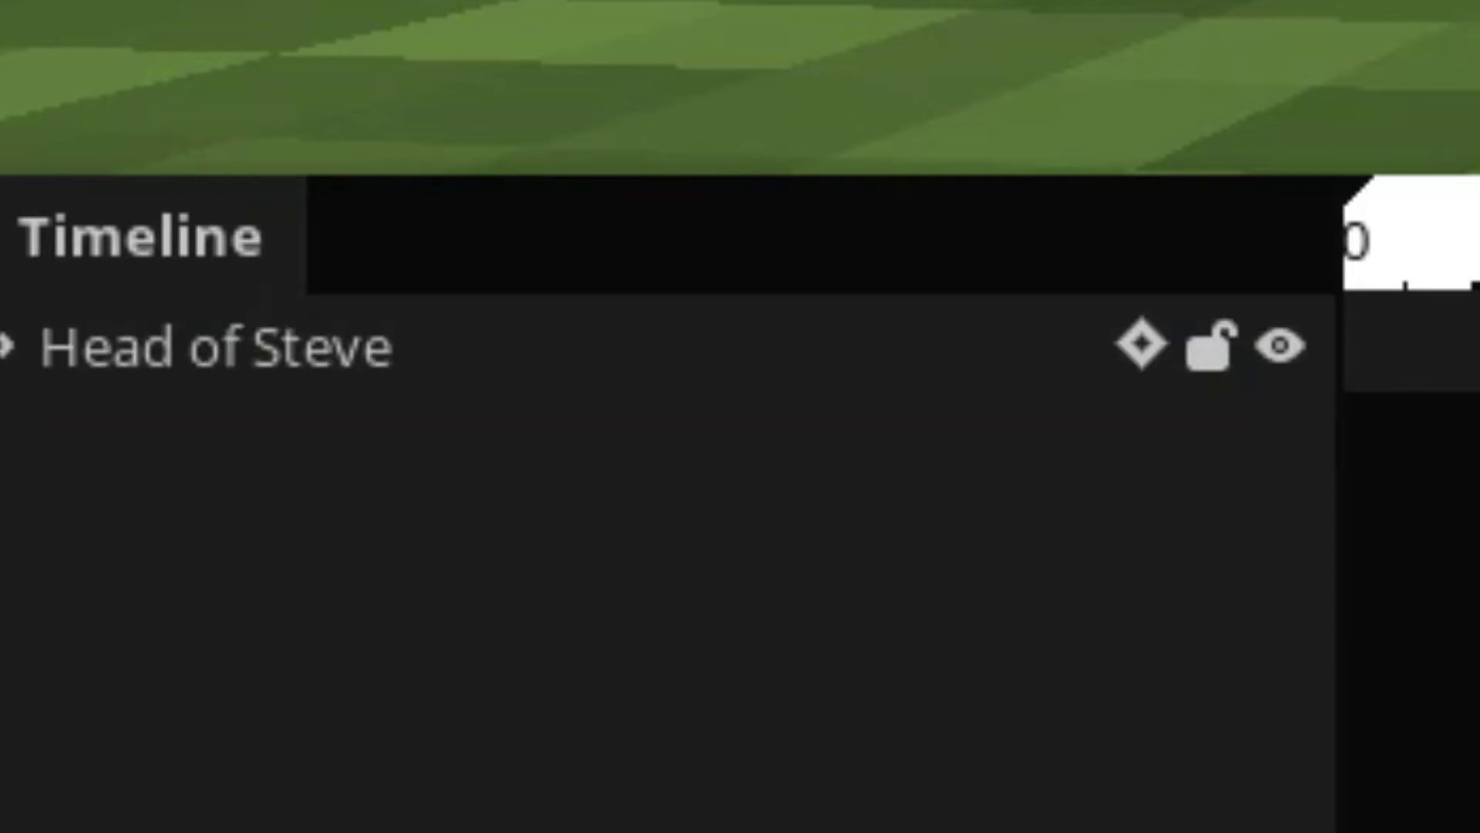
click(239, 408)
Examine the eyes, eyelashes and eyebrows of the female face on the head from several angles.
right_drag(239, 409, 239, 426)
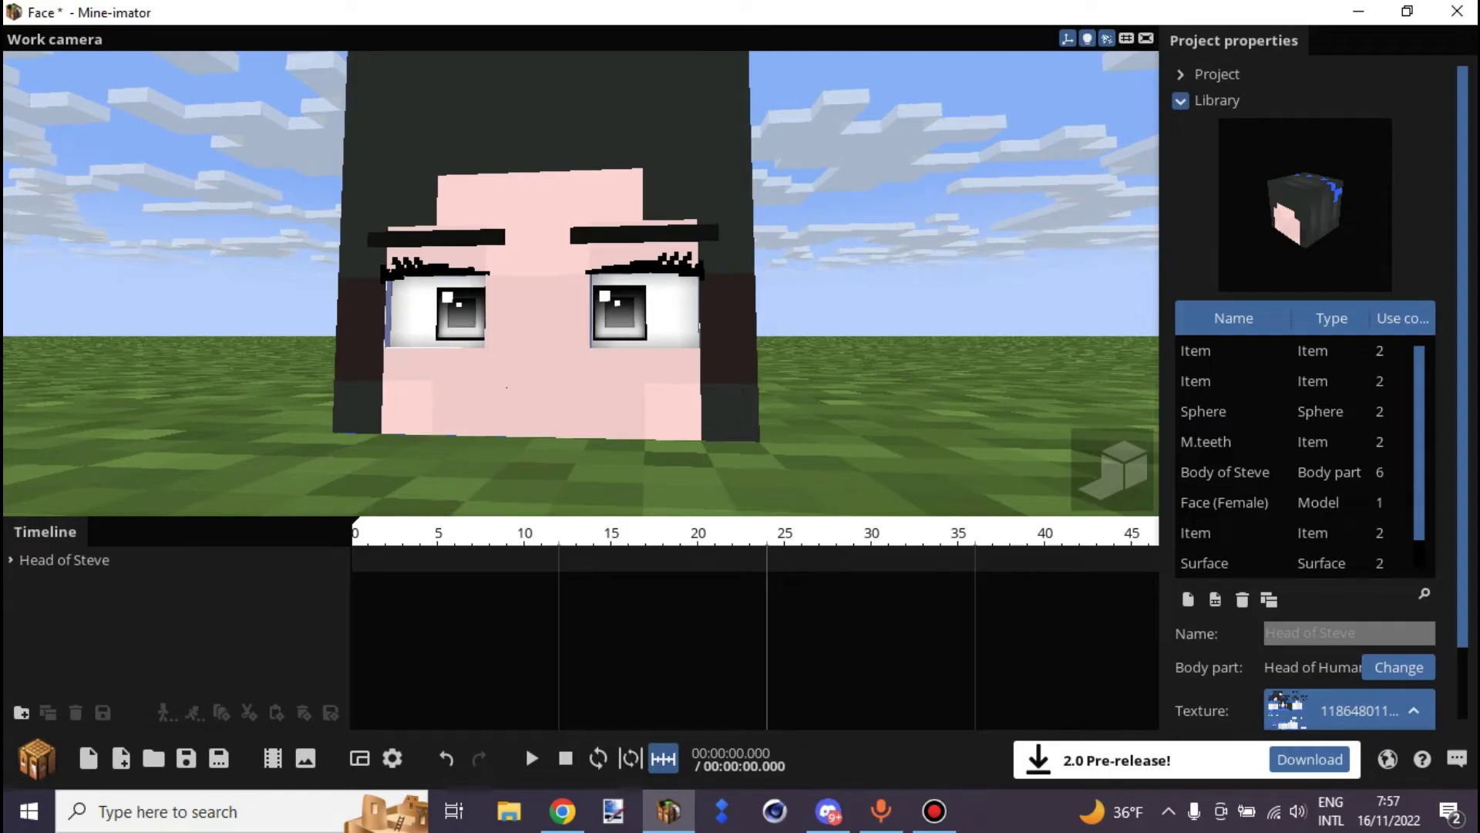
mouse_move(506, 387)
right_down()
mouse_move(480, 379)
mouse_move(501, 412)
mouse_move(508, 370)
right_up()
drag(507, 371, 407, 424)
right_drag(507, 370, 497, 439)
key(w)
key(s)
scroll(581, 284, down, 2)
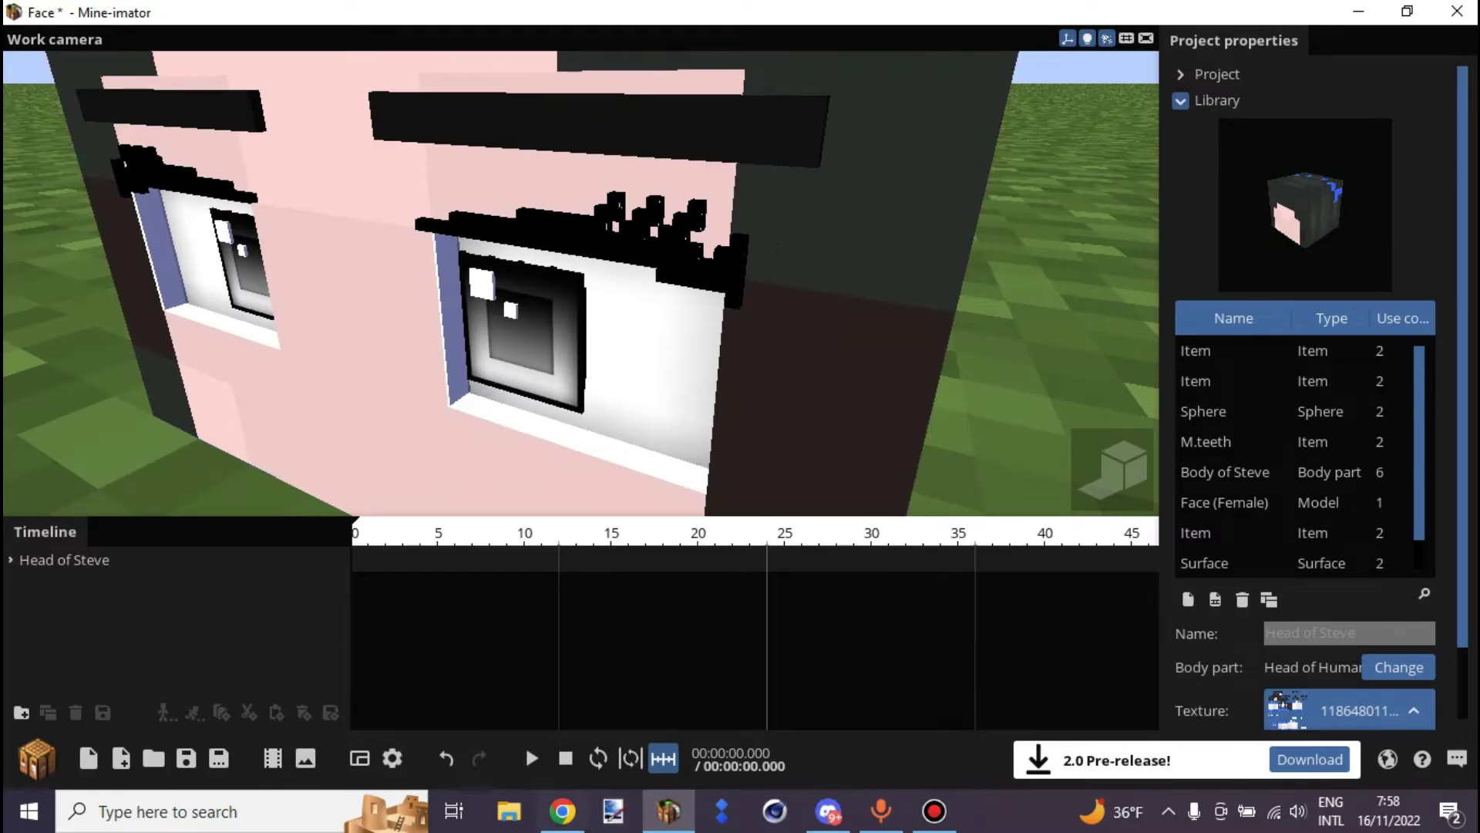
drag(581, 284, 671, 296)
right_drag(581, 283, 602, 256)
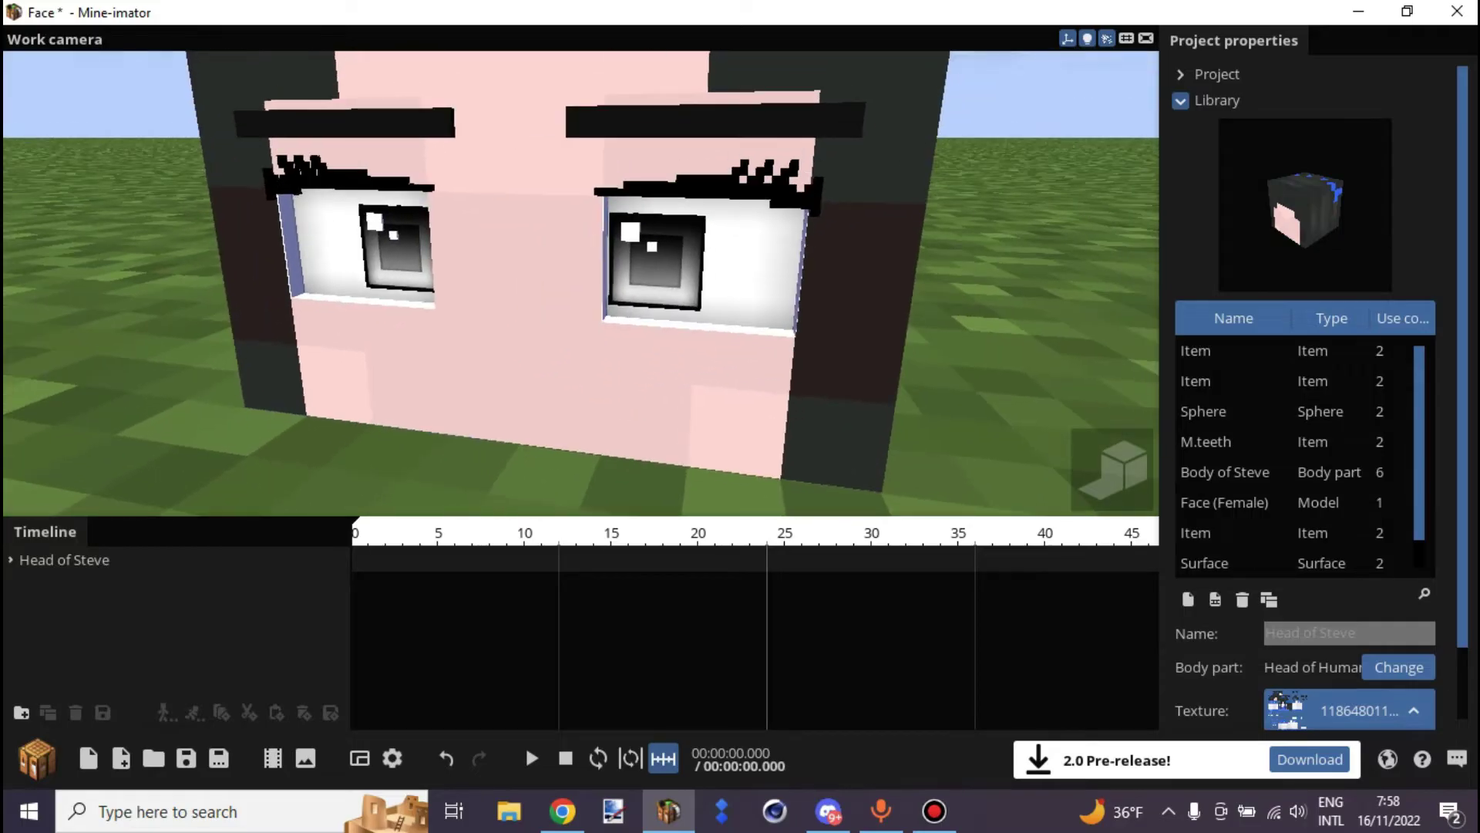
Expand Head of Steve and Face (Female) in the hierarchy and select the Eyes group.
click(11, 559)
click(49, 586)
click(29, 586)
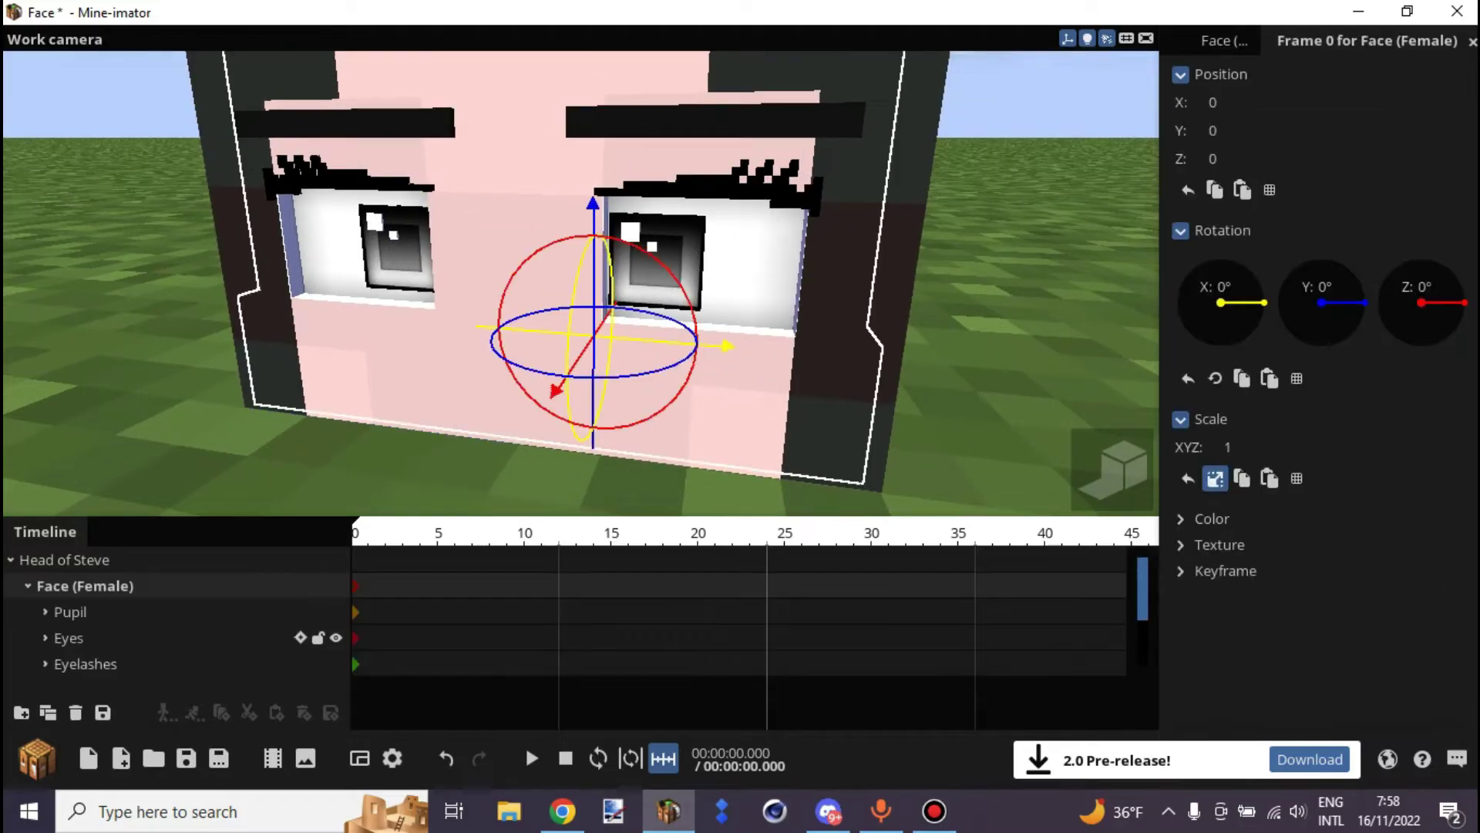
click(70, 612)
click(69, 639)
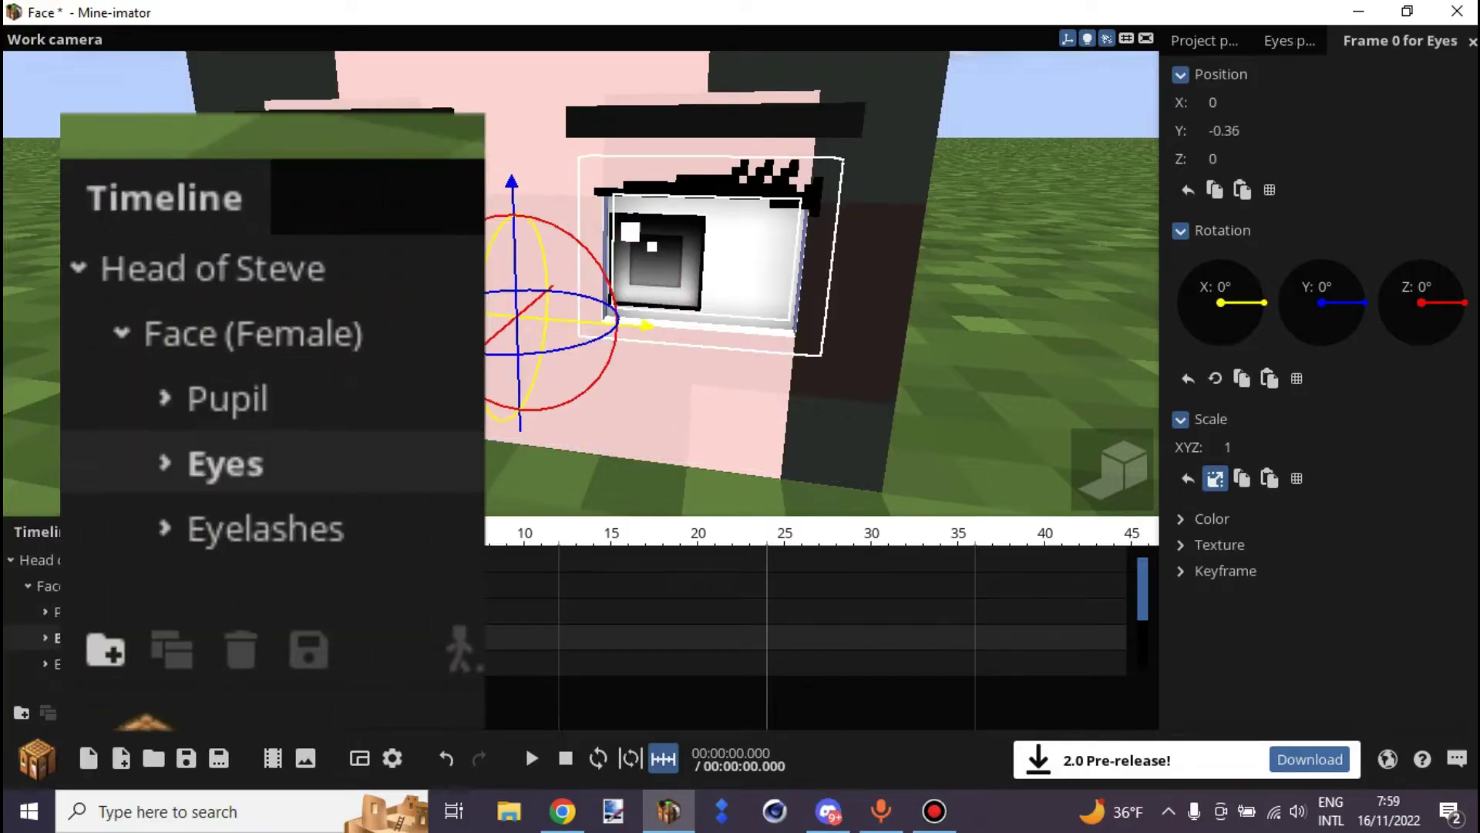
Show the color settings of the Eyes group and switch them from advanced RGB/HSB to the simple blend color mode.
drag(848, 308, 810, 341)
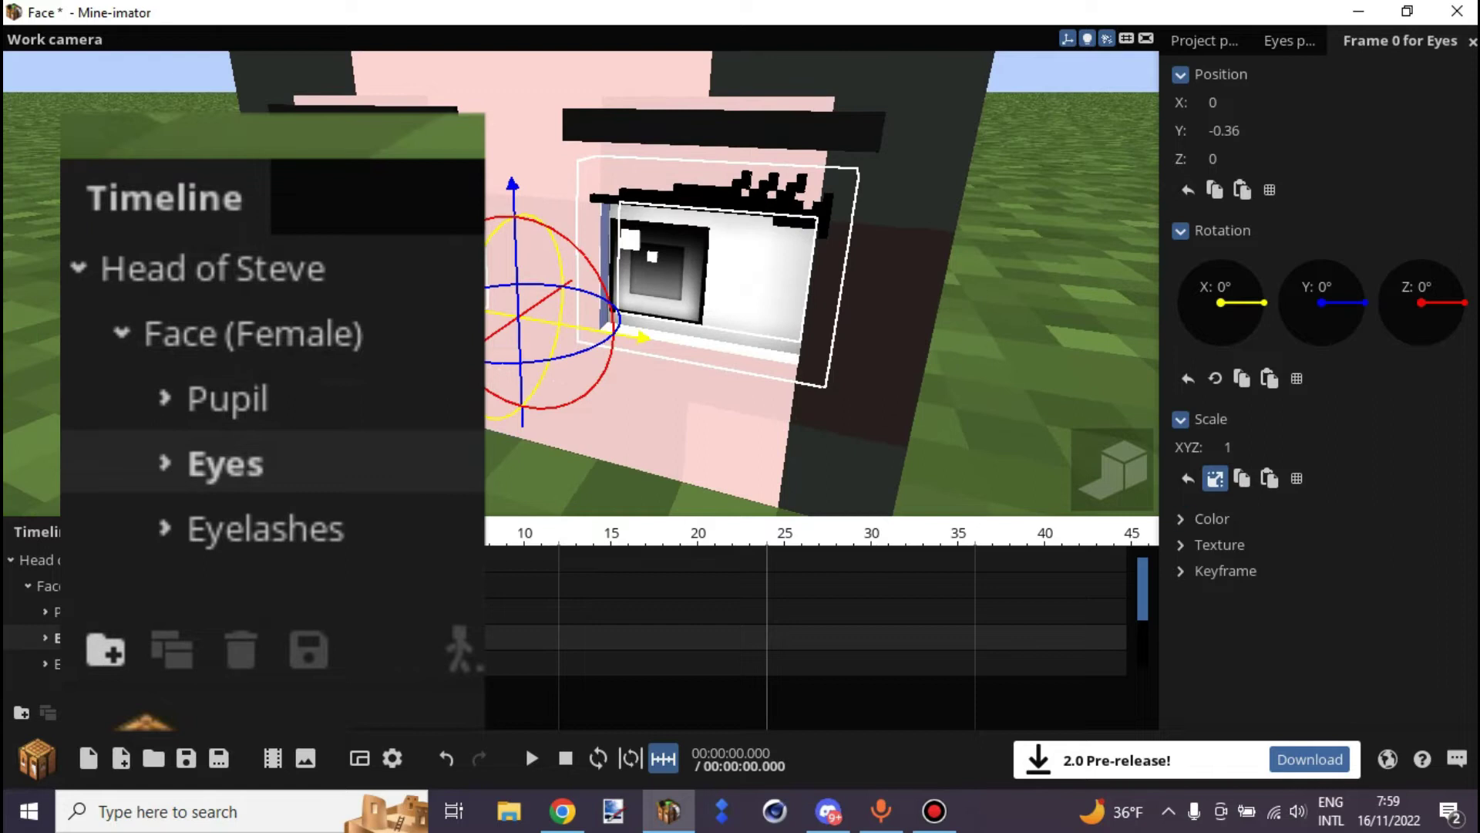
click(1181, 519)
scroll(1181, 518, down, 1)
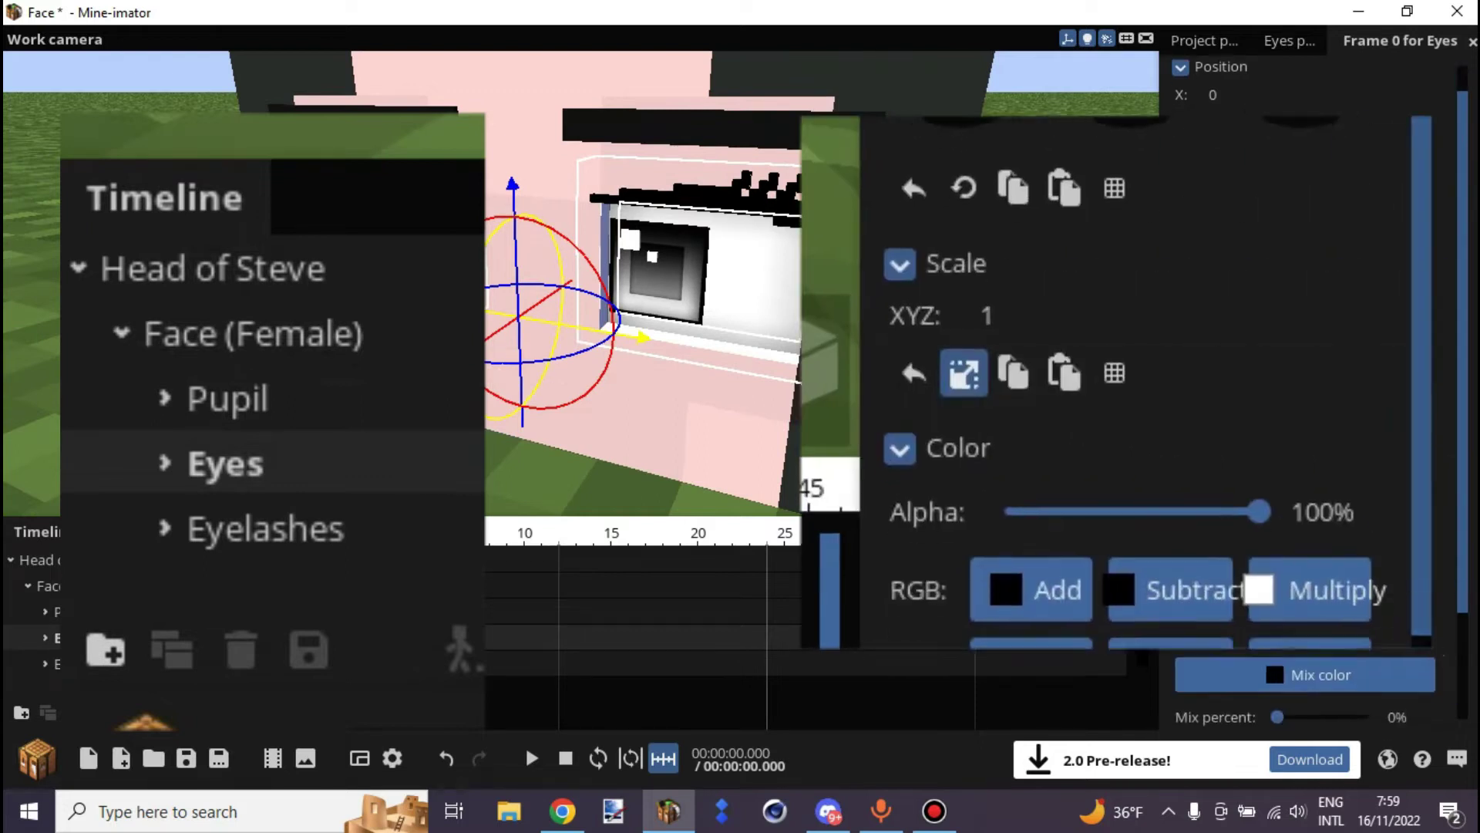
scroll(1311, 386, down, 1)
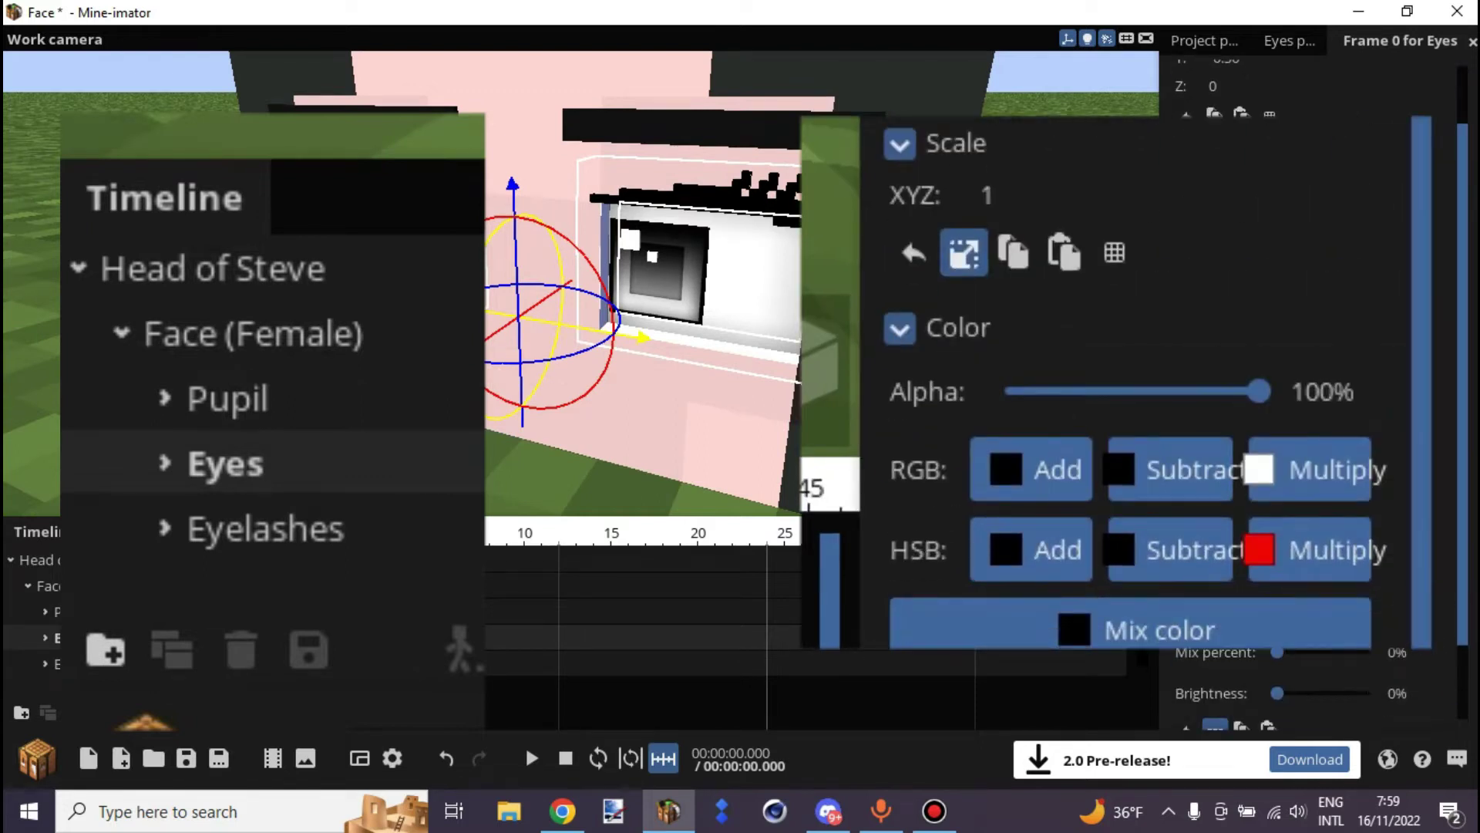
click(1215, 725)
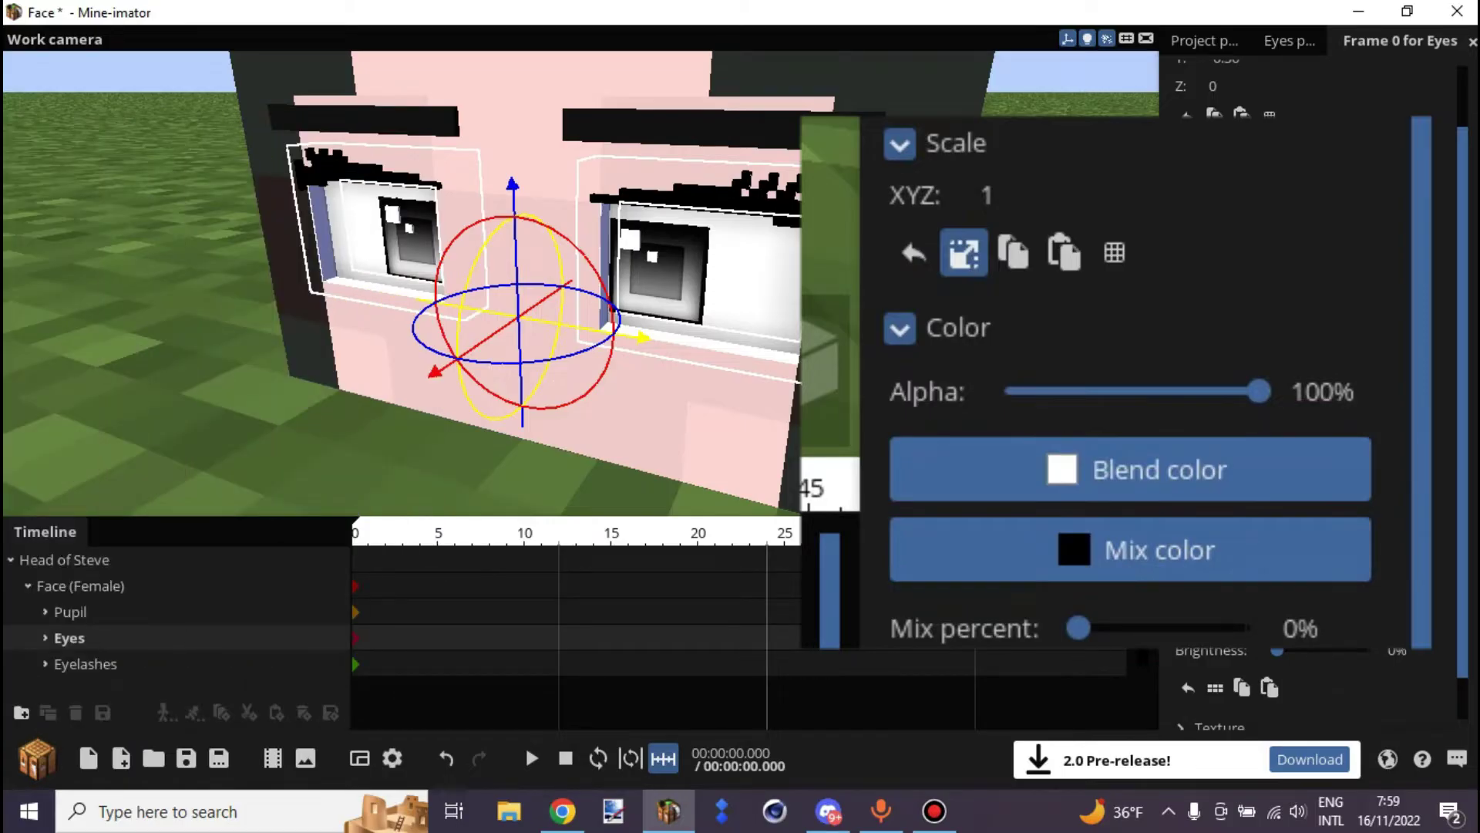
Set the blend color of the Eyes group to the light skin tone FFD3CA.
click(1310, 524)
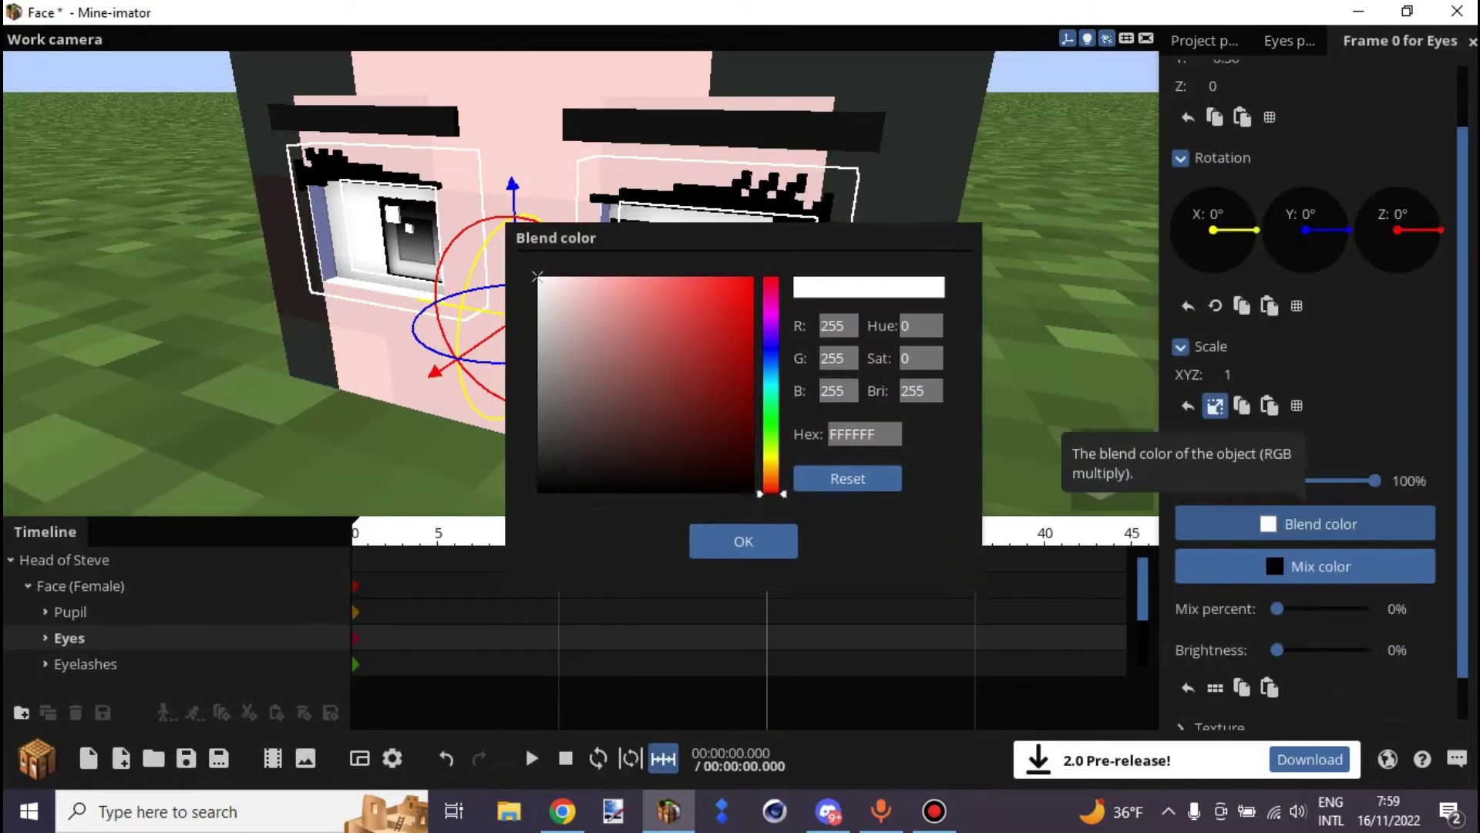
drag(1071, 255, 1040, 285)
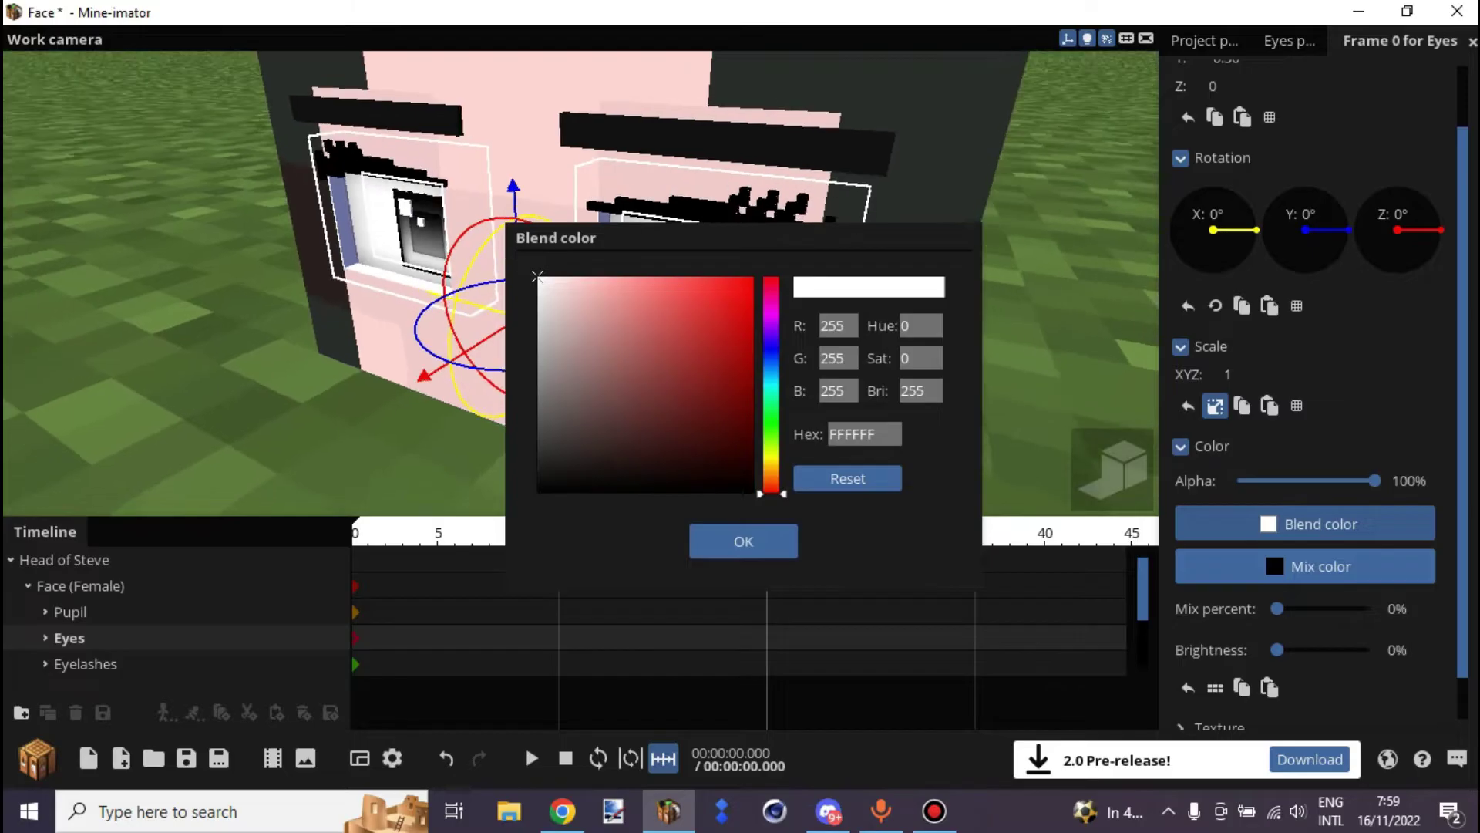
scroll(1041, 285, up, 4)
double_click(854, 434)
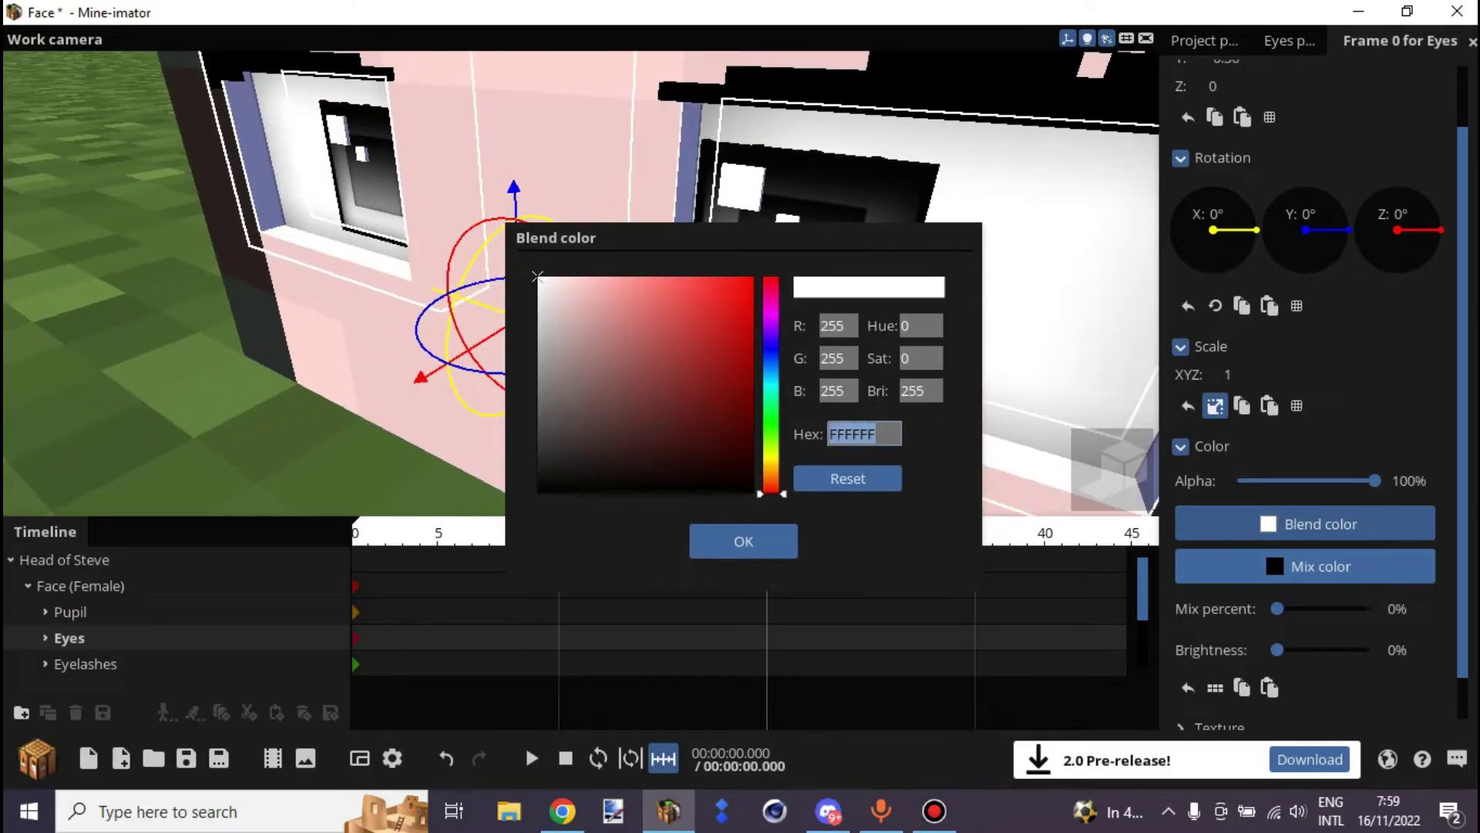
text(160404)
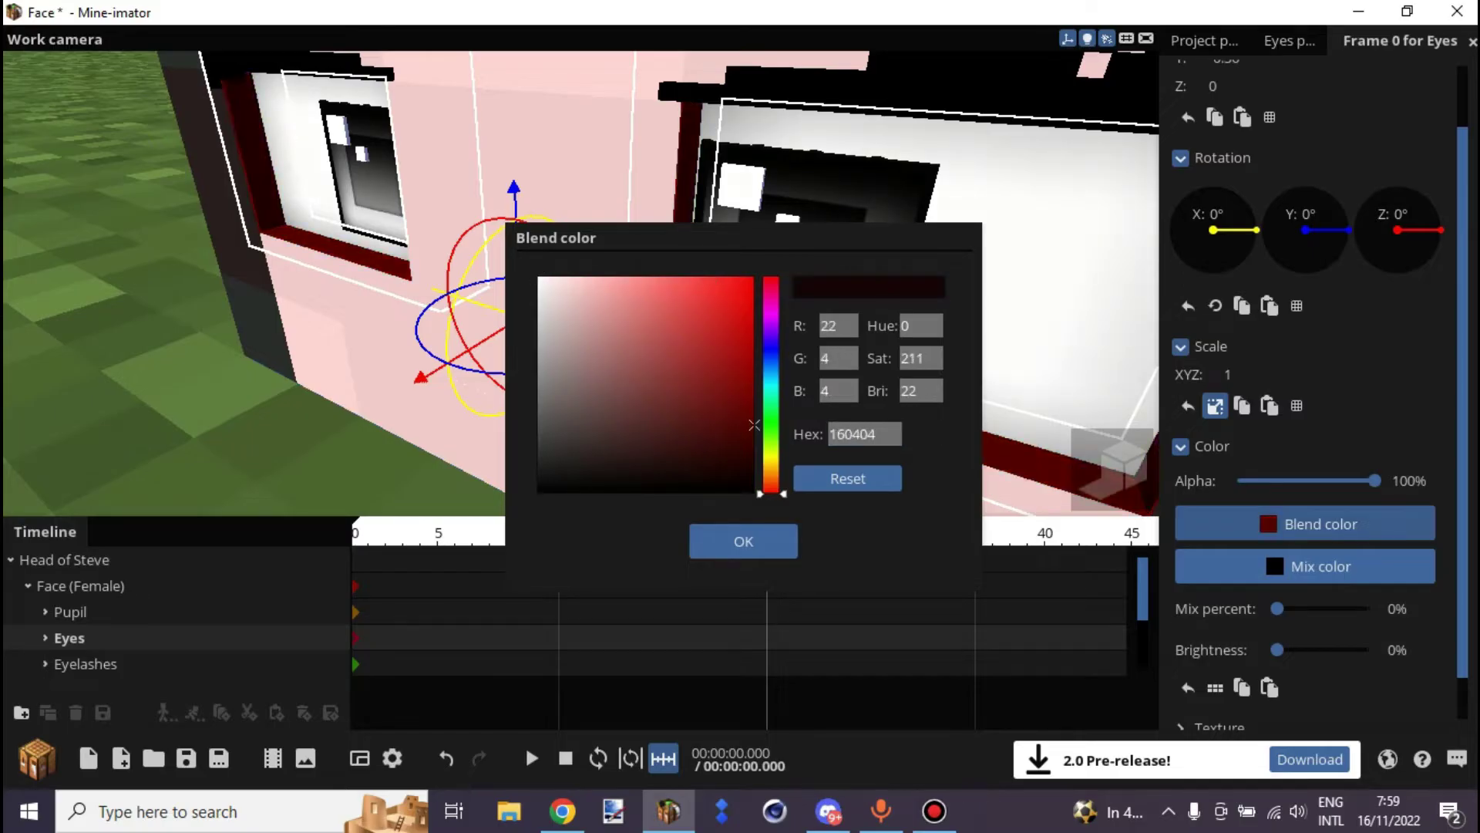
drag(754, 424, 754, 305)
drag(771, 493, 771, 488)
mouse_move(679, 368)
mouse_down()
mouse_move(648, 276)
mouse_move(541, 276)
mouse_move(606, 275)
mouse_up()
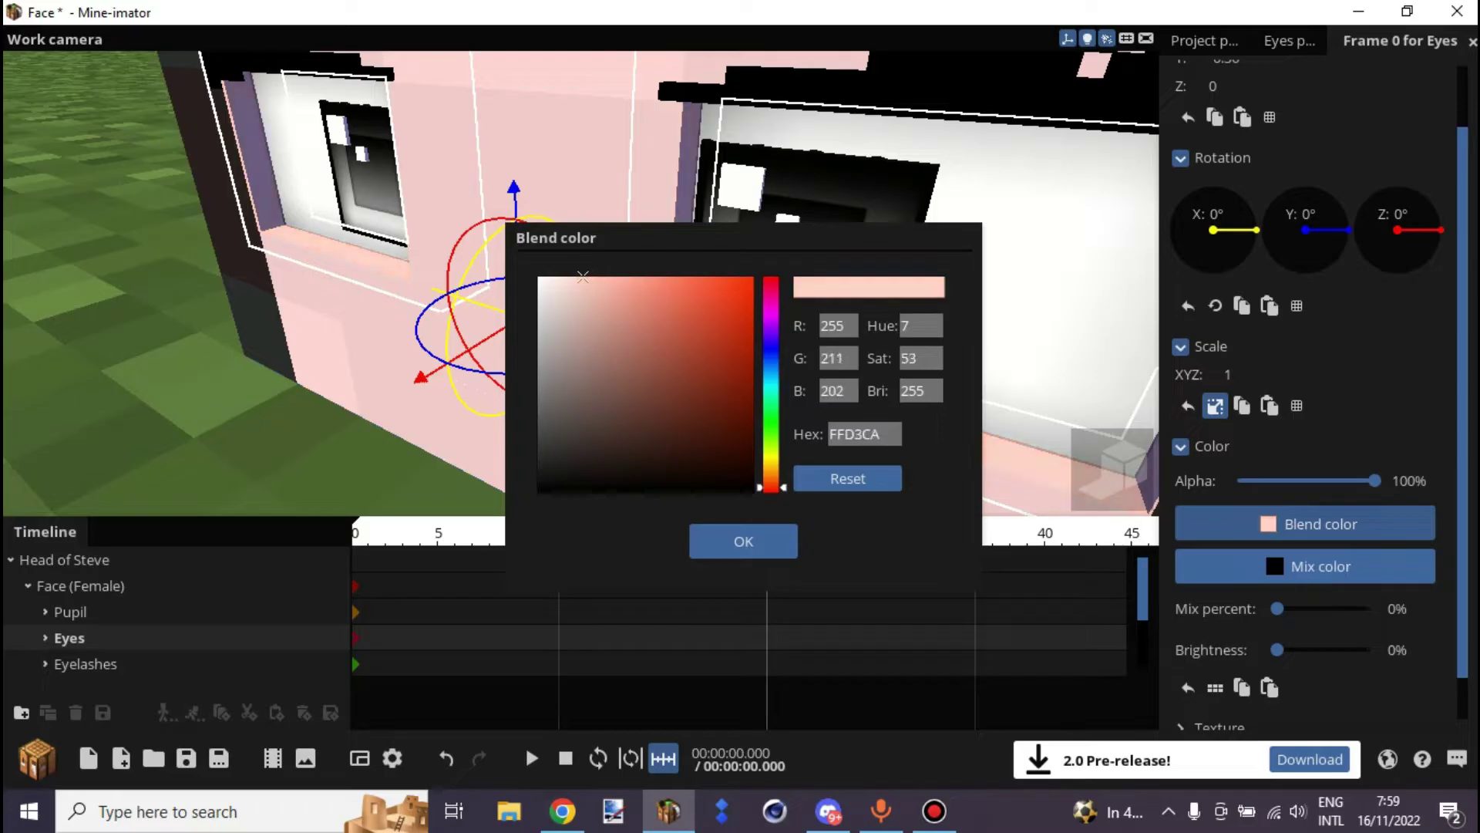
click(743, 541)
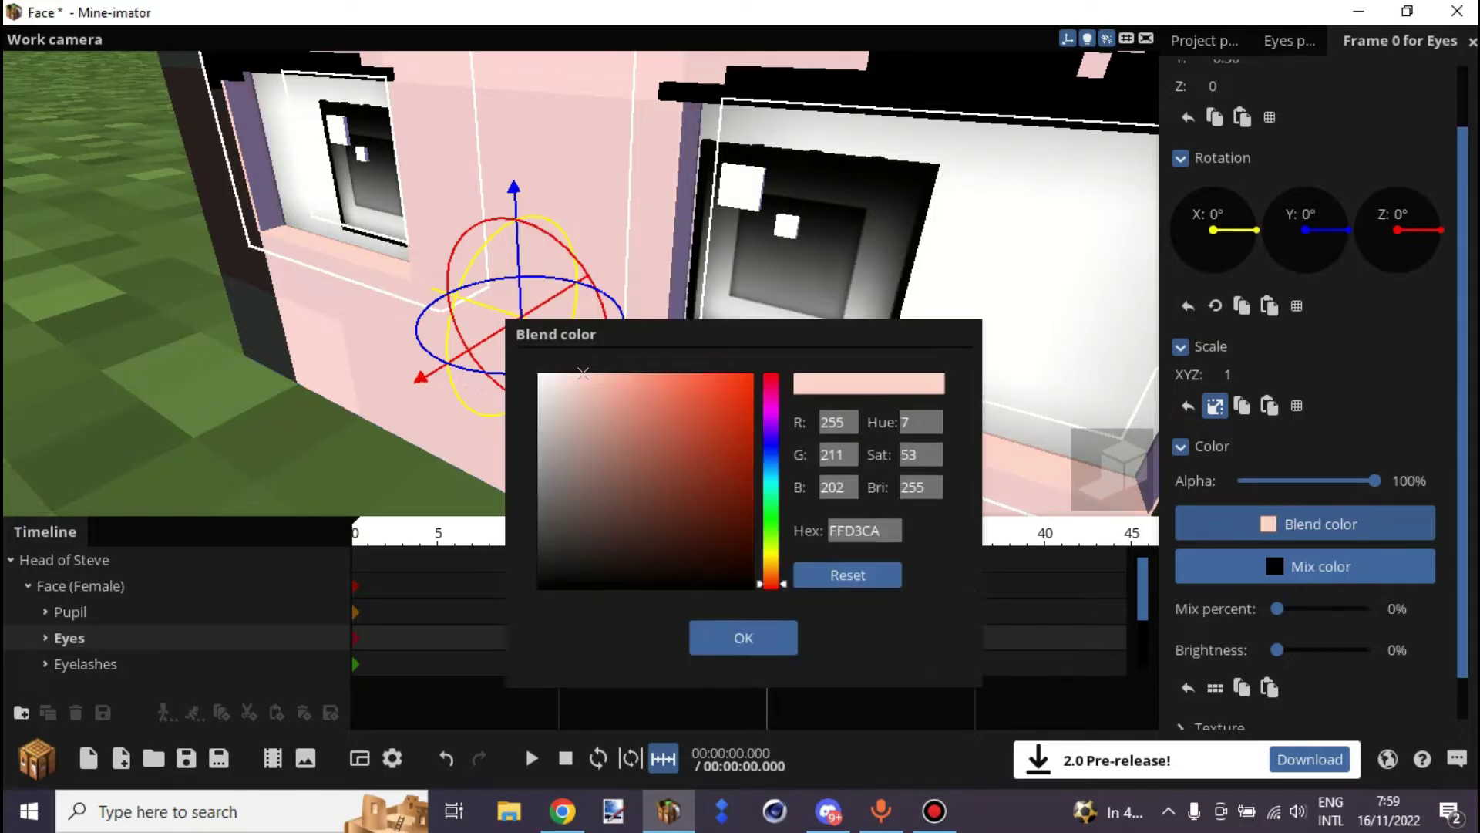
Examine the recolored eyelids and pupils on the head from different angles, up close and from the front.
click(416, 478)
drag(416, 478, 385, 432)
scroll(386, 432, down, 5)
drag(539, 339, 547, 304)
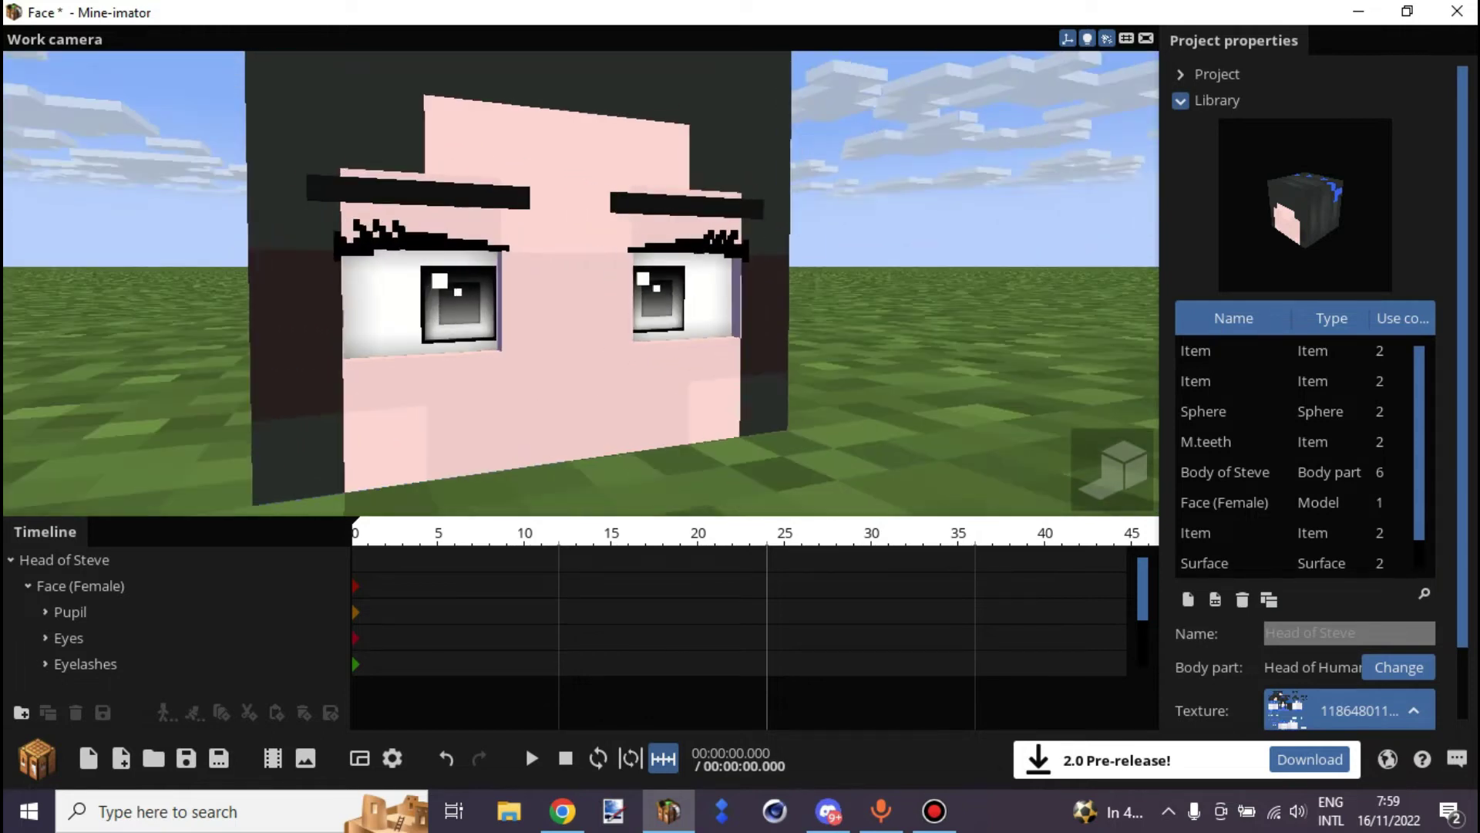
key(s)
scroll(559, 401, up, 3)
mouse_move(559, 401)
mouse_down()
mouse_move(554, 451)
mouse_move(565, 399)
mouse_up()
click(565, 399)
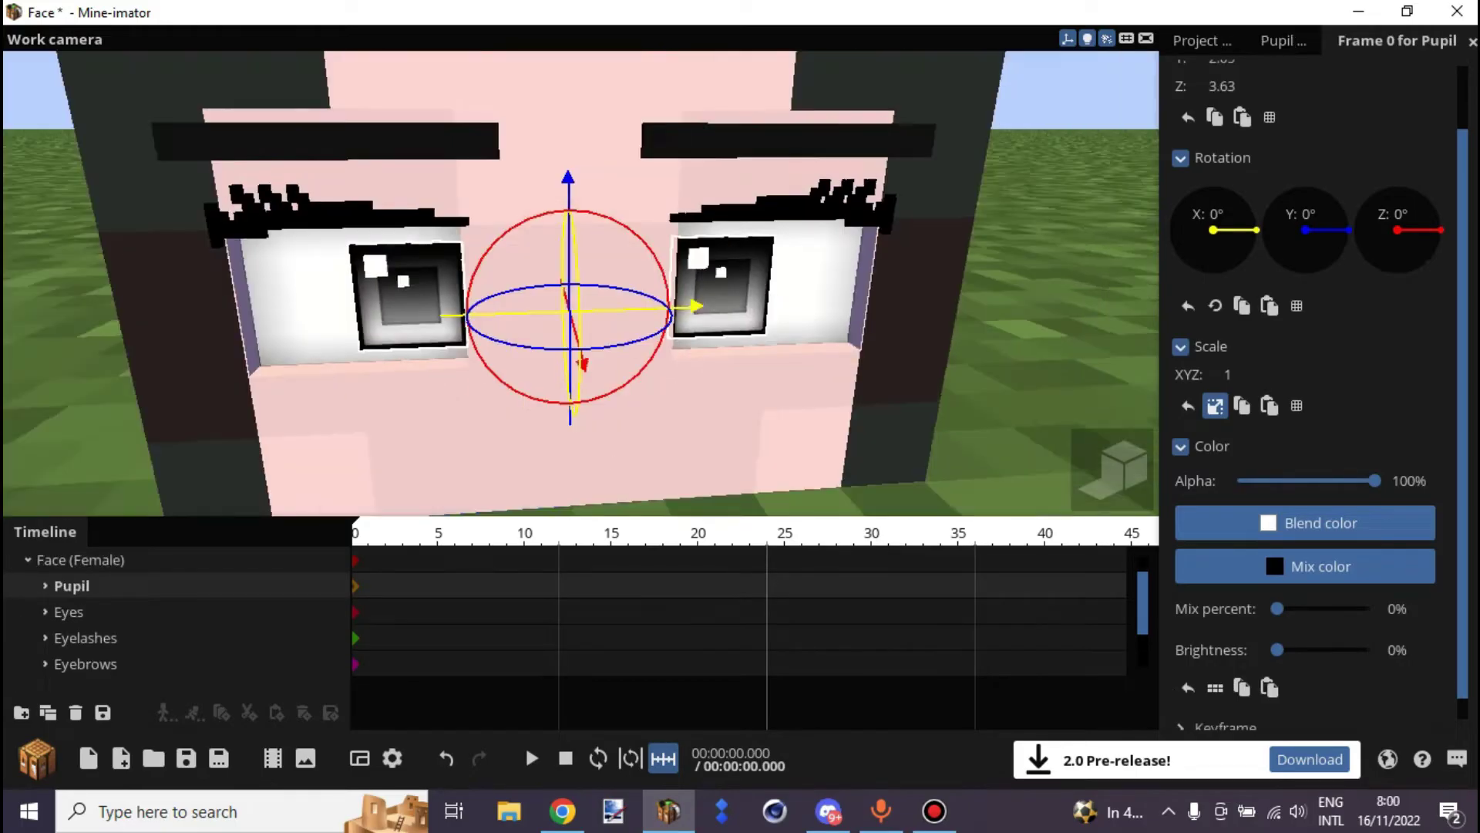
drag(571, 339, 567, 386)
click(979, 323)
drag(979, 324, 975, 220)
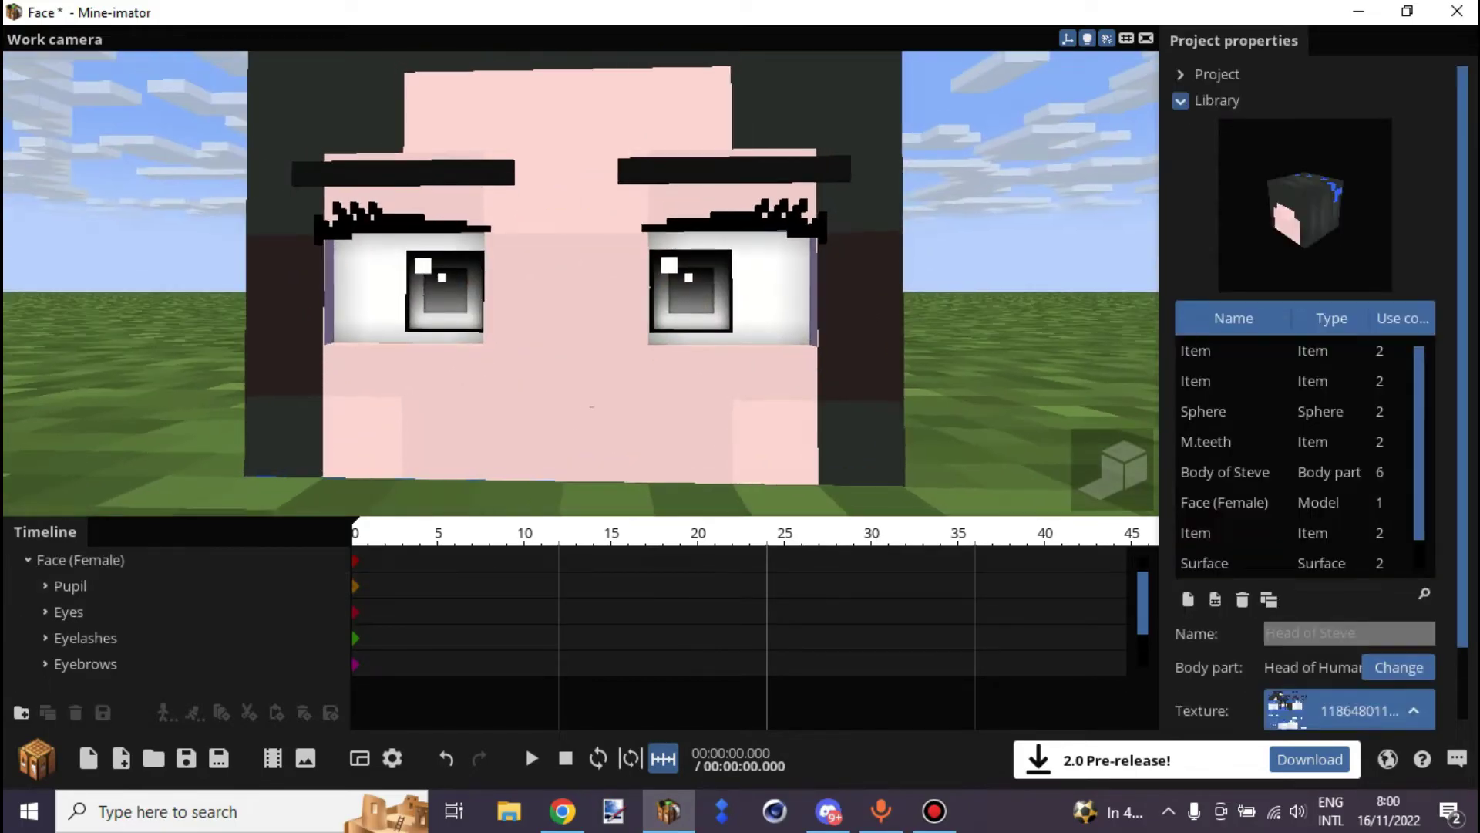
key(w)
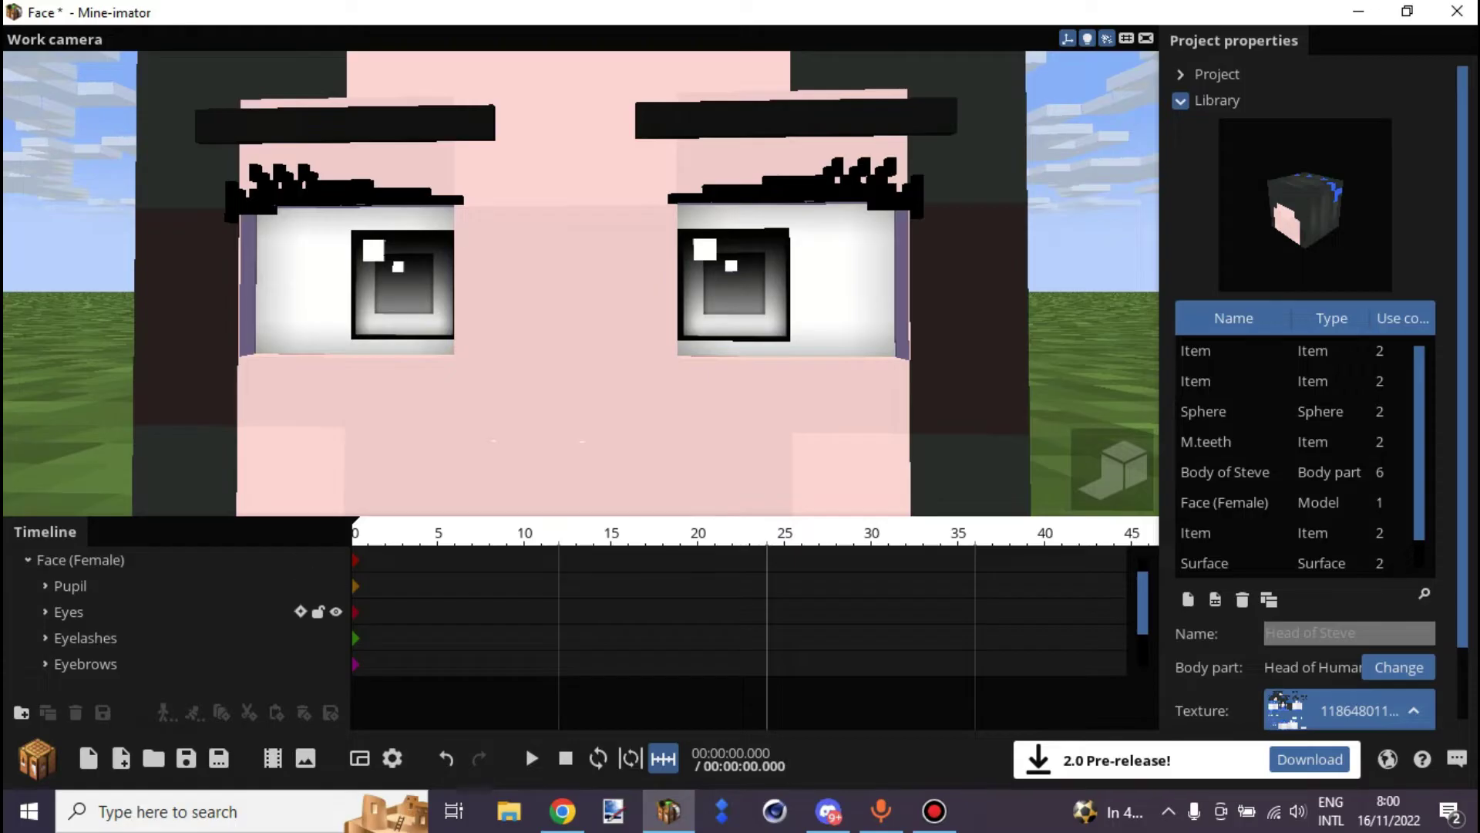
Select the Eyes group and split its uniform scale into separate X, Y and Z values.
click(69, 612)
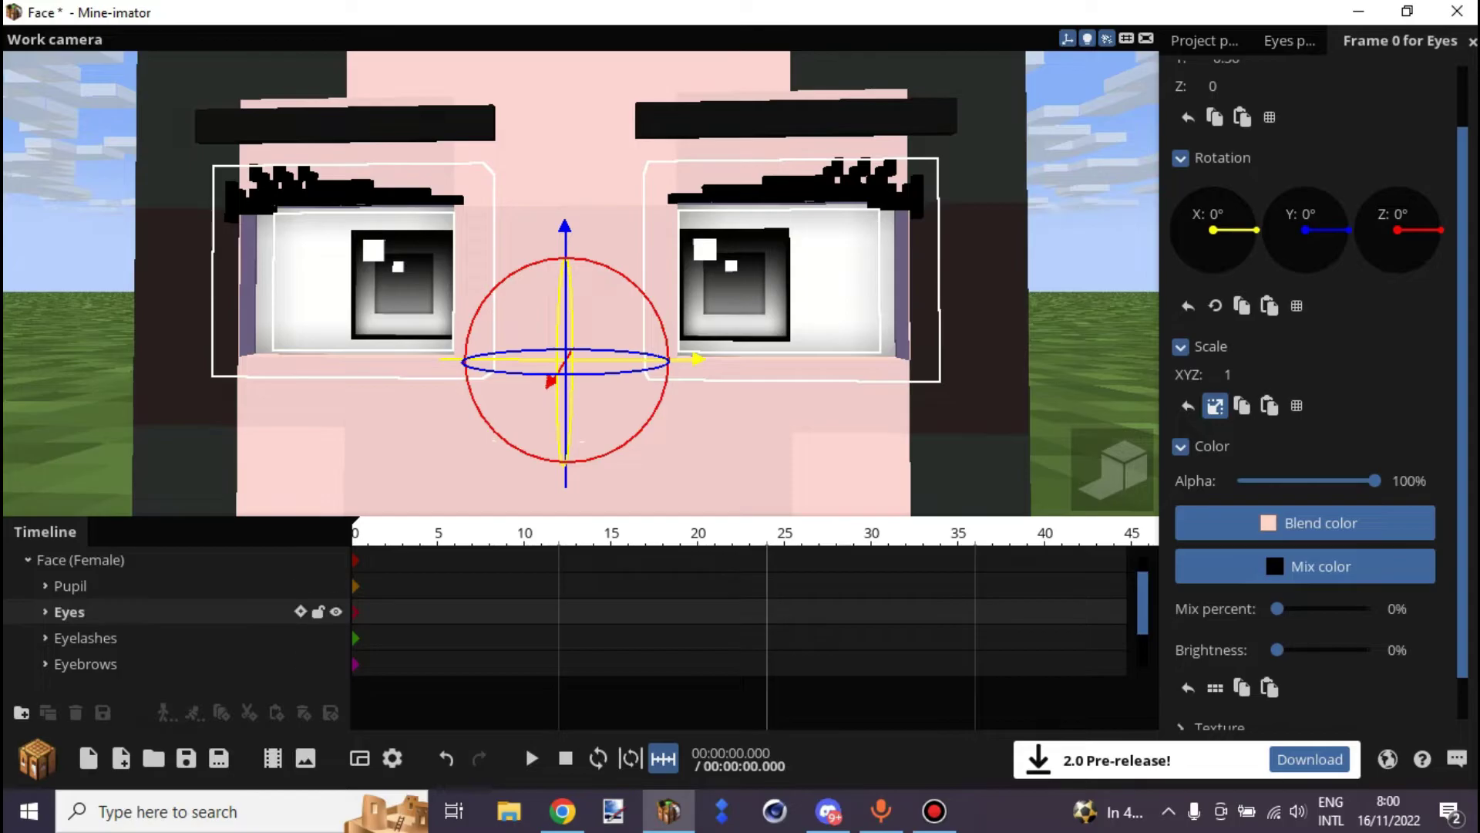
drag(493, 416, 524, 406)
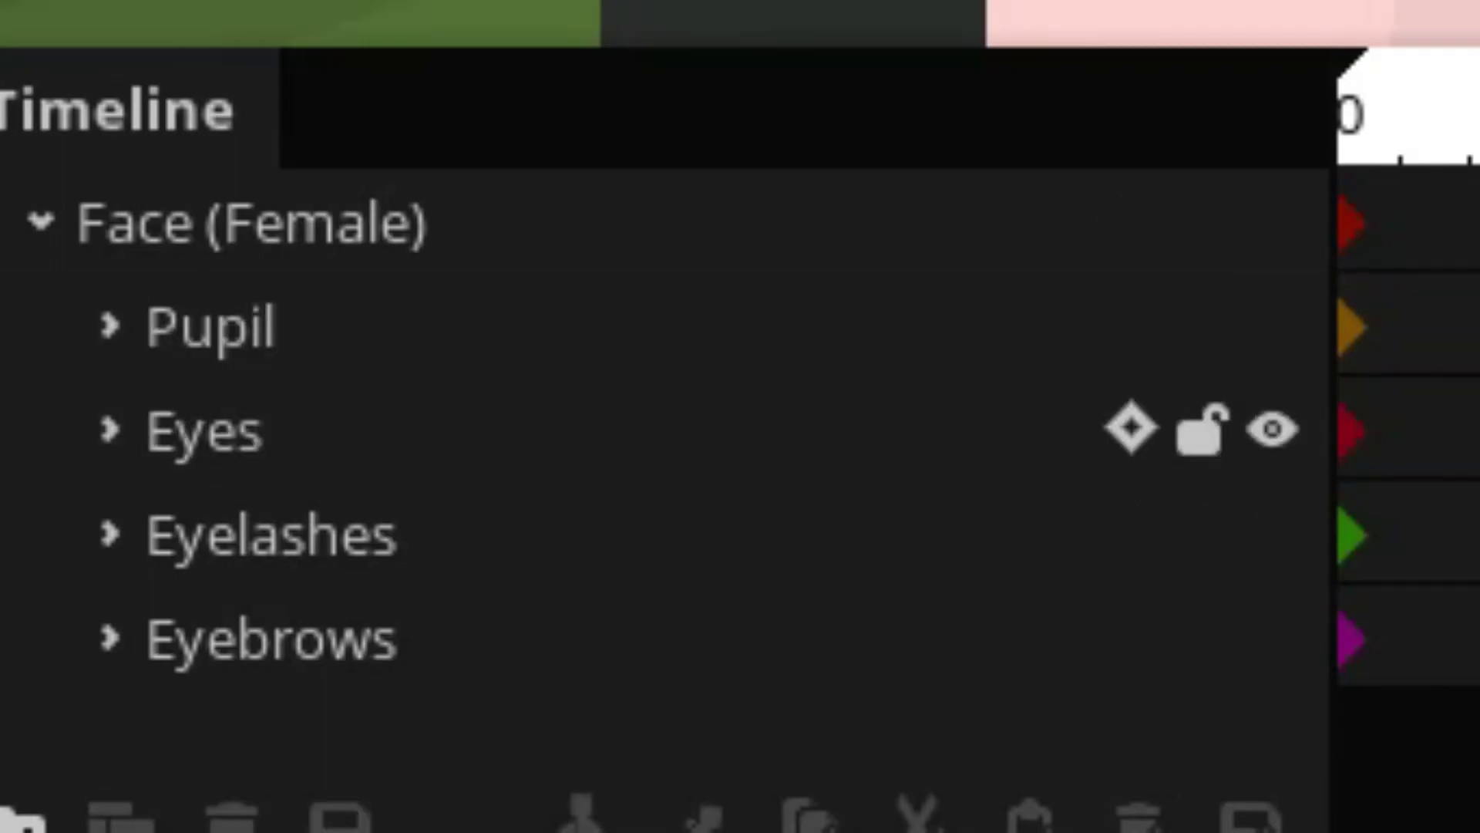
click(205, 430)
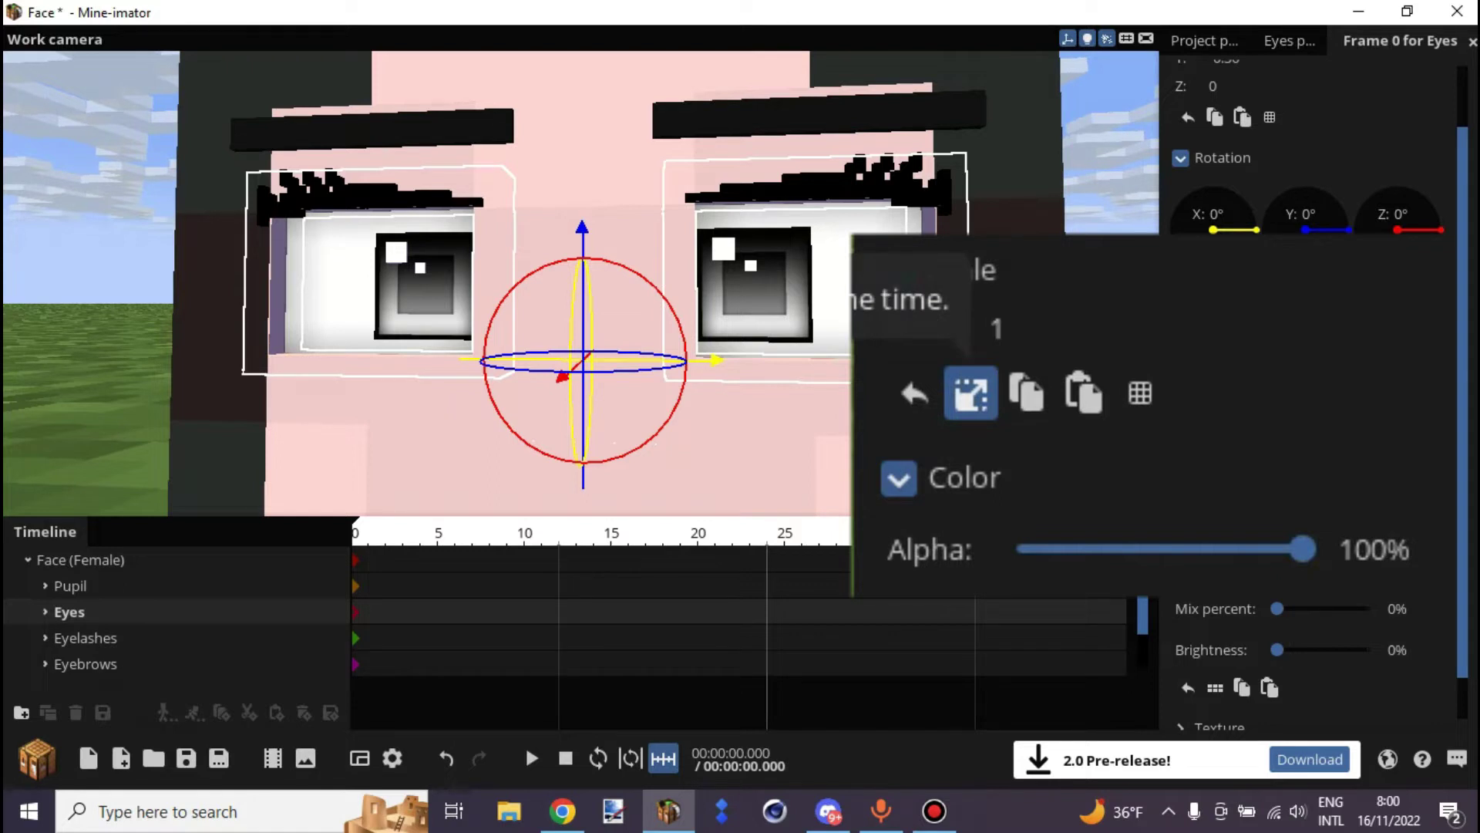
click(972, 393)
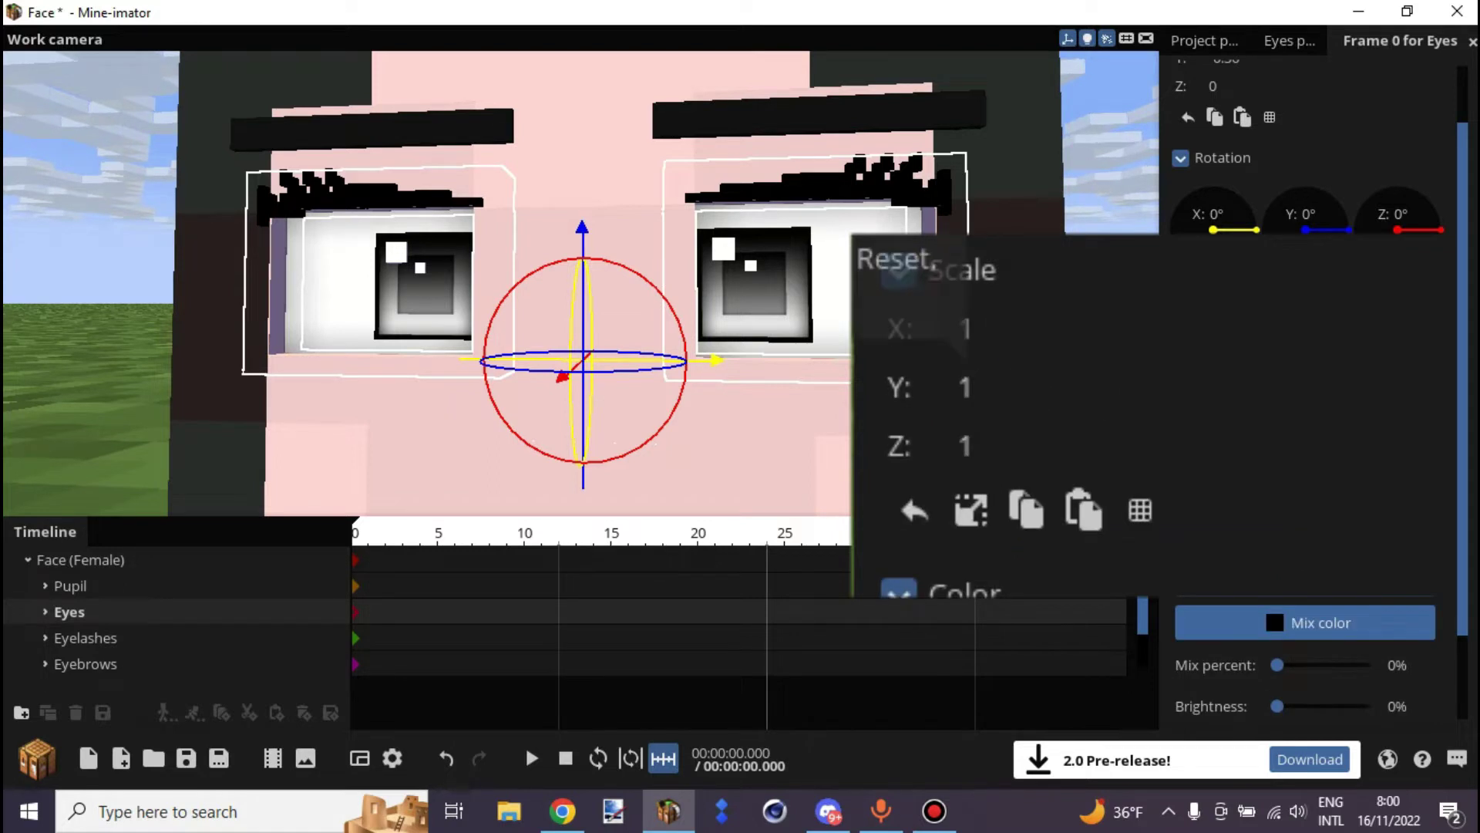
Try squashing the eyes with the Eyes group's Y scale and return the value to 1.
drag(965, 387, 920, 388)
mouse_move(1179, 317)
mouse_down()
mouse_move(1156, 317)
mouse_move(1280, 317)
mouse_move(1156, 317)
mouse_move(1168, 317)
mouse_up()
drag(1168, 403, 1213, 402)
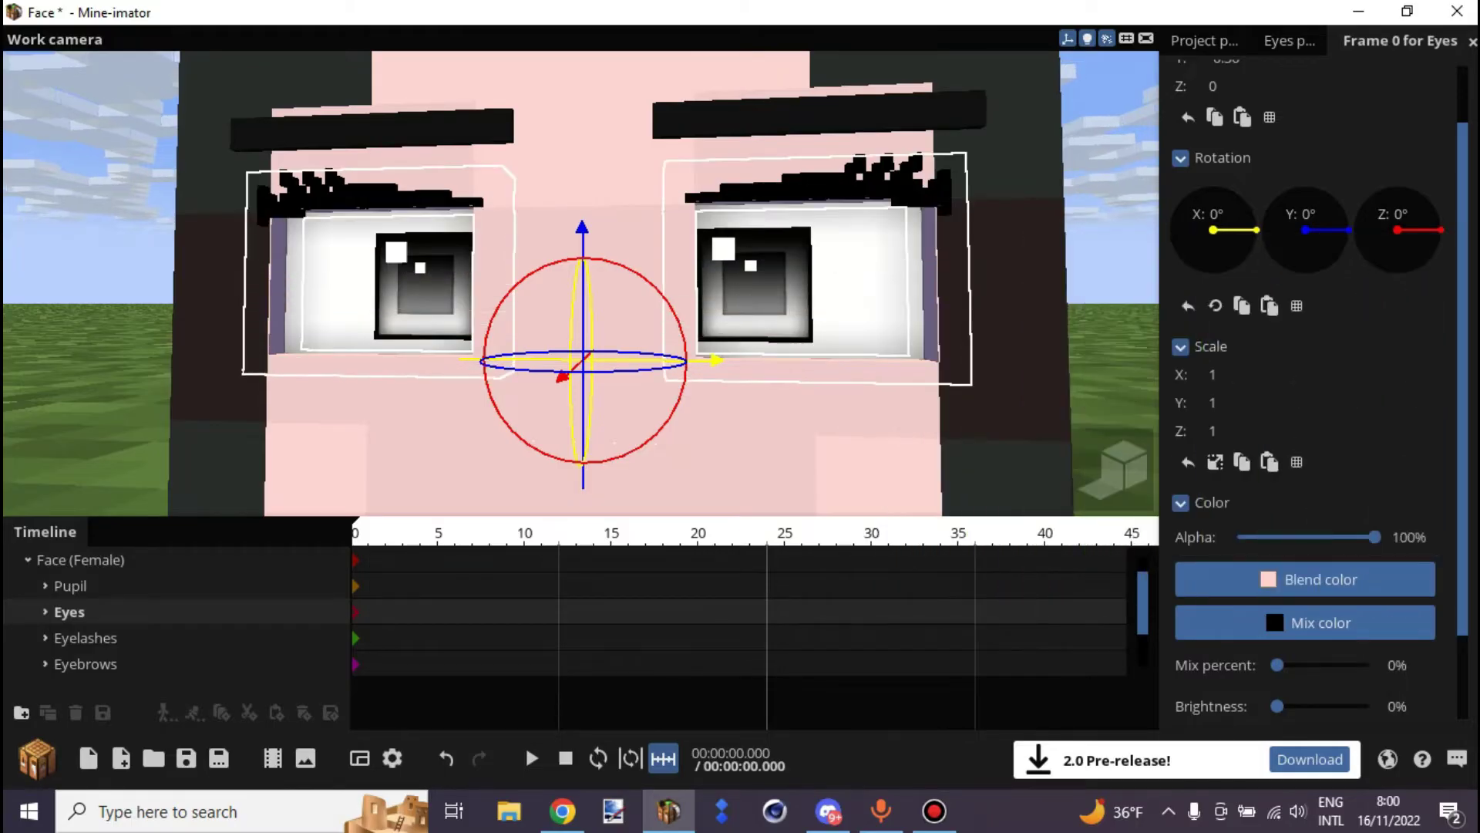
Expand the Eyes group and its Right Eye part, and lower the Eyes group's Y scale to 0.55.
click(44, 611)
scroll(45, 612, down, 1)
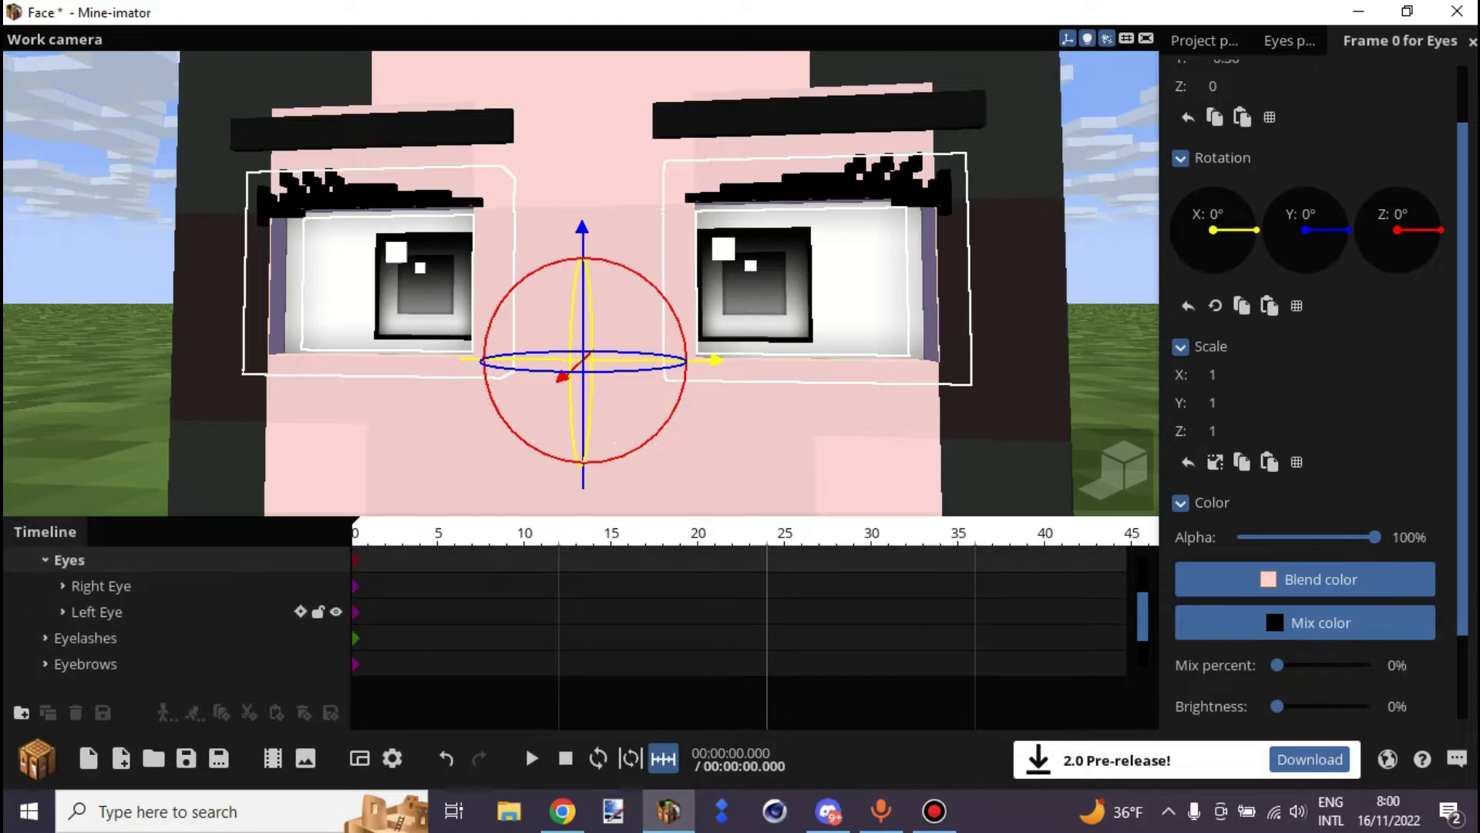
click(62, 586)
scroll(177, 609, down, 1)
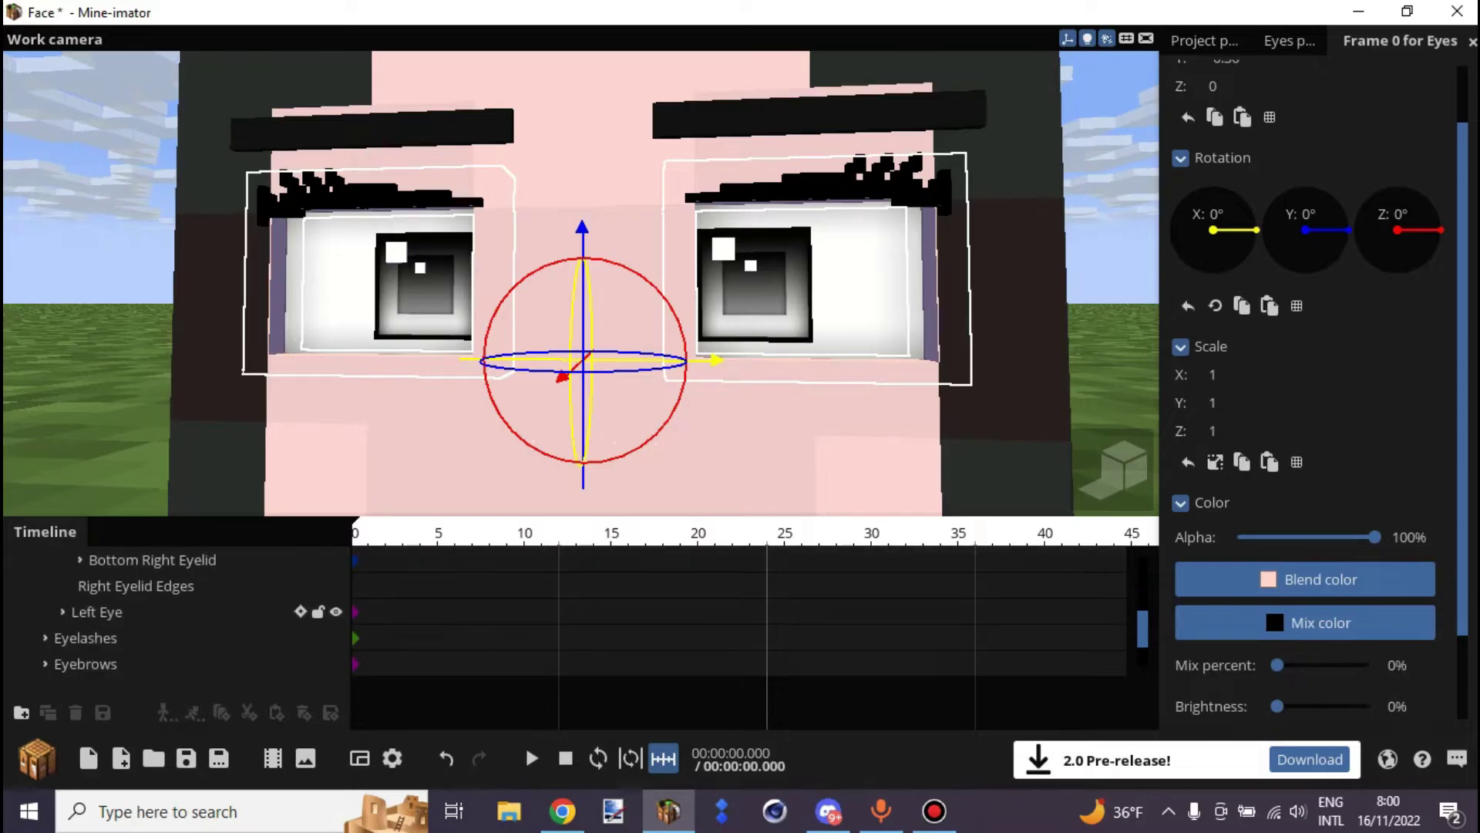
scroll(177, 609, up, 1)
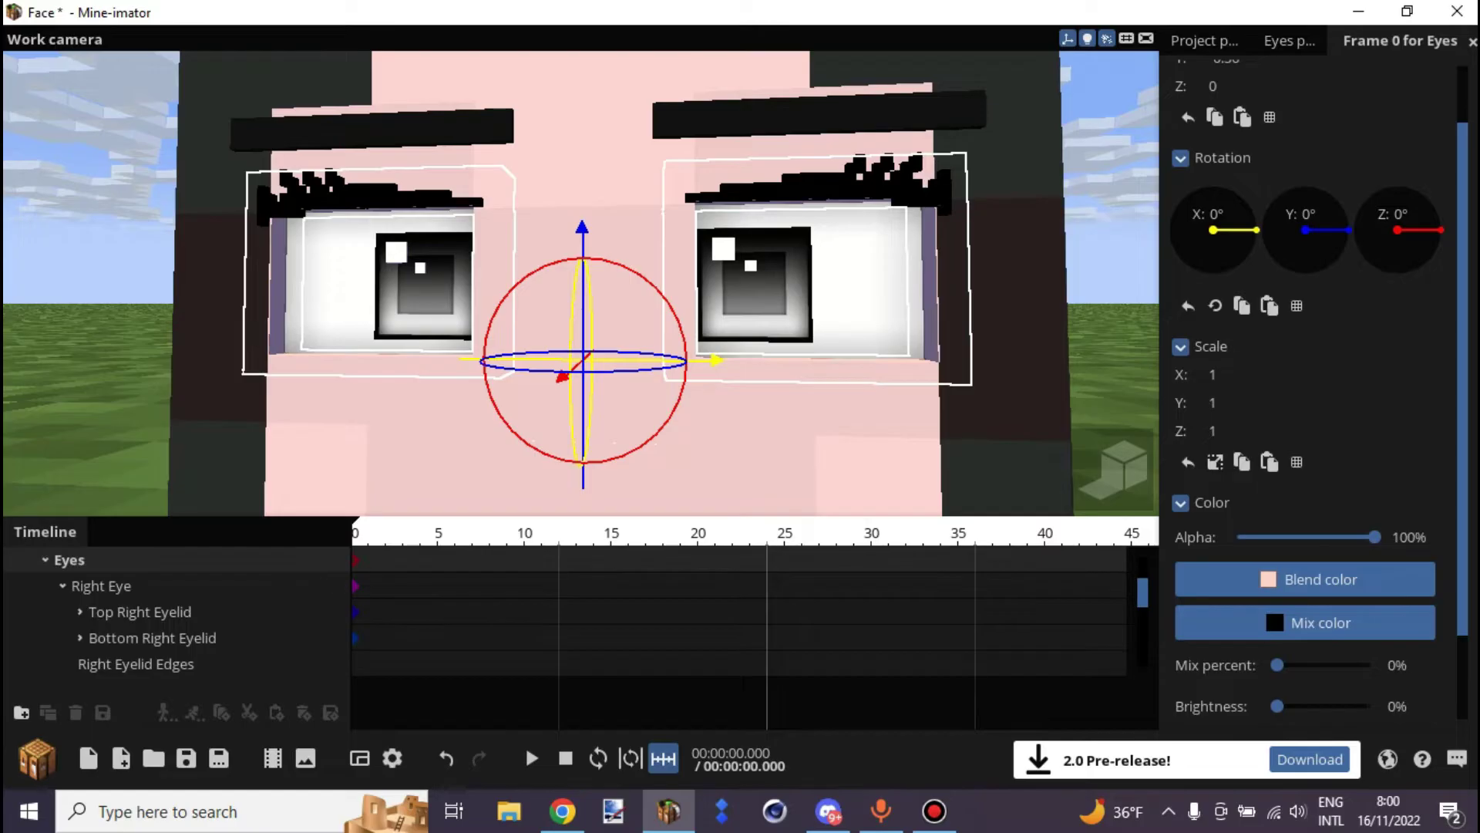
drag(1213, 404, 1150, 402)
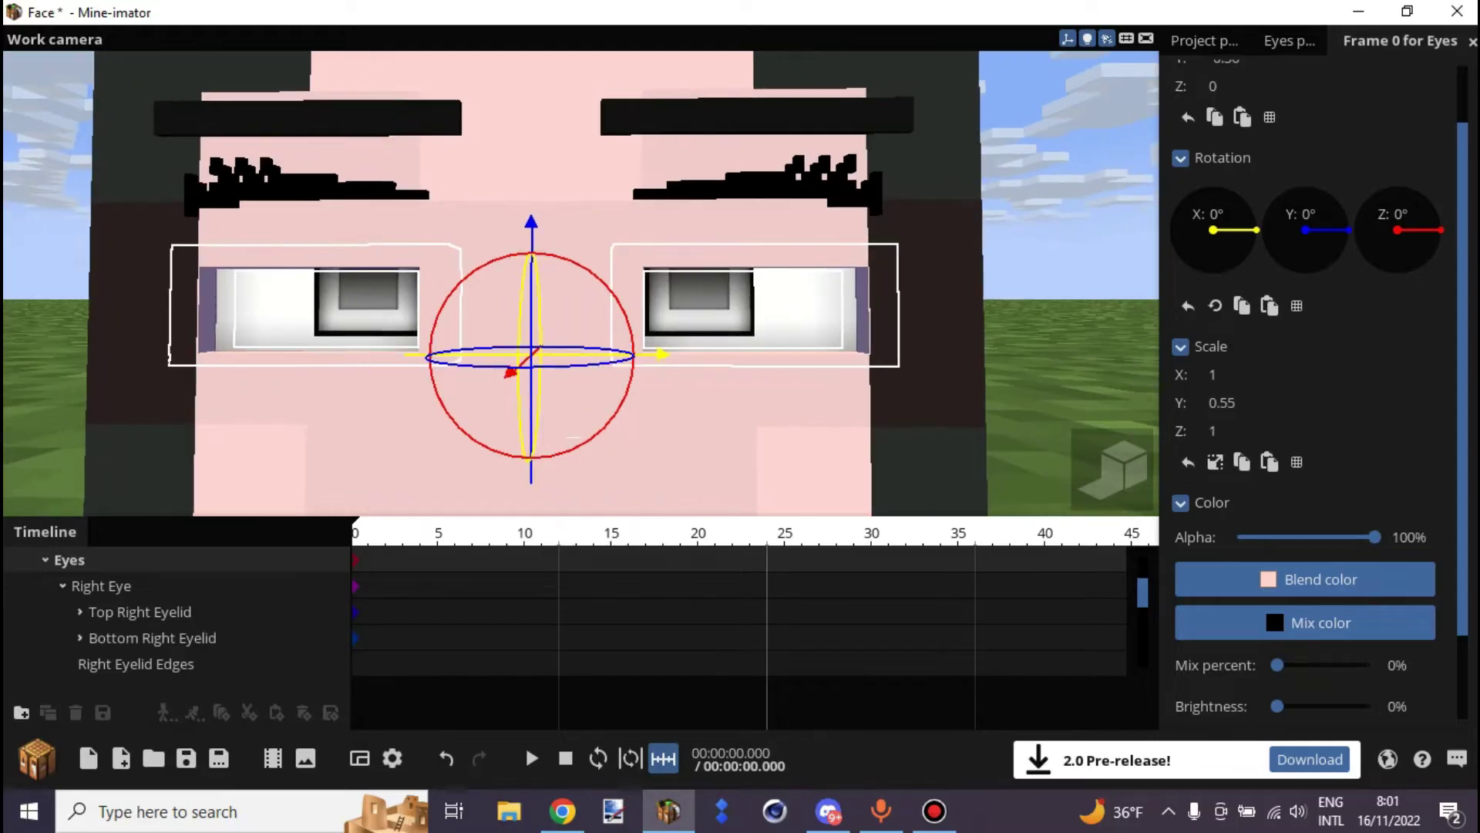
Look through the eyelid parts of both eyes, selecting the Top Right Eyelid and the Bottom Right Eyelid.
click(193, 611)
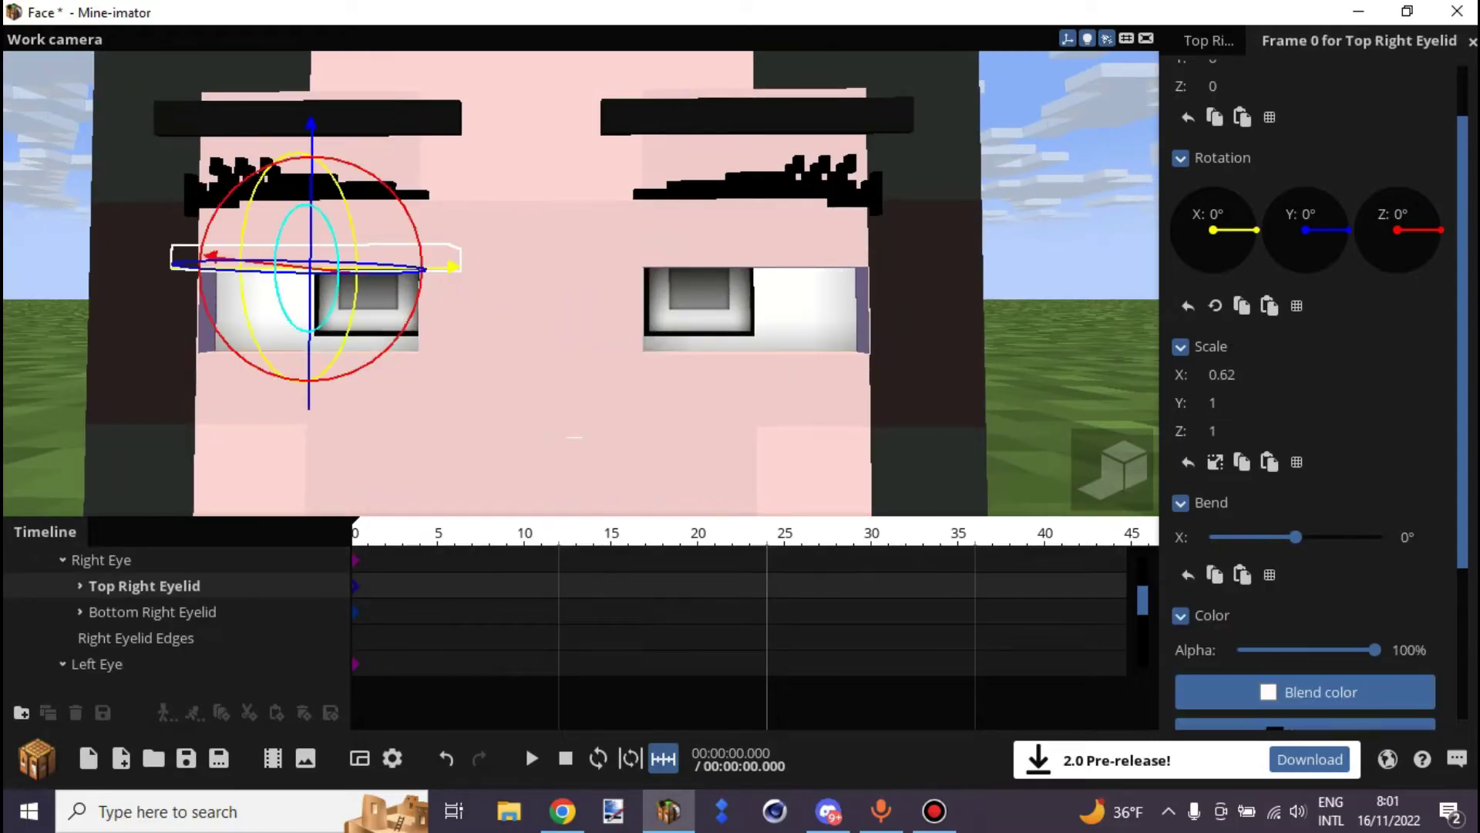
scroll(316, 663, down, 2)
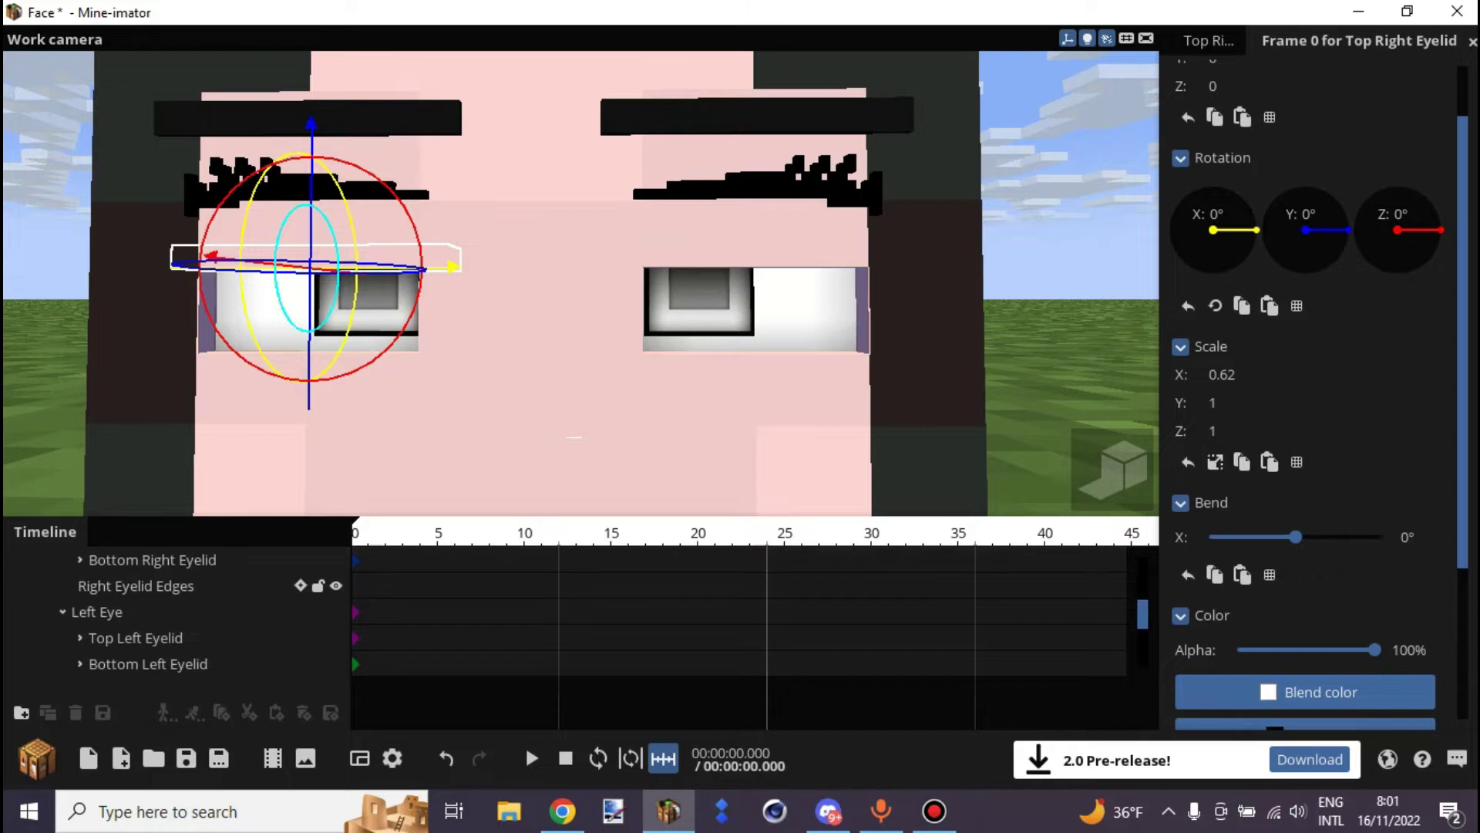
scroll(316, 638, up, 1)
scroll(316, 663, down, 1)
scroll(316, 586, up, 2)
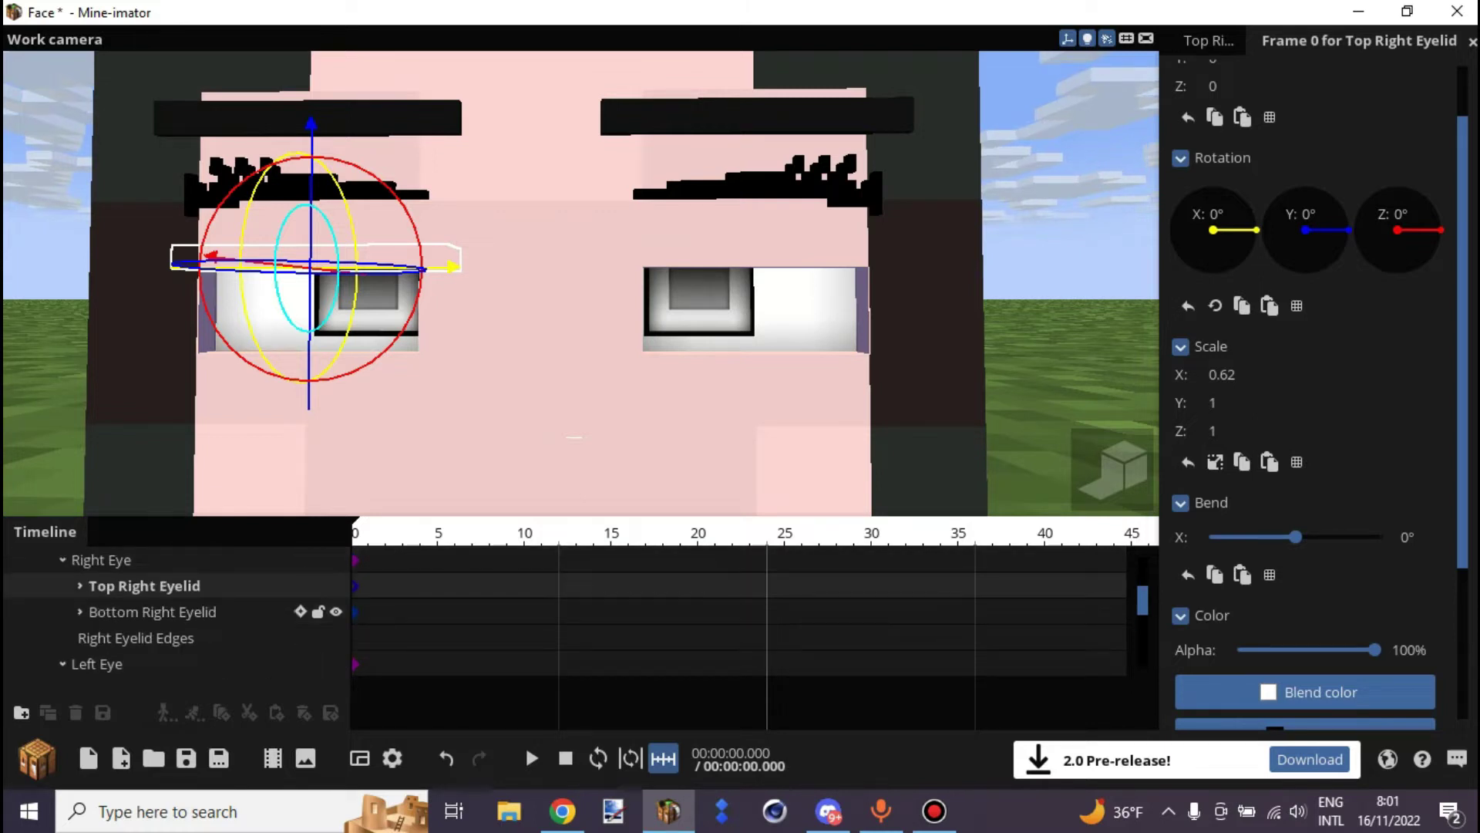
click(159, 613)
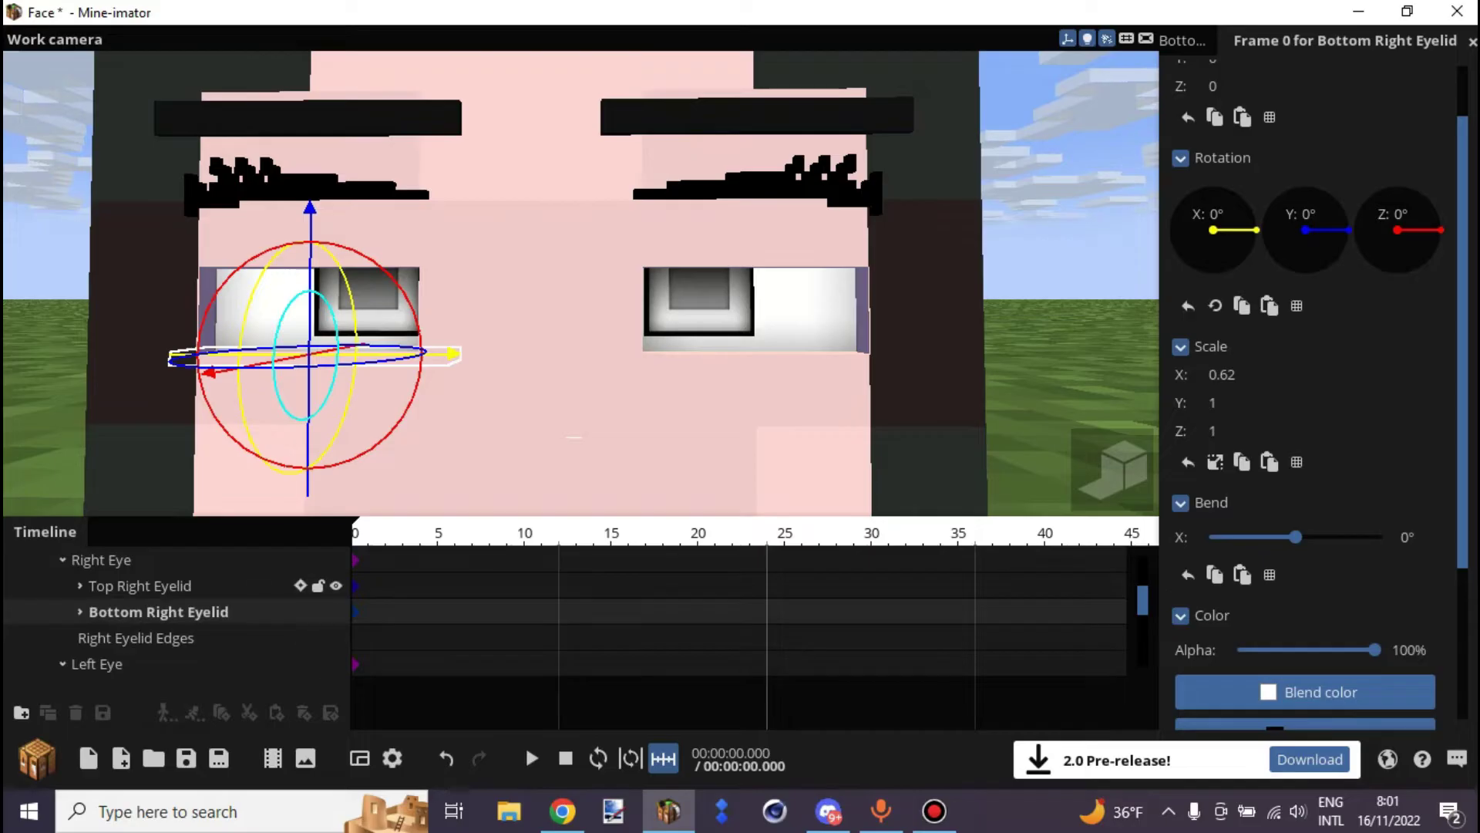
Bend the Top Right Eyelid to 5.33° on X and check the curved eye shape.
click(159, 586)
right_drag(478, 316, 370, 318)
key(w)
drag(1295, 537, 1382, 536)
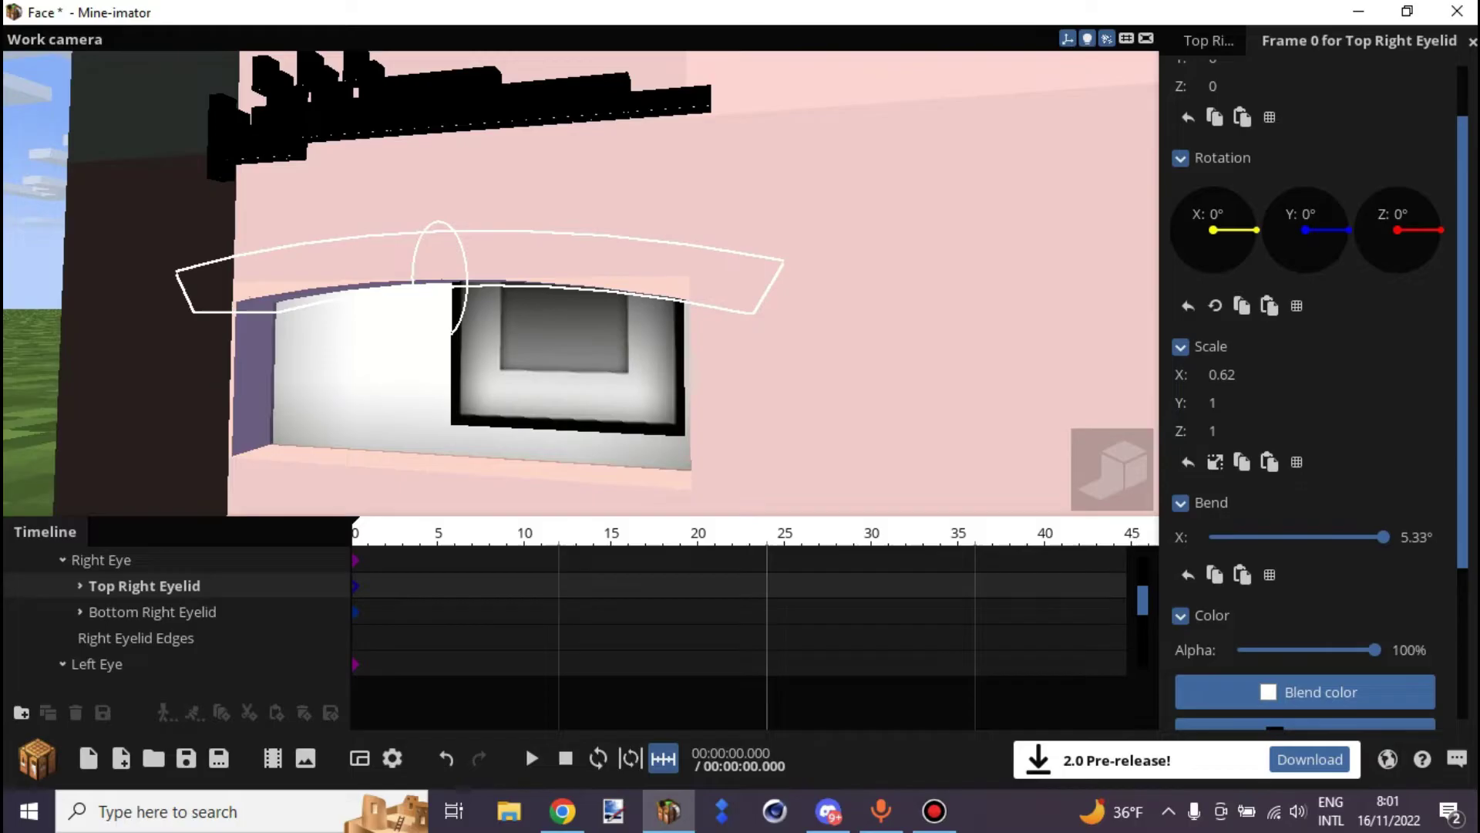
click(848, 309)
right_drag(848, 308, 871, 306)
key(s)
drag(616, 308, 674, 301)
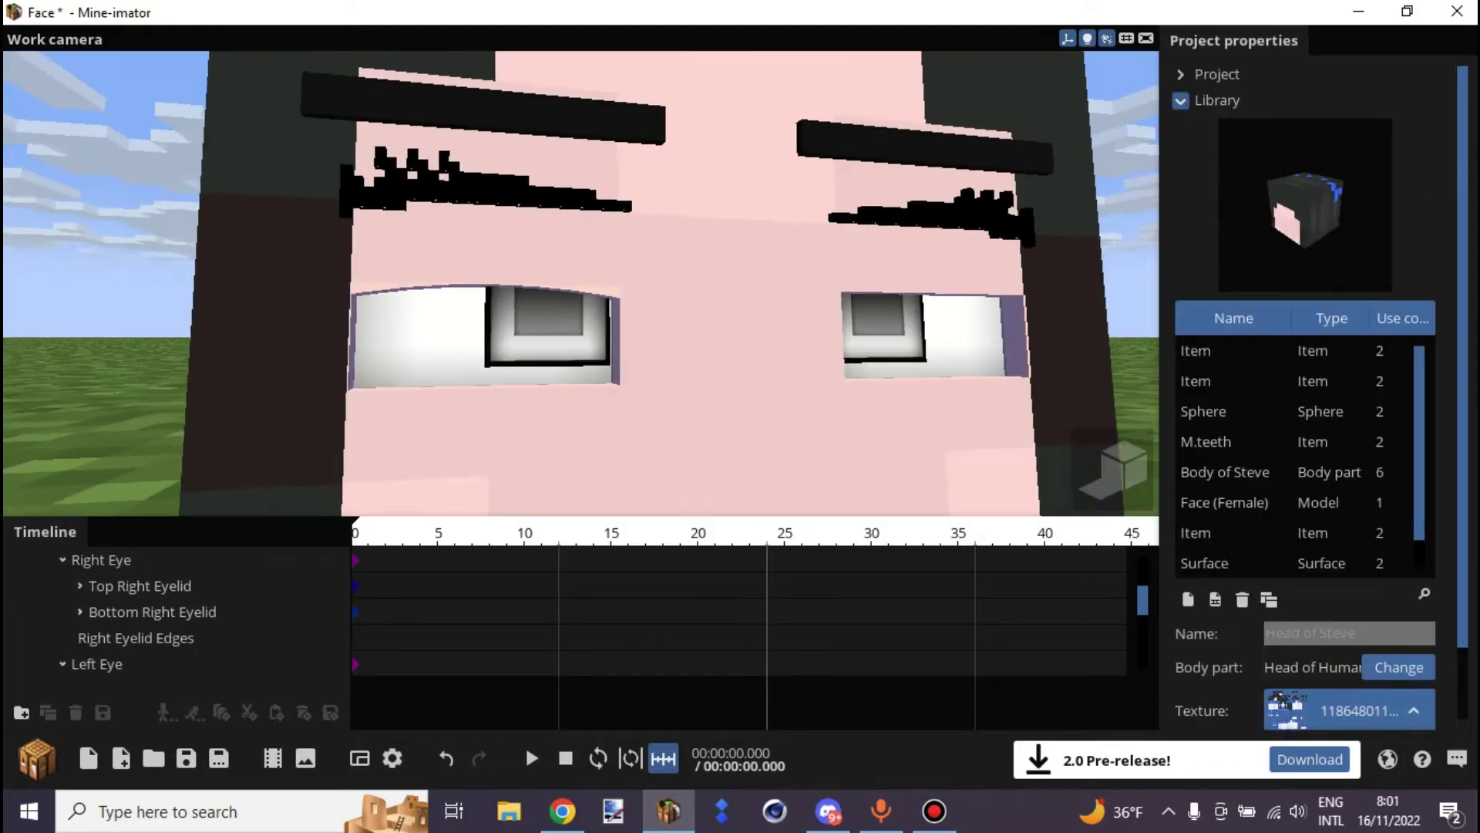
Bend the Bottom Right Eyelid on X so the lower edge of the eye curves, and check the face.
click(139, 586)
click(139, 637)
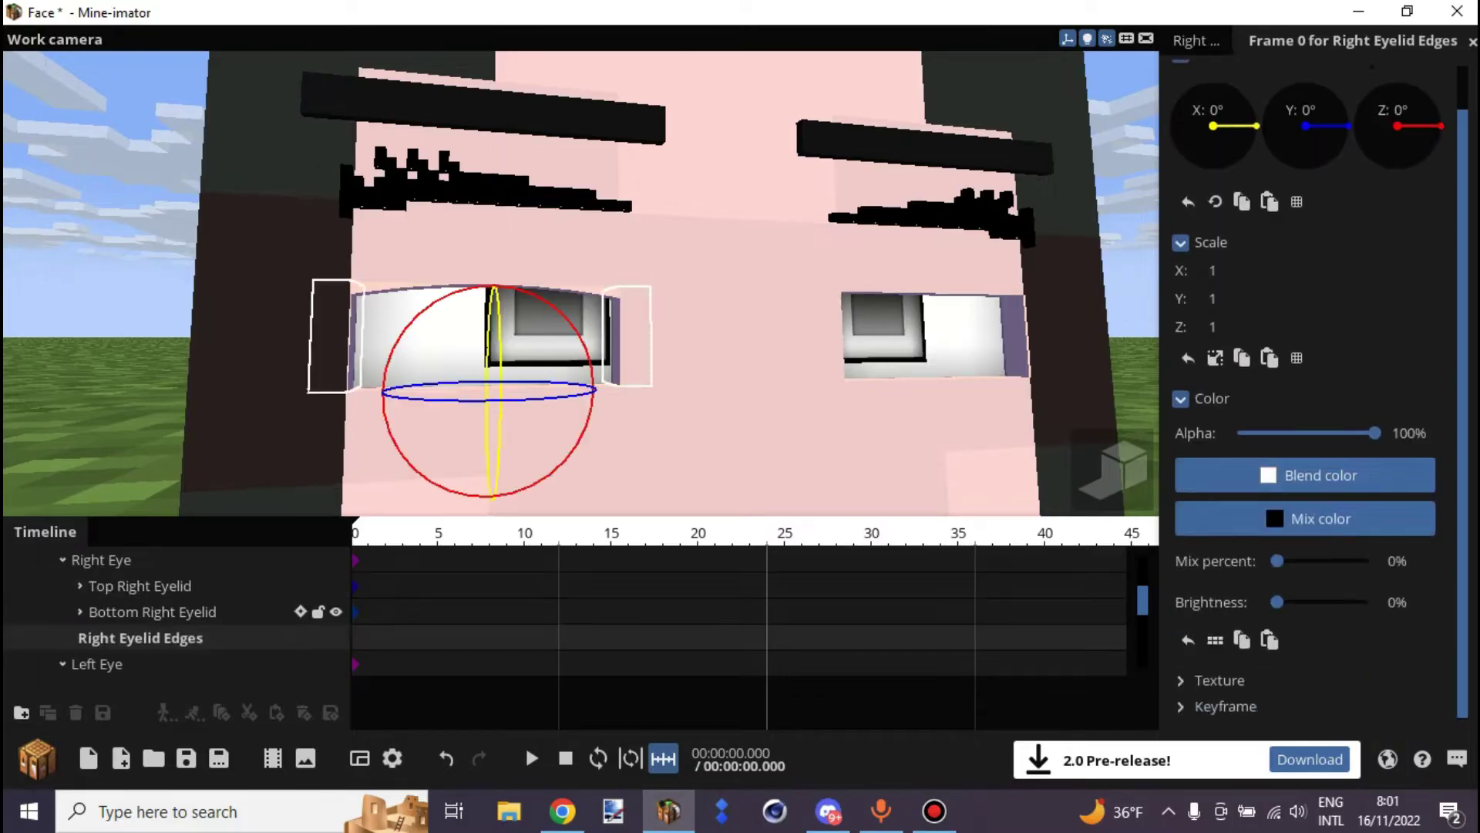
click(152, 612)
drag(1286, 564, 1225, 563)
click(1127, 270)
drag(1127, 270, 1079, 253)
scroll(1080, 253, down, 2)
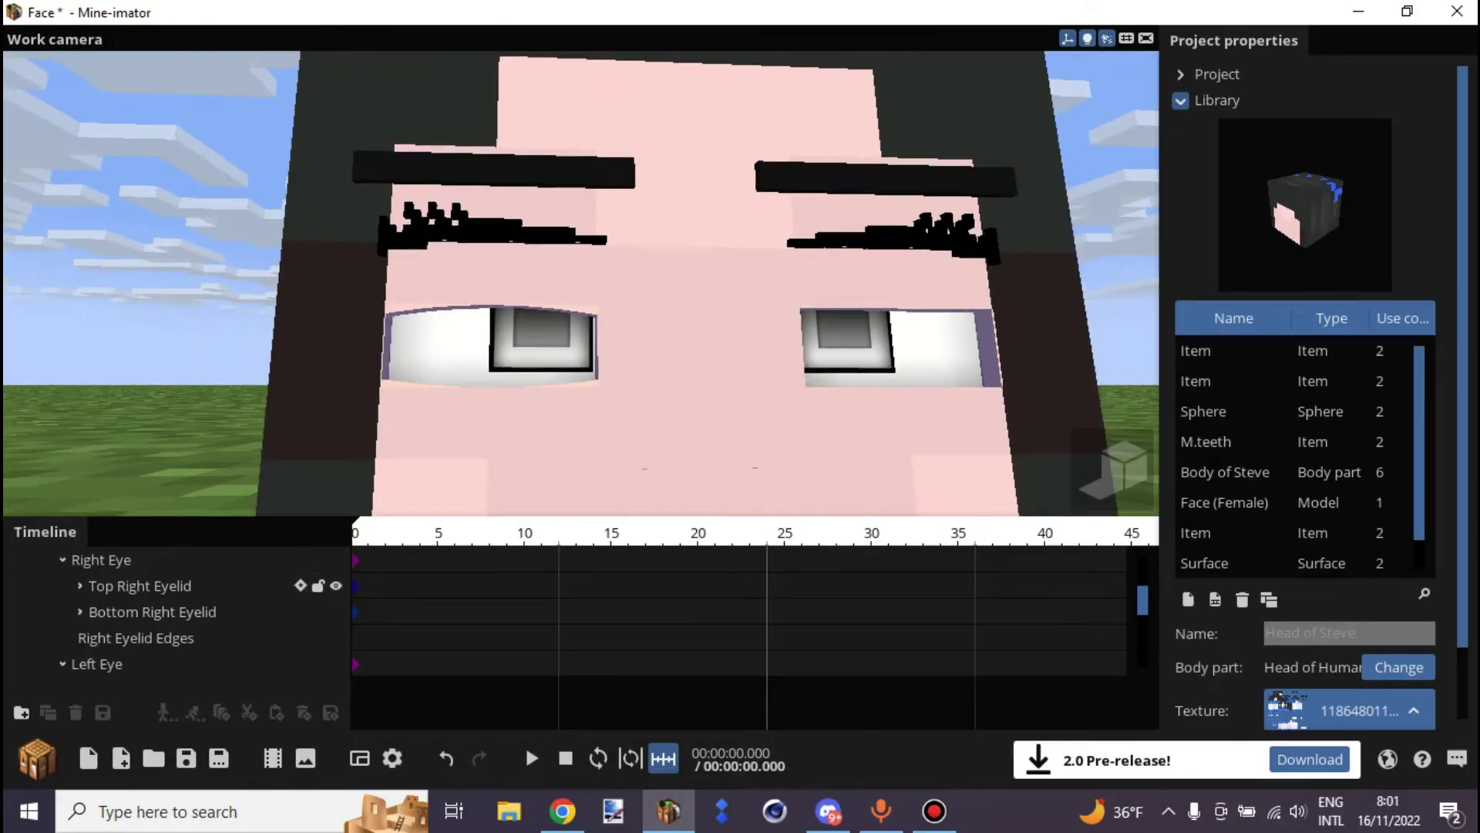
Undo the eyelid bends and the Eyes group's Y scale change, and collapse the Eyes group.
key(ctrl+z)
key(ctrl+z)
key(ctrl+z)
key(ctrl+z)
click(170, 339)
click(45, 586)
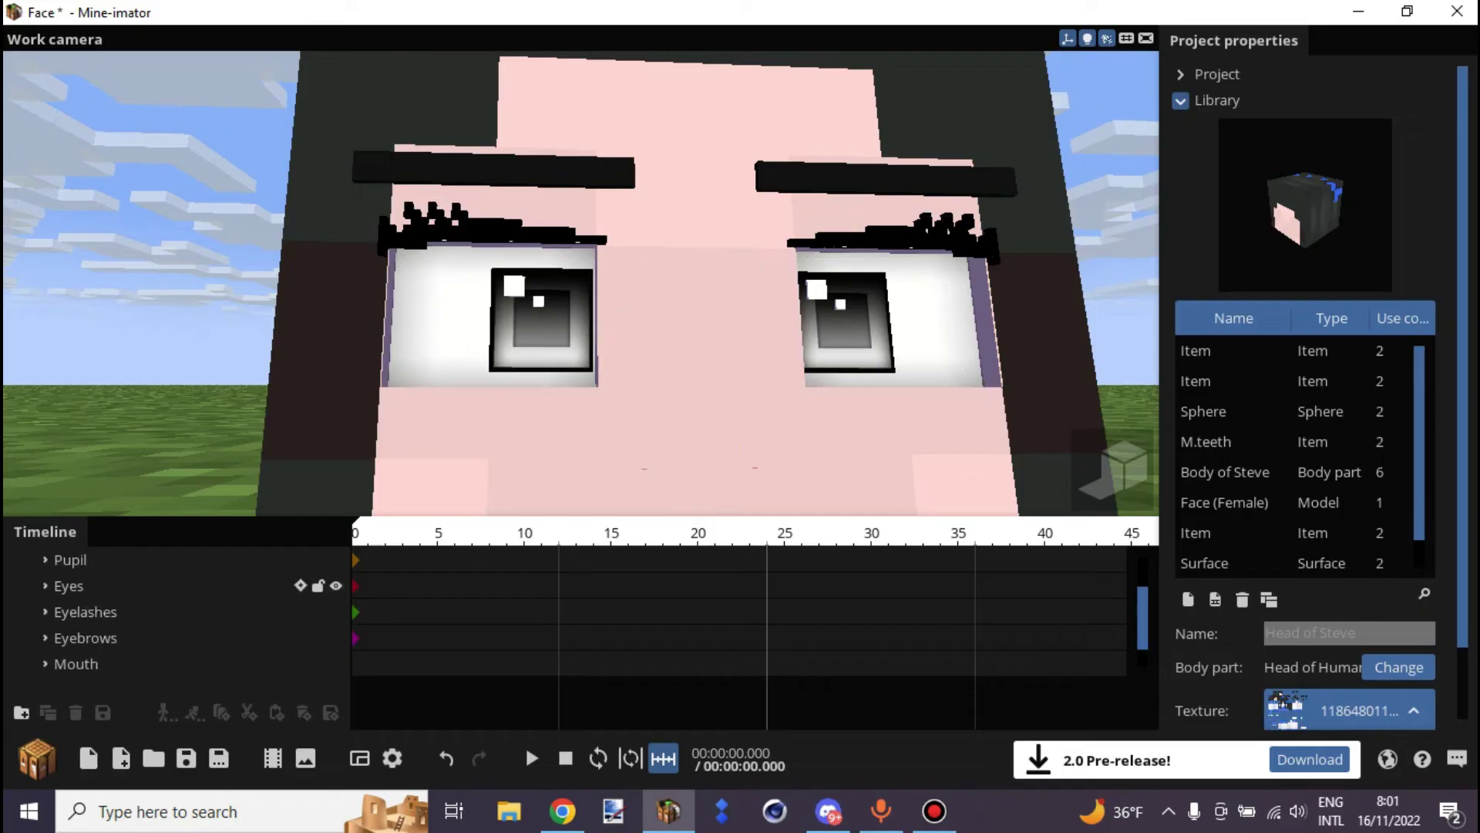
Expand the Pupil group and its Pupils subgroup, and select Pupils.
click(71, 560)
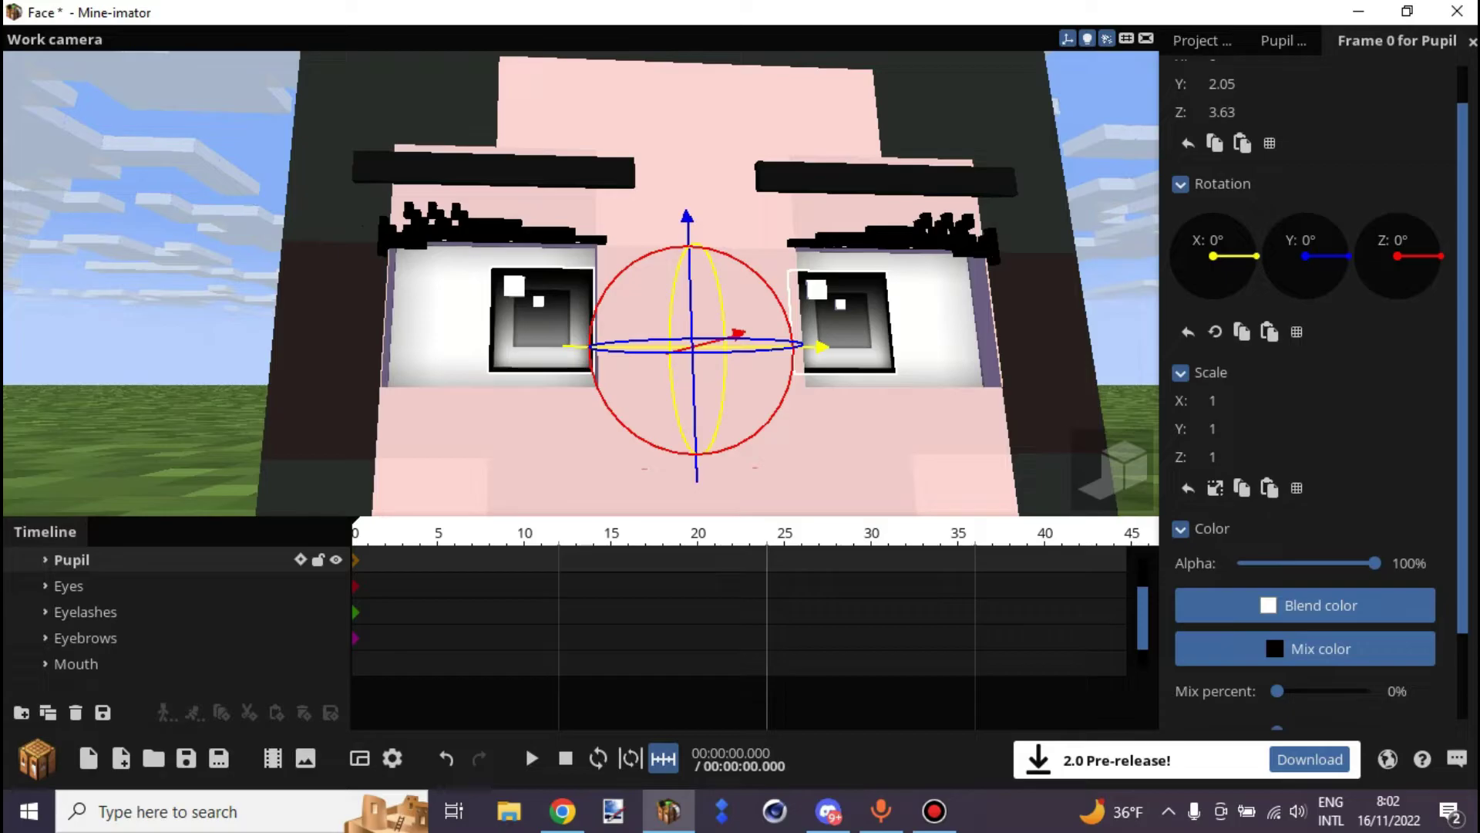
click(45, 560)
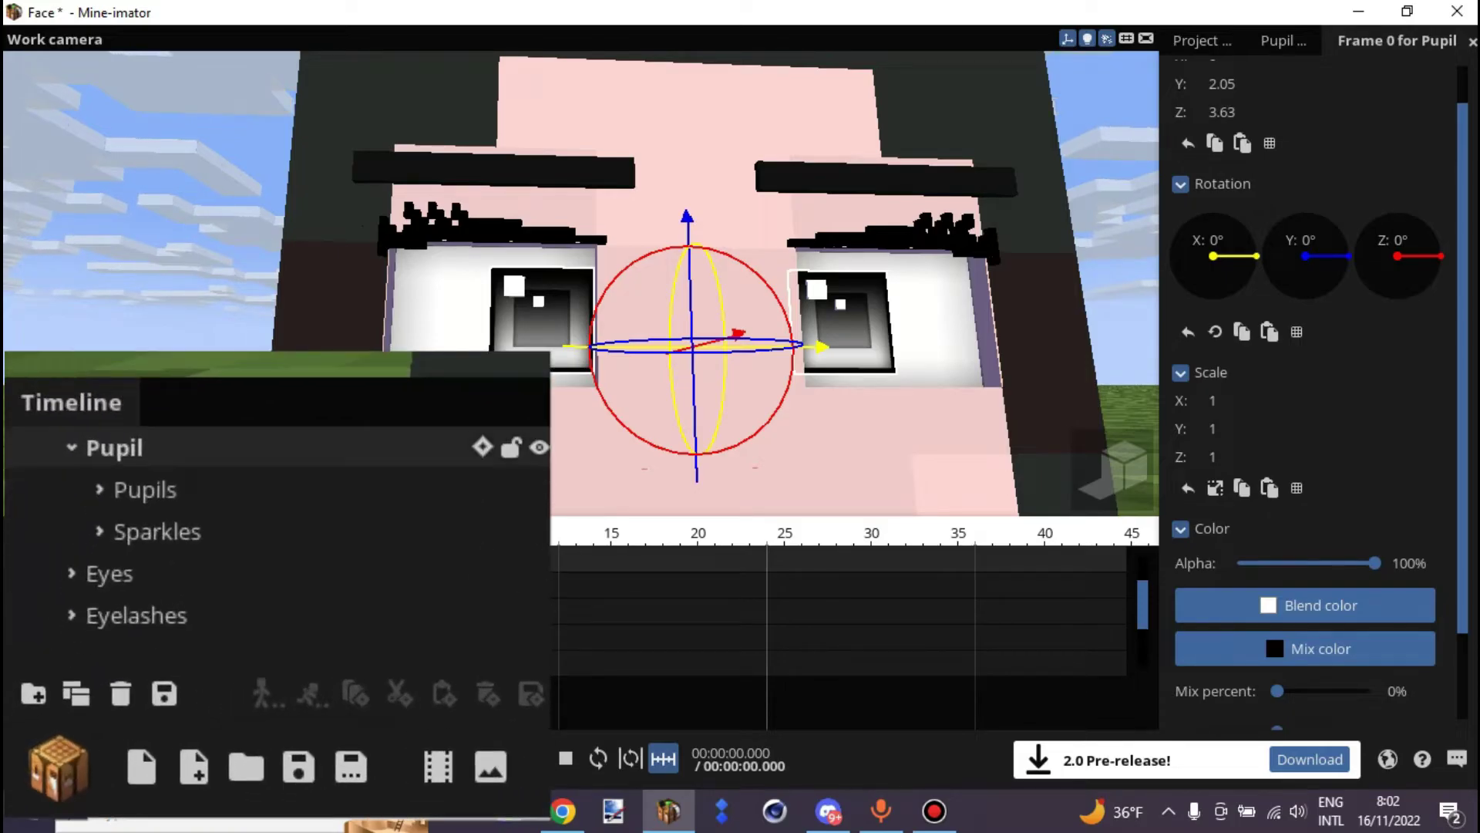
click(99, 490)
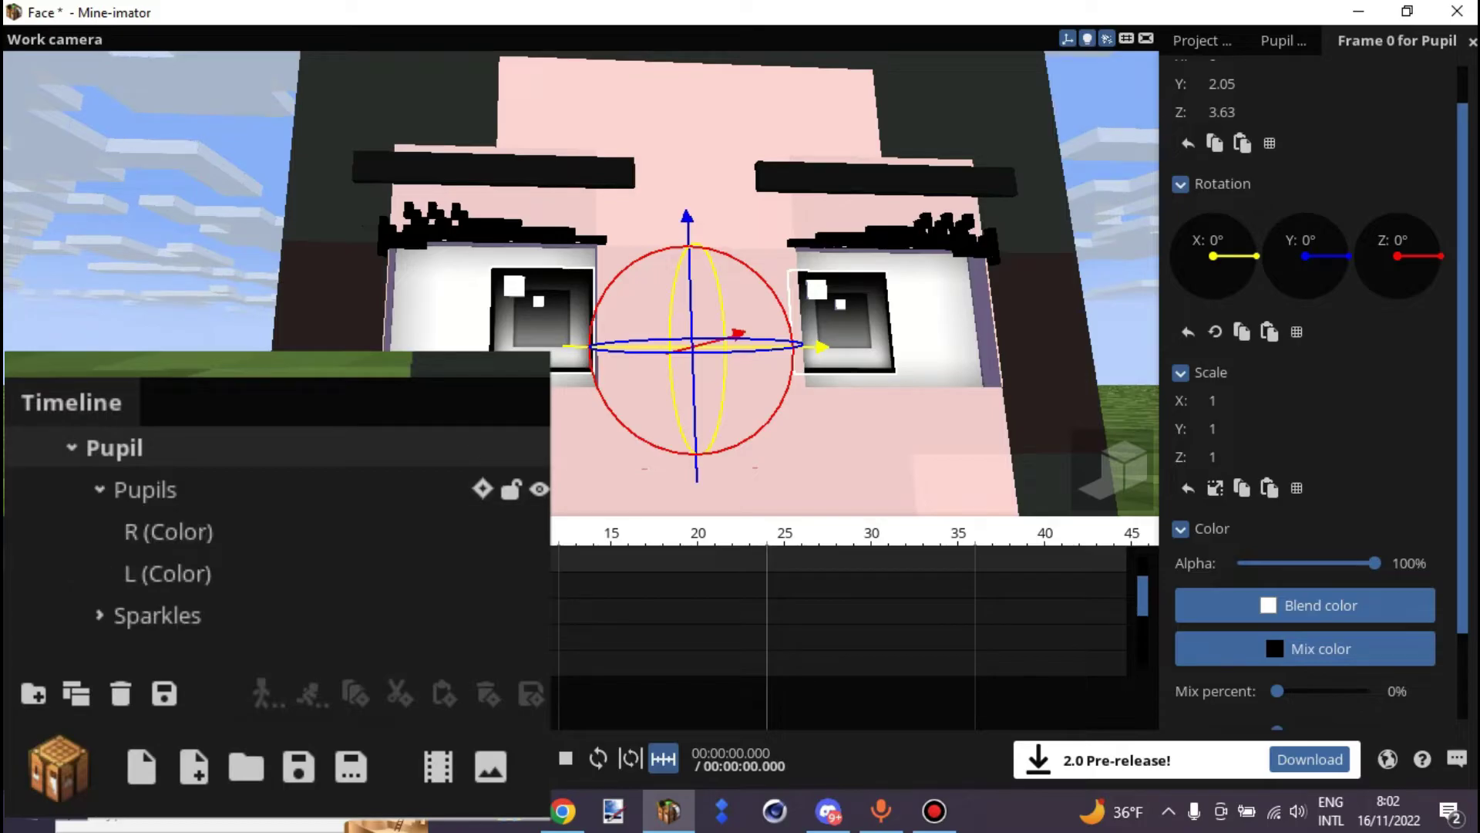
click(147, 489)
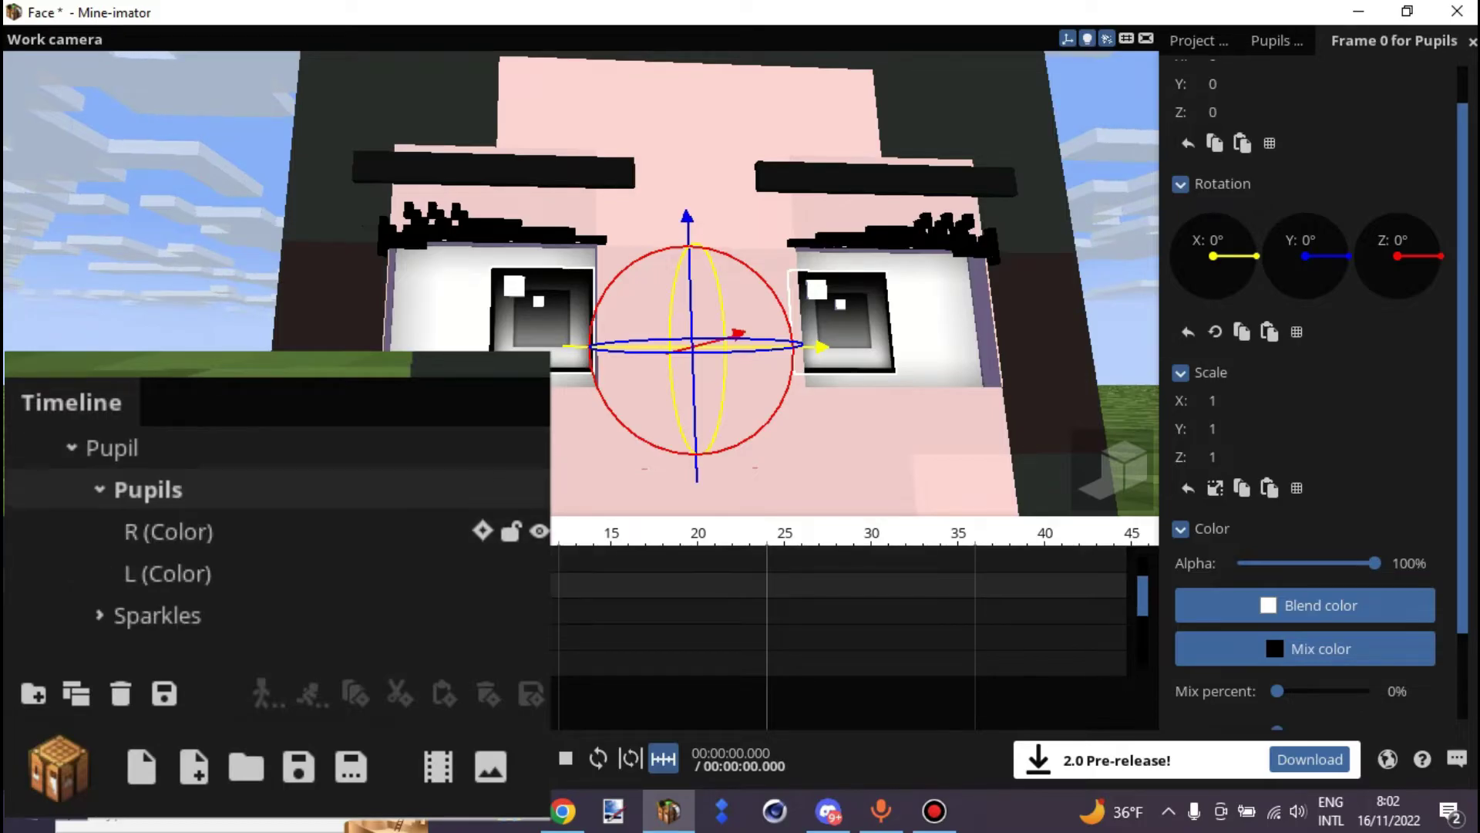
Compare the R (Color) and L (Color) pupil parts by selecting them alternately, ending on L (Color).
click(168, 532)
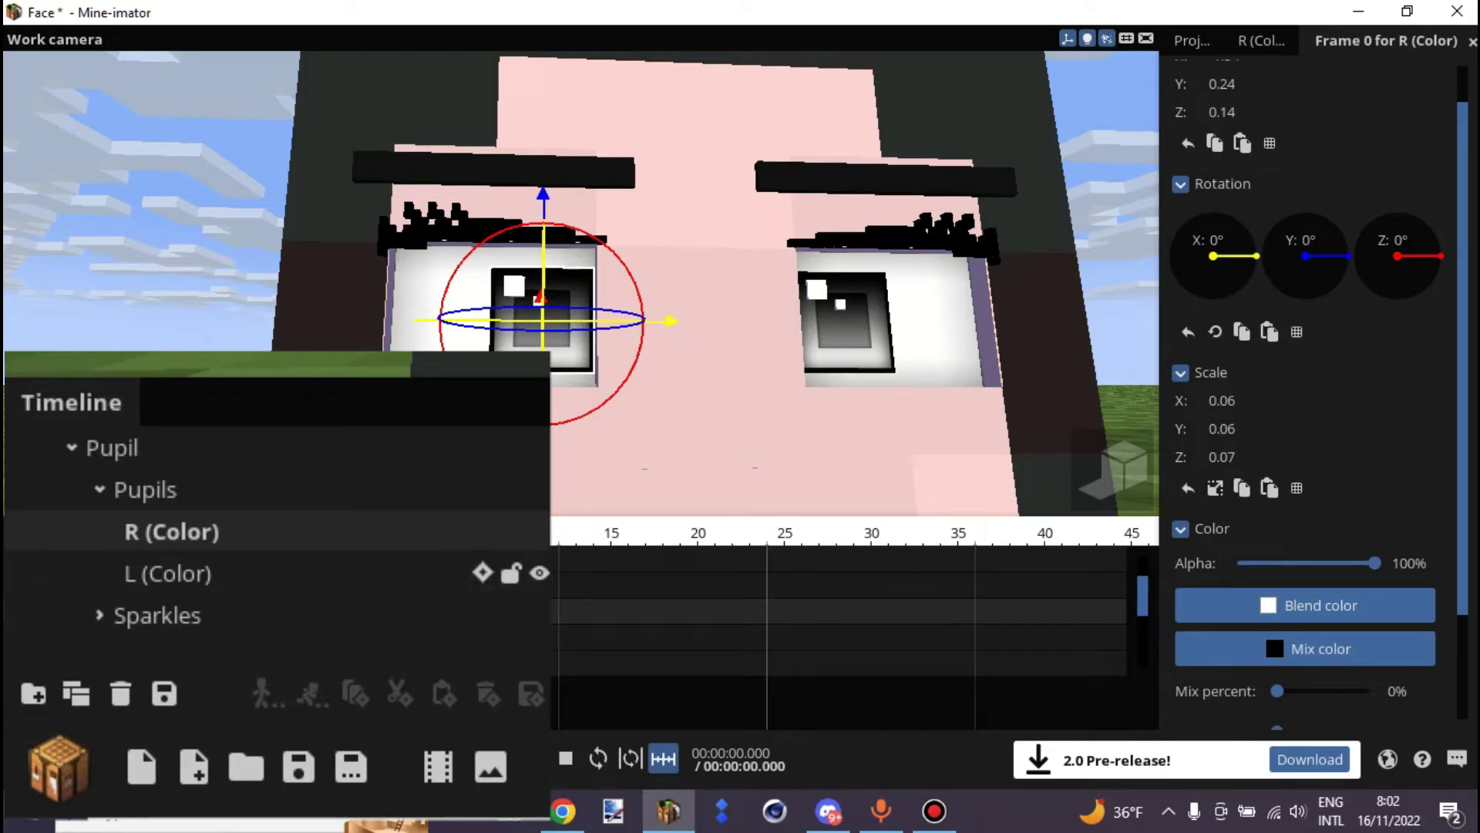
click(168, 574)
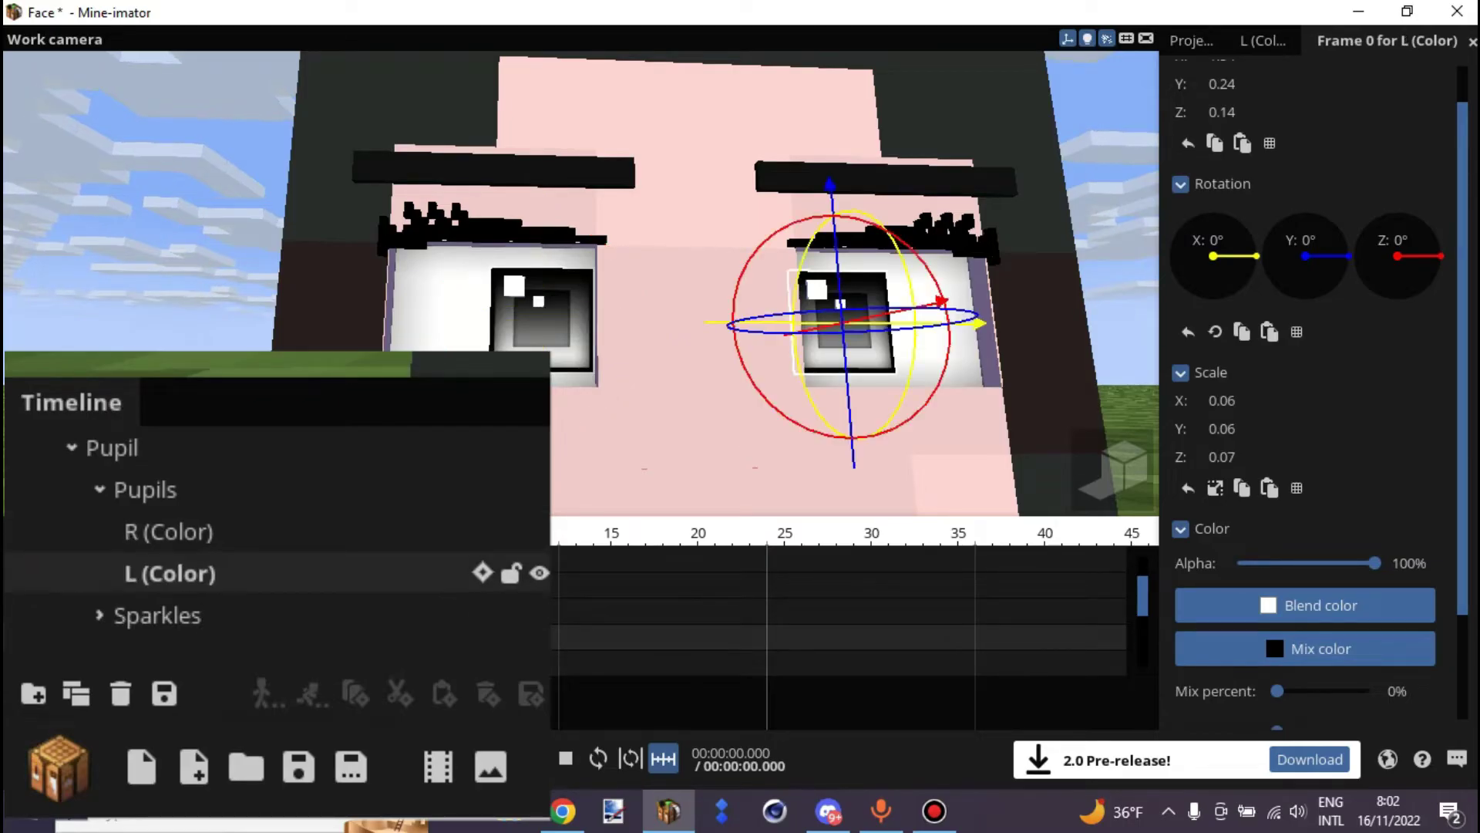
drag(586, 285, 721, 310)
click(168, 532)
click(168, 574)
click(168, 532)
click(168, 573)
click(168, 532)
click(162, 614)
click(168, 573)
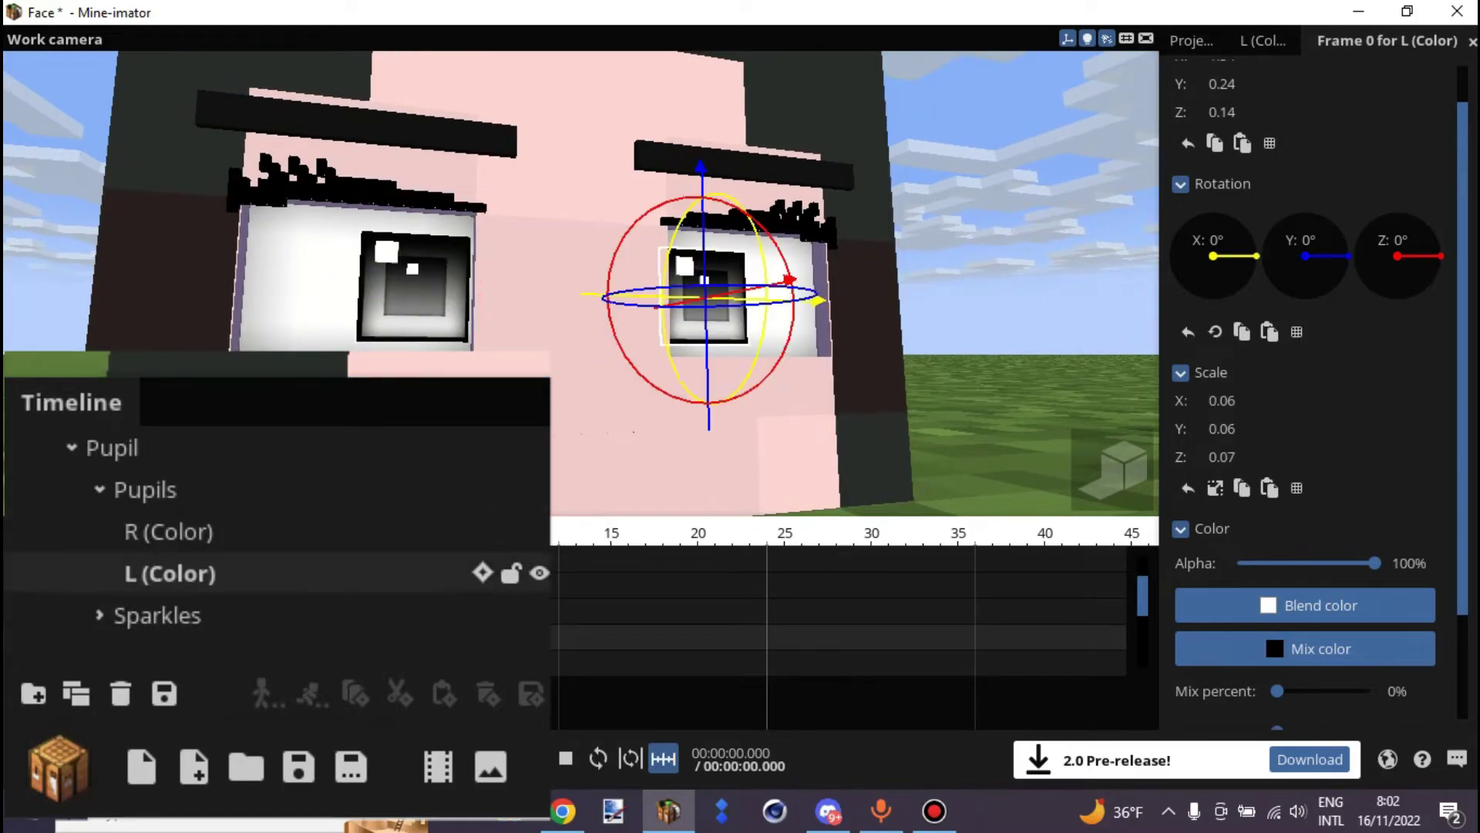
Select the R (Color) and L (Color) pupil parts together within the Pupils group.
click(162, 614)
click(168, 532)
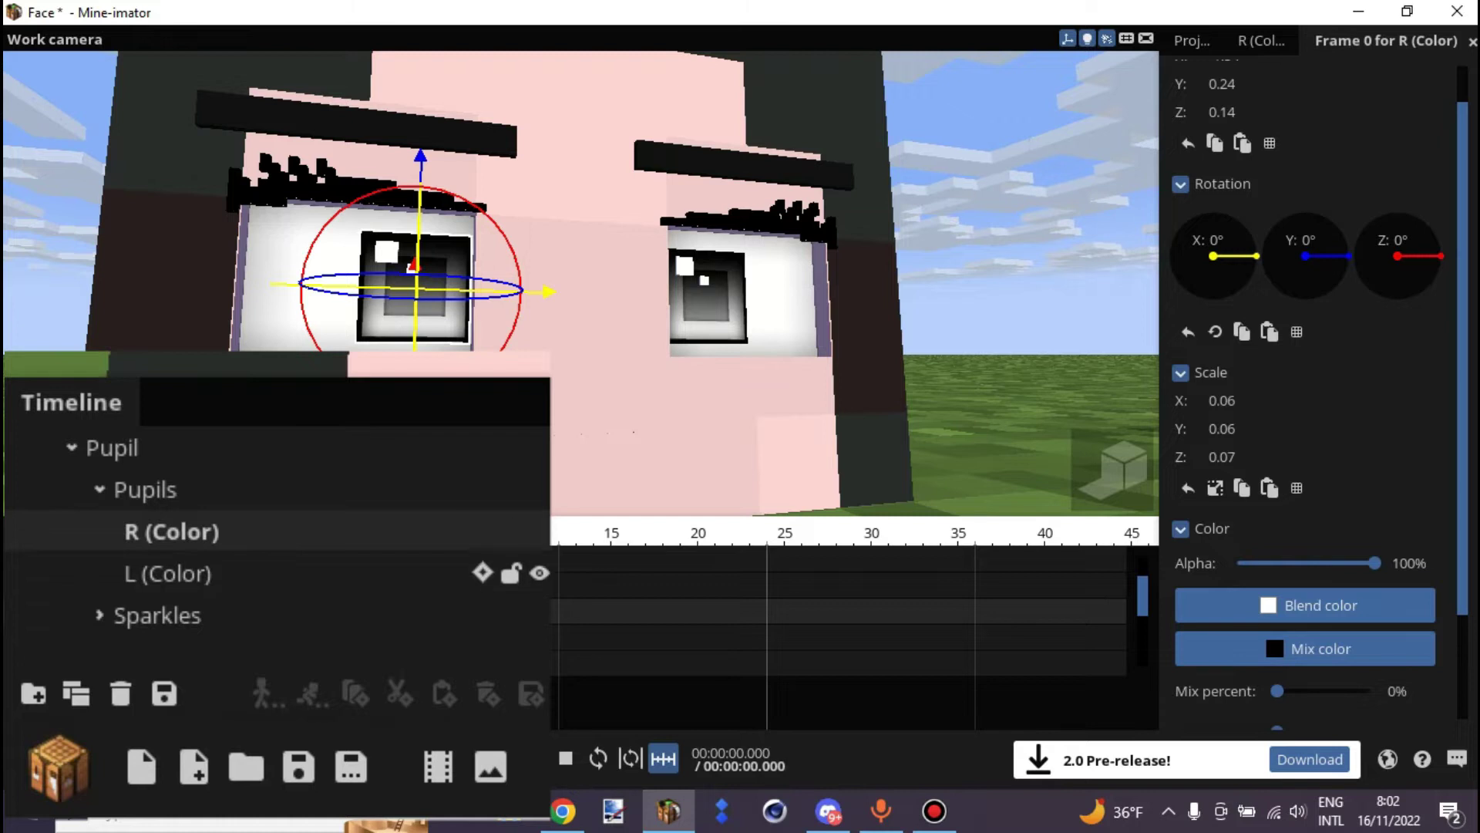
shift+click(168, 573)
drag(887, 339, 848, 322)
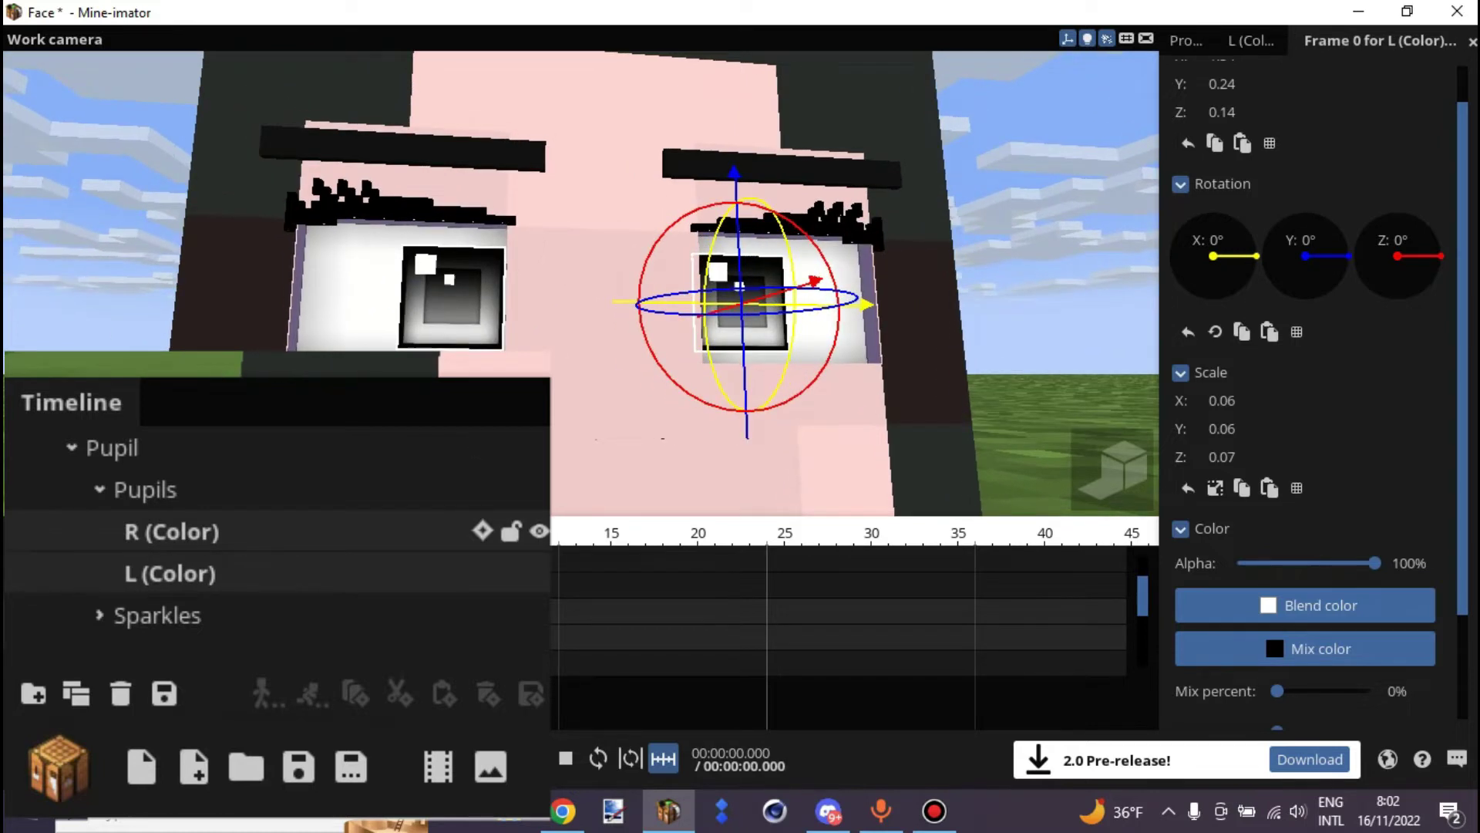
click(145, 489)
click(171, 531)
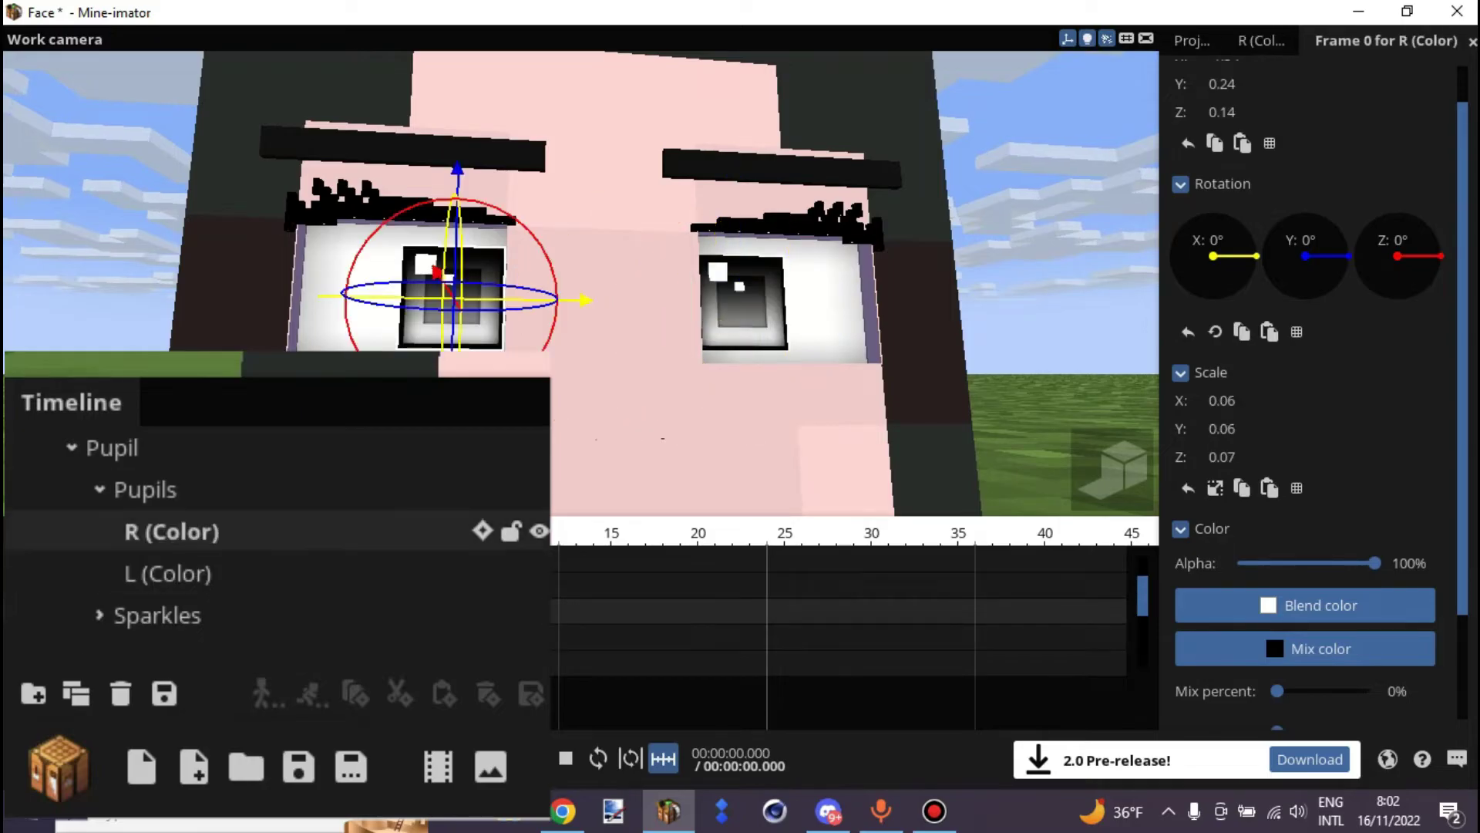
shift+click(167, 574)
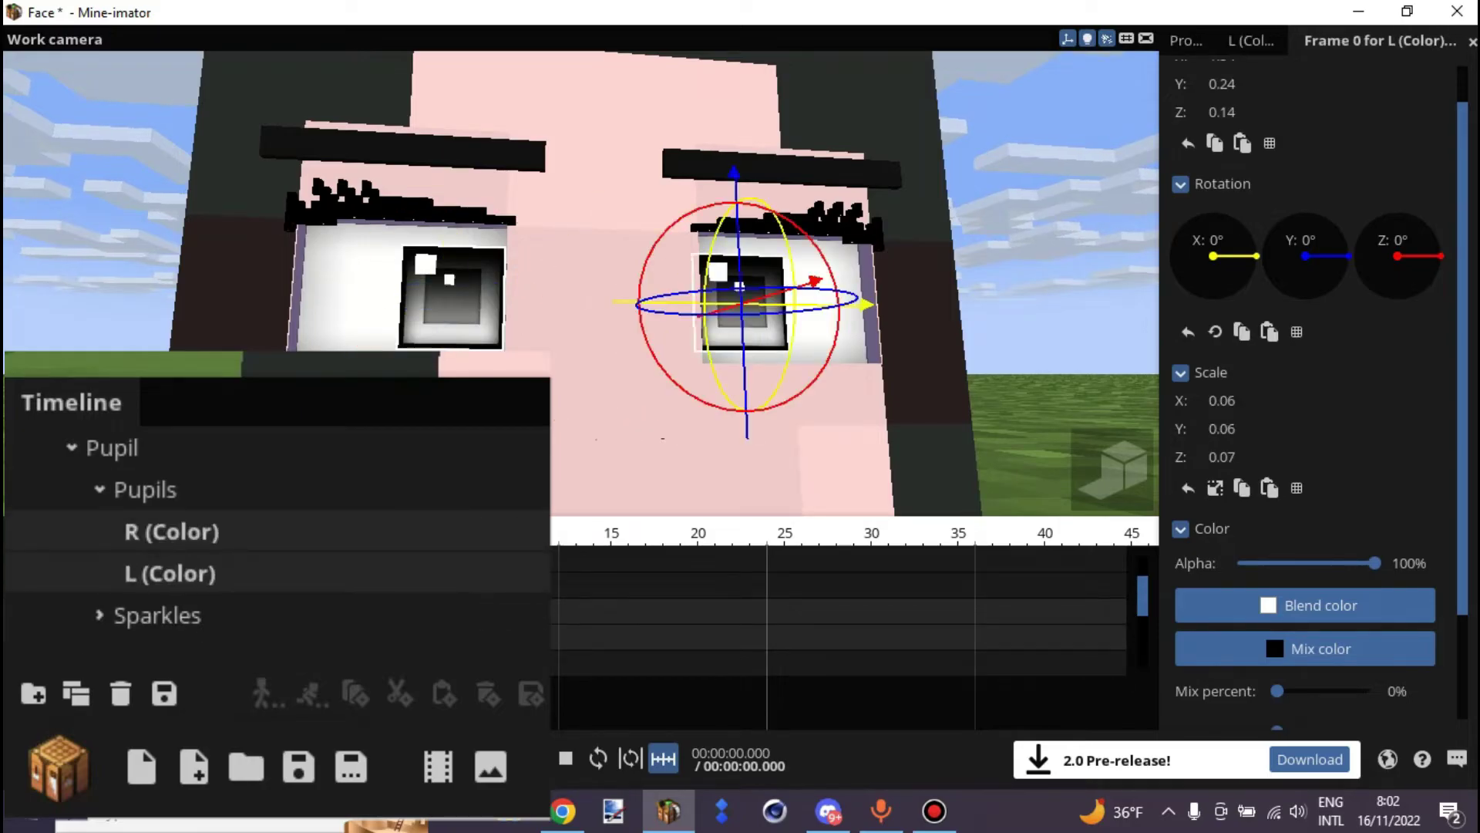
Set the blend color of both selected pupils to a saturated blue.
right_drag(586, 308, 579, 331)
scroll(579, 308, up, 4)
drag(579, 308, 548, 310)
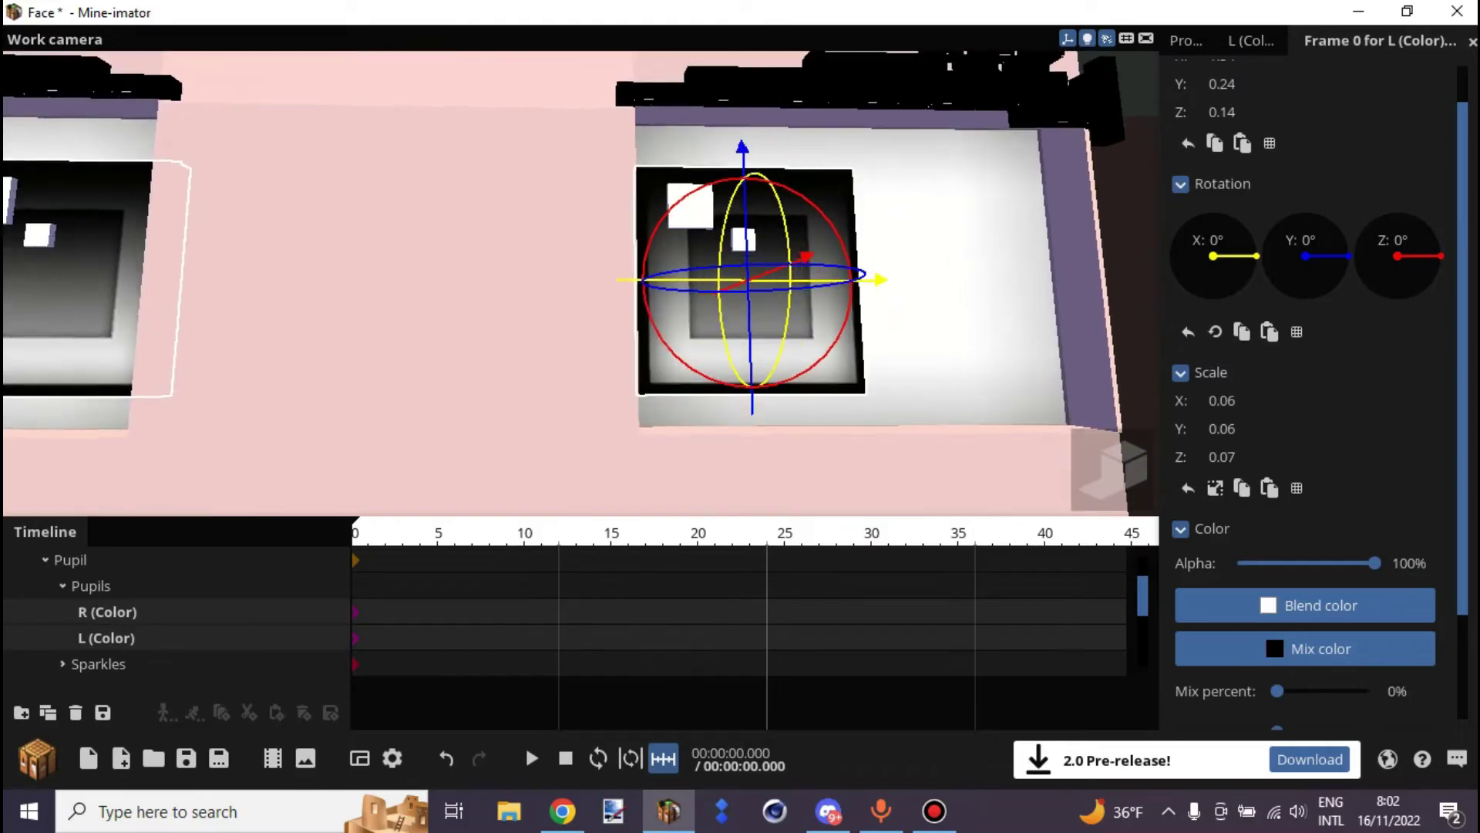
scroll(548, 310, down, 1)
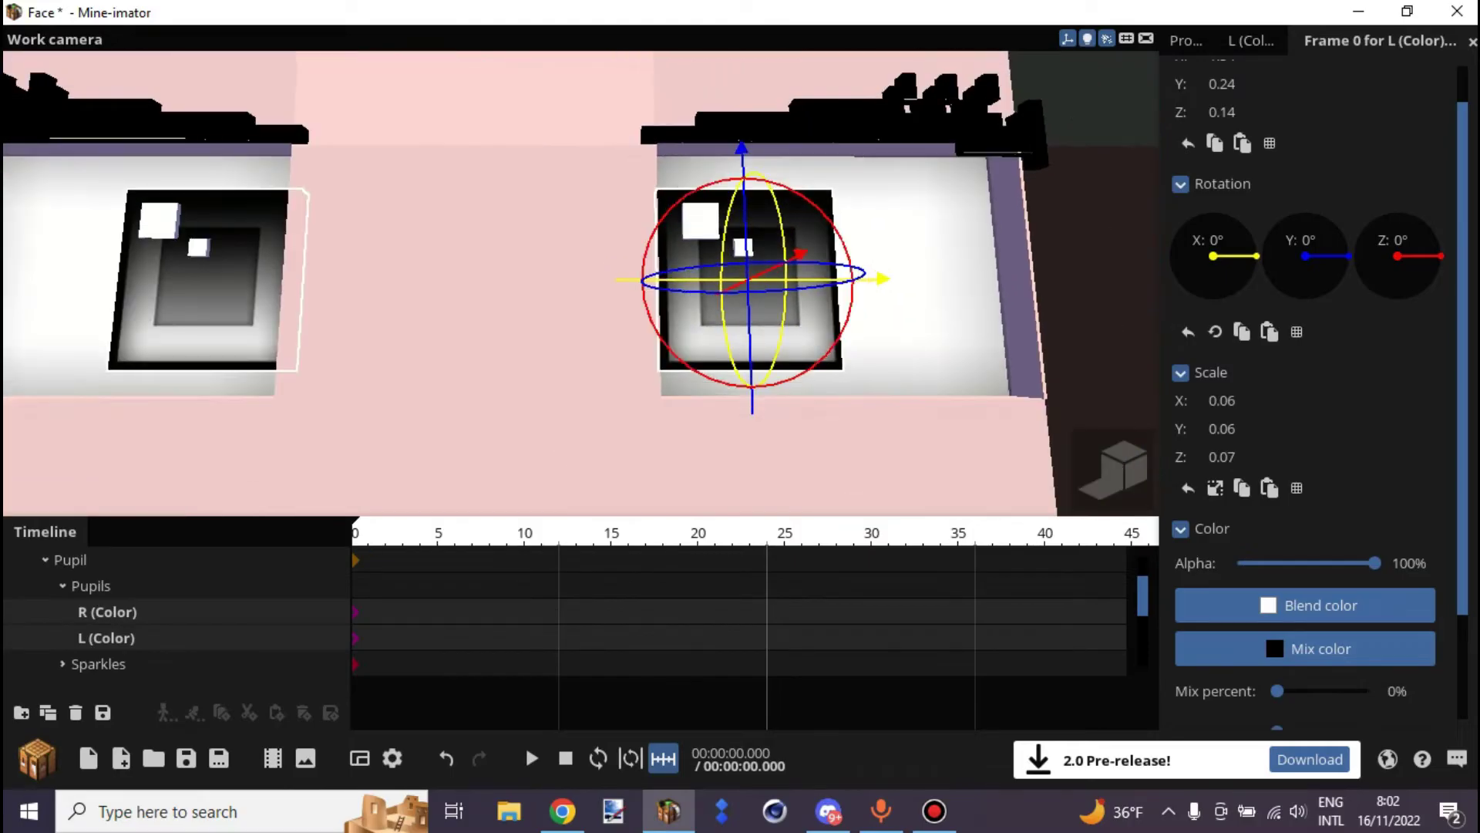
click(1311, 606)
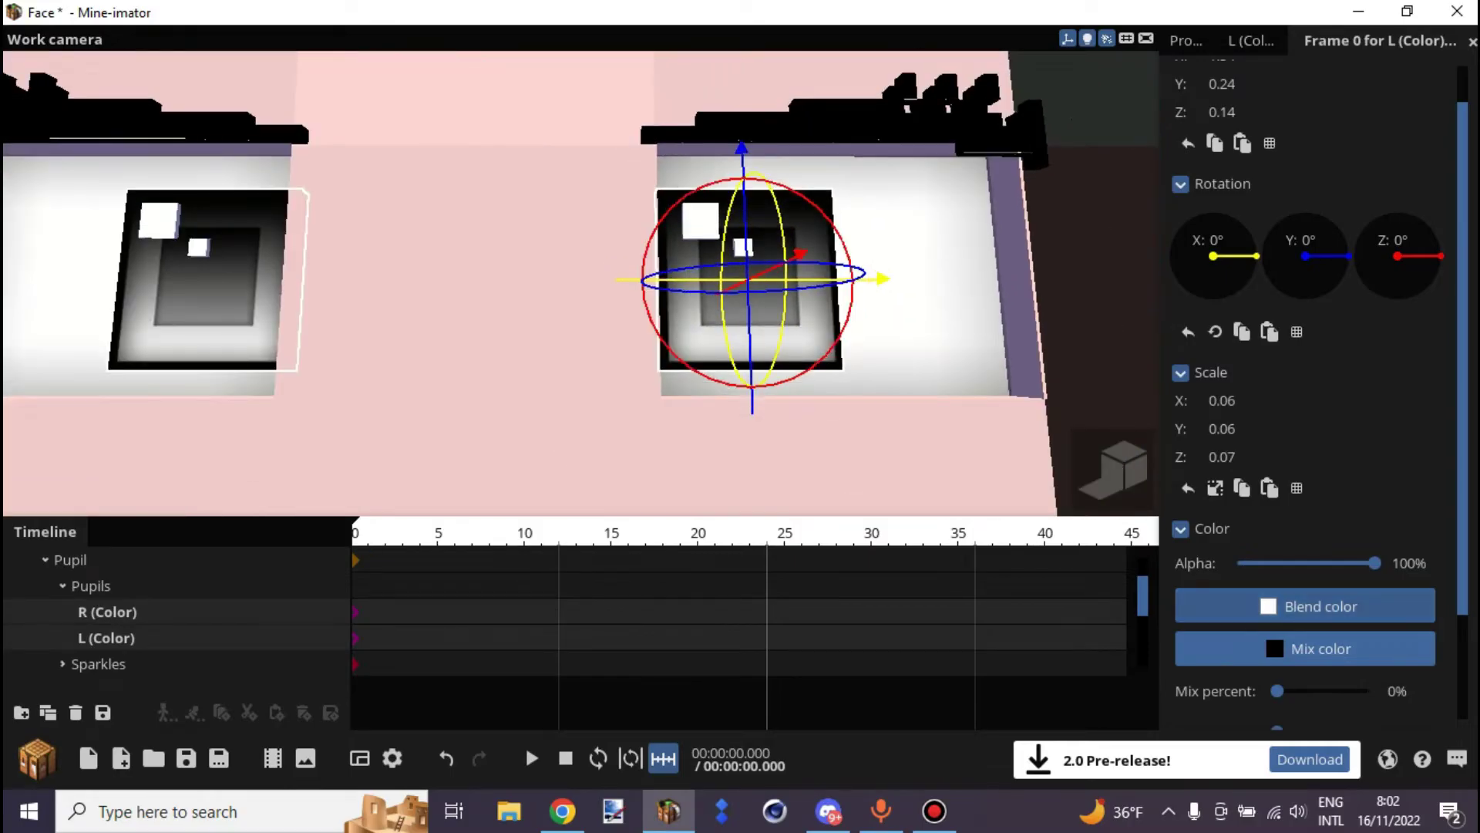
click(771, 353)
mouse_move(663, 238)
mouse_down()
mouse_move(816, 170)
mouse_move(820, 228)
mouse_move(910, 228)
mouse_up()
click(899, 492)
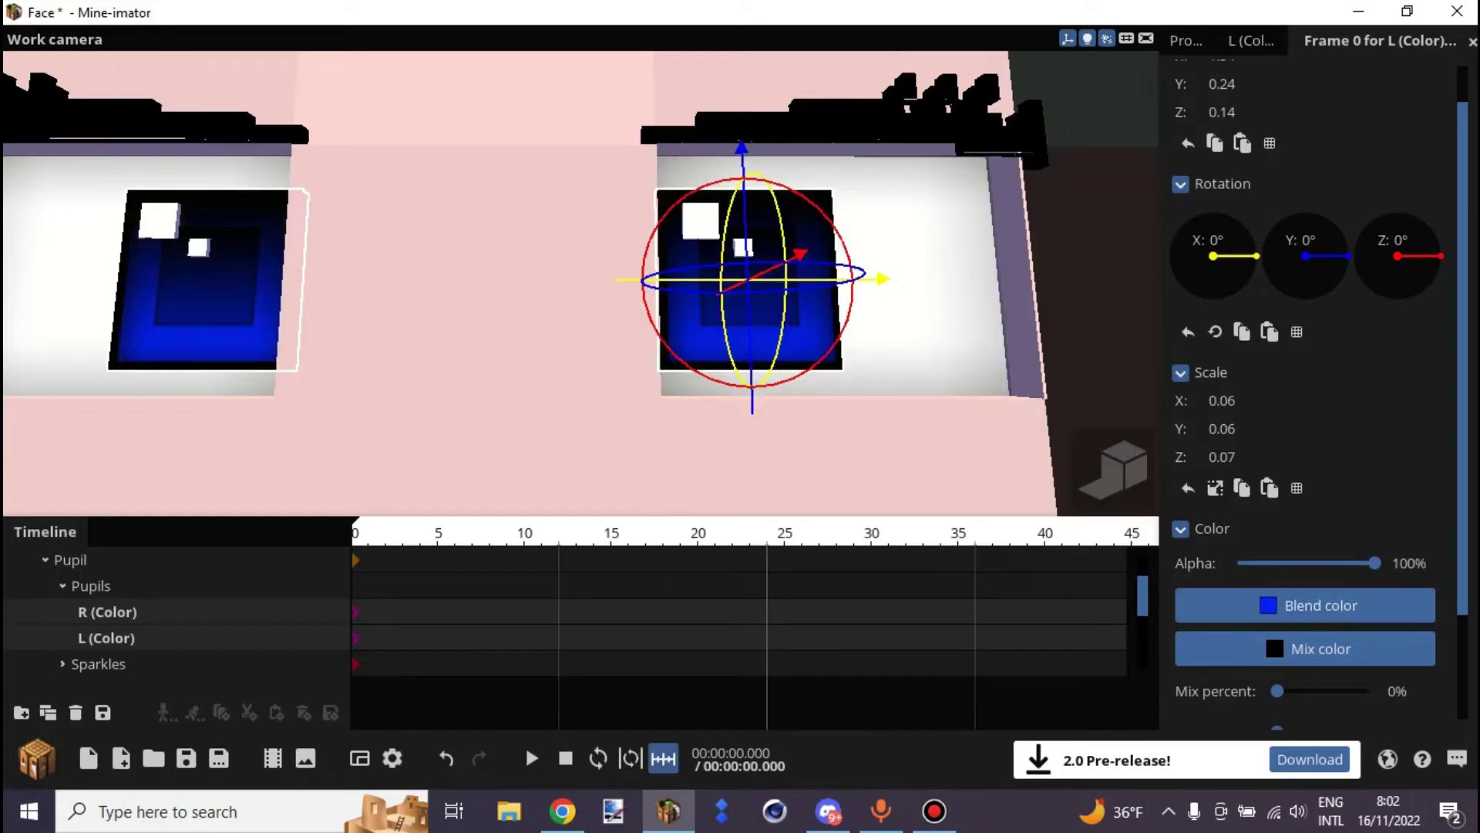
Try other blend colors on both pupils and reset the blend color to white (FFFFFF).
drag(840, 385, 825, 409)
scroll(825, 408, down, 5)
click(1320, 605)
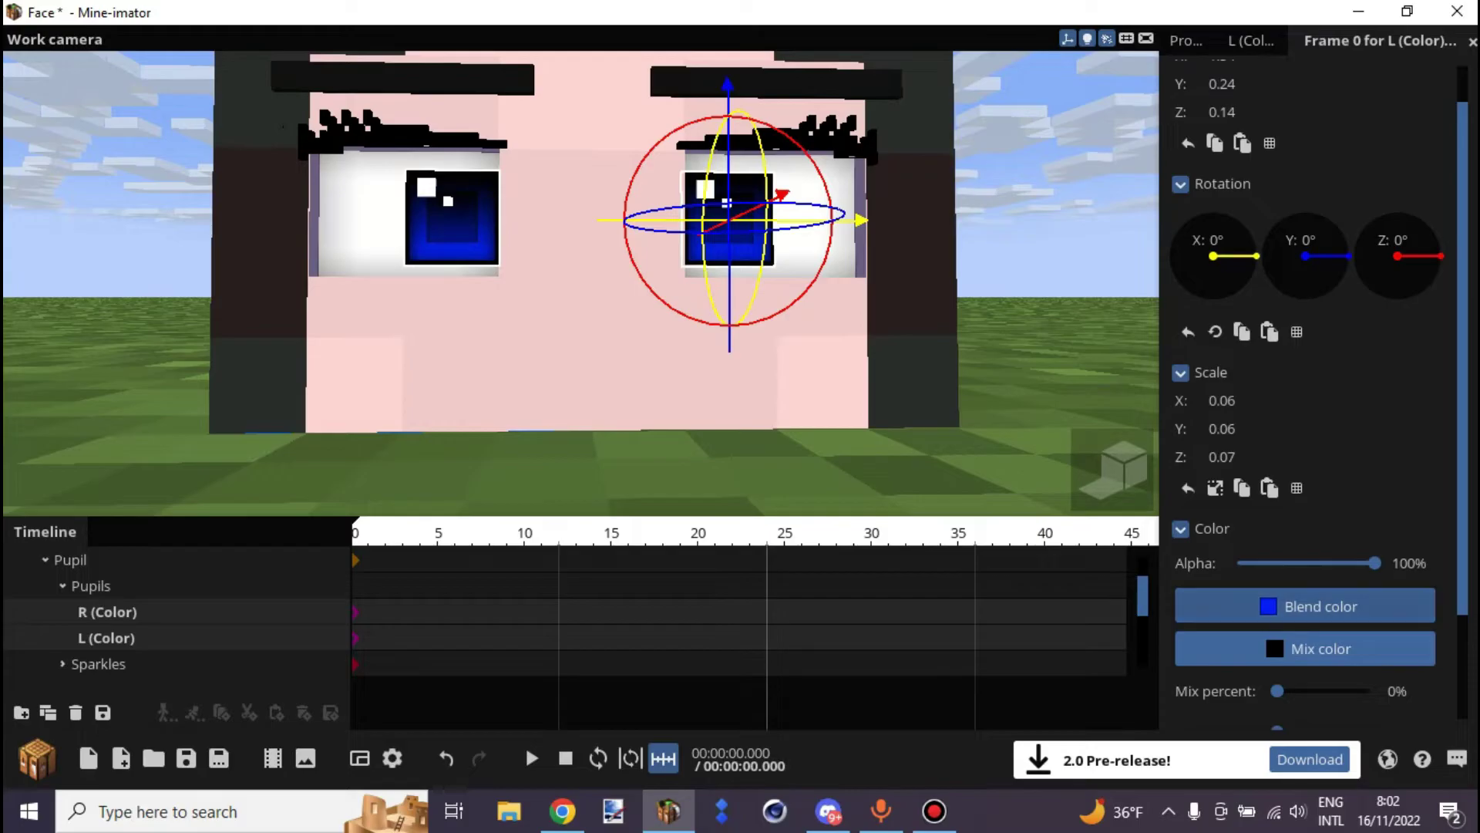
click(902, 347)
mouse_move(903, 348)
mouse_down()
mouse_move(794, 264)
mouse_move(819, 297)
mouse_move(849, 247)
mouse_move(822, 256)
mouse_move(840, 245)
mouse_move(836, 262)
mouse_move(860, 235)
mouse_up()
drag(925, 425, 925, 244)
click(1002, 429)
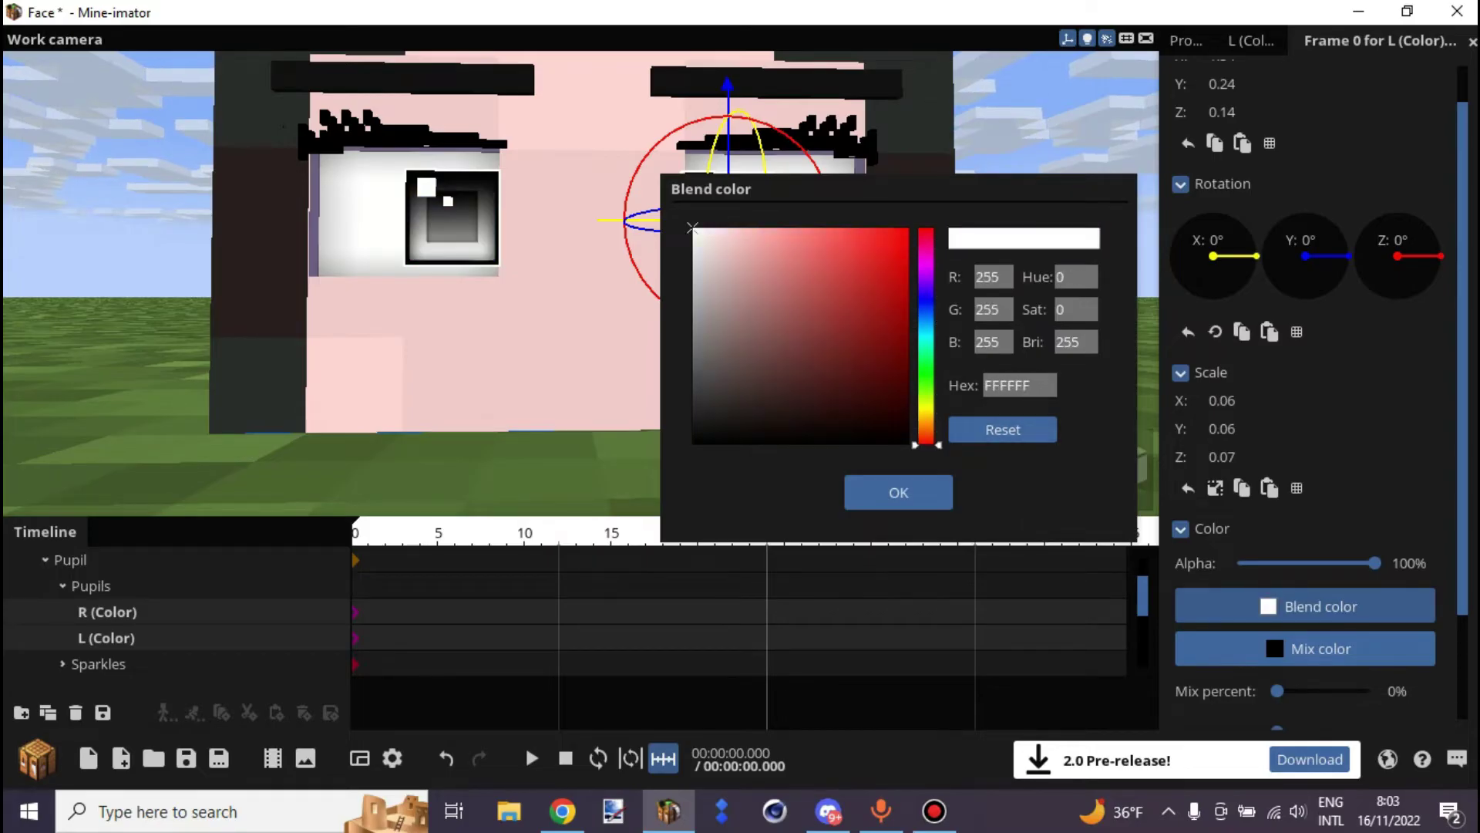
click(898, 492)
Select only the R (Color) pupil and set its blend color to green (00E905).
click(91, 585)
click(107, 611)
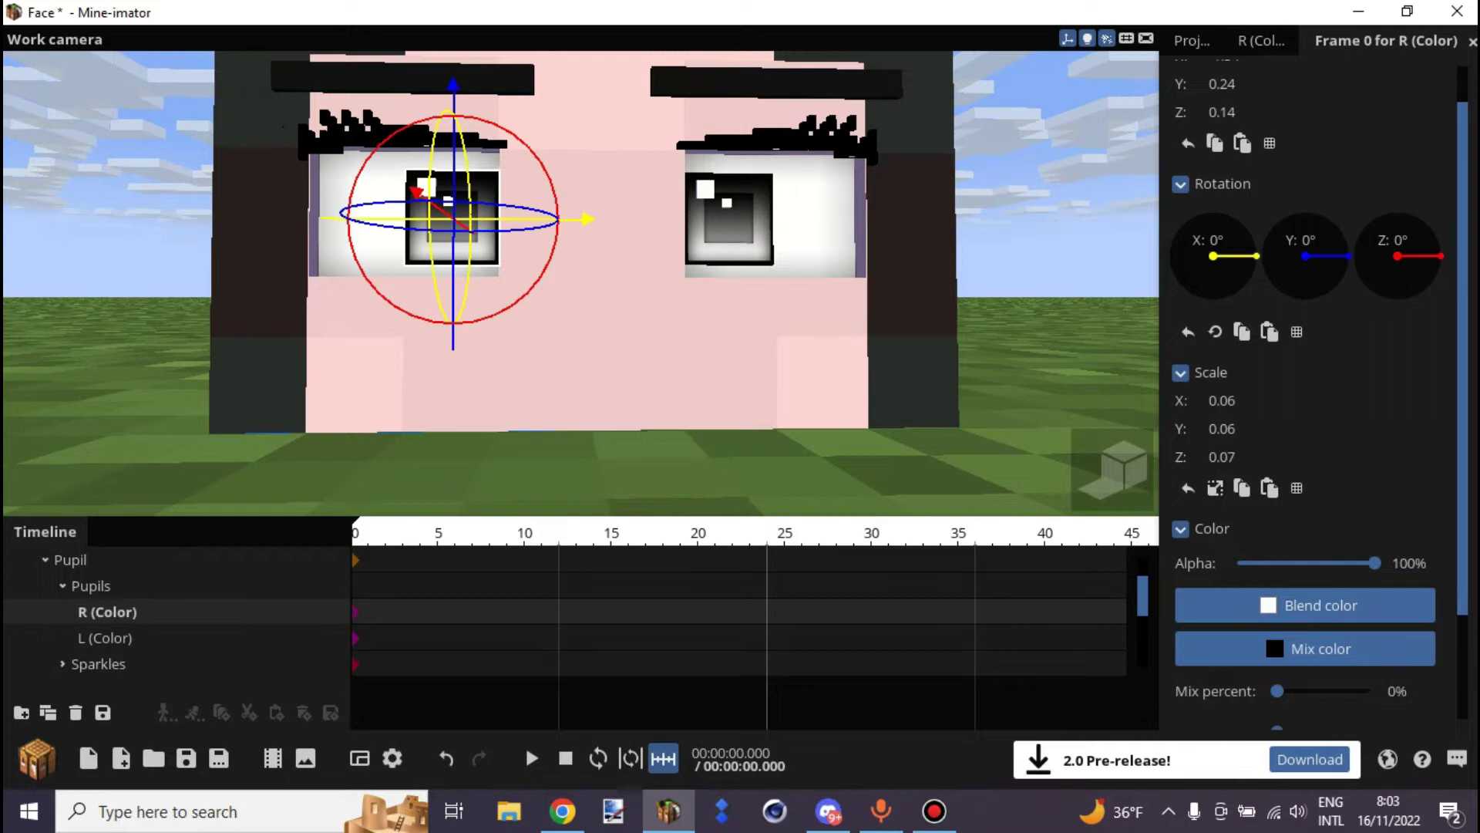
click(1310, 605)
click(926, 371)
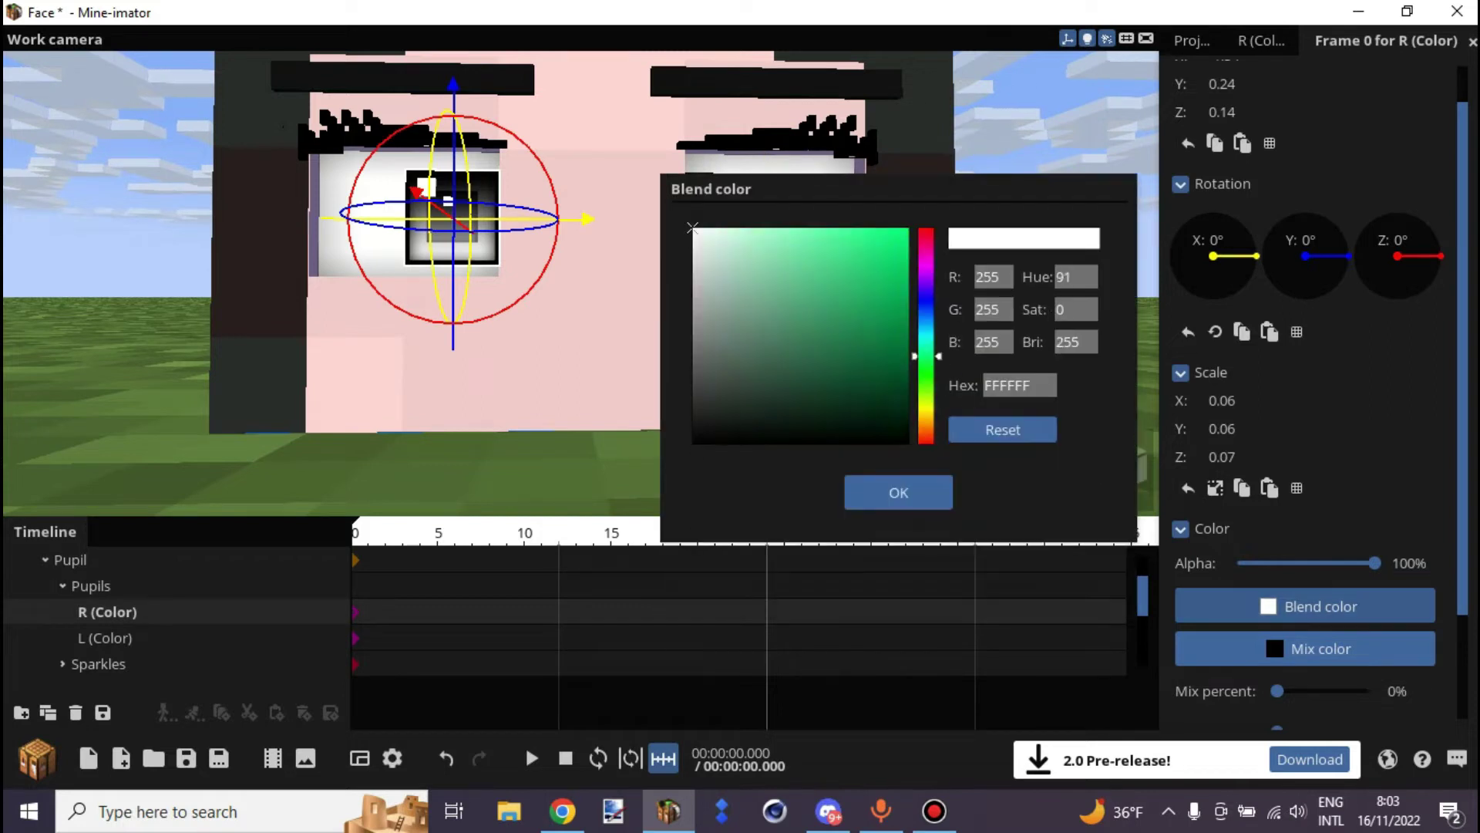
click(910, 245)
click(898, 492)
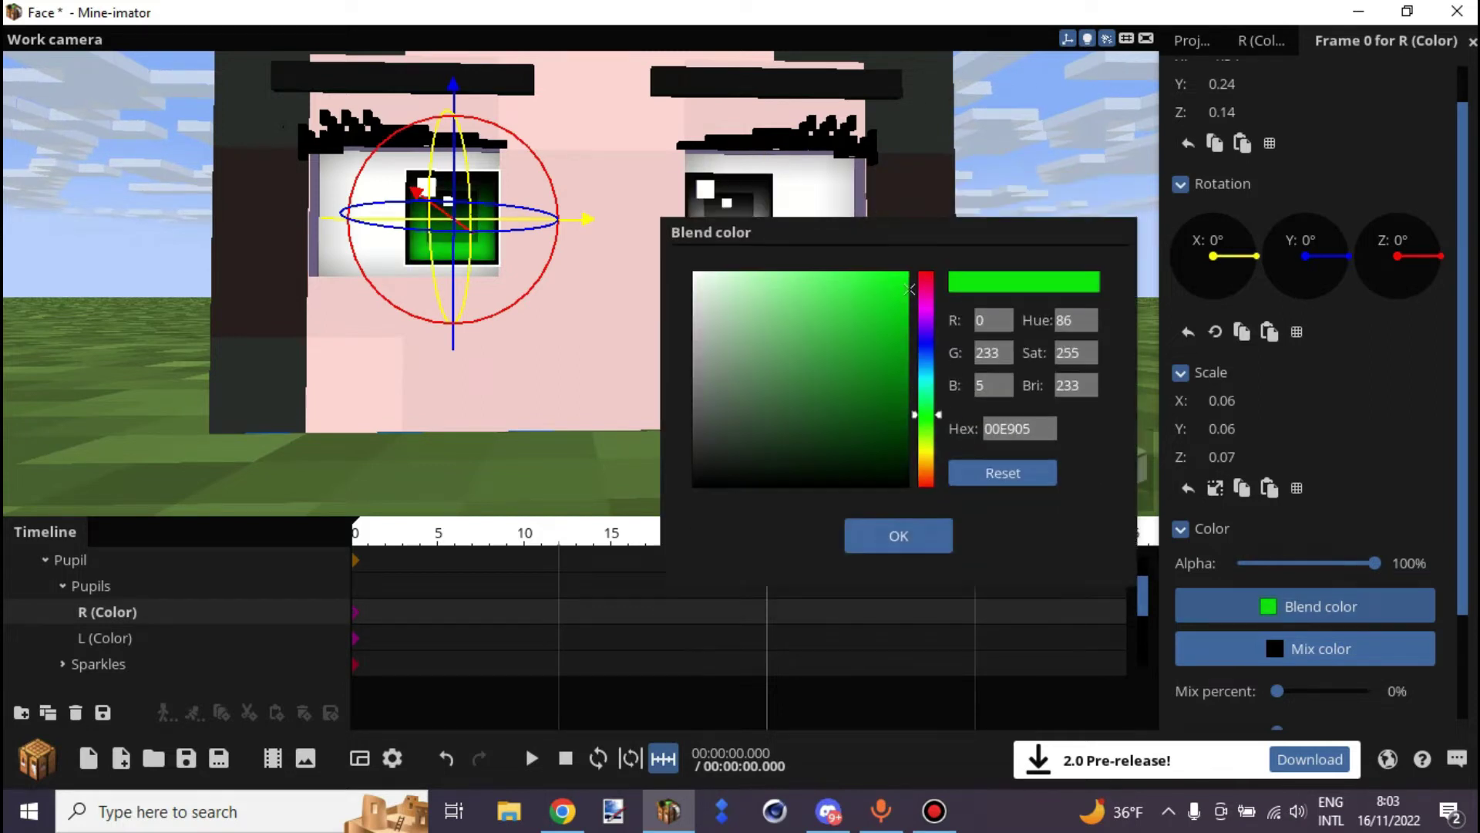
Set the L (Color) pupil's blend color to yellow-green, deselect it, and check the two differently colored eyes.
click(106, 638)
click(1310, 606)
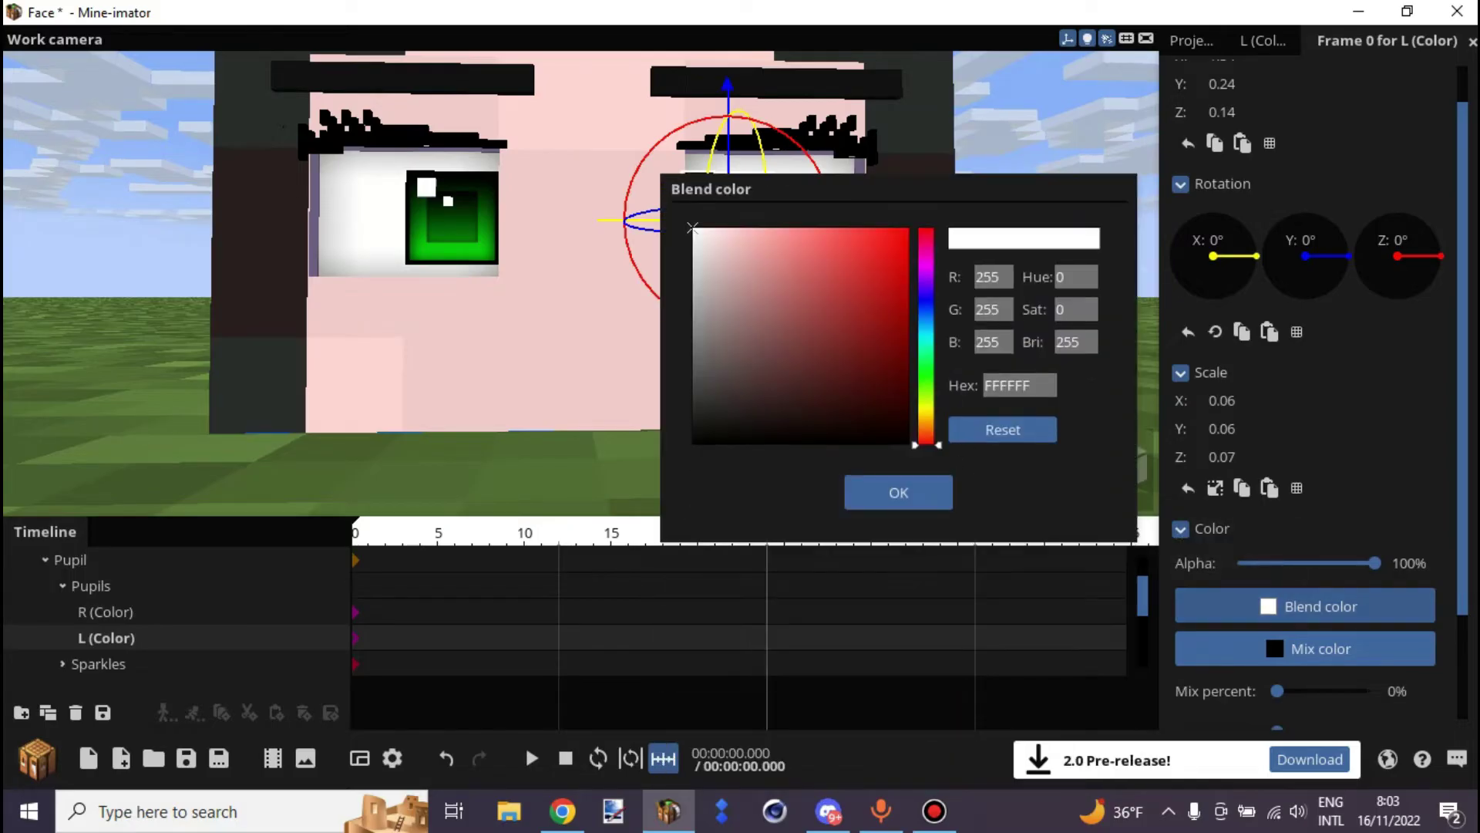
click(926, 399)
click(910, 228)
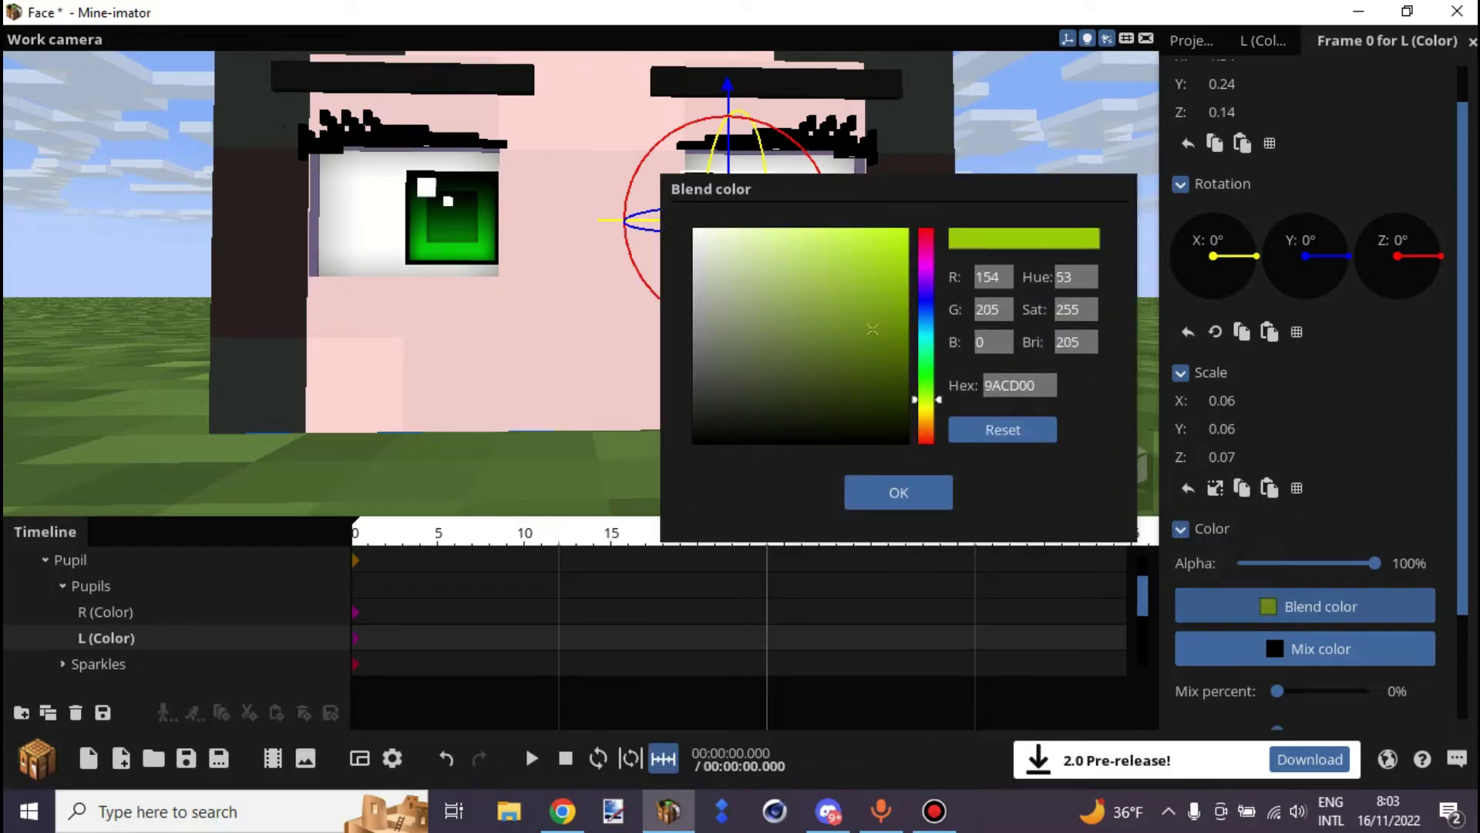
click(898, 492)
click(899, 492)
right_drag(898, 492, 893, 447)
key(s)
key(w)
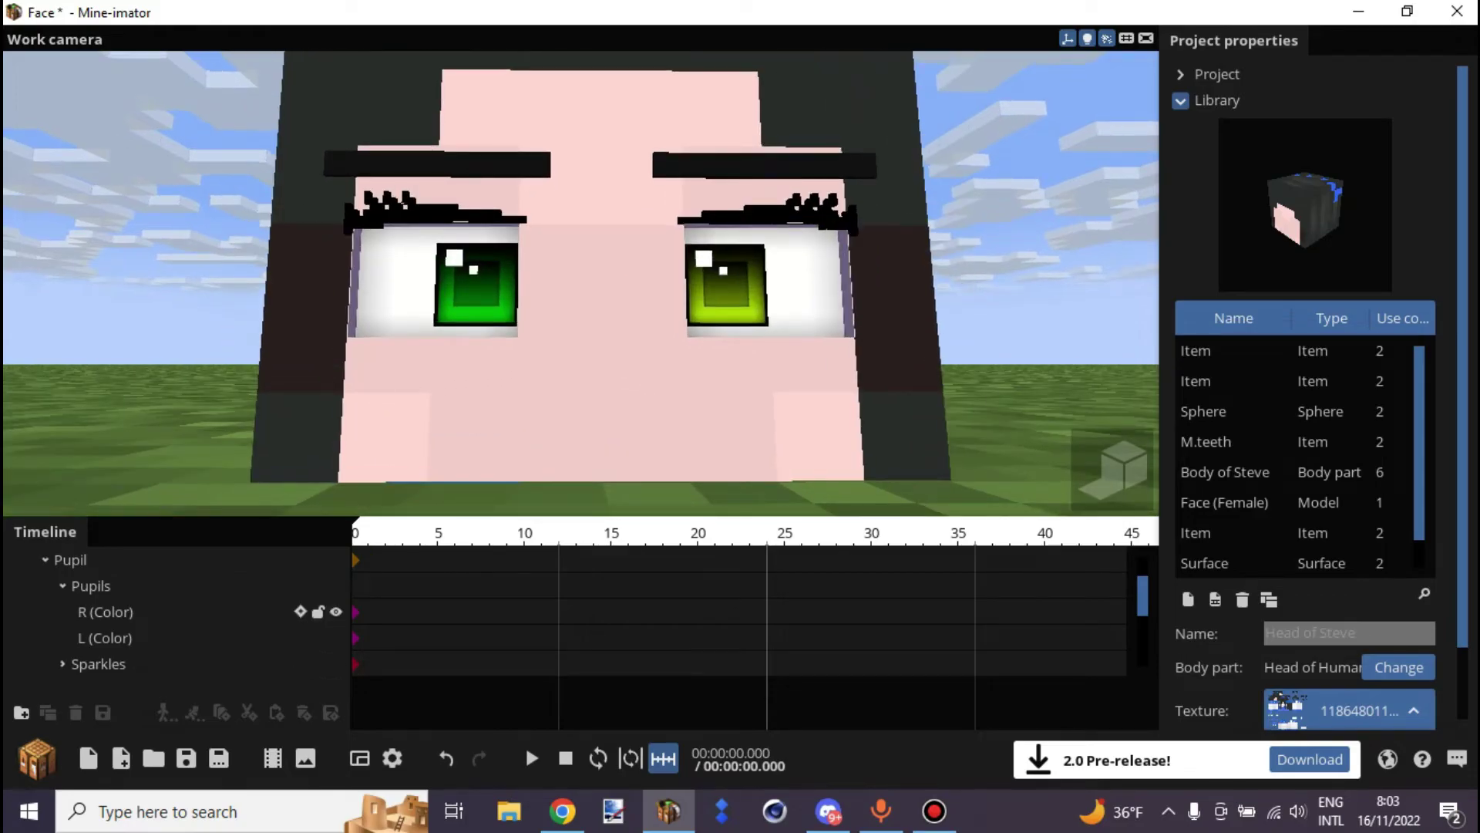
Give the R (Color) and L (Color) pupils a matching cyan-blue blend color and check the face.
click(106, 612)
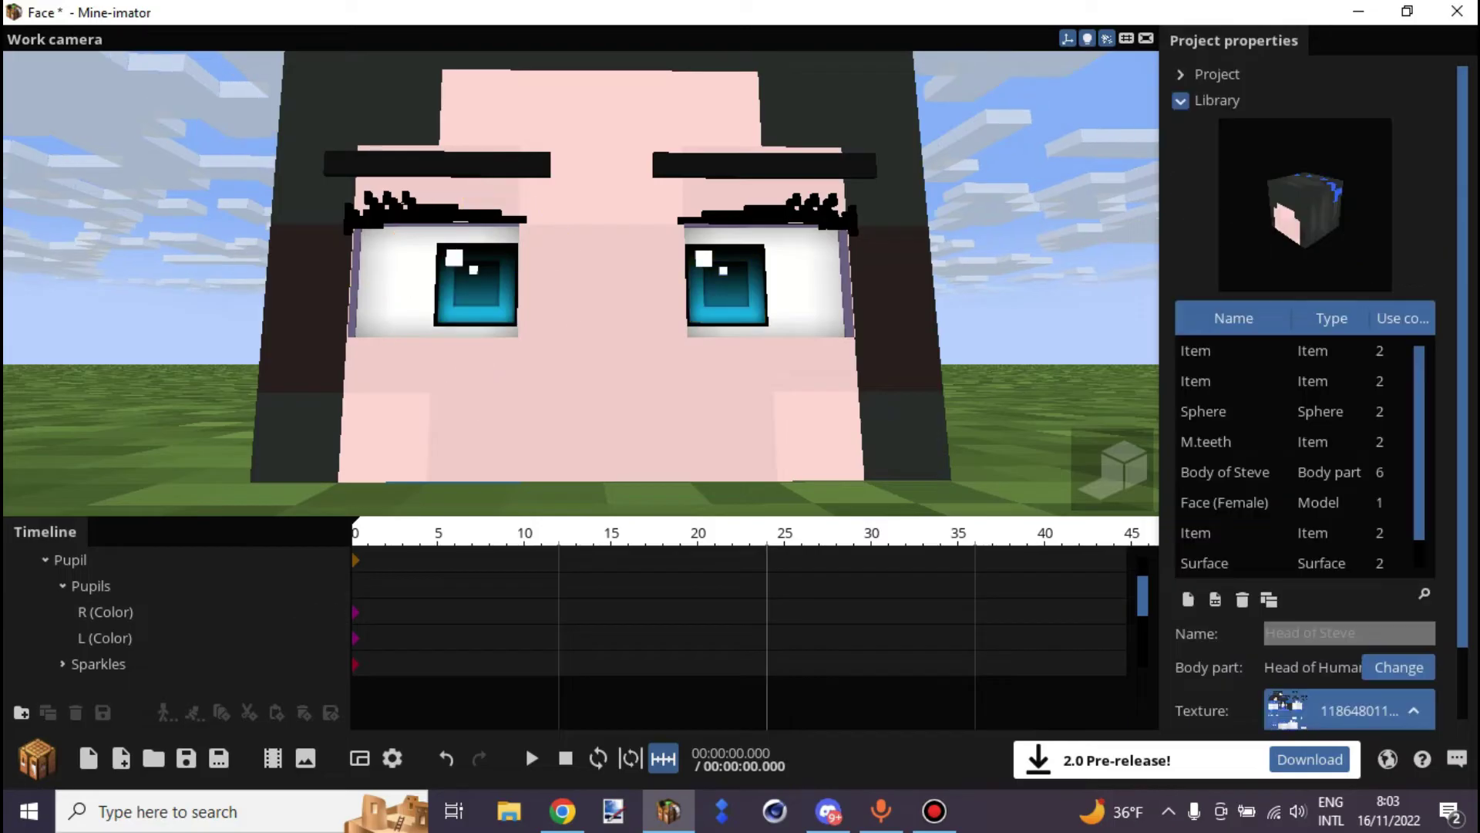
key(w)
key(s)
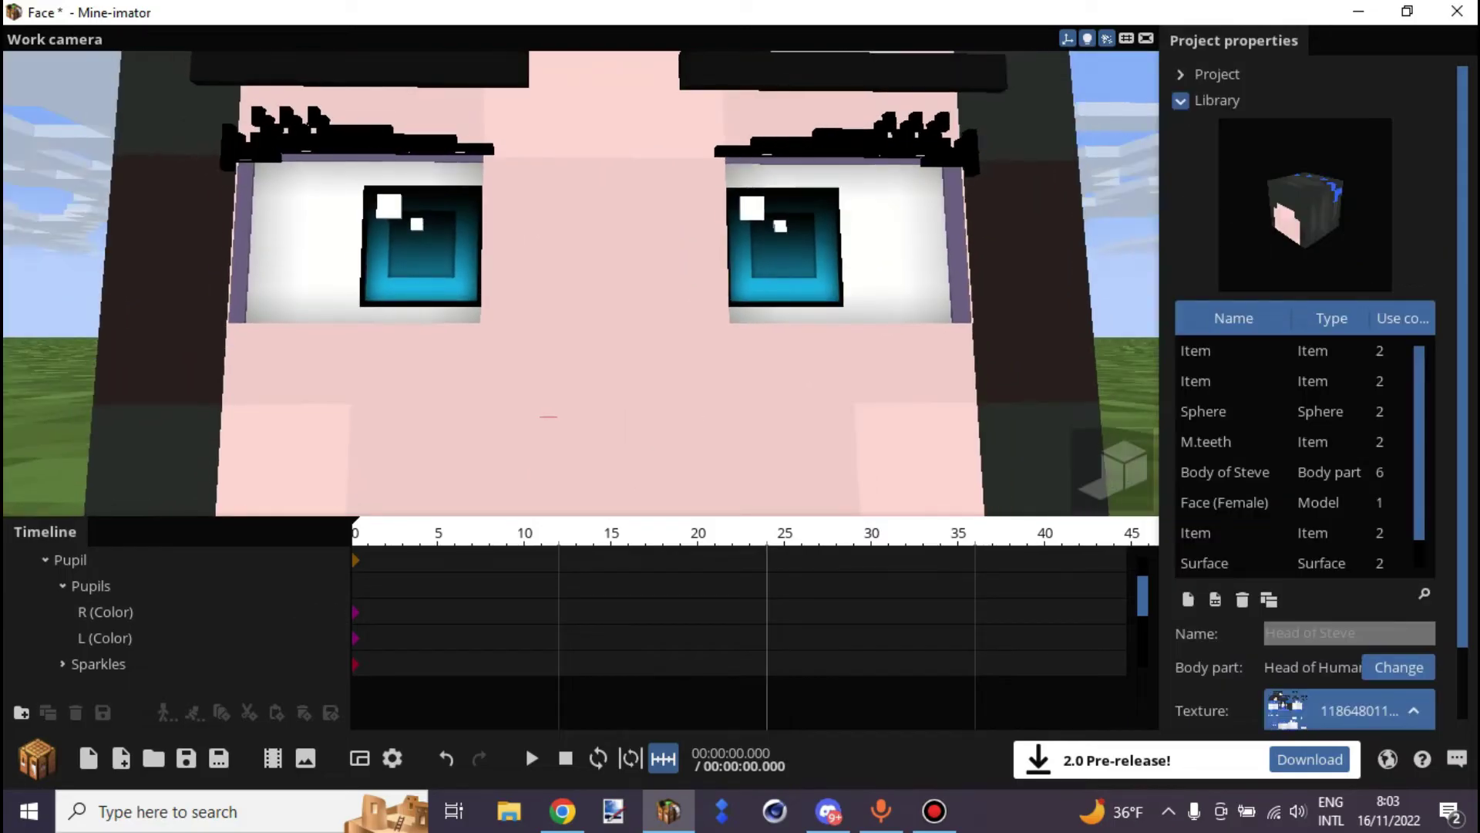
right_drag(581, 284, 532, 240)
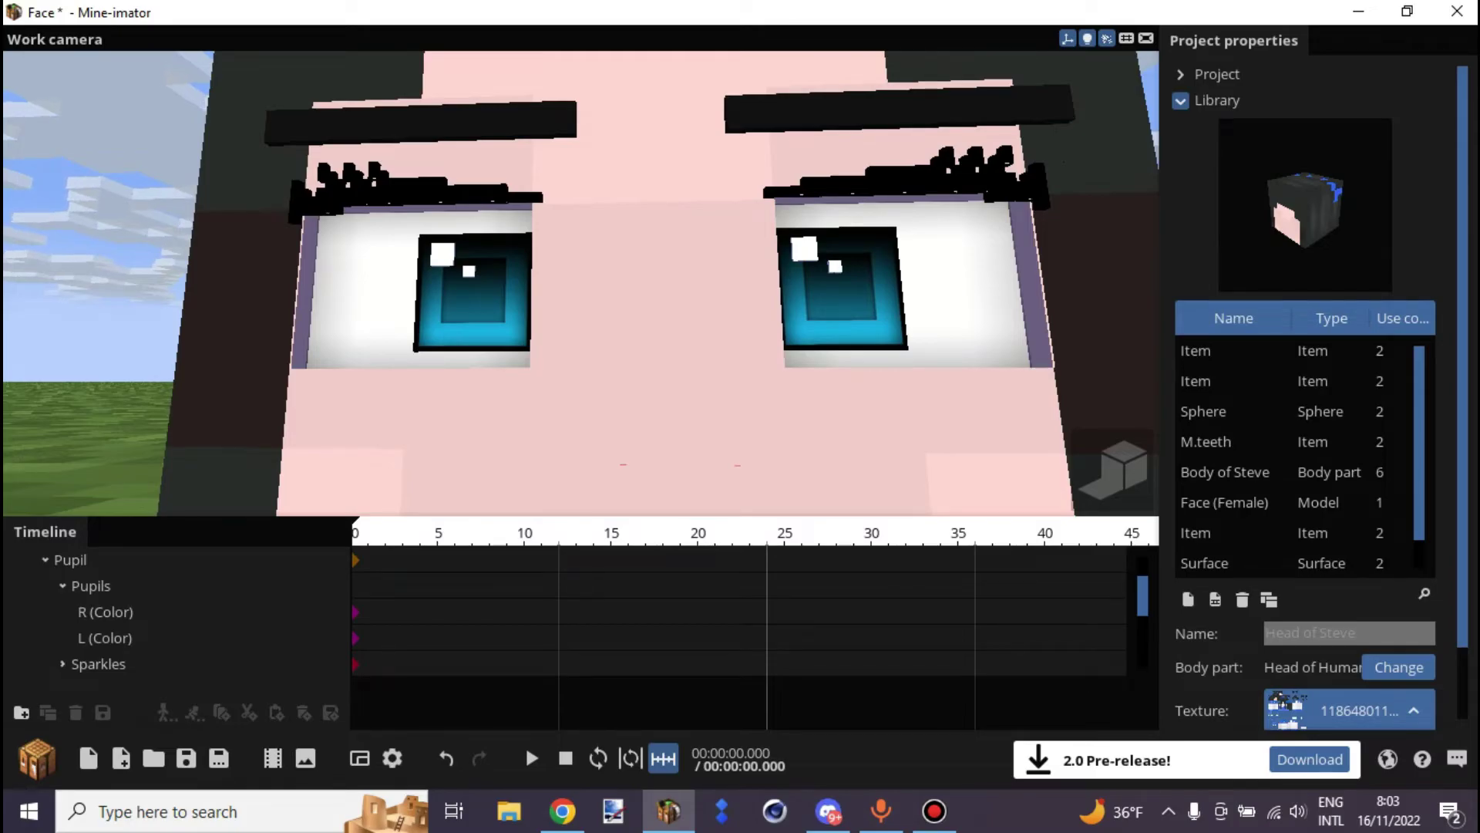
Select R (Color) and L (Color) together and expand their Item settings.
mouse_move(178, 610)
mouse_down()
mouse_move(93, 637)
mouse_move(178, 638)
mouse_up()
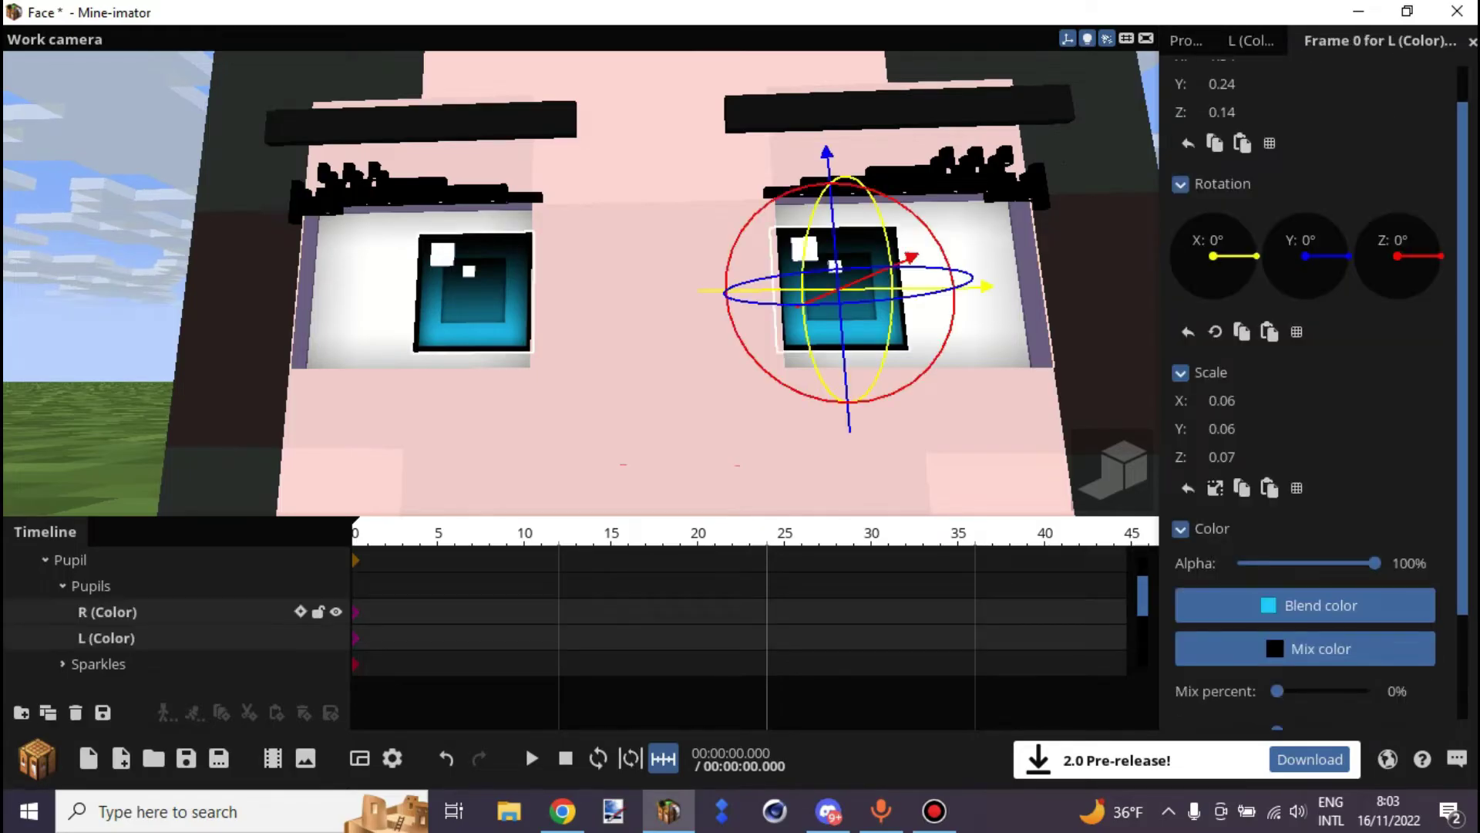
scroll(1319, 400, down, 3)
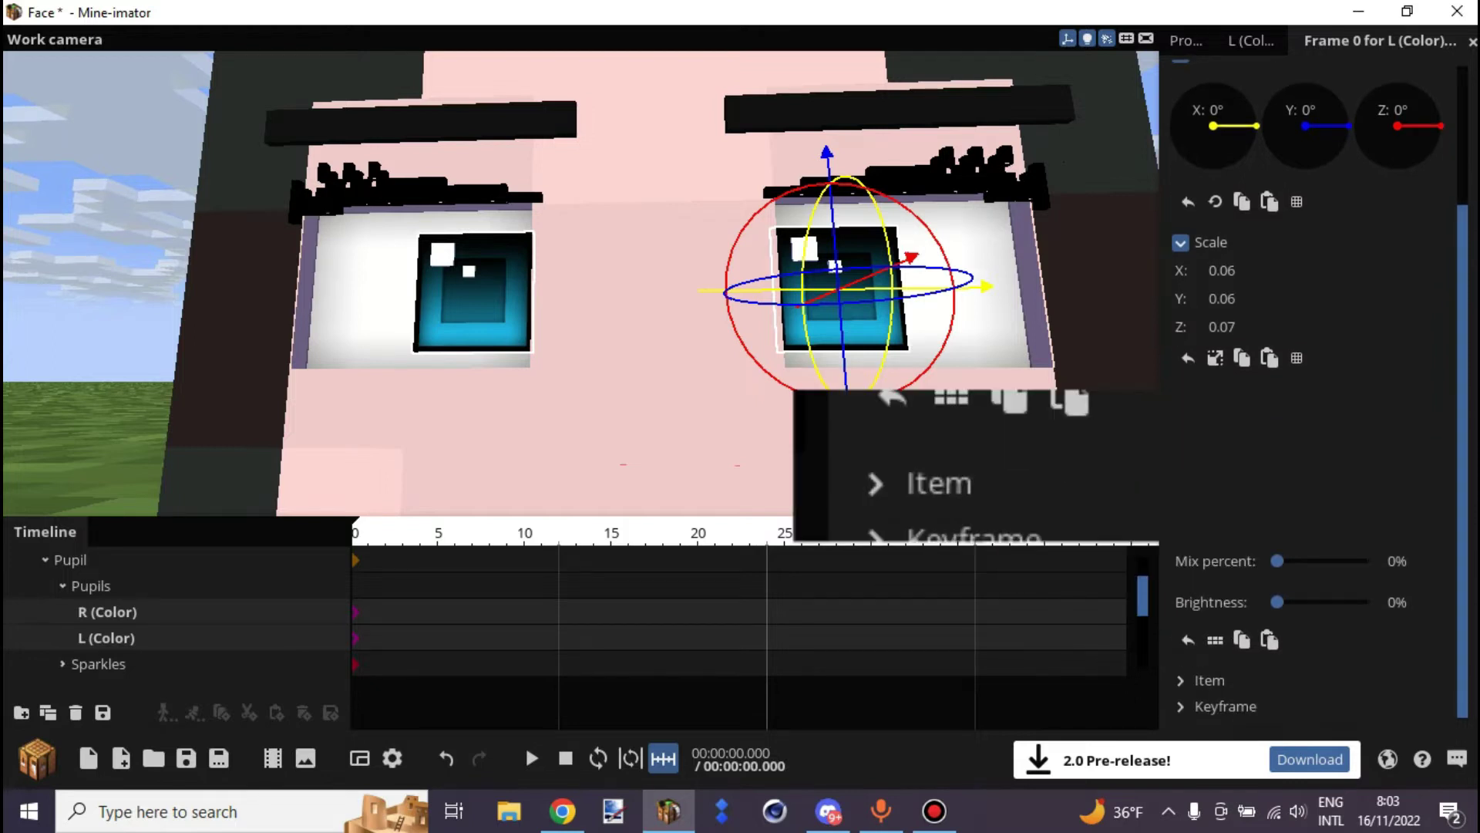
click(1203, 679)
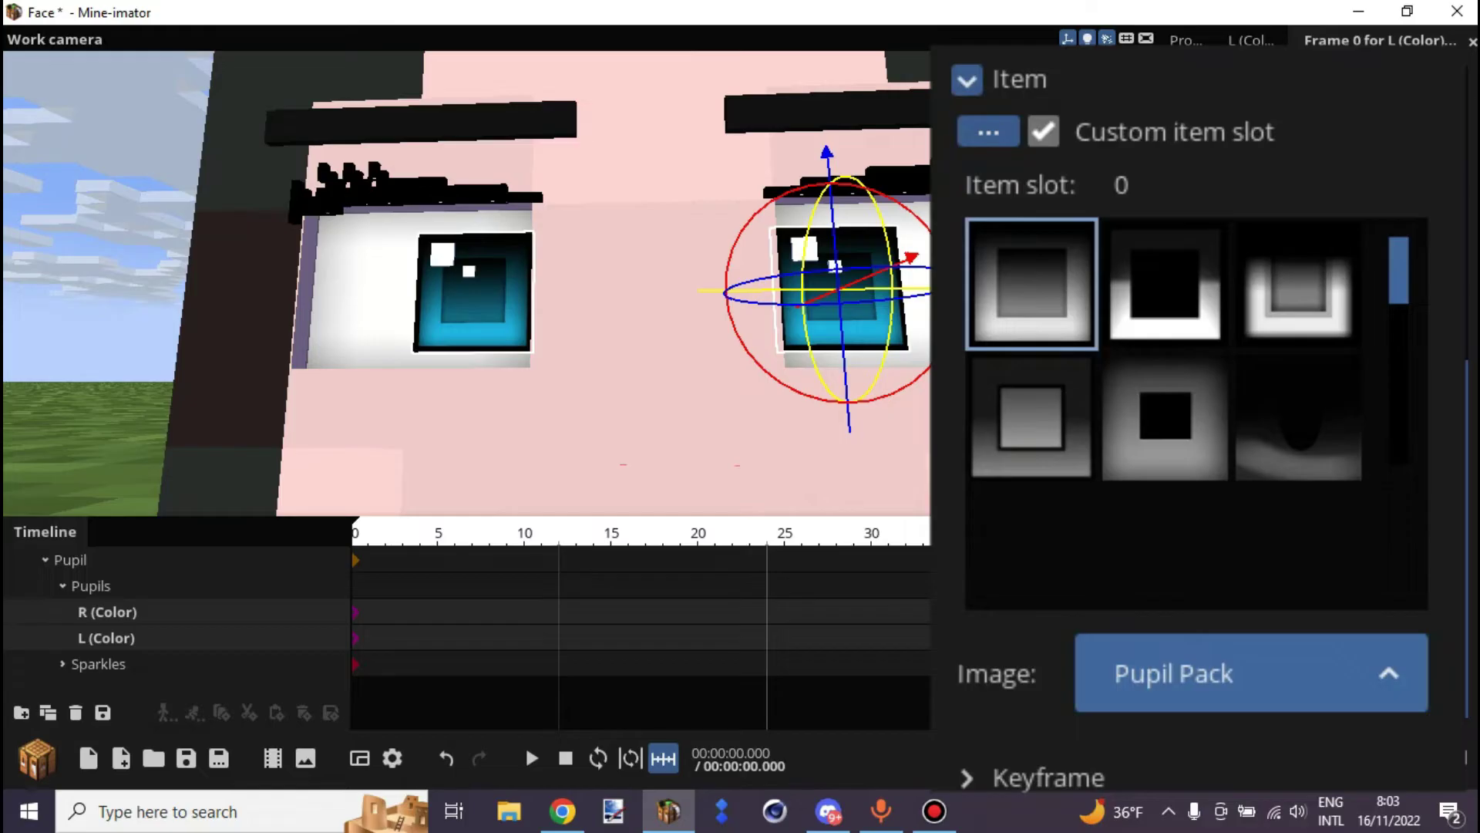
Try Pupil Pack item slots 1, 2, 5 and the heart on both pupils, settling on a black square with a shaded rim.
mouse_move(1399, 270)
mouse_down()
mouse_move(1399, 430)
mouse_move(1399, 270)
mouse_up()
click(1164, 284)
scroll(582, 284, down, 2)
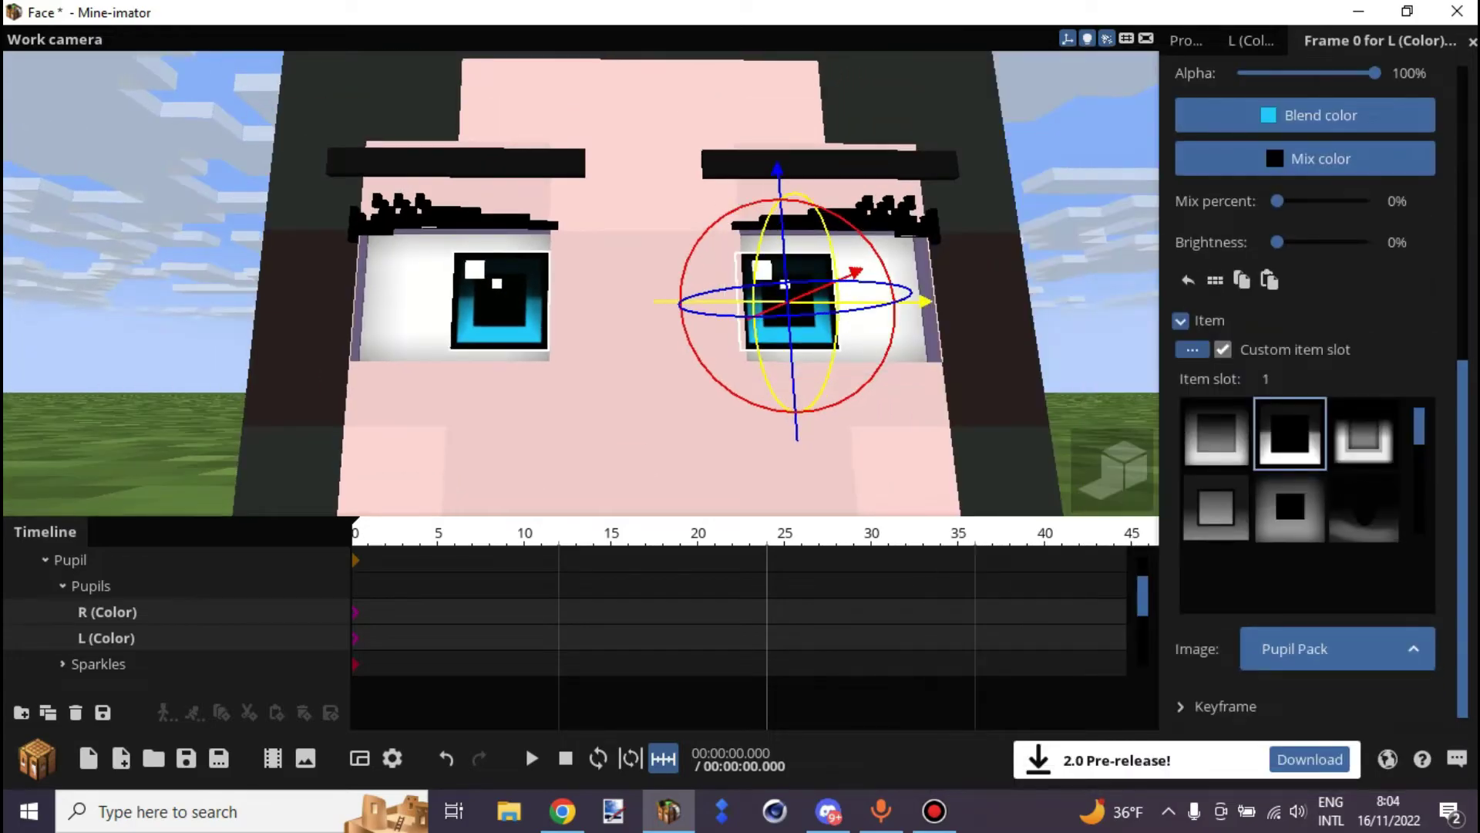
click(1364, 433)
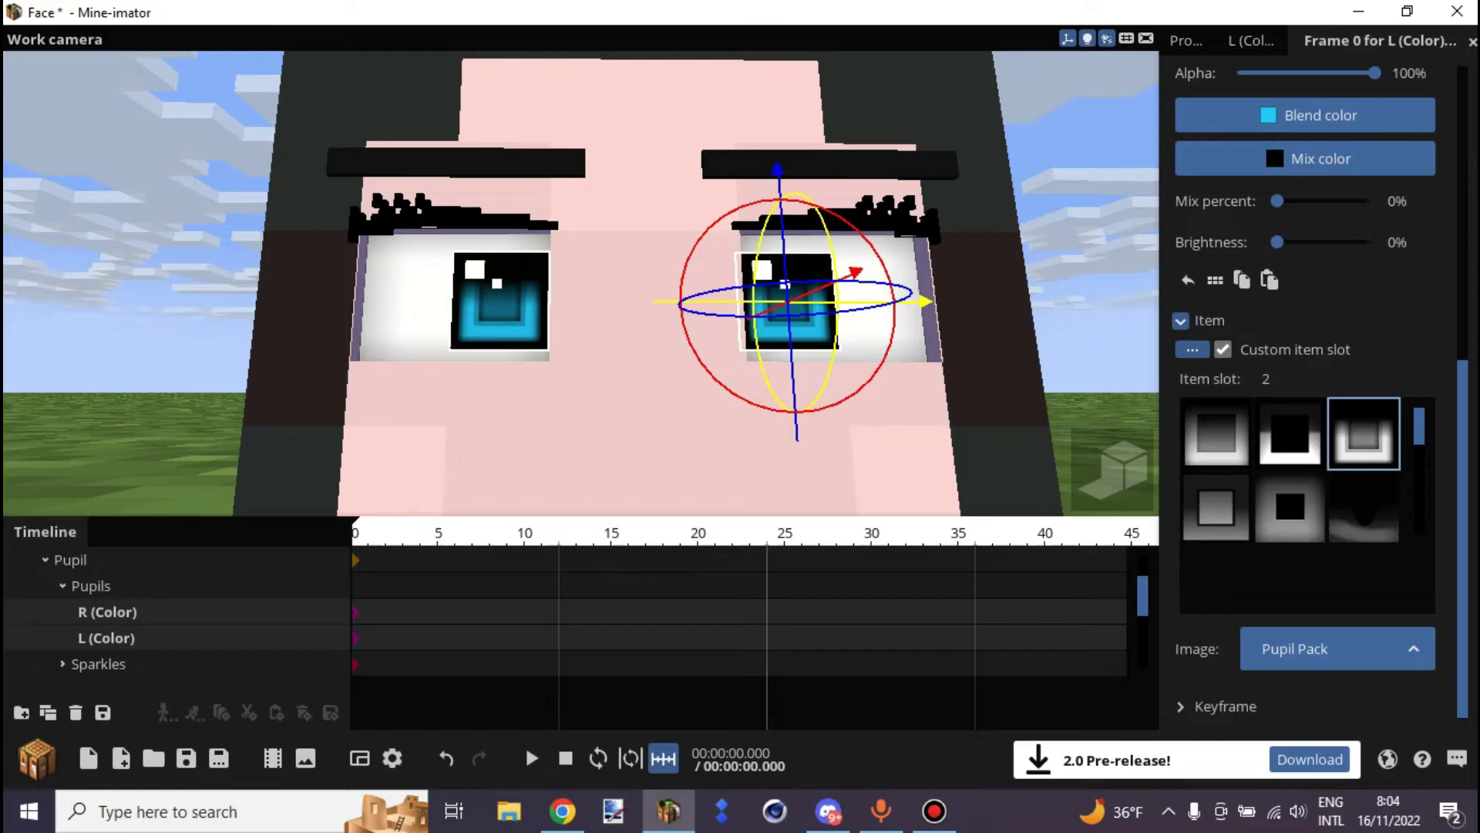
click(1364, 508)
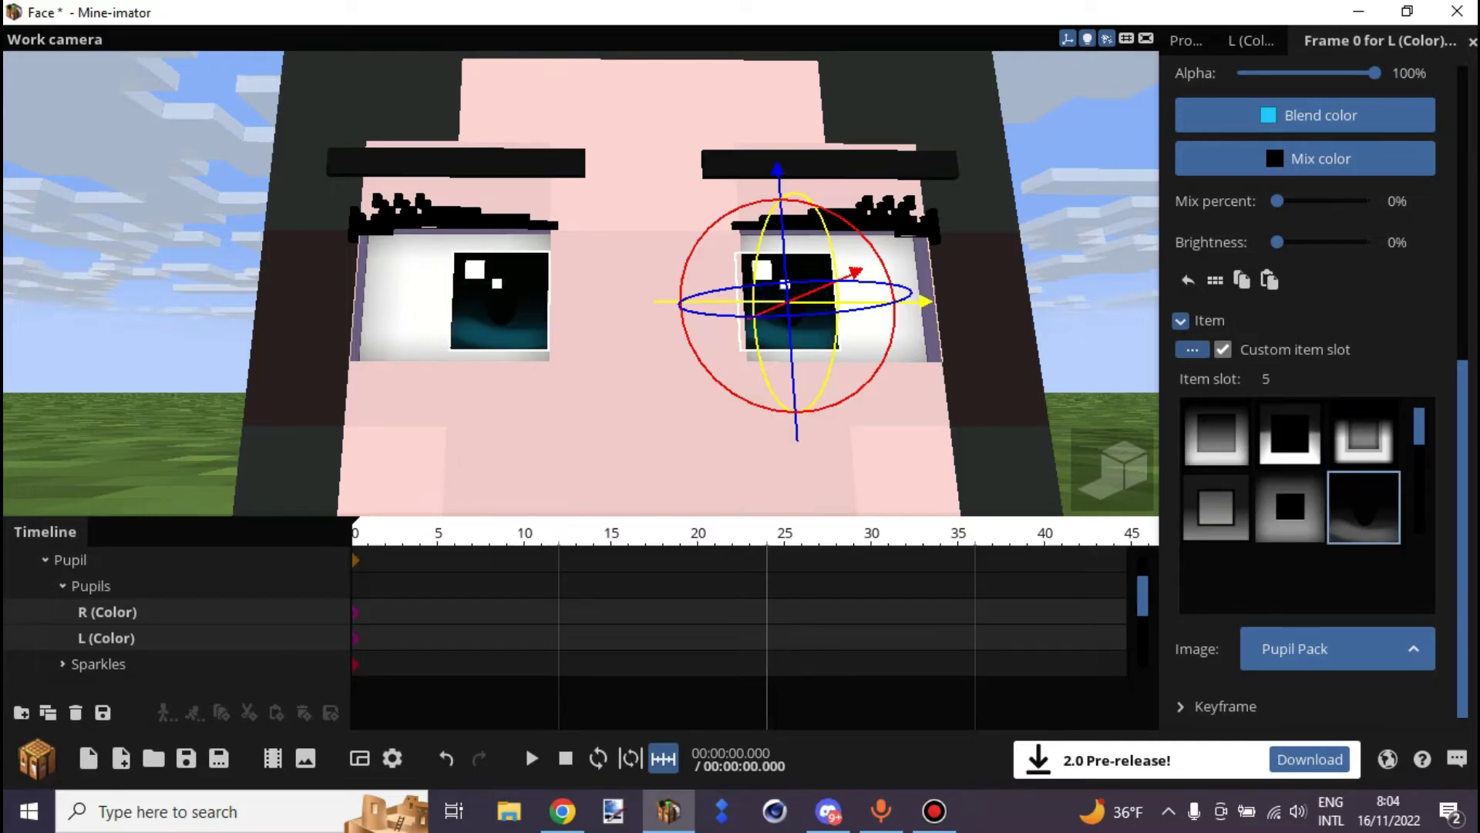
scroll(1291, 470, down, 1)
scroll(1291, 470, down, 1)
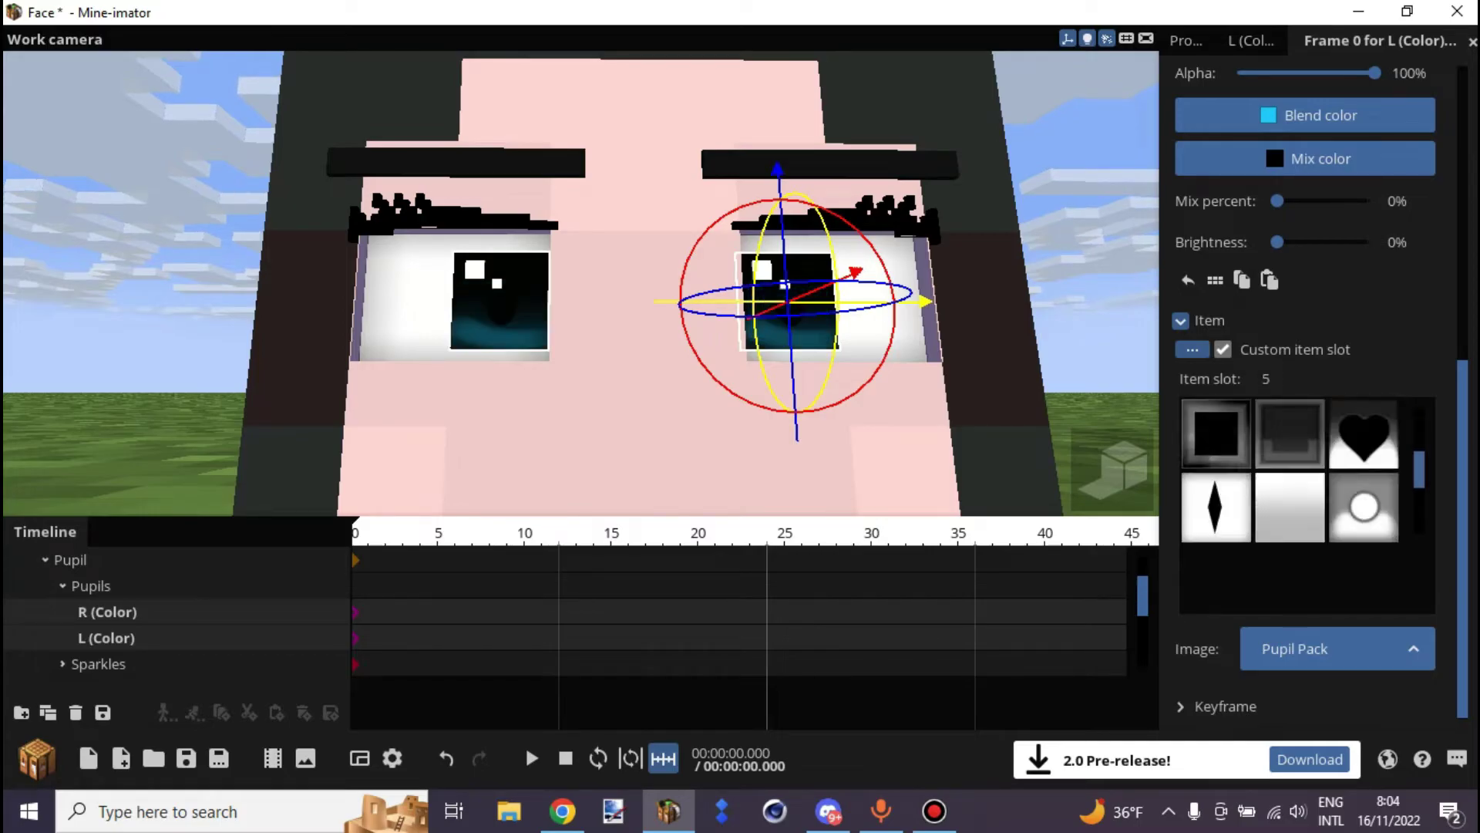
click(1364, 434)
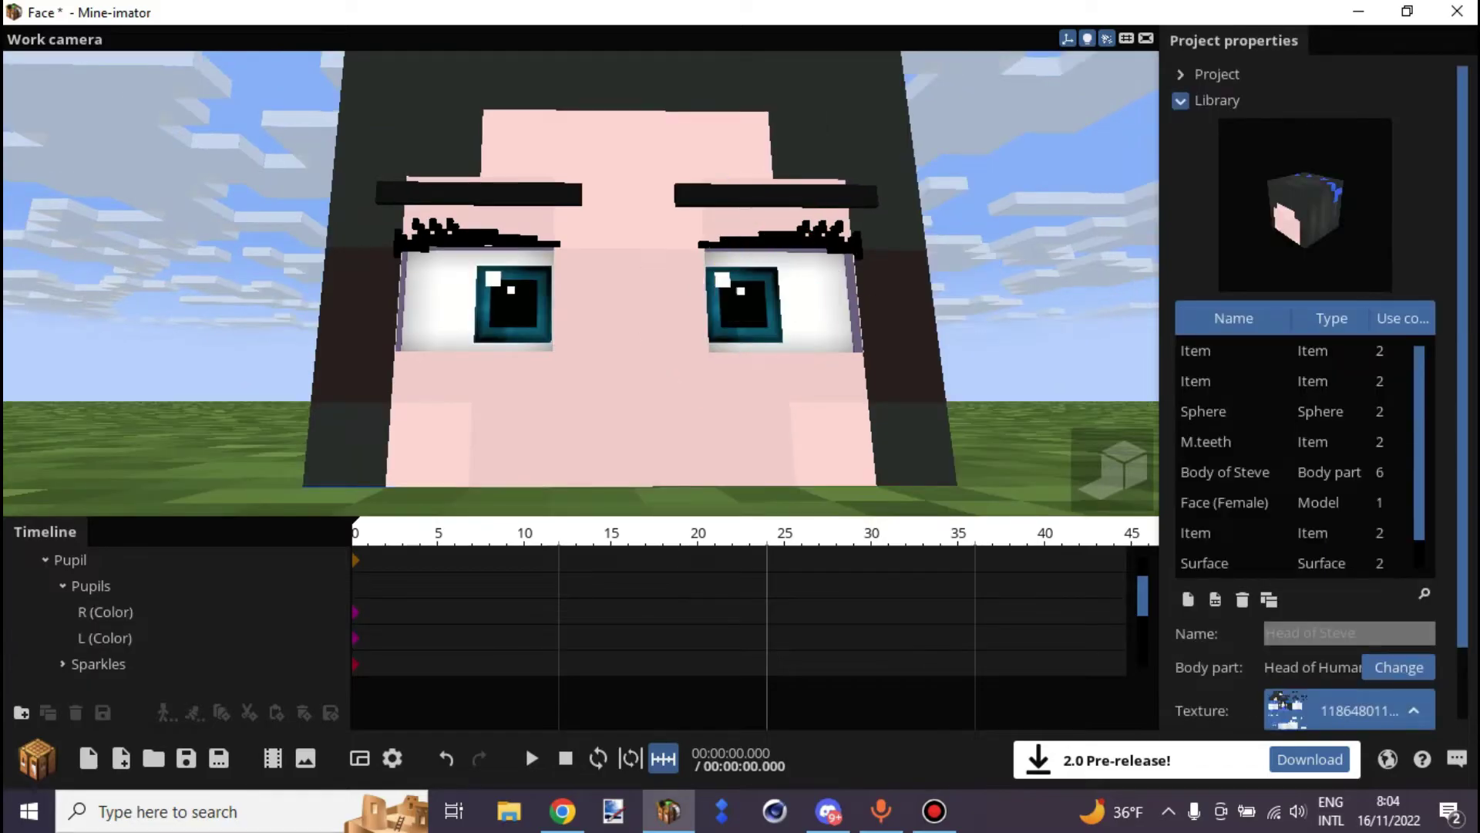
Collapse the Pupils subgroup, expand Sparkles, and select its R and L parts together.
click(63, 586)
click(62, 612)
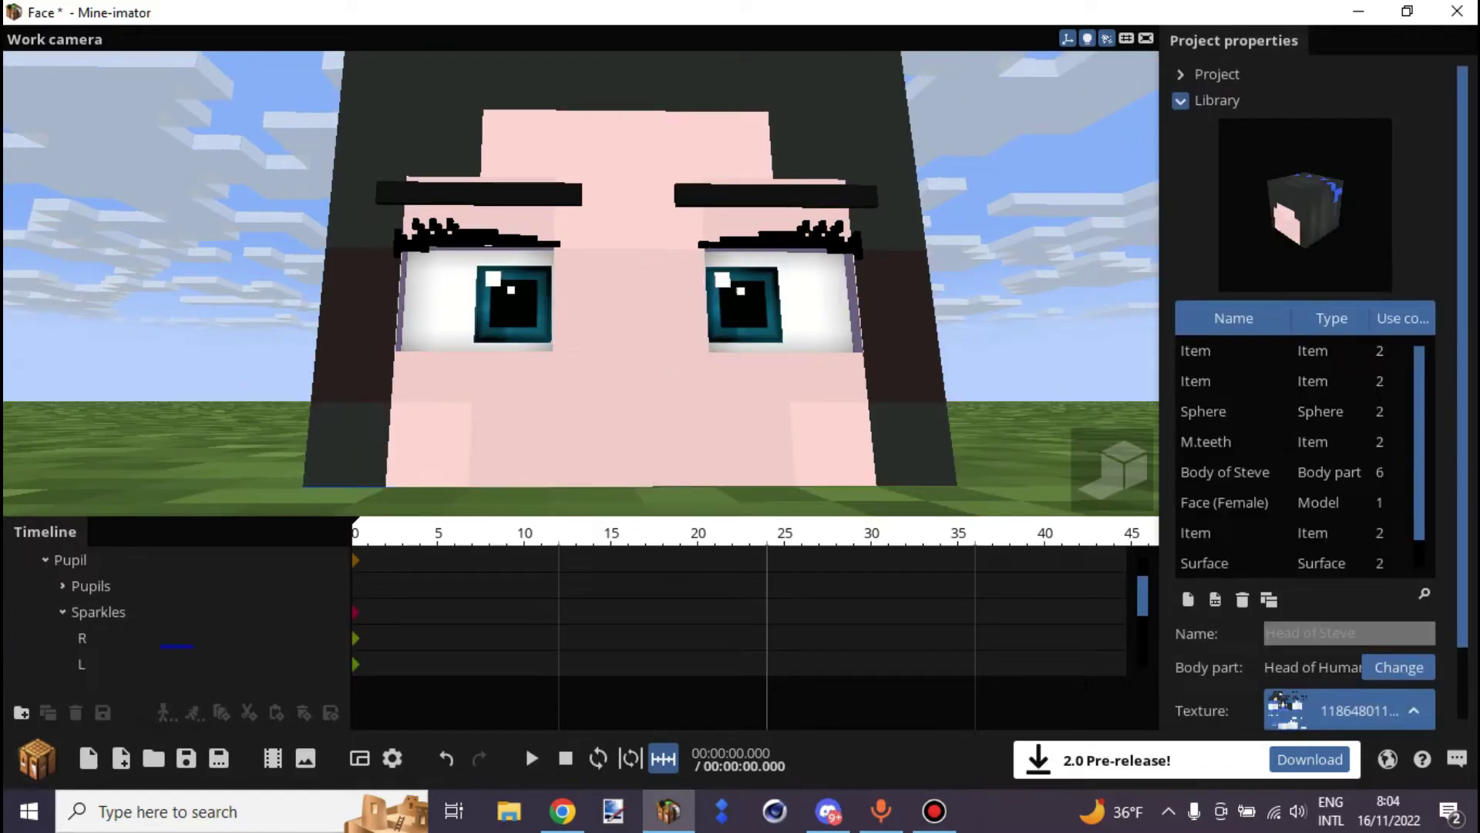
drag(161, 646, 51, 655)
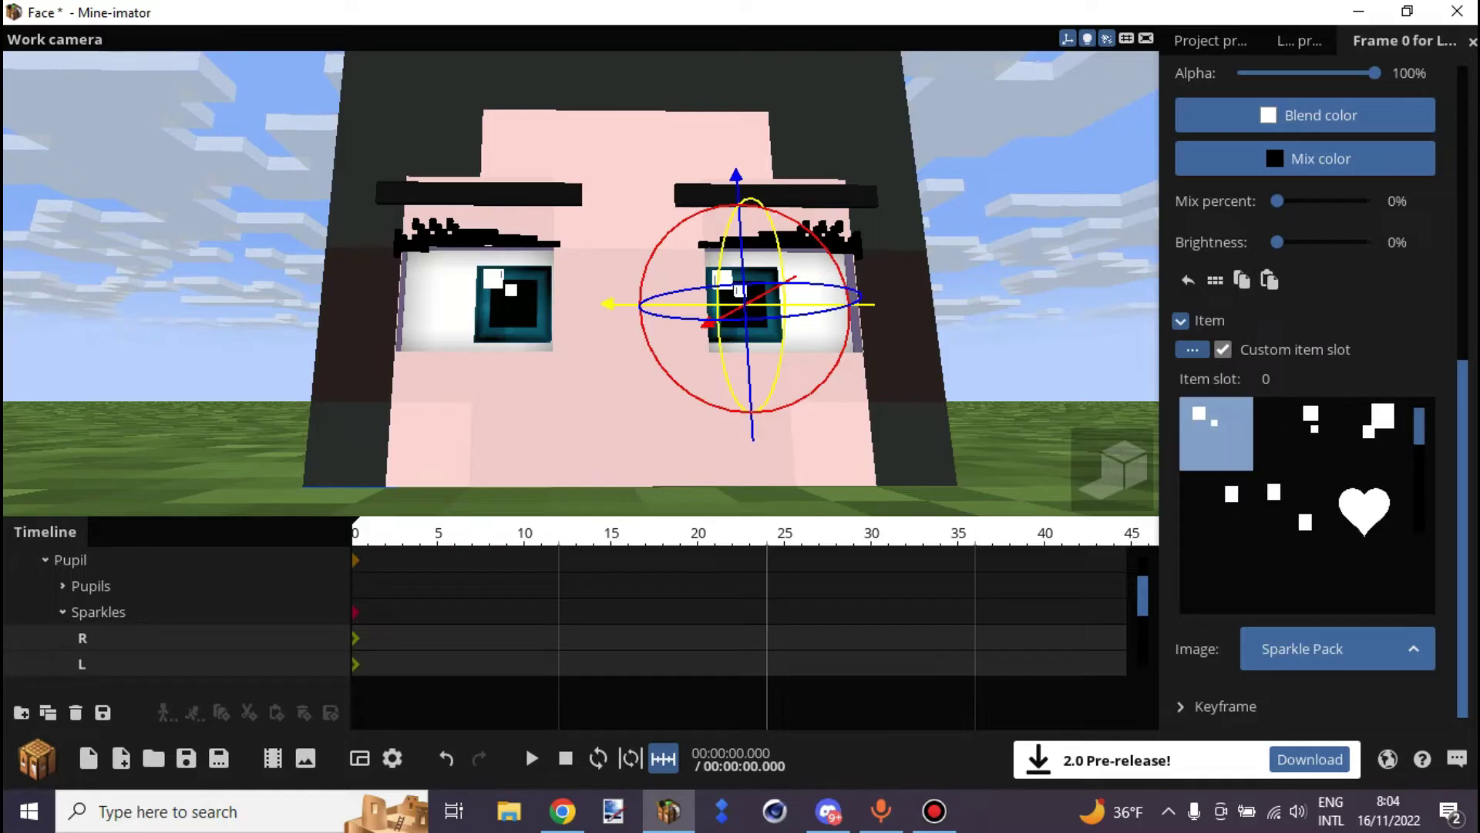
Try Sparkle Pack item slots 1, 2 and 4 on both sparkles, settling on the single-square sparkle.
right_drag(580, 283, 563, 294)
key(w)
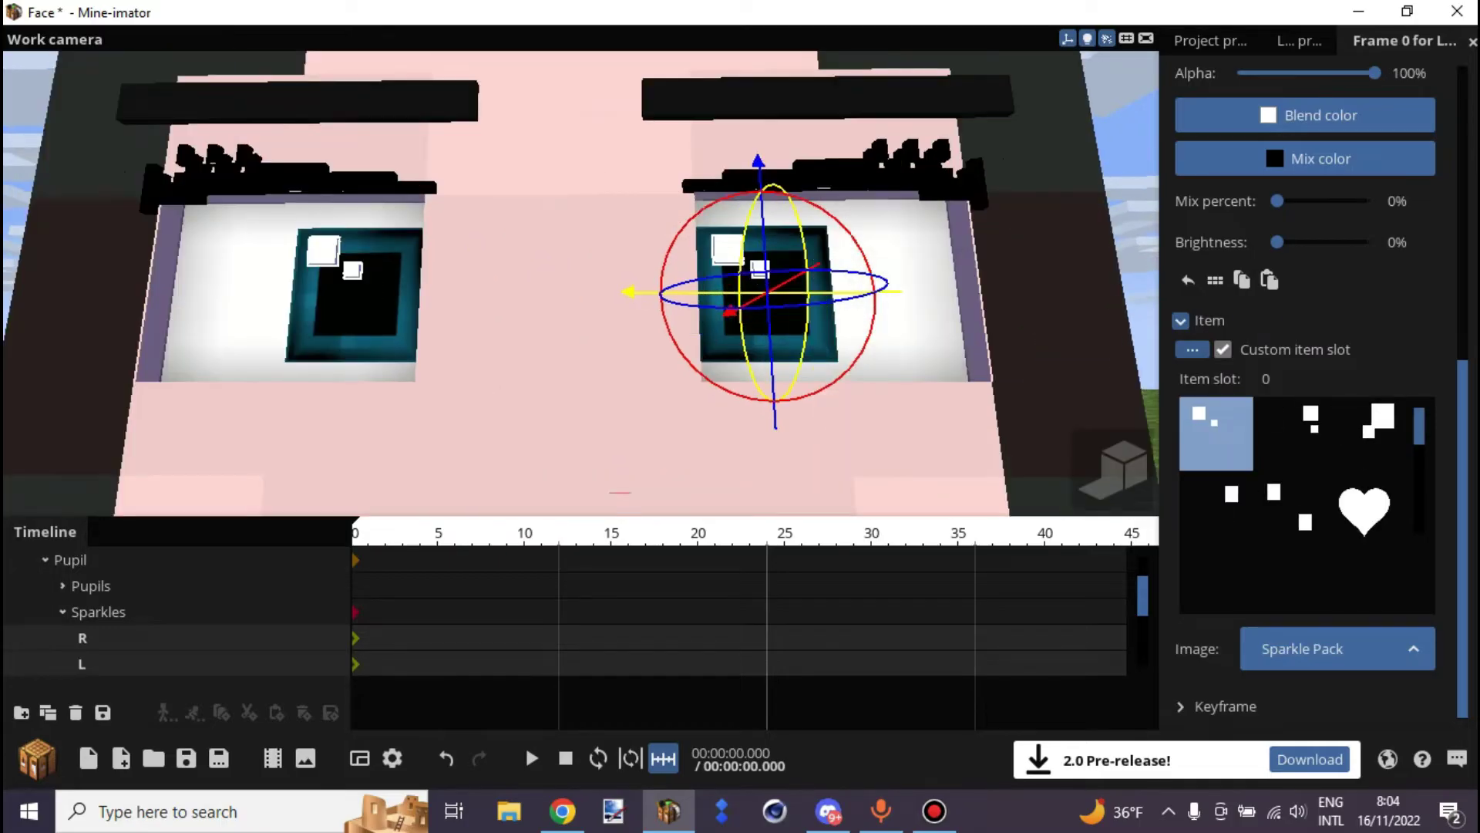
click(1289, 433)
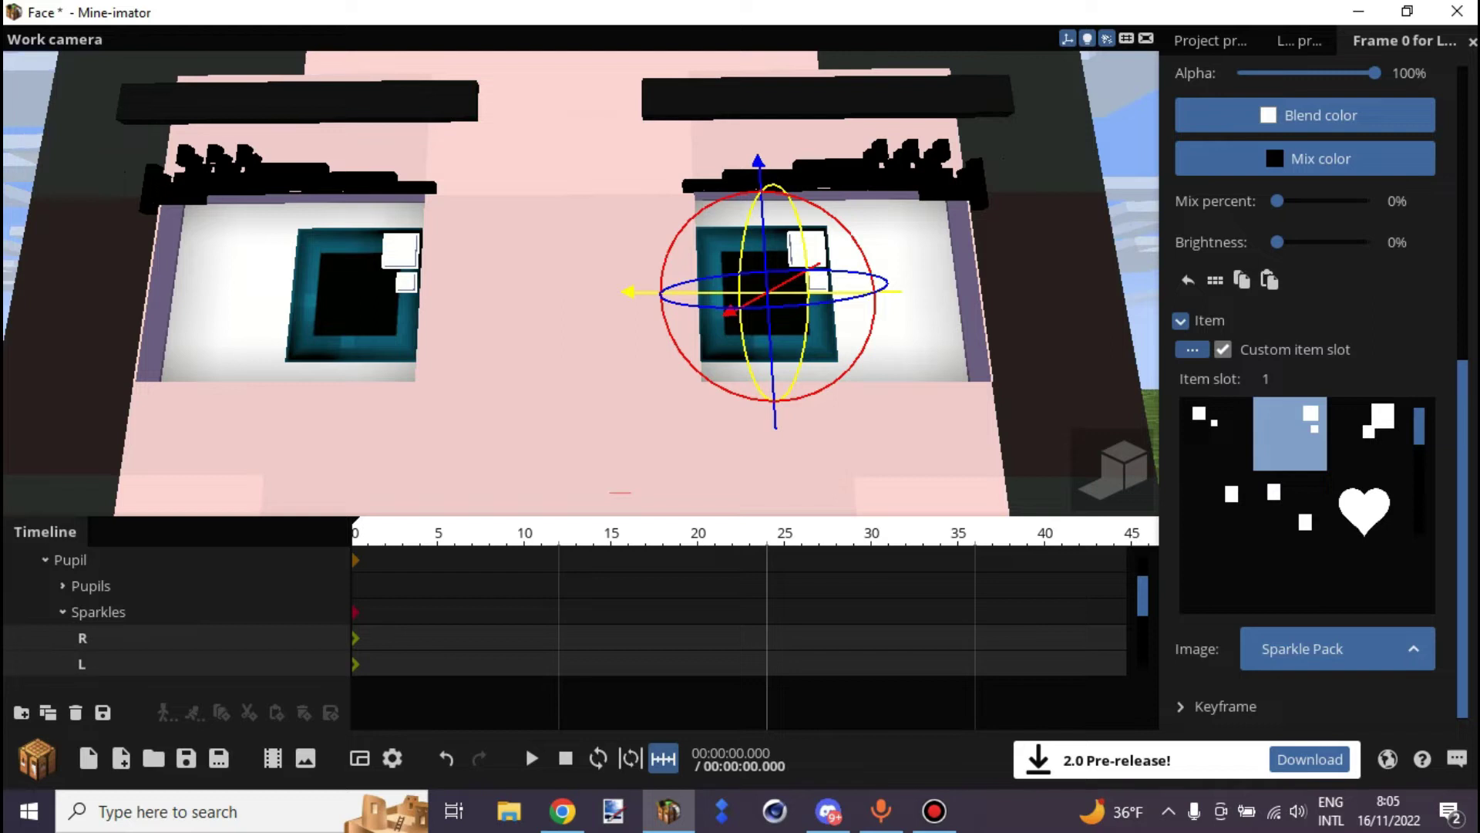
click(1364, 433)
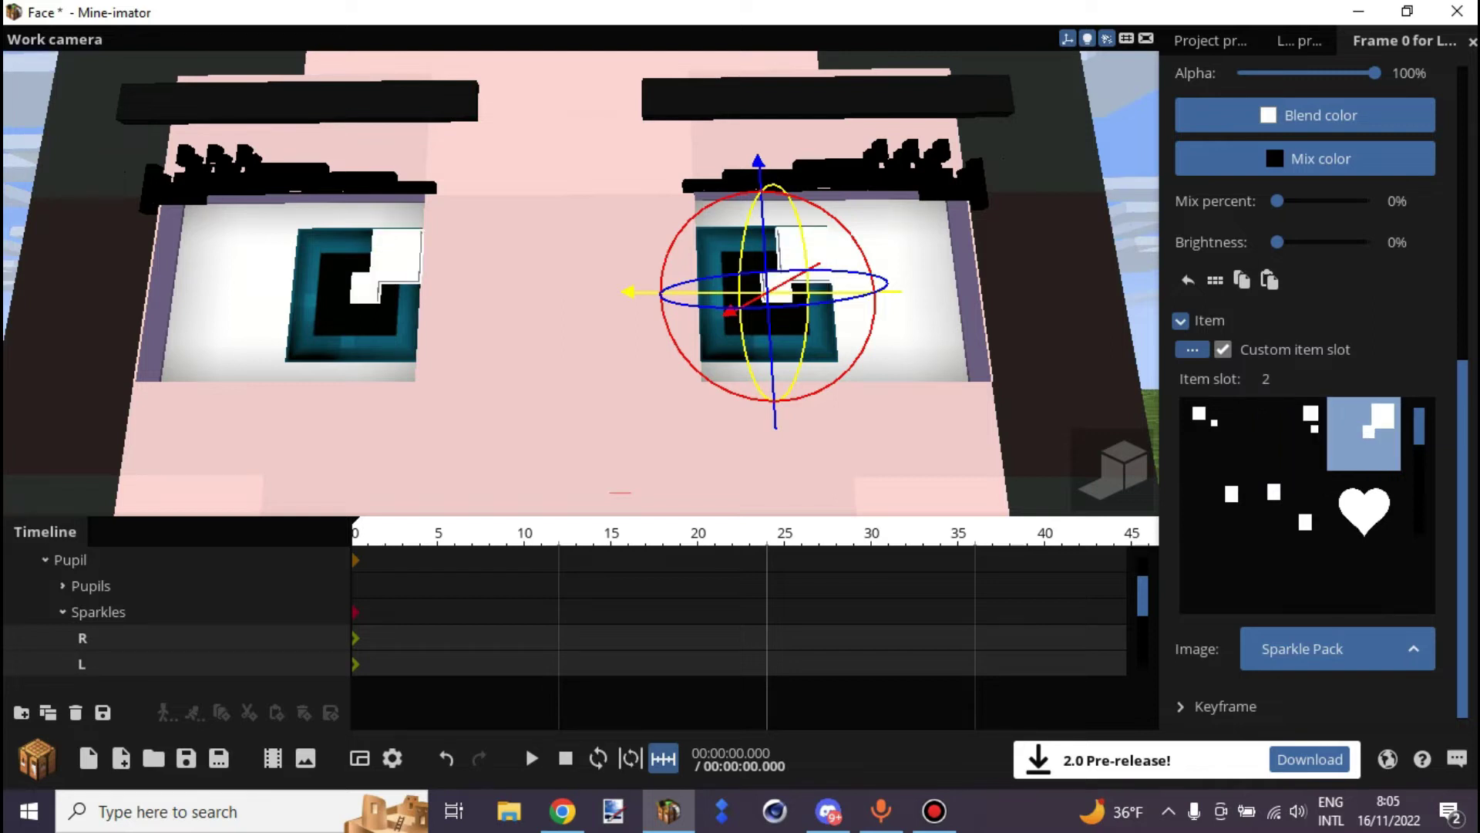
click(1290, 507)
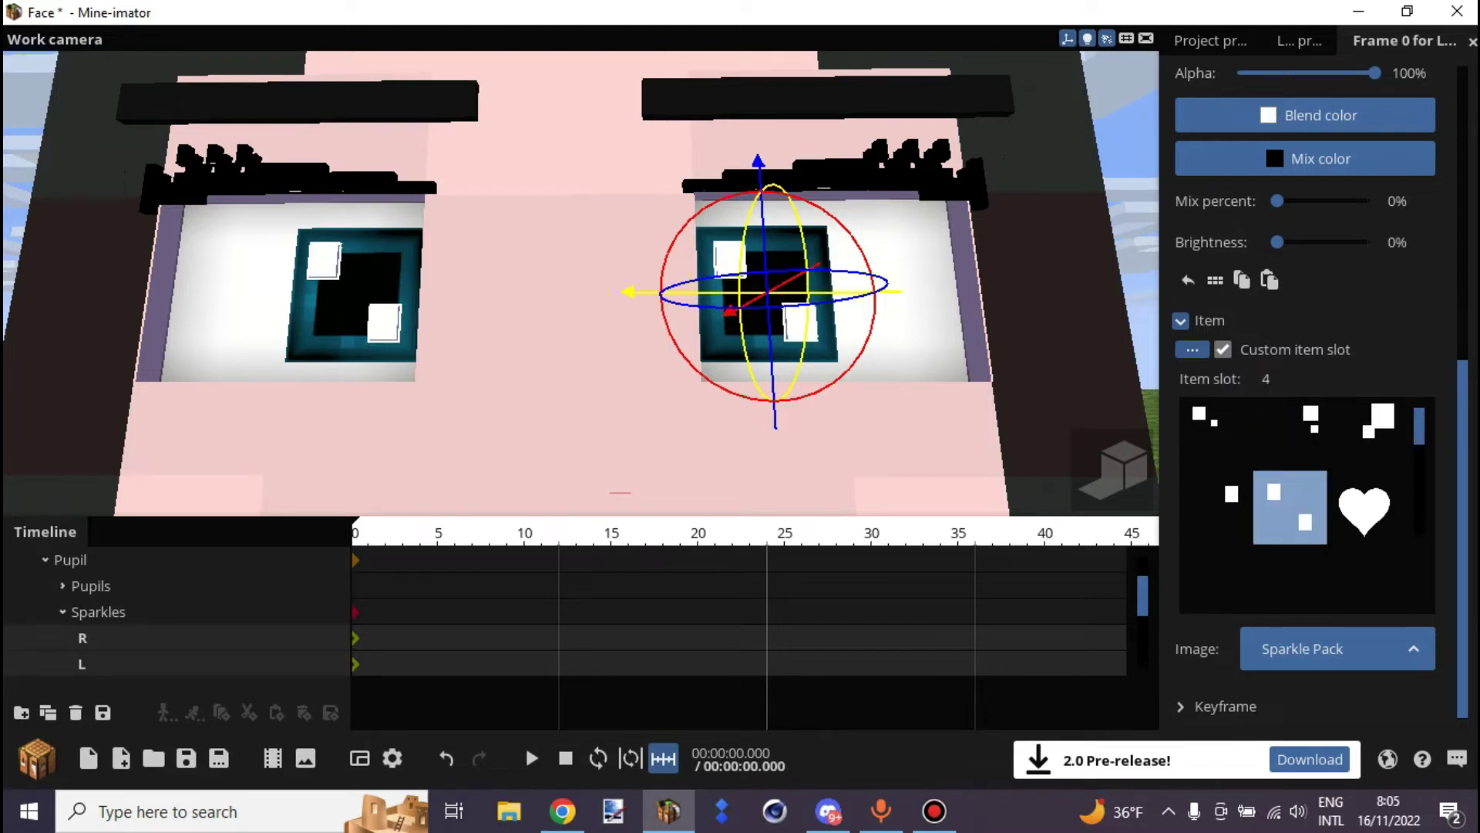
drag(539, 347, 601, 385)
scroll(581, 347, down, 2)
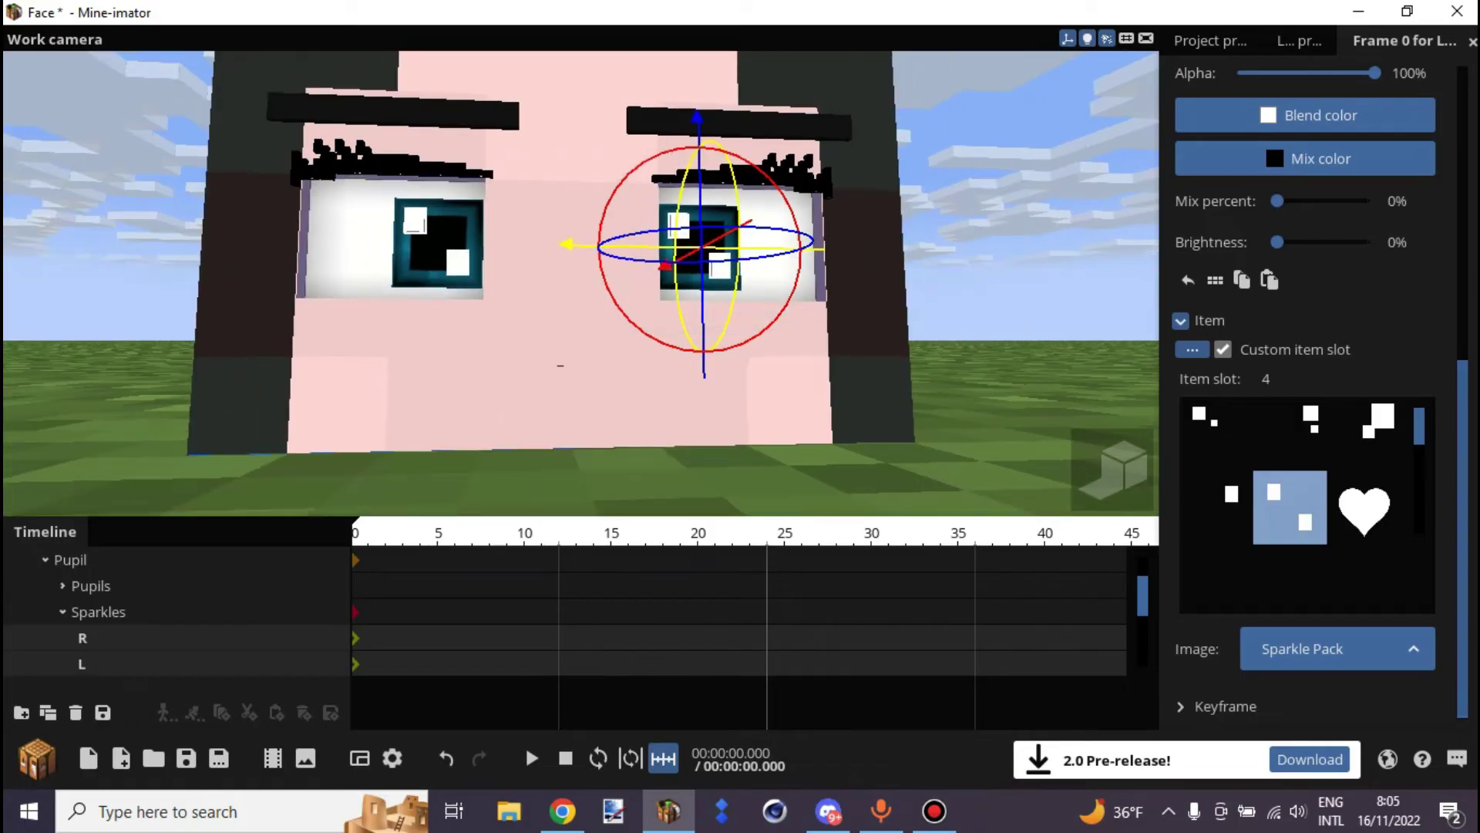
scroll(1307, 505, down, 1)
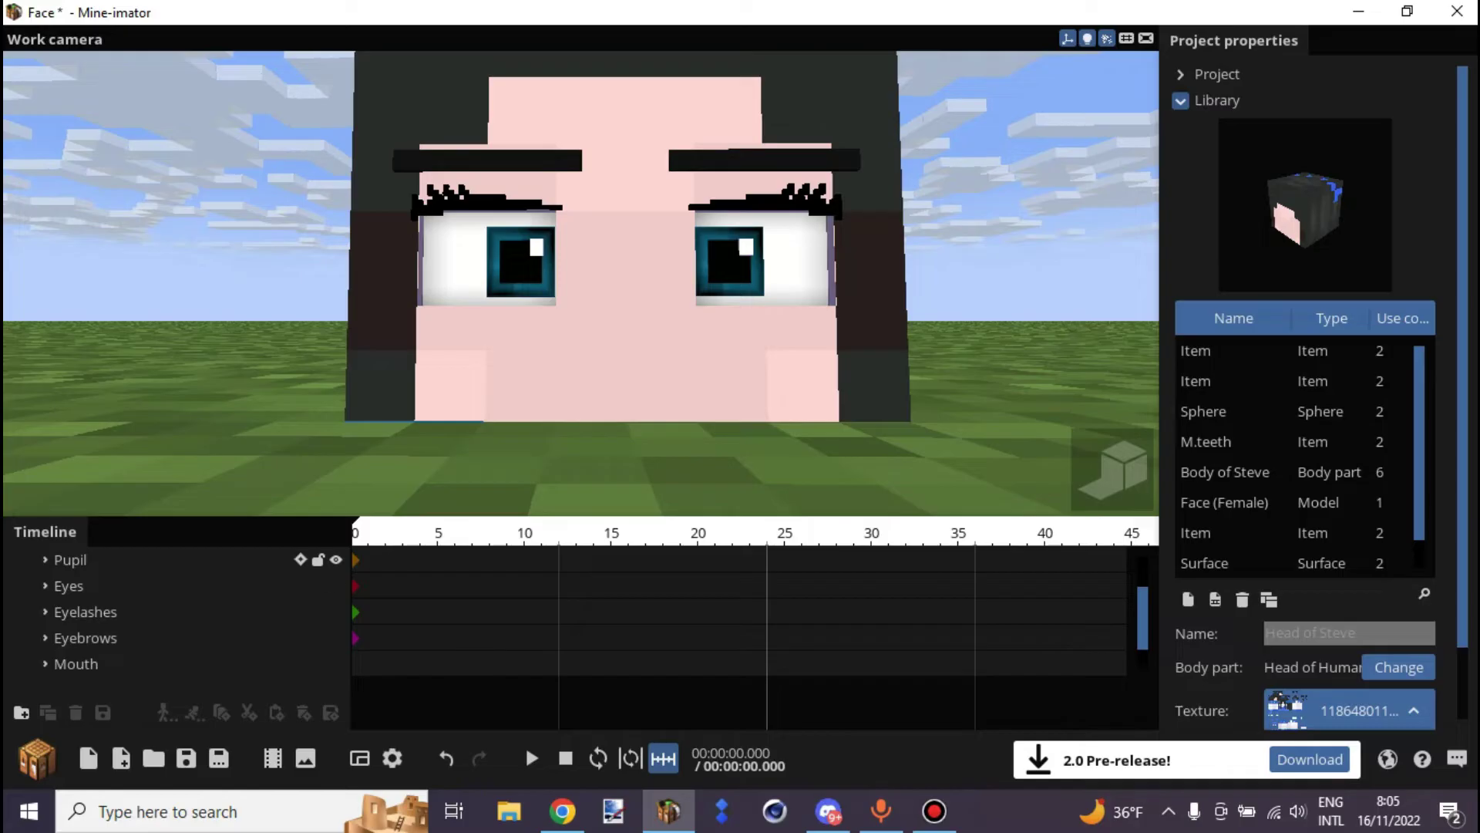
Expand the Eyelashes group, select its Right and Left parts together, and bring up their Item settings.
click(85, 639)
click(87, 612)
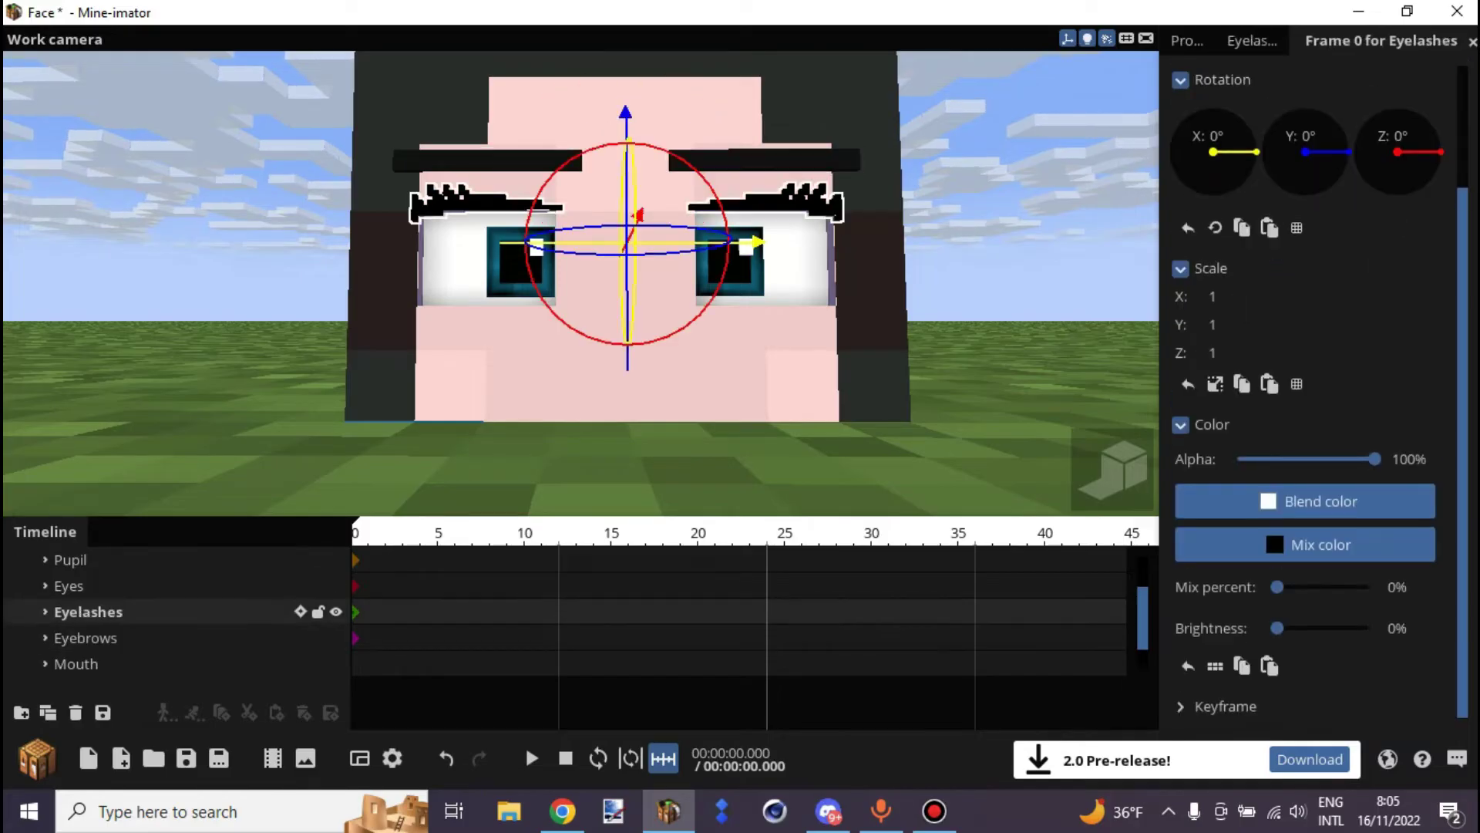
click(46, 612)
click(45, 612)
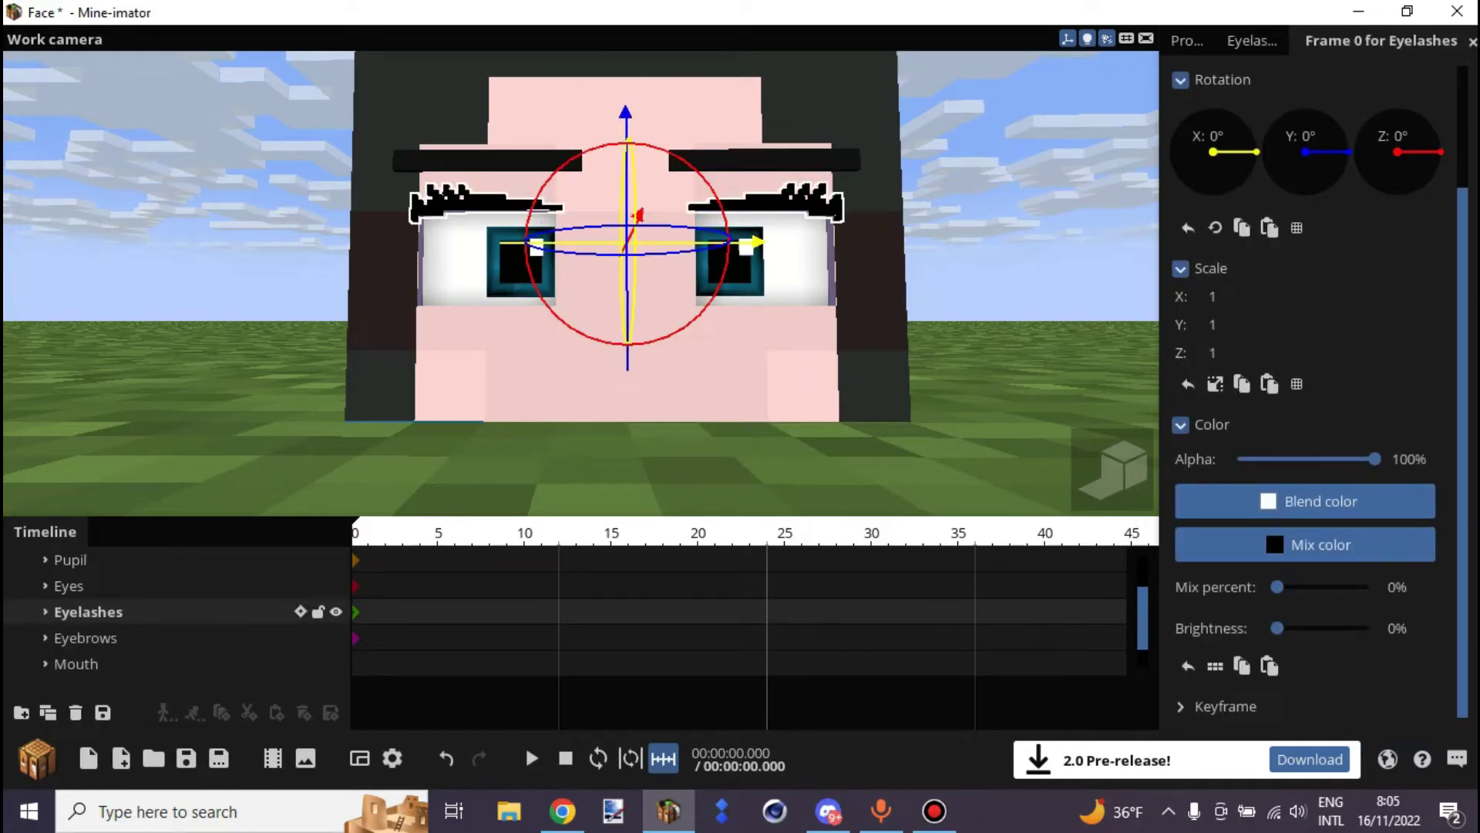
scroll(628, 278, up, 5)
click(45, 611)
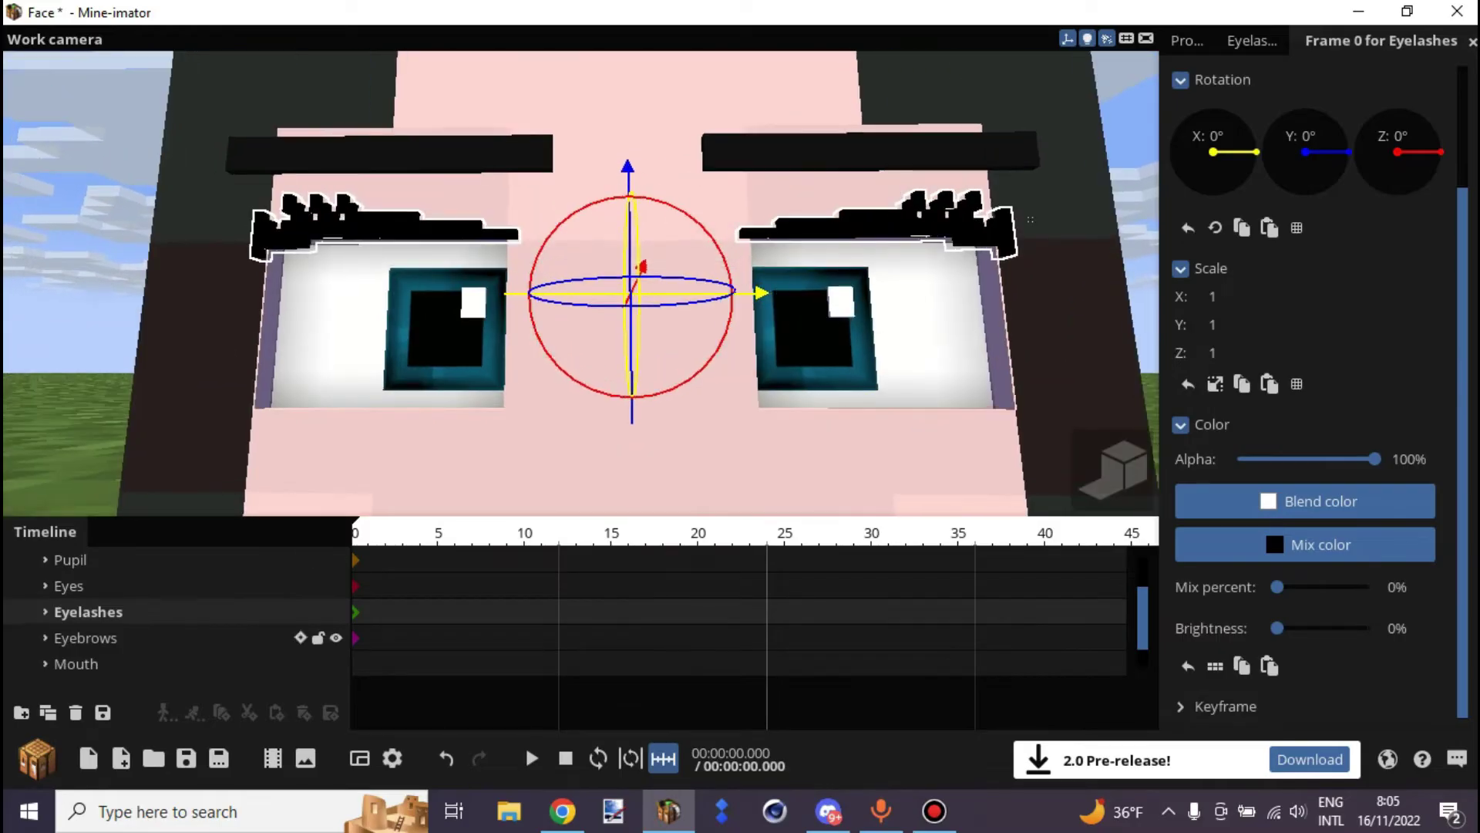
scroll(177, 611, down, 1)
drag(154, 611, 151, 639)
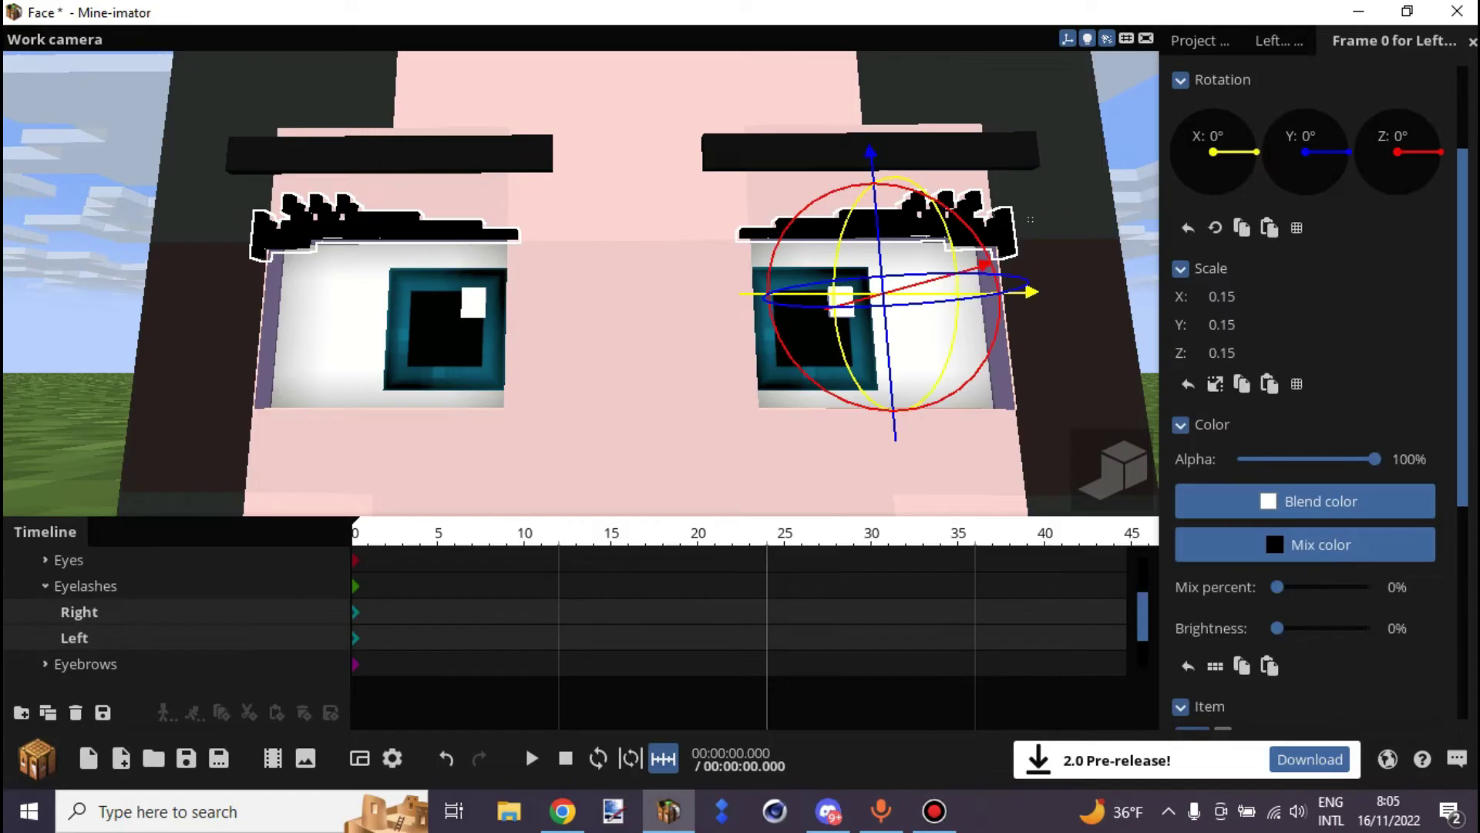
scroll(1302, 385, down, 5)
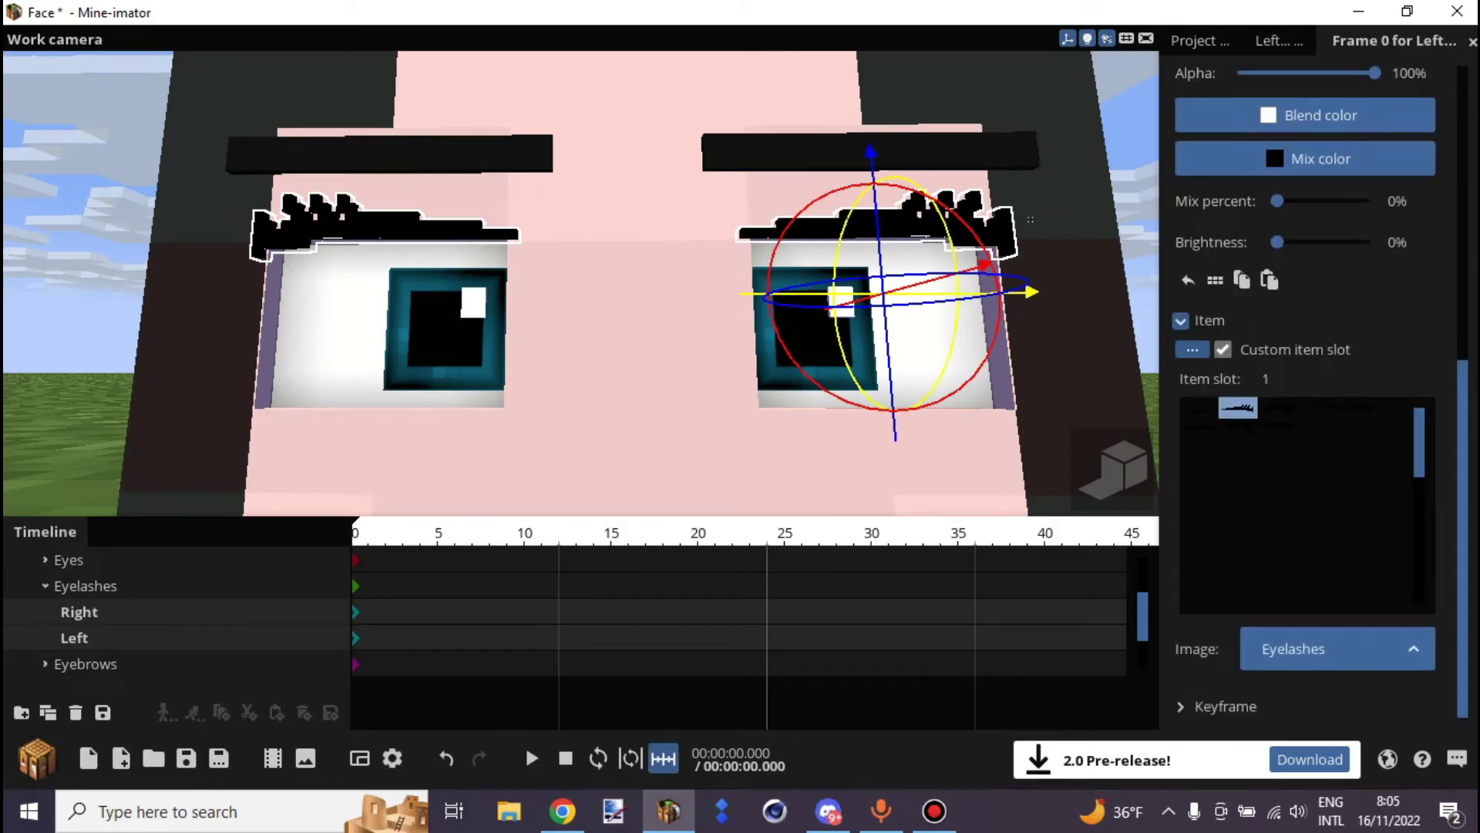
Try Eyelashes item slots 2, 3 and second-row styles on both lashes, keeping a second-row style, and lower them onto the eyes.
click(1199, 408)
click(1238, 408)
click(1278, 408)
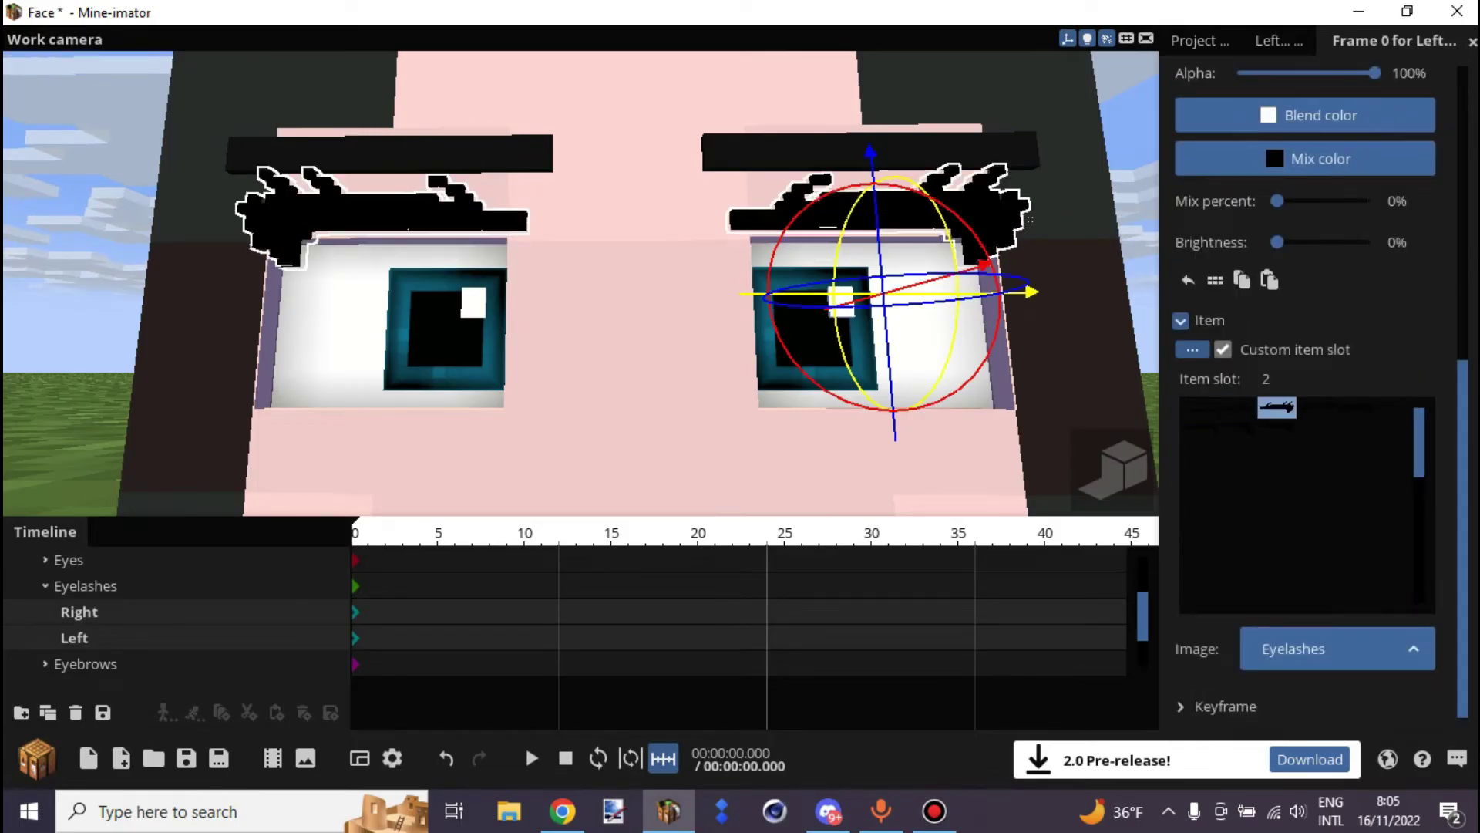
click(1316, 408)
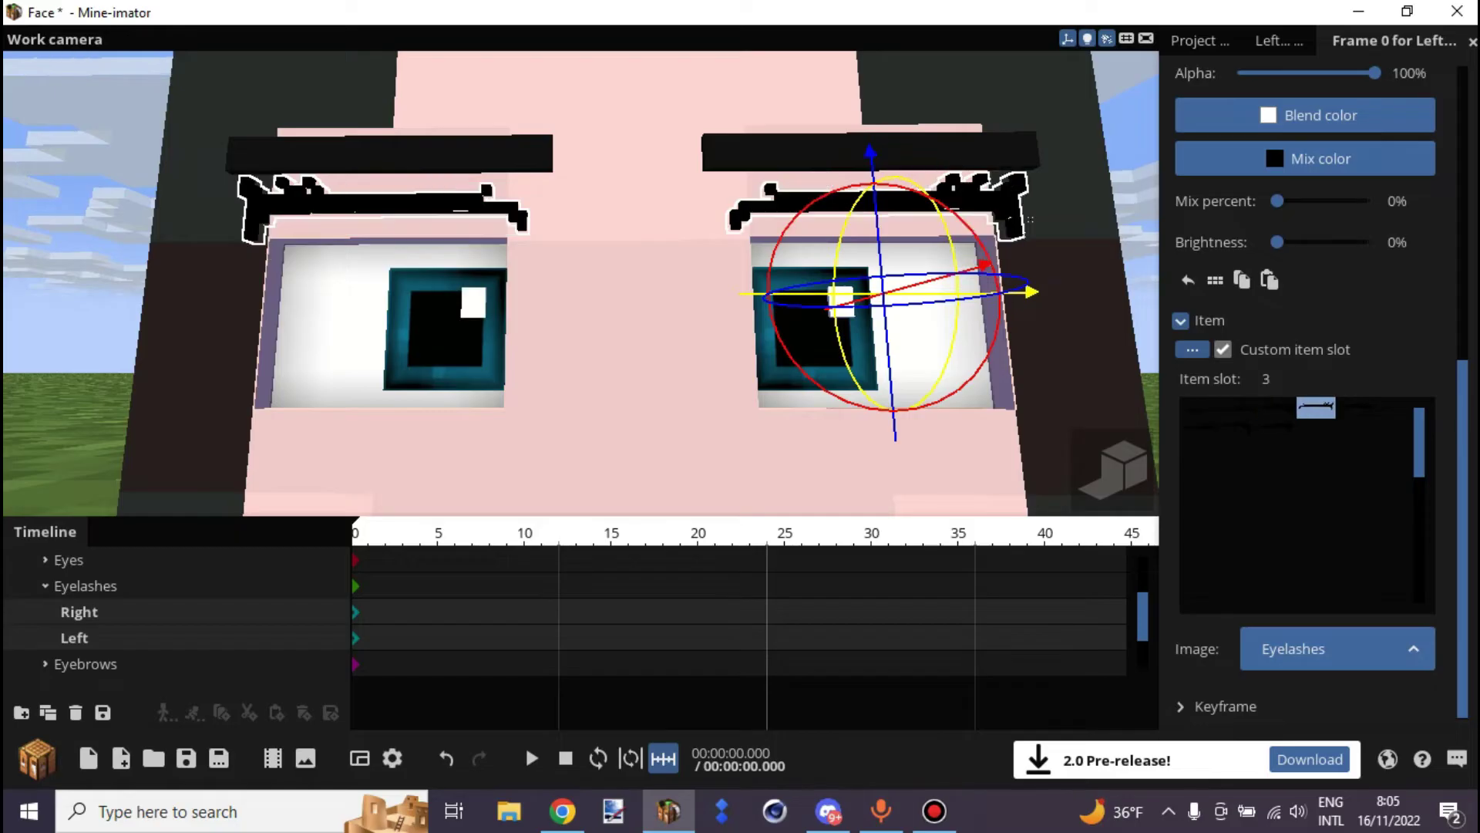
click(1277, 429)
drag(872, 160, 875, 199)
right_drag(875, 199, 832, 181)
key(s)
click(1238, 430)
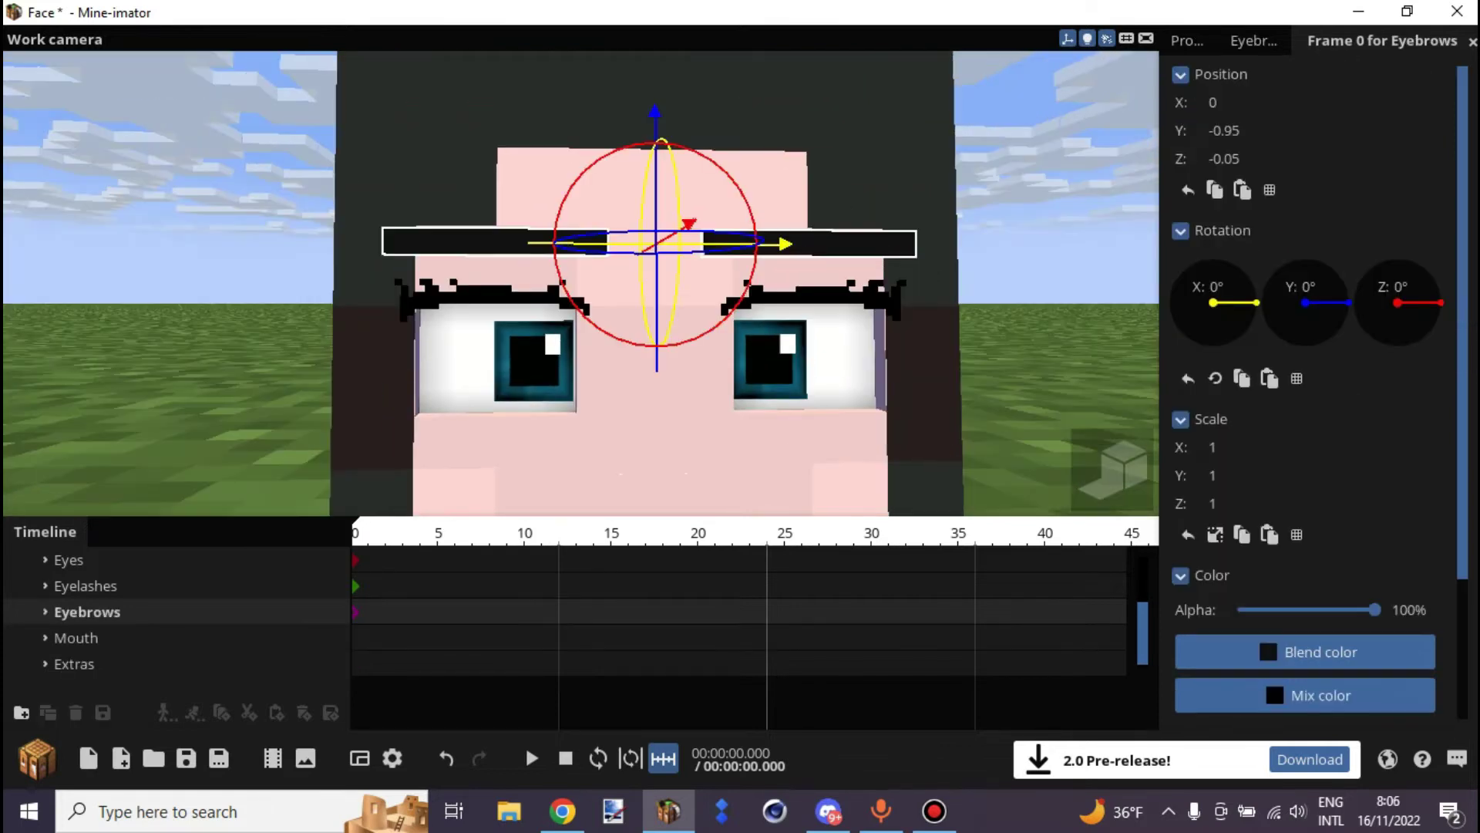
Raise the Eyebrows group to a Y position of about -0.42.
mouse_move(656, 139)
mouse_down()
mouse_move(655, 62)
mouse_move(655, 155)
mouse_move(655, 116)
mouse_move(720, 137)
mouse_move(641, 120)
mouse_move(641, 156)
mouse_move(640, 94)
mouse_move(641, 155)
mouse_move(640, 125)
mouse_up()
right_drag(641, 126, 632, 117)
key(s)
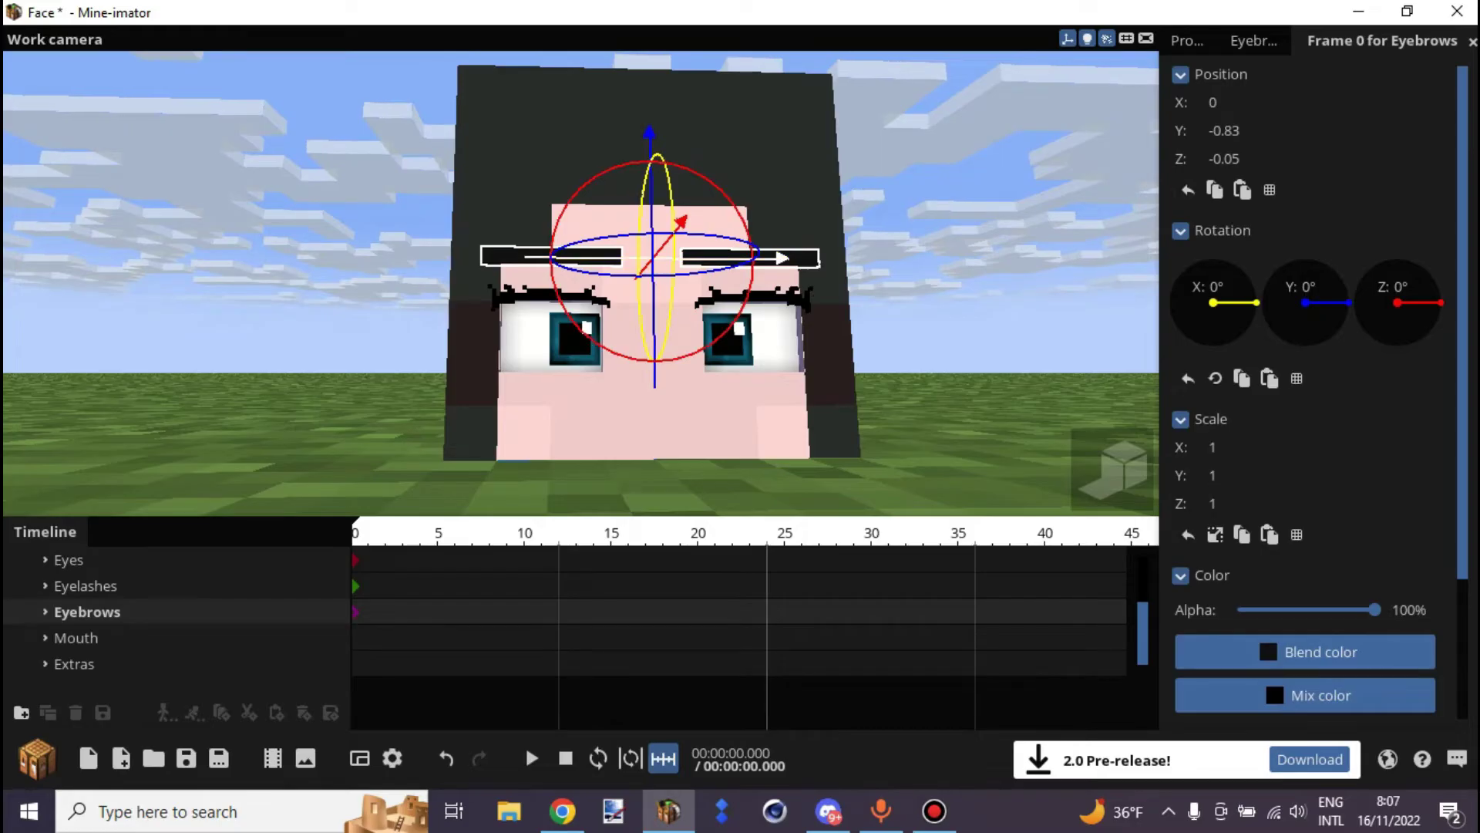
right_drag(581, 283, 593, 284)
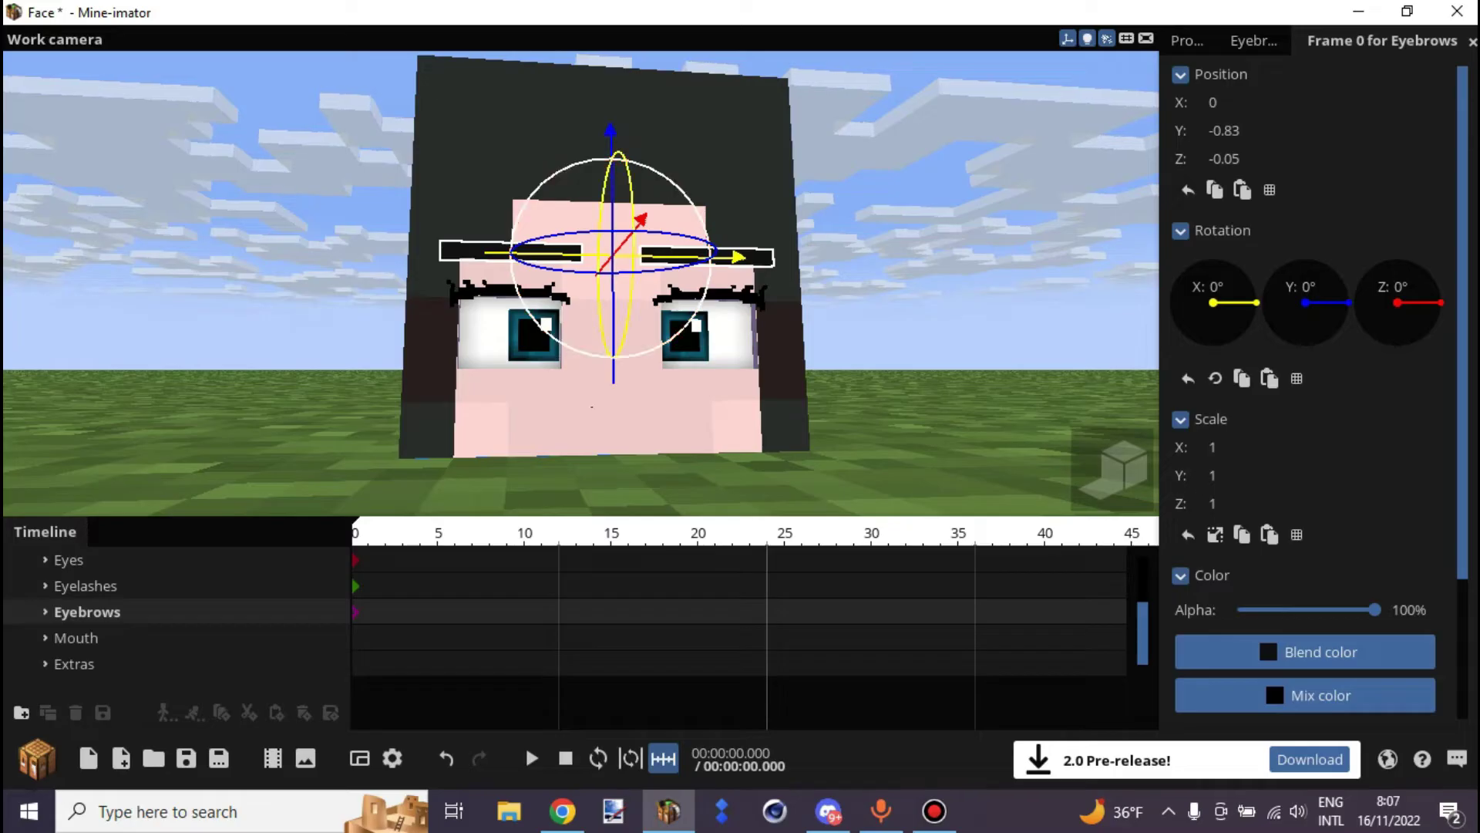
mouse_move(611, 154)
mouse_down()
mouse_move(611, 229)
mouse_move(610, 120)
mouse_move(610, 134)
mouse_up()
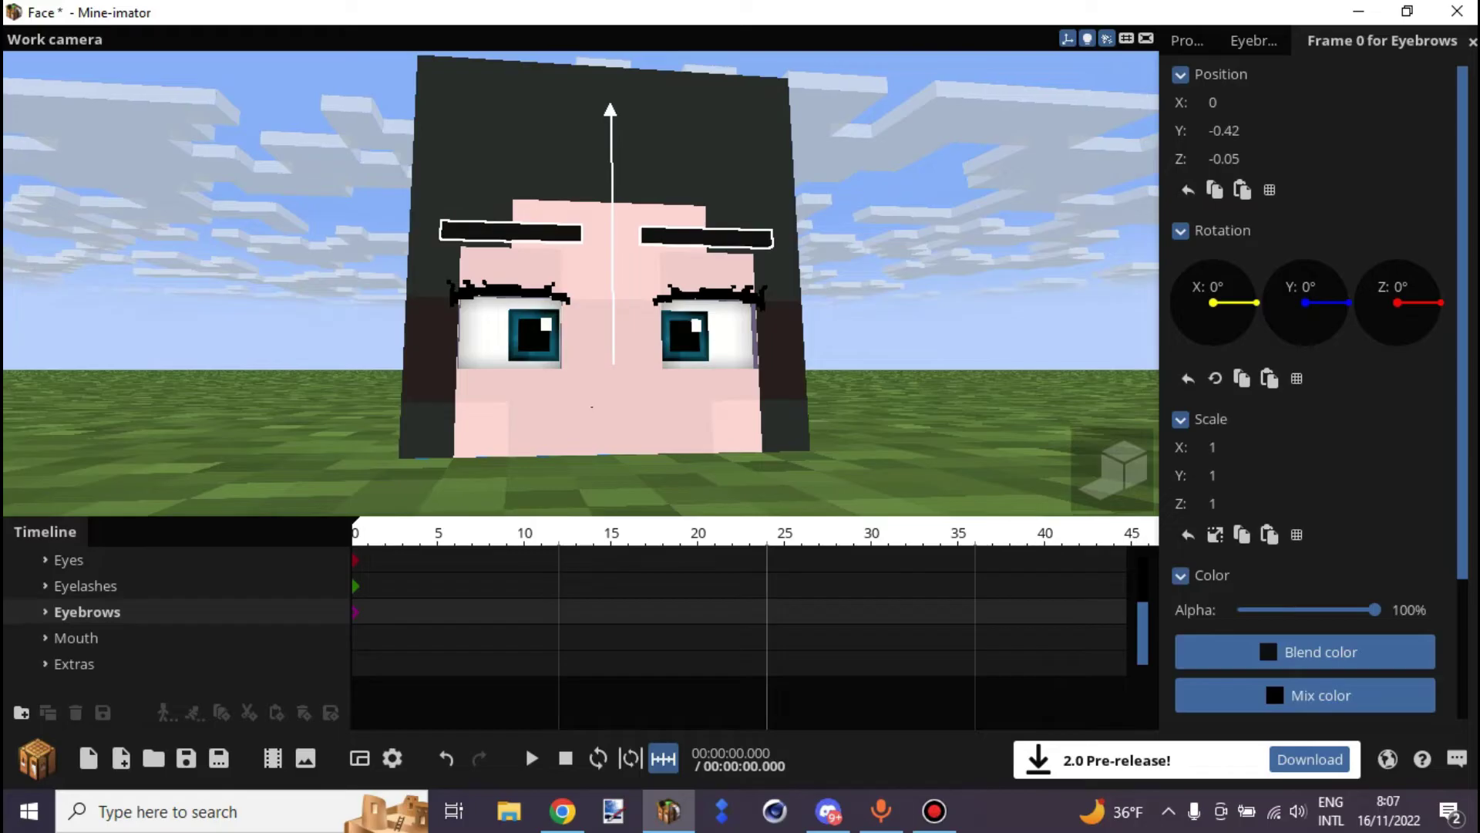
Expand the Eyebrows group and select its L and R parts together.
click(46, 612)
click(75, 638)
shift+click(76, 664)
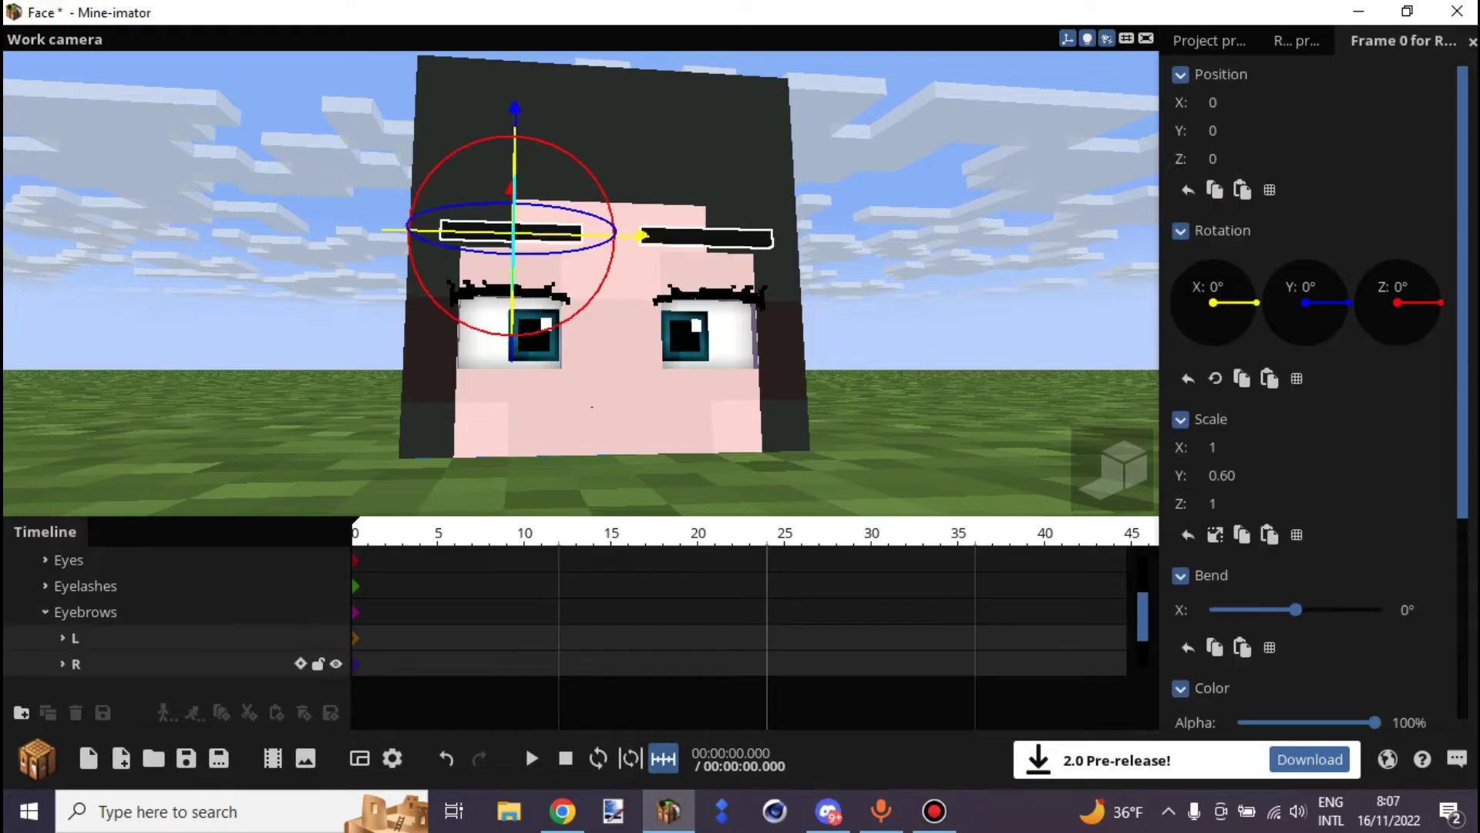
Try tilting both eyebrows about 7.28° around Z, and undo the rotation.
drag(440, 306, 450, 314)
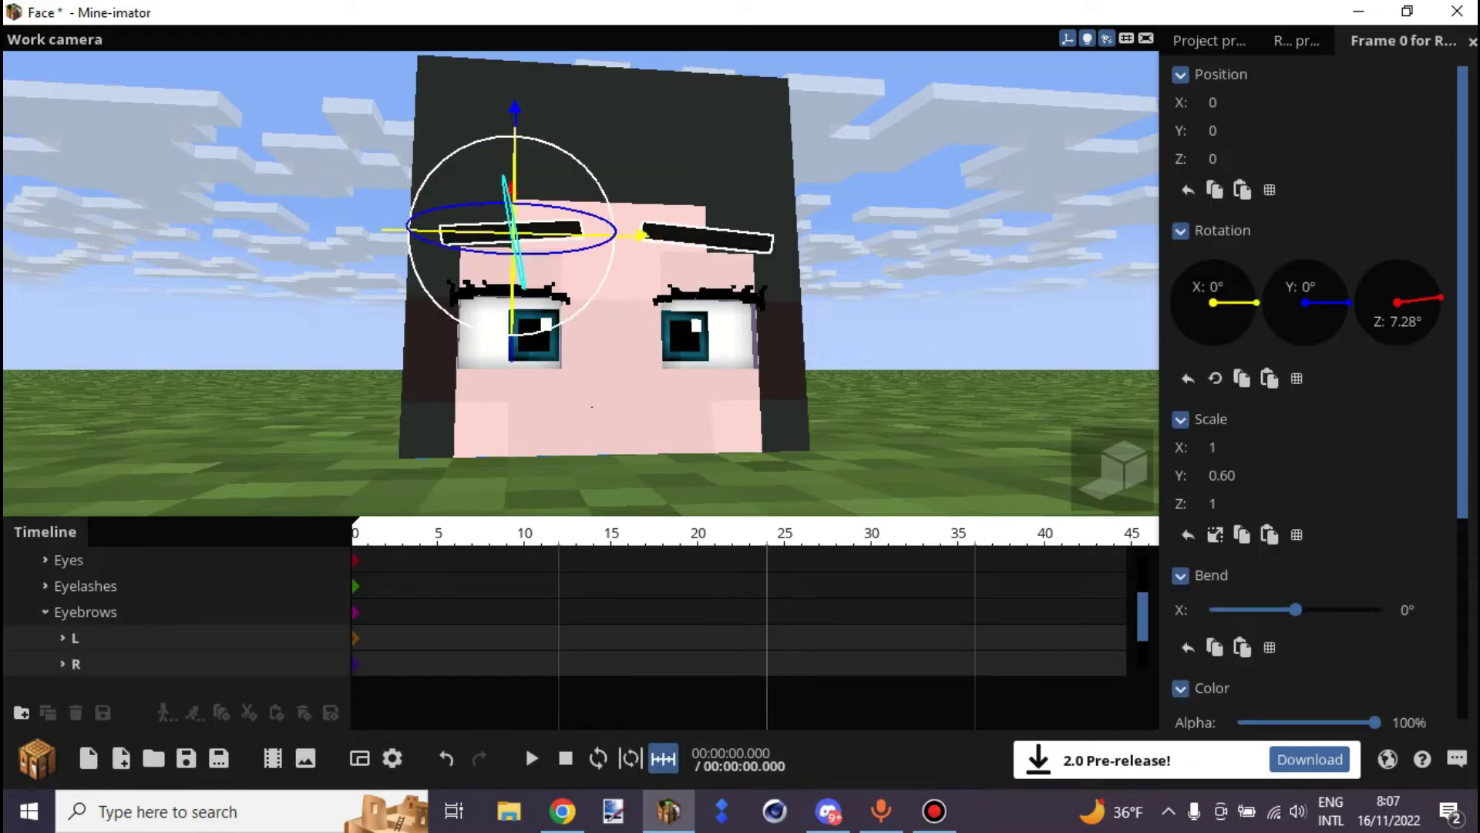
right_drag(462, 339, 440, 293)
key(w)
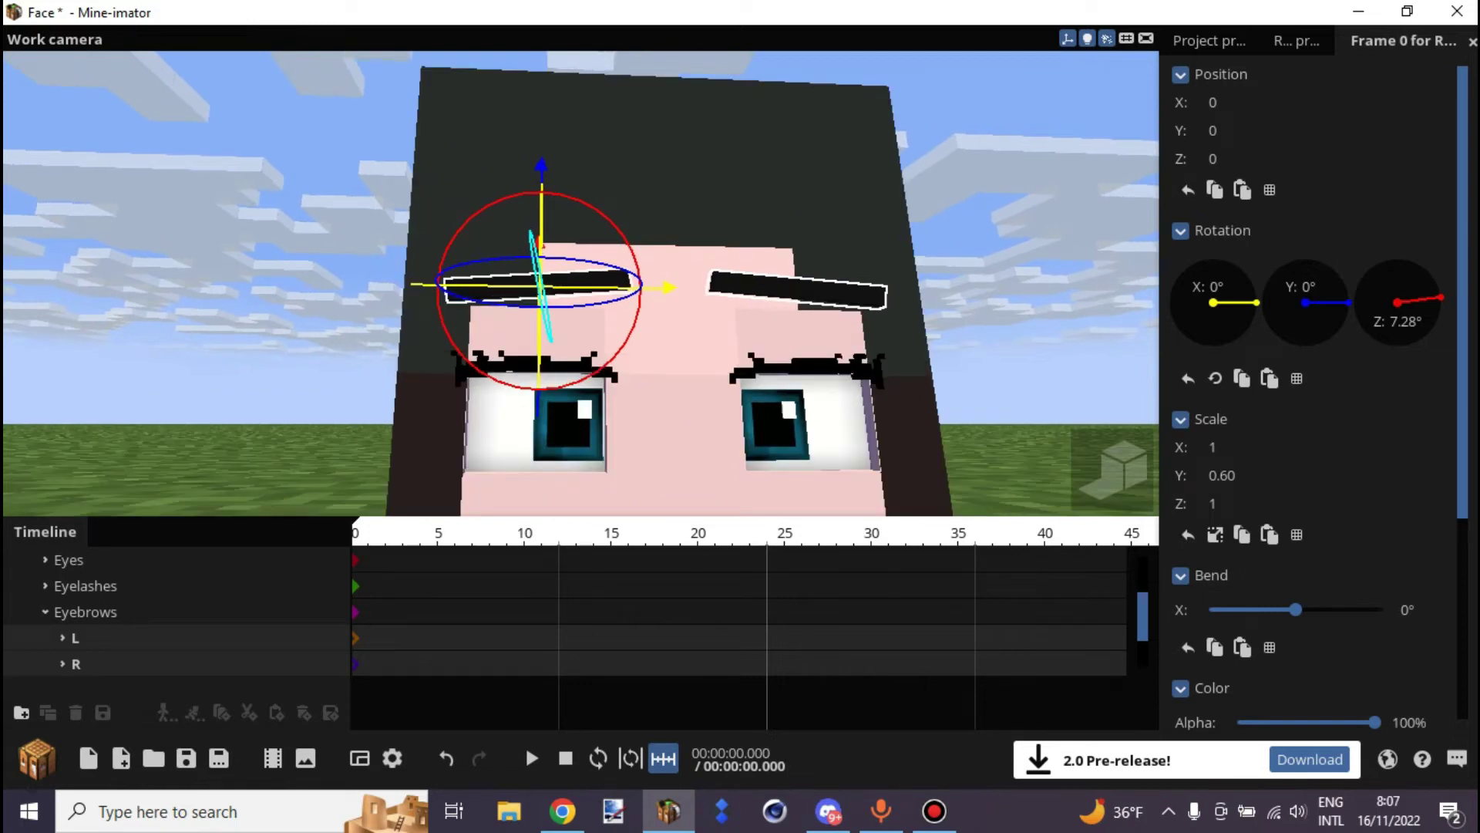
key(ctrl+z)
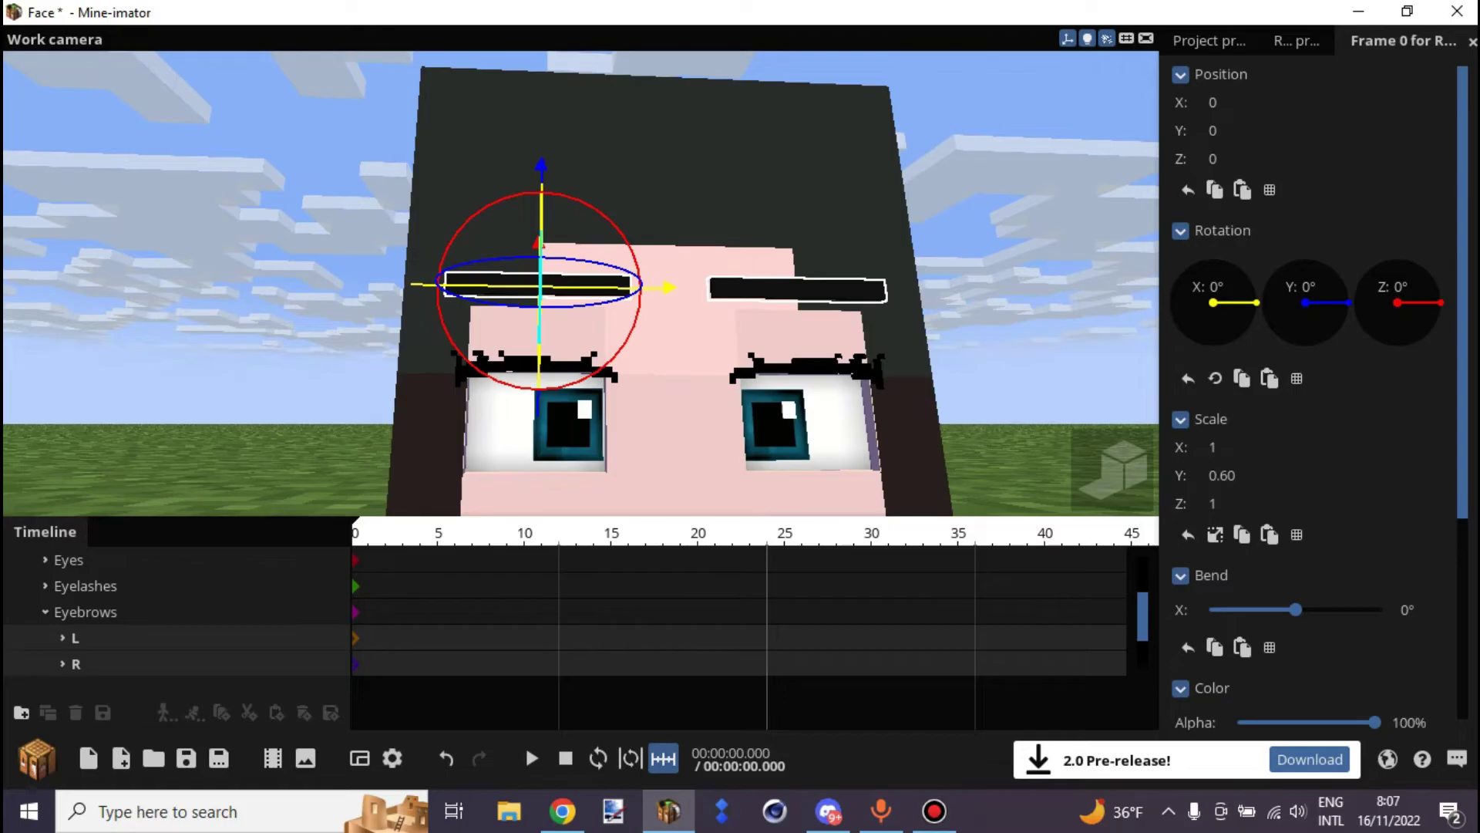
Bend both eyebrows about -6.48°, rotate them about 12.70° around Z, and collapse the Eyebrows group.
drag(655, 339, 740, 376)
drag(558, 316, 628, 300)
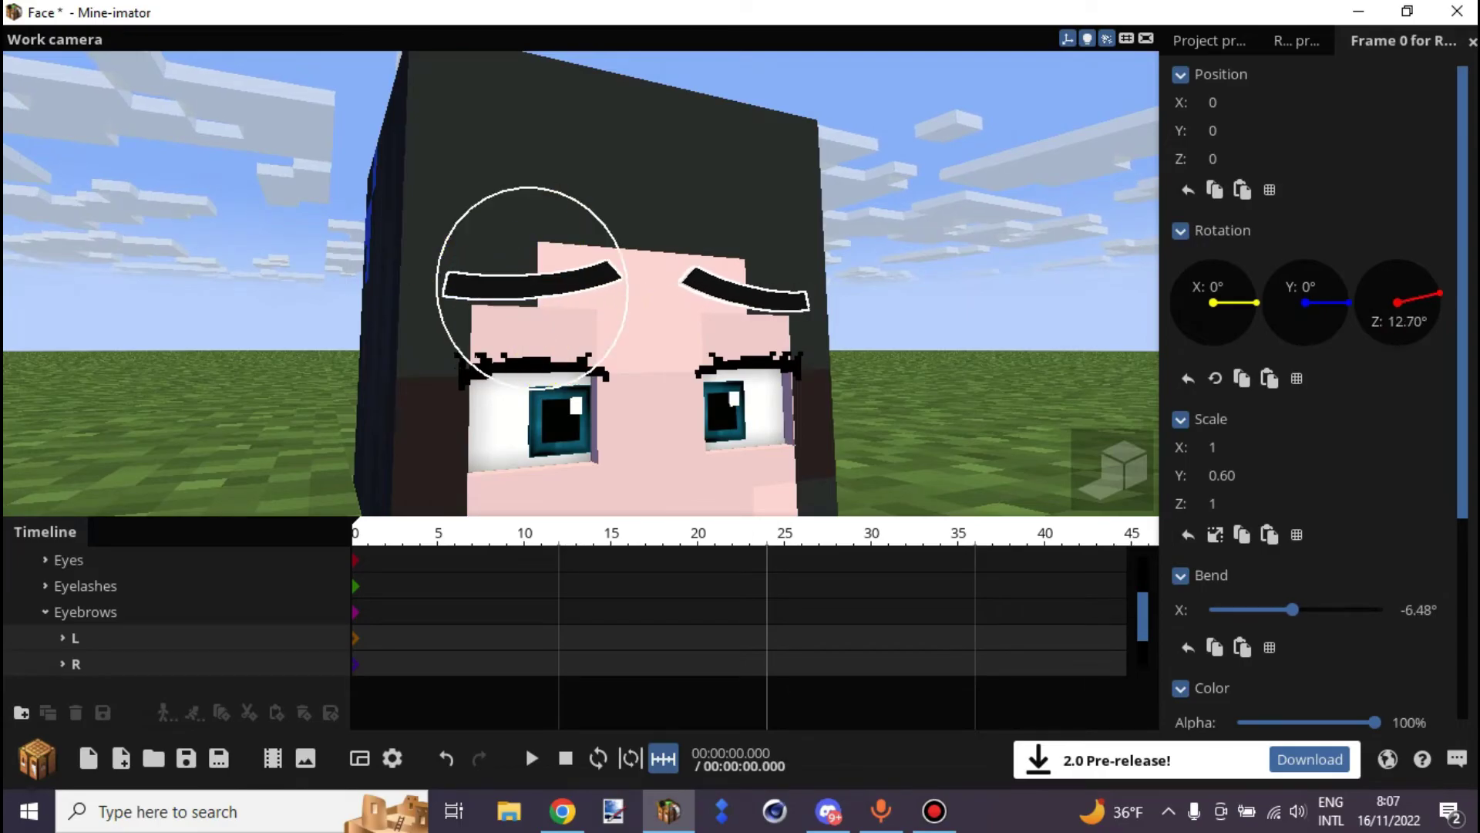
click(46, 612)
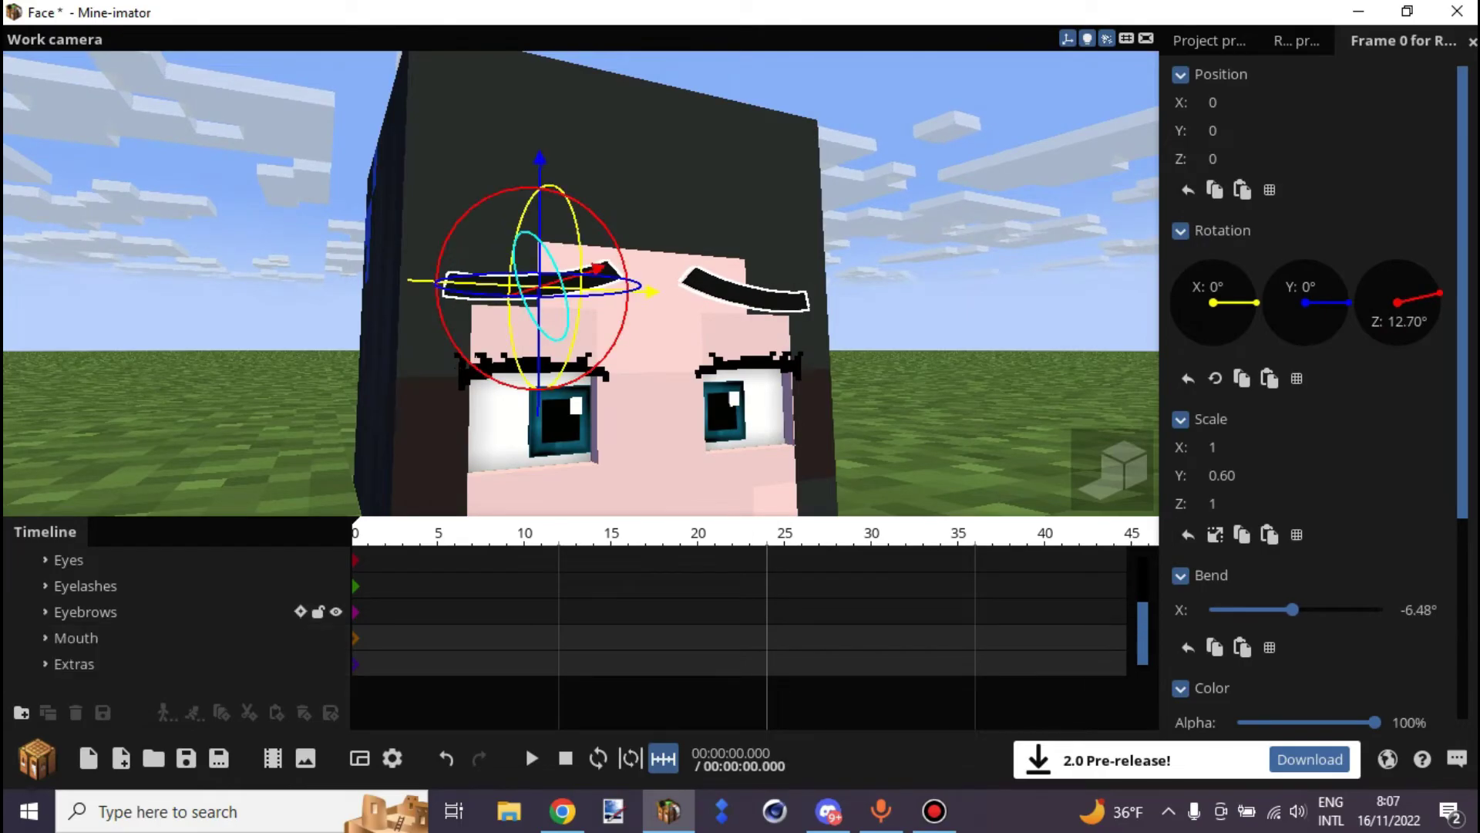
Select the whole Eyebrows group and lower it slightly toward the eyes.
click(86, 611)
drag(650, 173, 650, 212)
drag(741, 293, 690, 270)
click(85, 586)
click(69, 560)
click(46, 560)
click(45, 560)
click(44, 560)
click(62, 586)
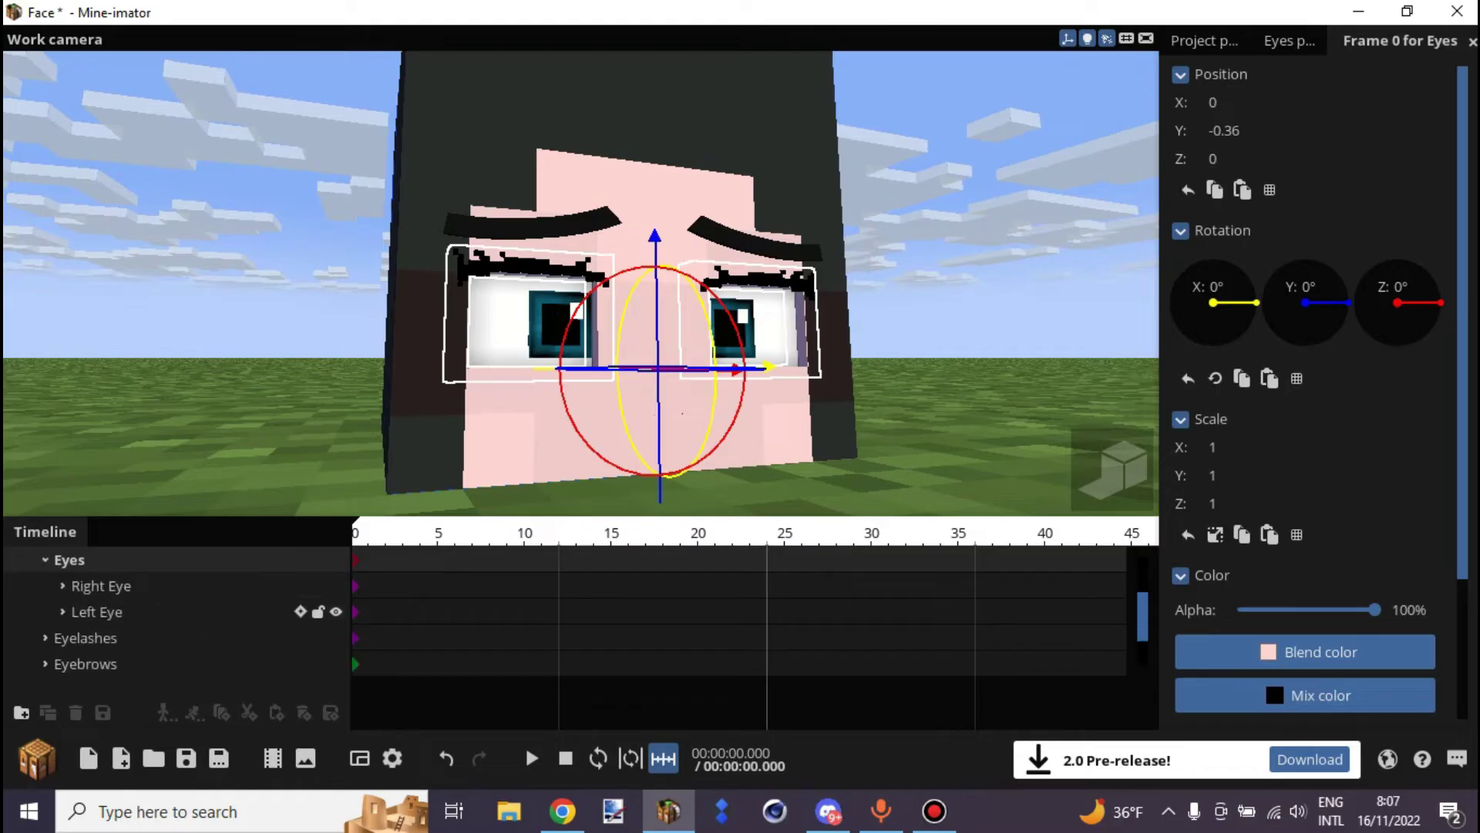
click(45, 559)
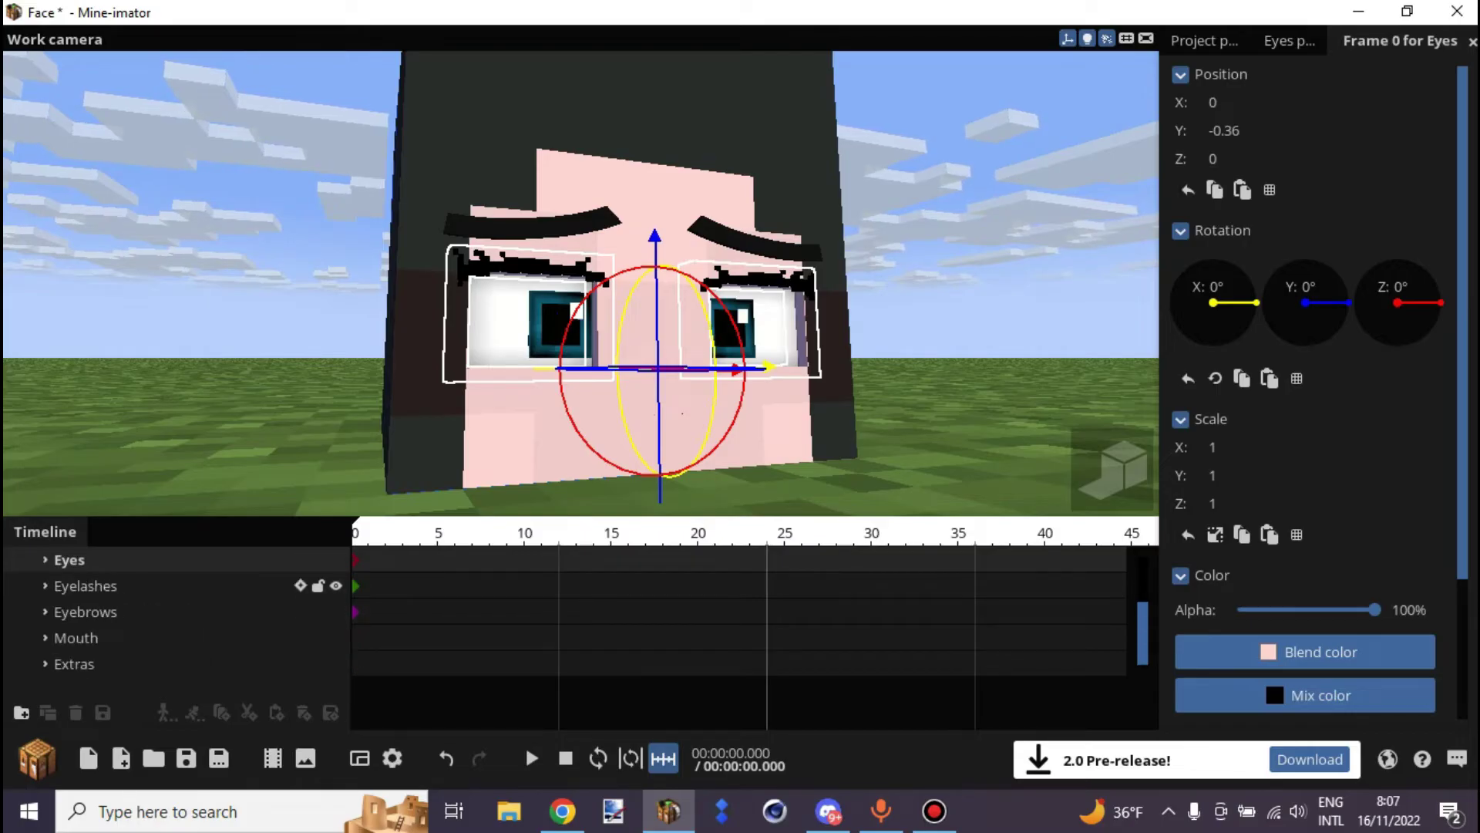
Select the R eyebrow on its own, nudge it slightly upward, fine-tune its bend, and collapse the Eyebrows group.
click(85, 612)
click(85, 586)
click(45, 611)
click(74, 638)
click(75, 664)
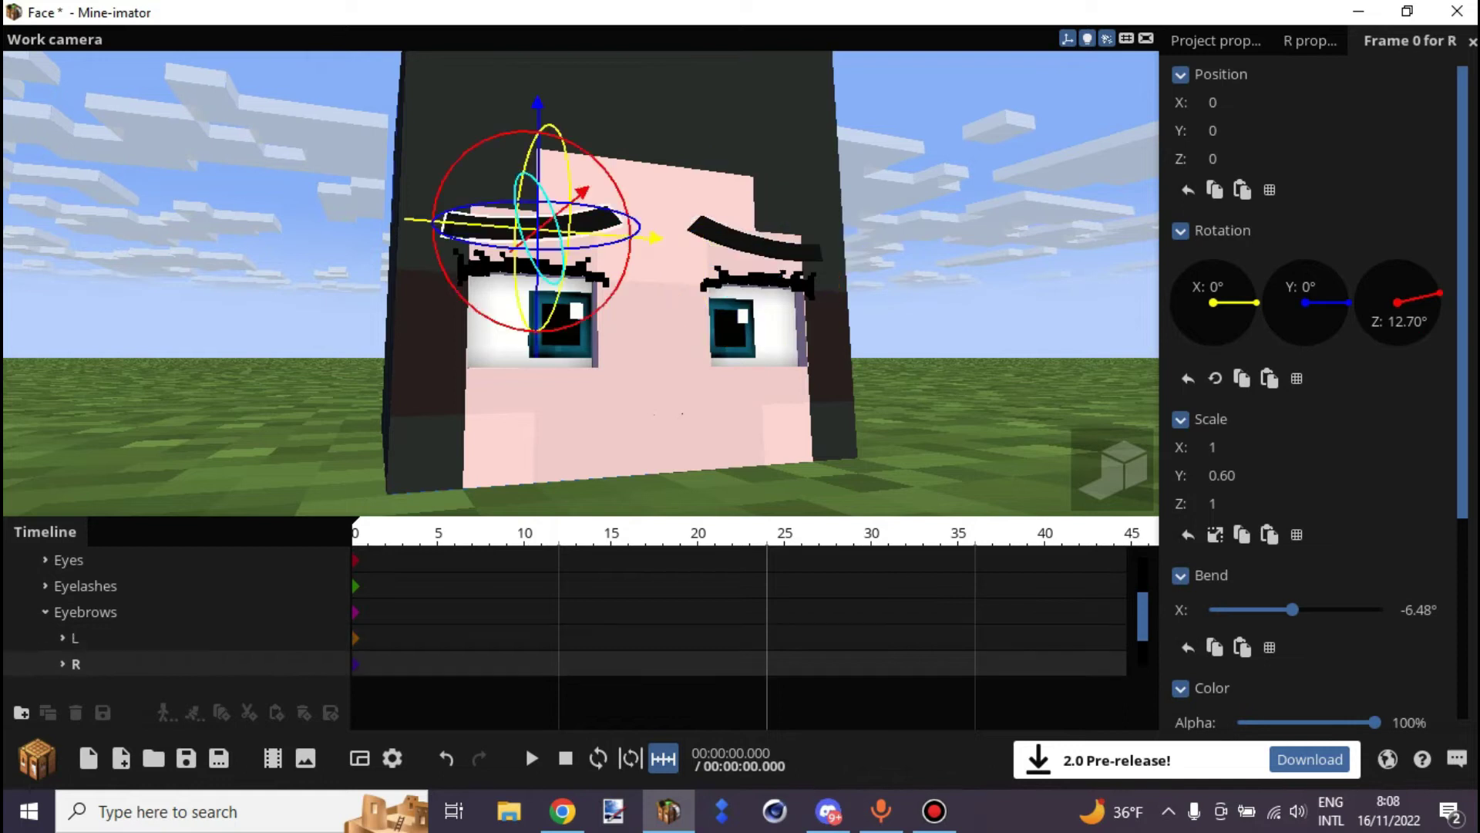
drag(538, 116, 538, 111)
drag(519, 199, 518, 206)
click(45, 611)
click(87, 586)
scroll(87, 586, up, 1)
click(69, 586)
click(71, 561)
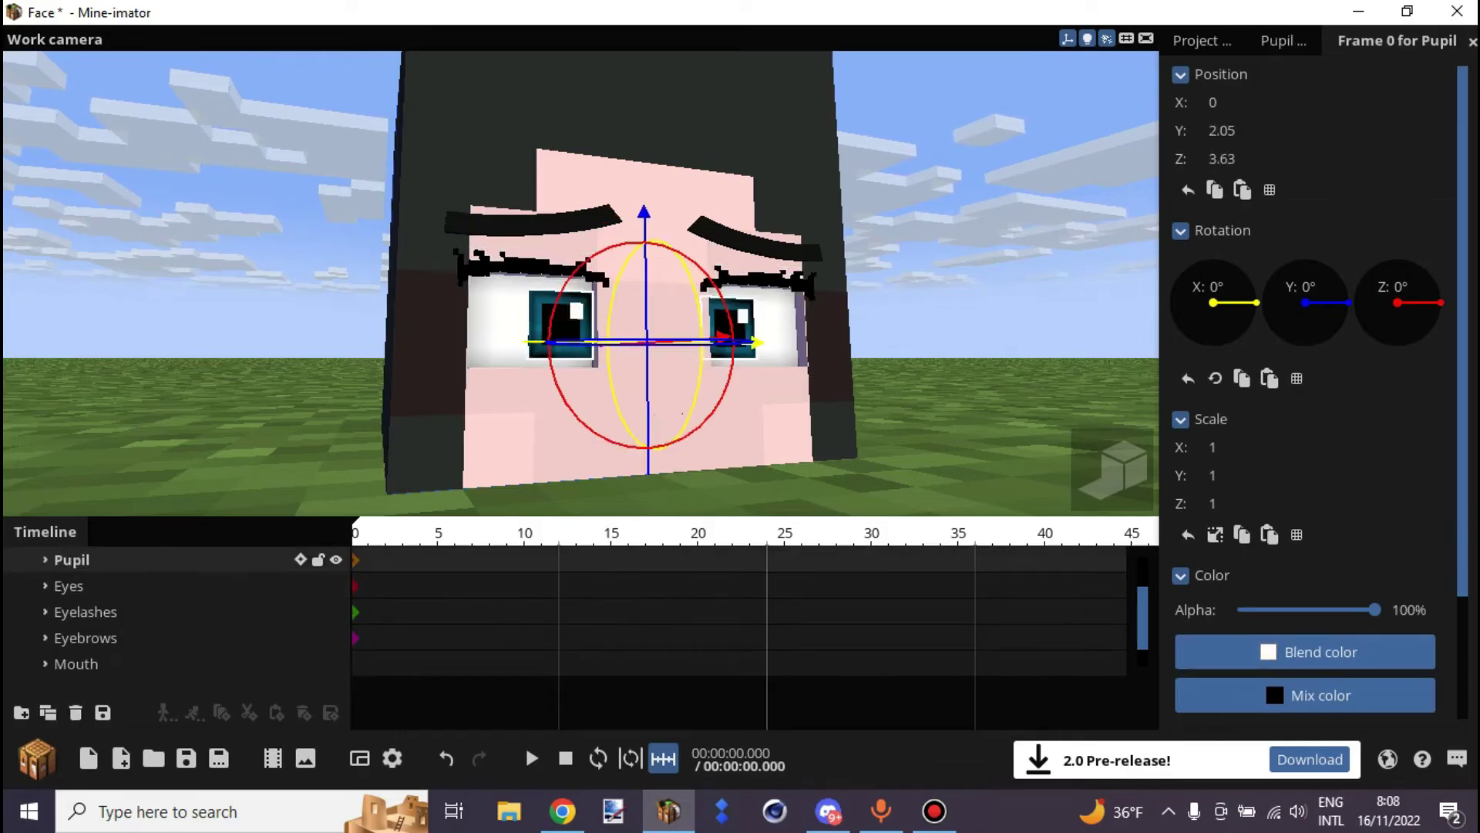
click(73, 586)
scroll(74, 586, up, 1)
click(73, 586)
click(85, 638)
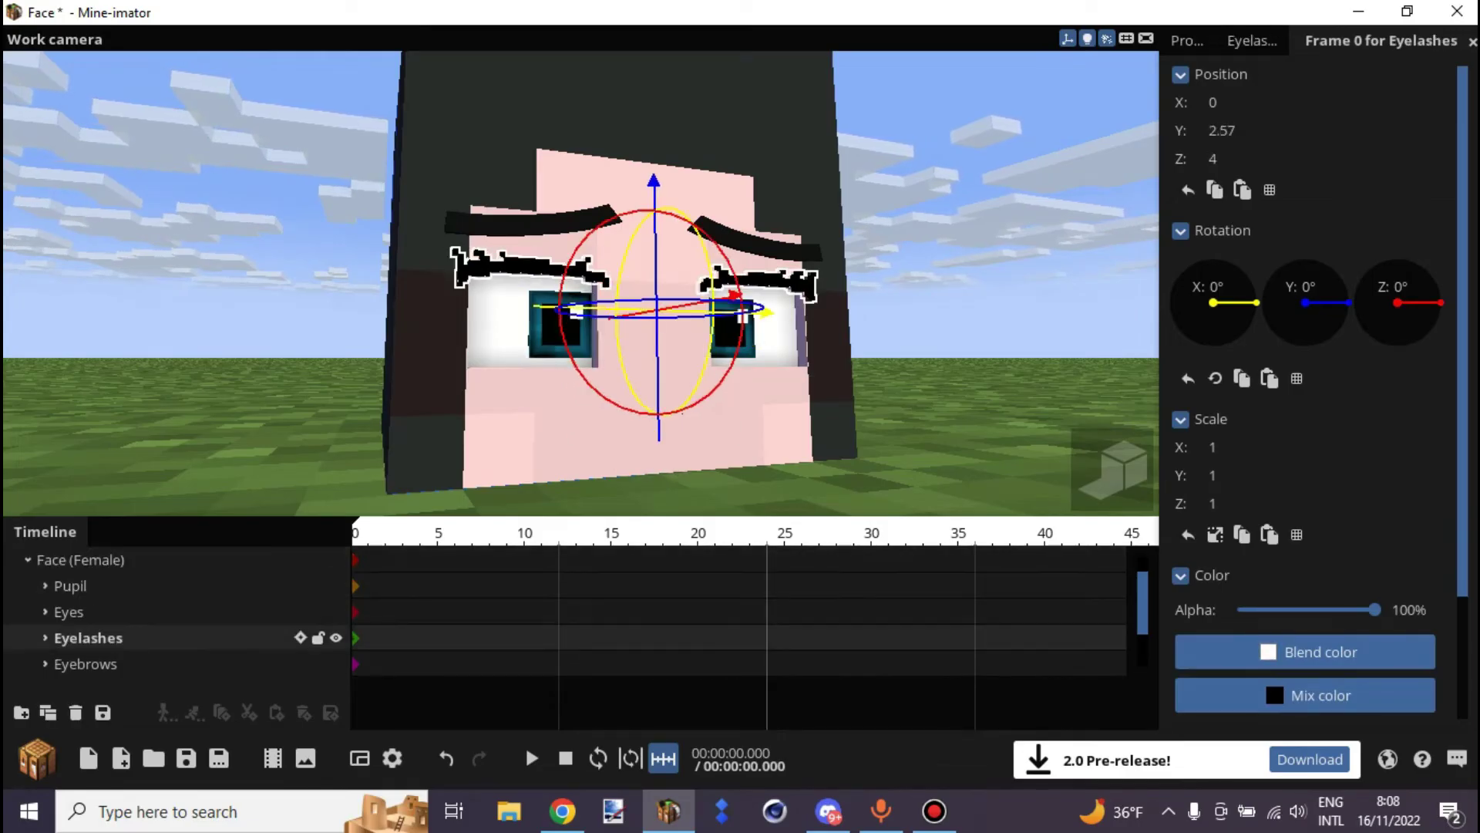
scroll(85, 637, down, 2)
click(85, 613)
click(86, 586)
scroll(86, 586, up, 1)
Set the Eyes group's Y scale to about 0.71 and lower the Eyelashes group to a Y position of about 2.15.
click(73, 586)
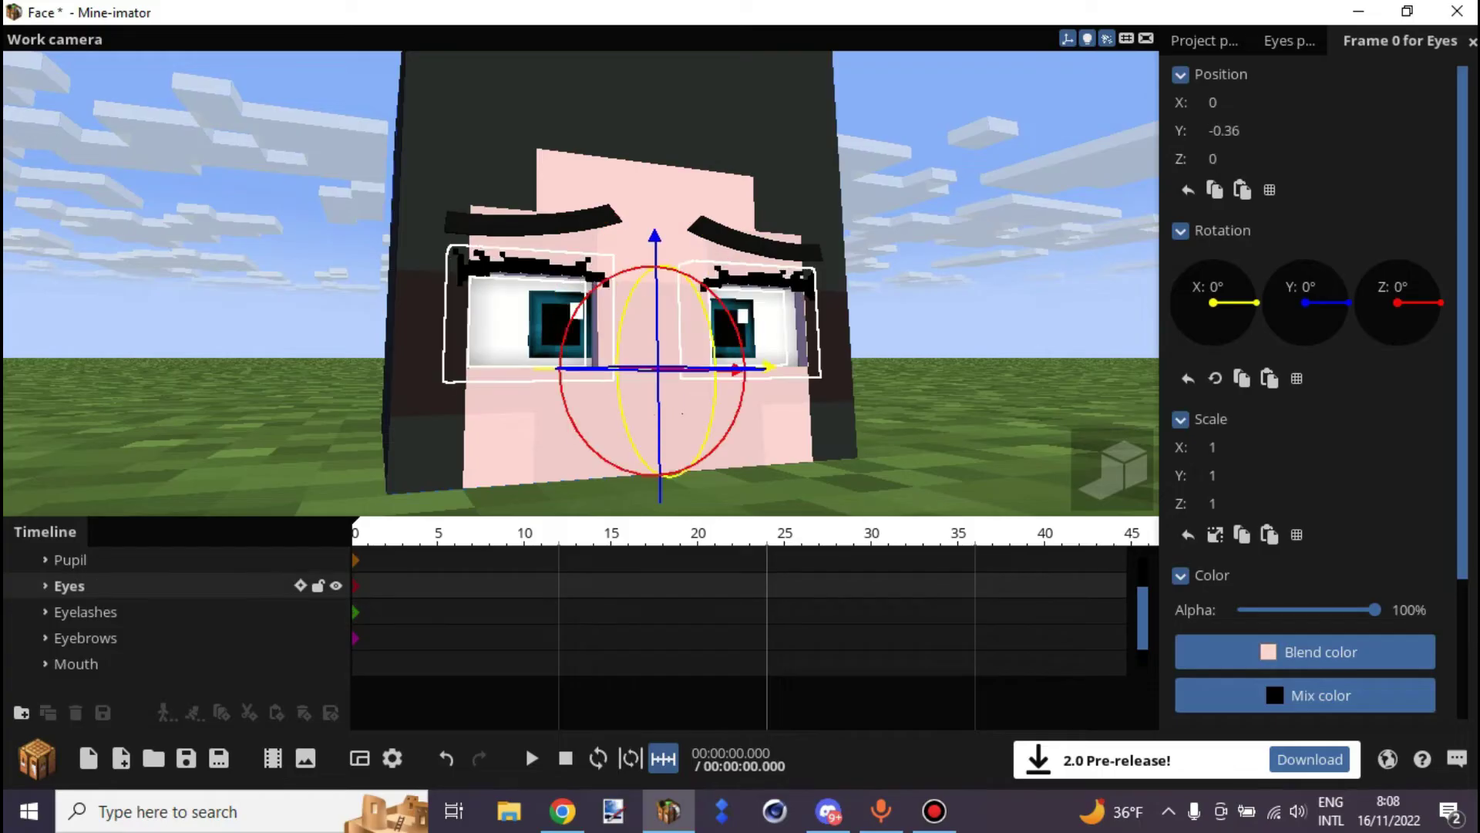
drag(1213, 475, 1191, 476)
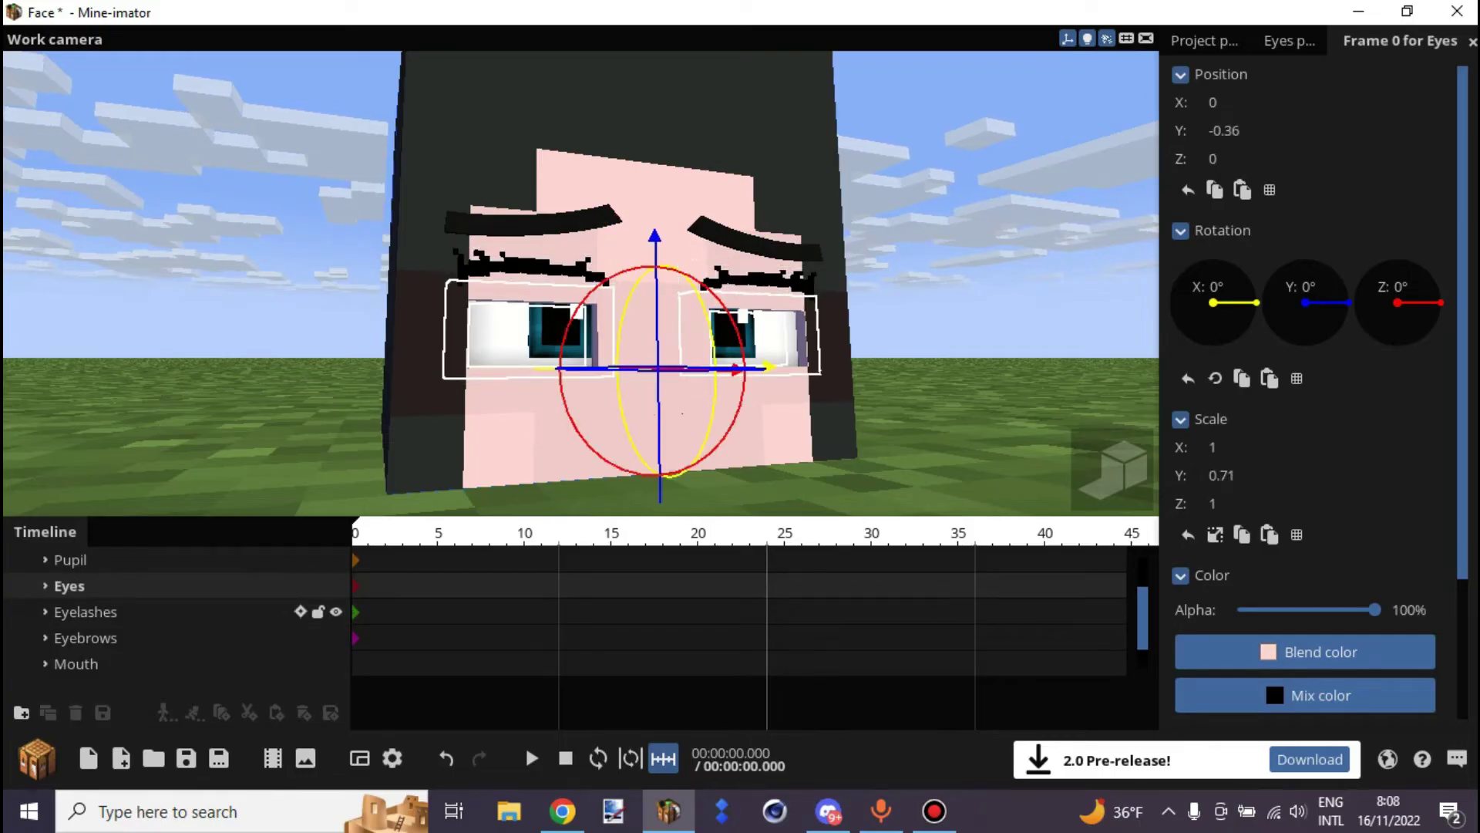
click(86, 612)
drag(654, 185, 655, 211)
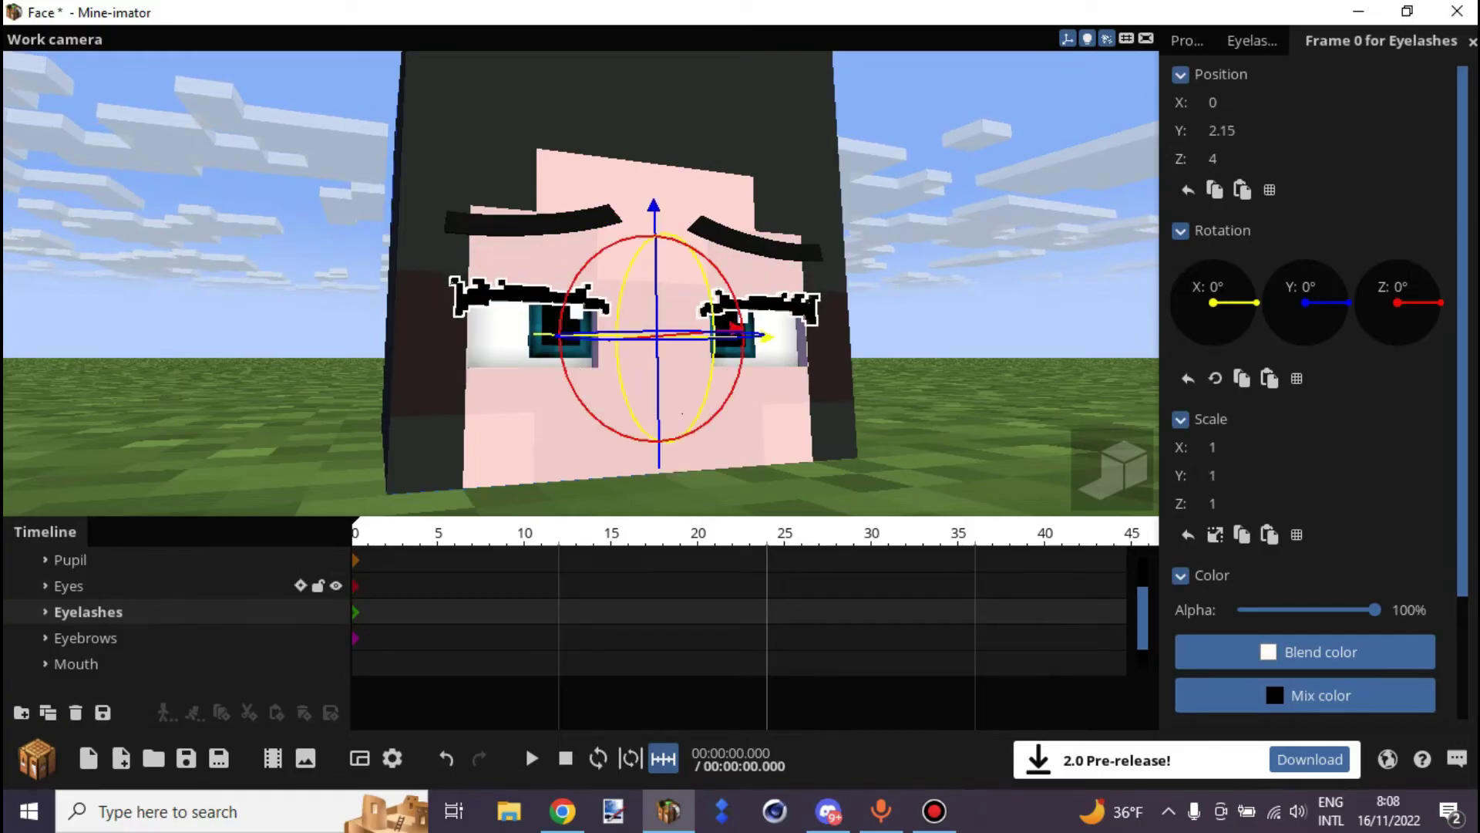
Expand Eyelashes, select the Right and Left lashes together, and fine-tune their placement.
click(77, 587)
click(45, 638)
click(46, 639)
click(46, 612)
drag(68, 646, 177, 662)
drag(846, 339, 845, 346)
click(945, 333)
Collapse Eyelashes, expand the Pupil group and its Pupils subgroup, and select R (Color) and L (Color) together.
click(45, 612)
click(45, 559)
click(62, 585)
click(62, 664)
scroll(62, 664, down, 2)
drag(71, 558, 166, 591)
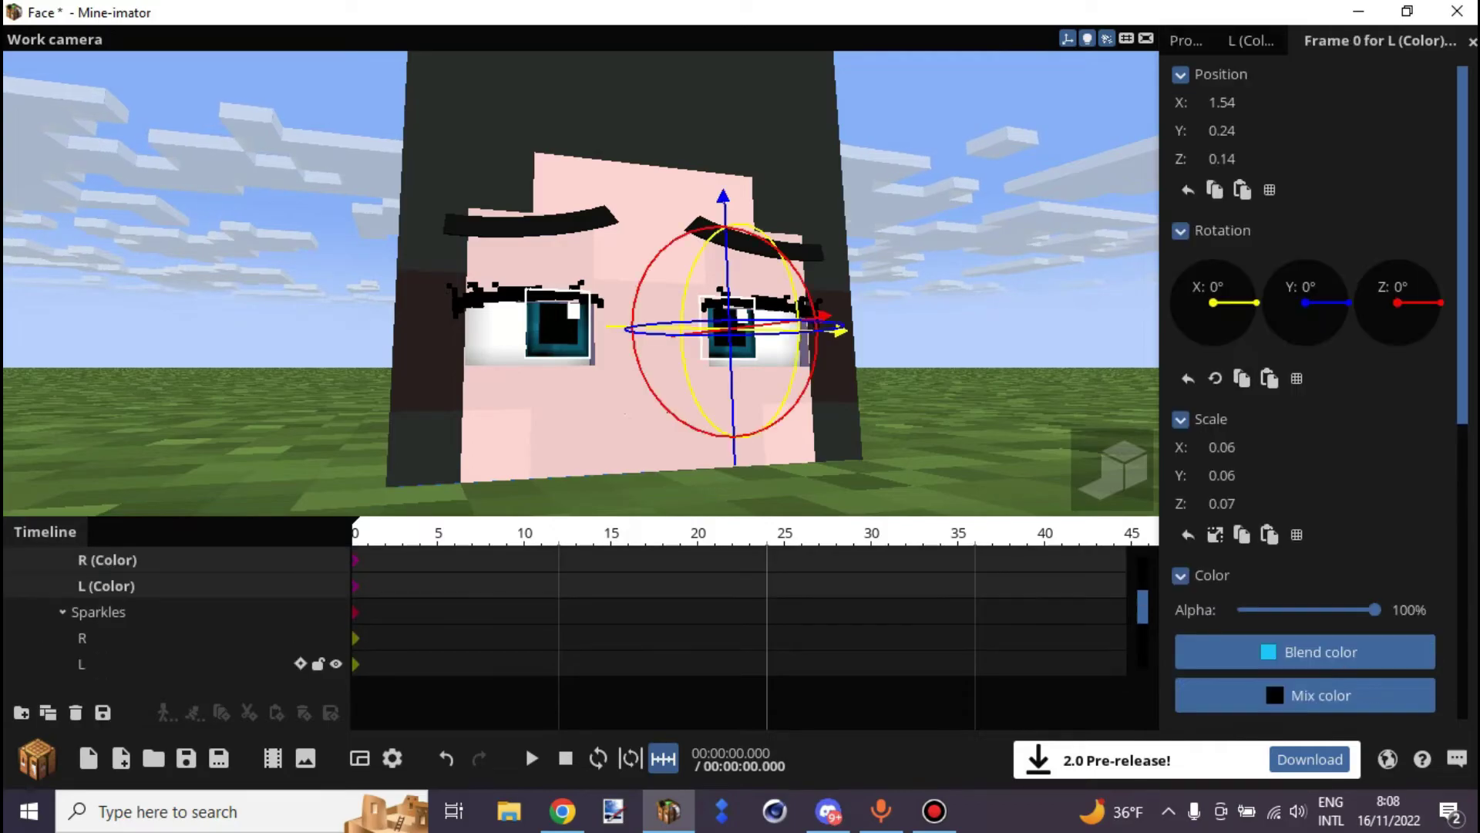
Switch the selected pupils to uniform scaling and set their XYZ scale to 0.08.
shift+click(115, 661)
shift+click(116, 639)
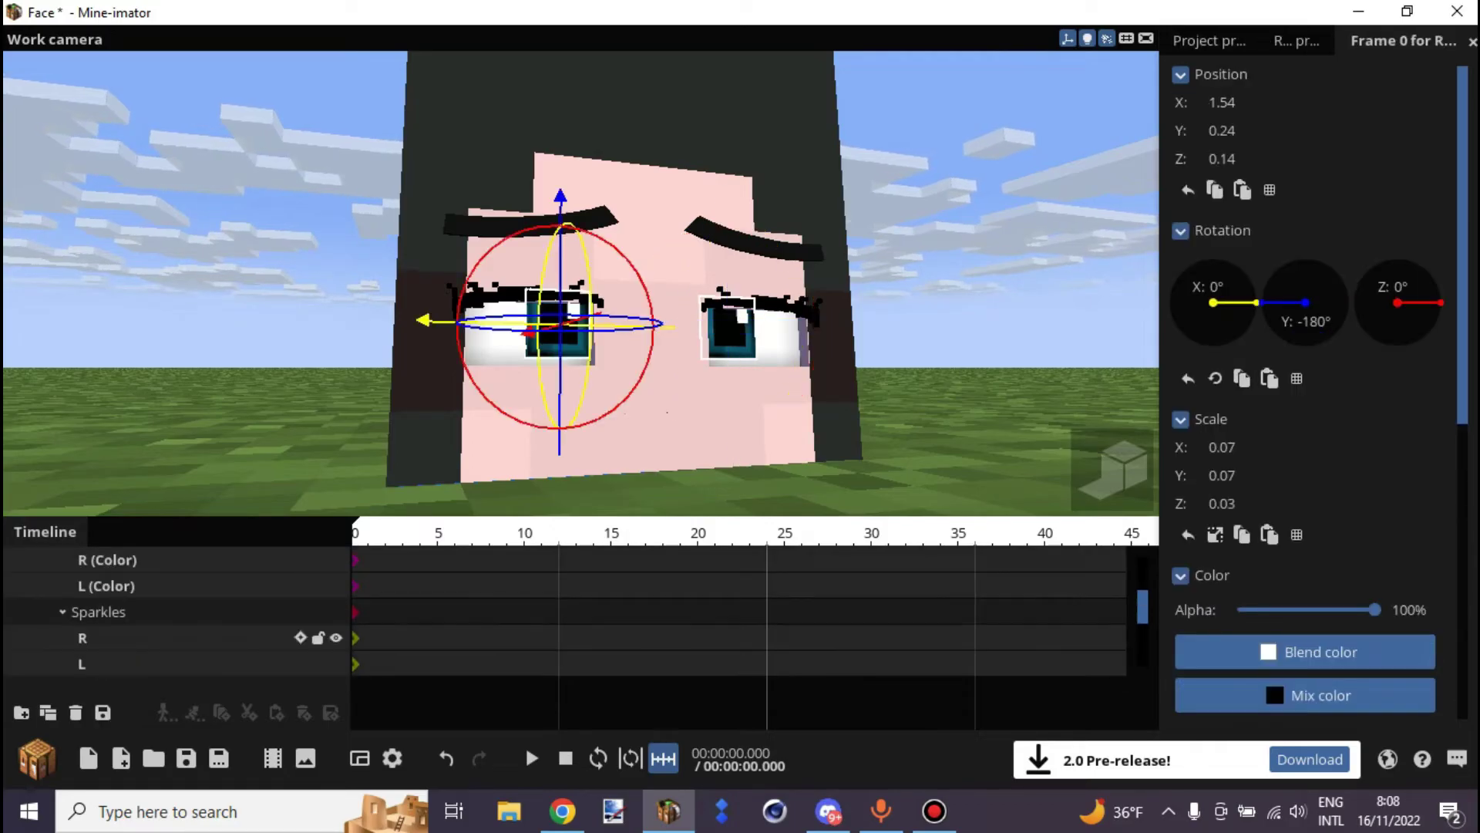
click(1215, 534)
drag(1236, 447, 1247, 447)
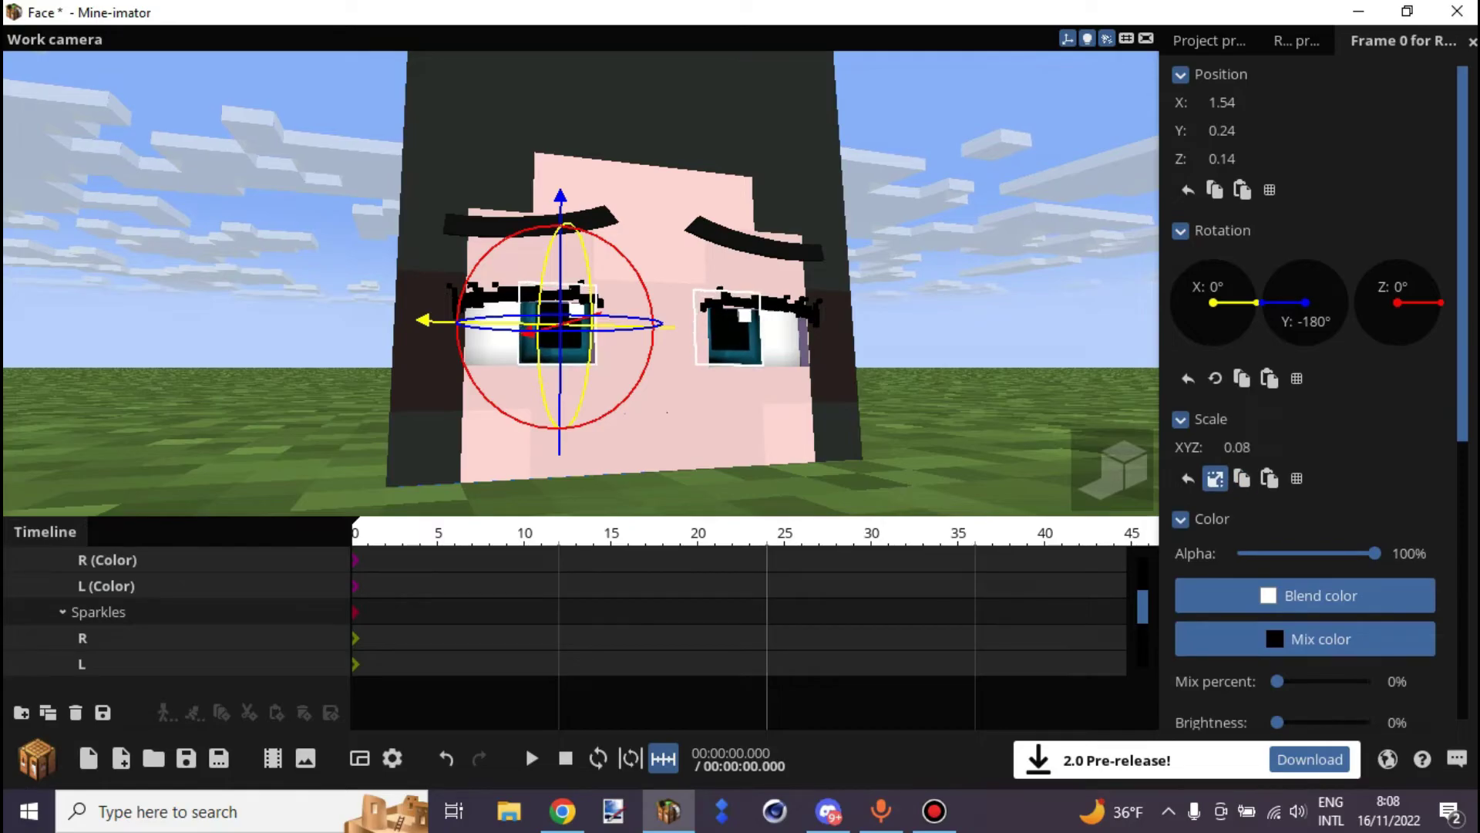
Select R (Color) alone and shift the right pupil slightly toward the nose.
double_click(98, 612)
scroll(97, 612, up, 1)
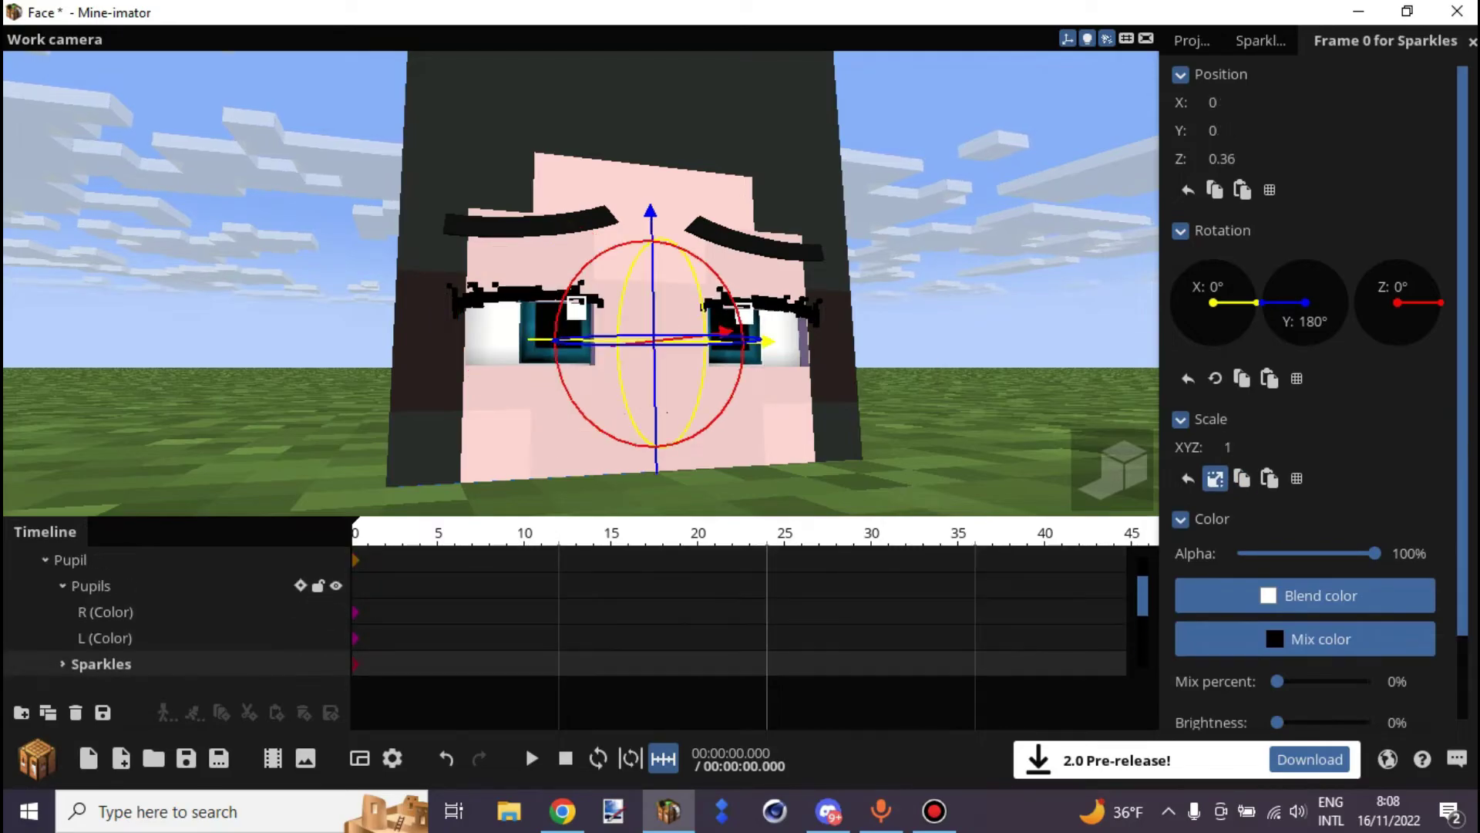
click(100, 612)
scroll(100, 617, down, 1)
click(83, 638)
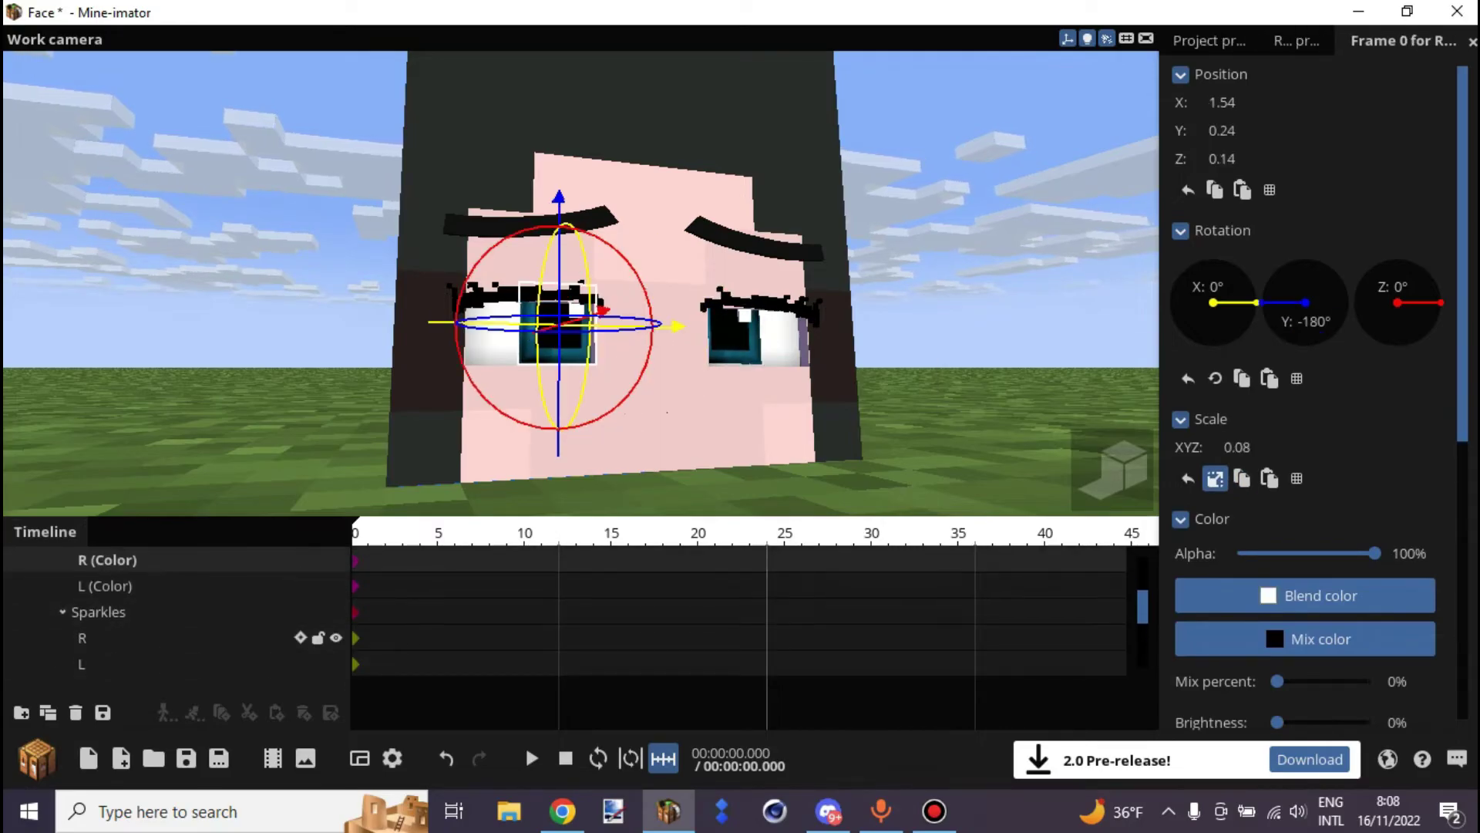
drag(423, 320, 415, 320)
Select L (Color) alone and shift the left pupil toward the nose to an X position of about 1.45.
click(106, 585)
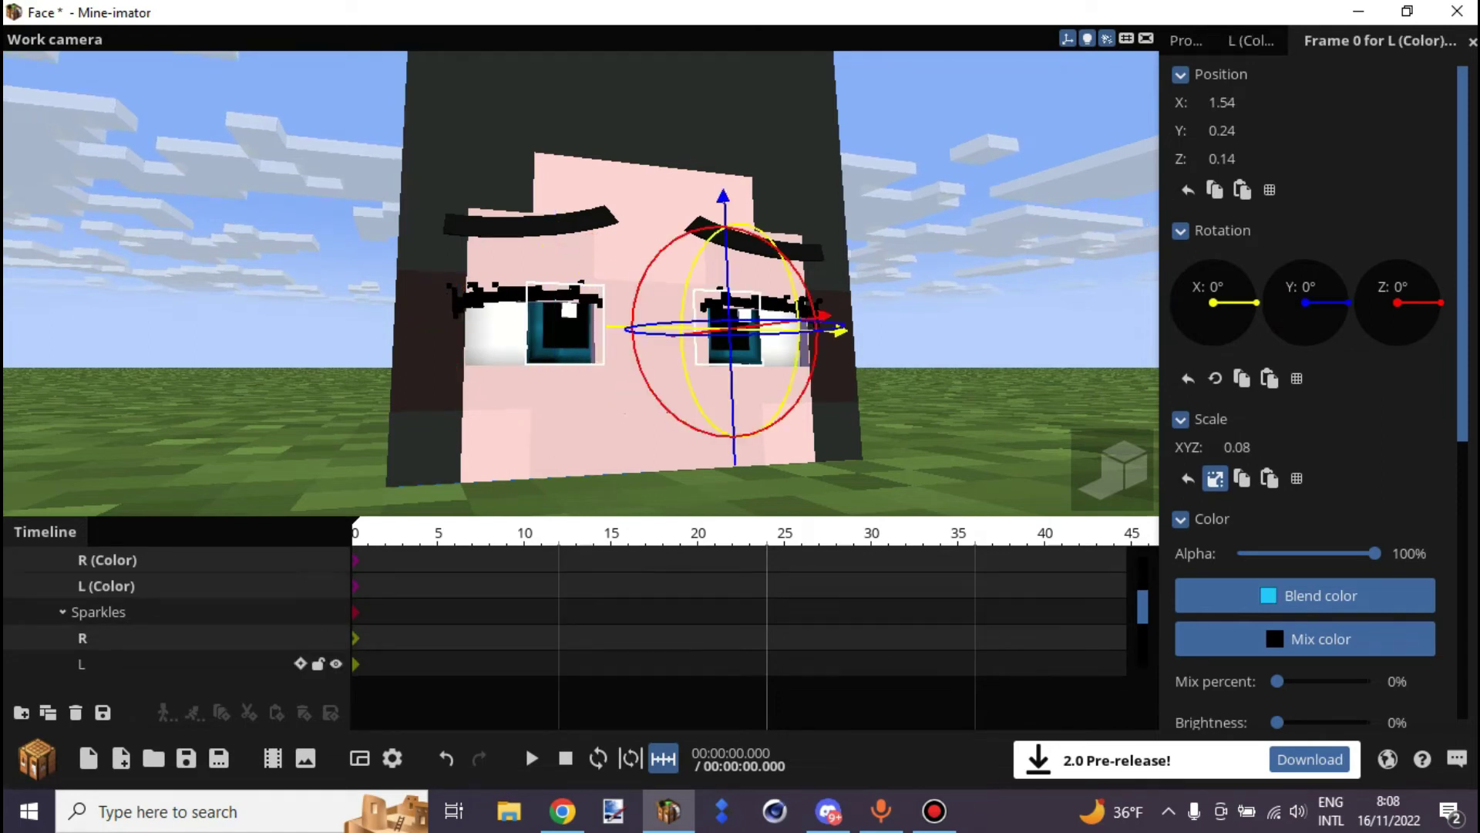
click(98, 611)
click(106, 586)
shift+click(83, 664)
drag(616, 327, 606, 325)
click(83, 638)
click(106, 586)
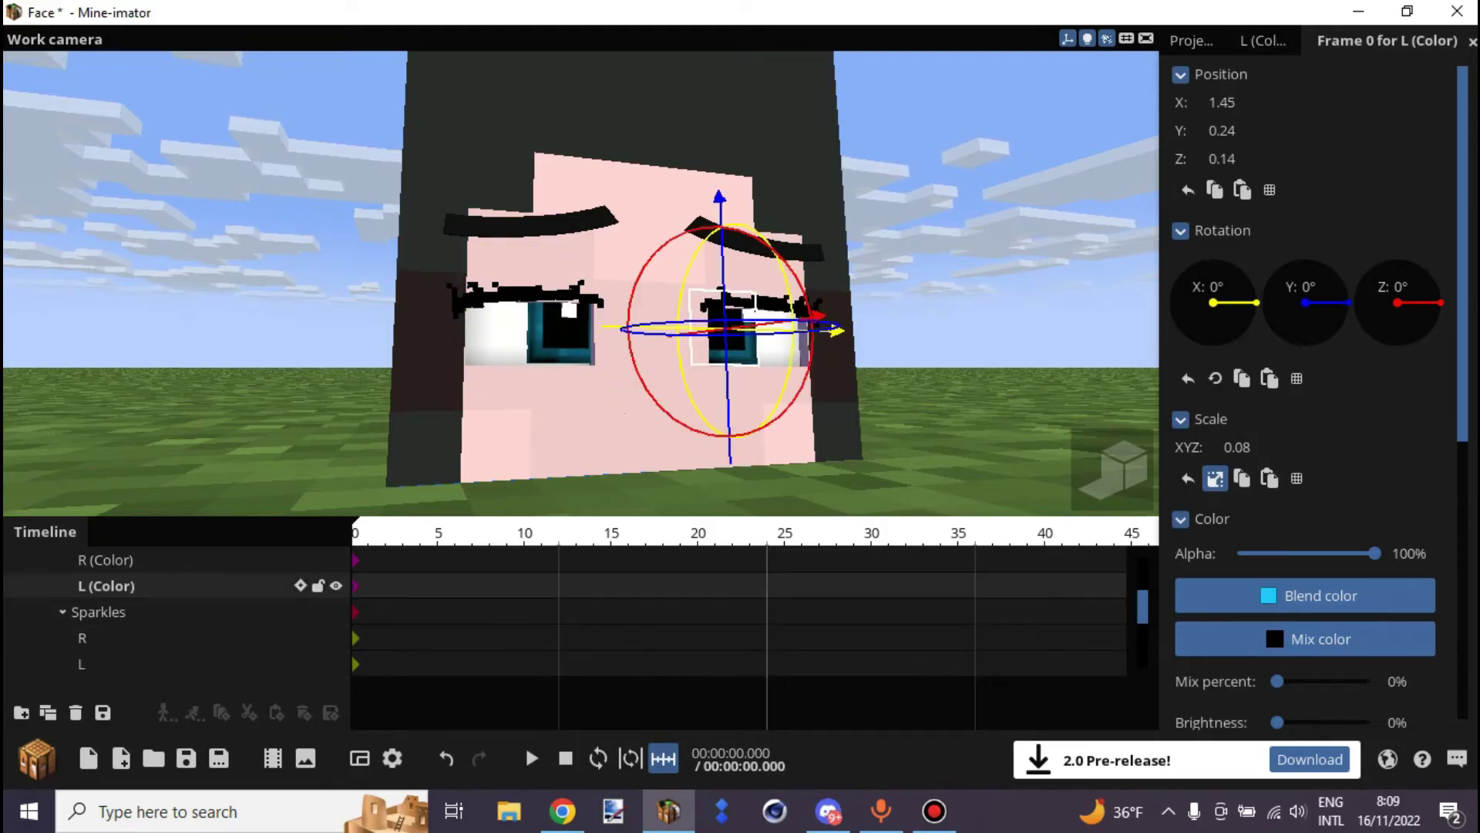
Try nudging the pupil and sparkle parts sideways, and undo the moves.
drag(625, 414, 570, 374)
shift+click(83, 663)
key(ctrl+z)
click(82, 638)
shift+click(83, 664)
drag(630, 326, 622, 324)
key(ctrl+z)
Try raising the whole Pupil group to a Y position of about 2.11.
click(98, 612)
scroll(98, 590, up, 1)
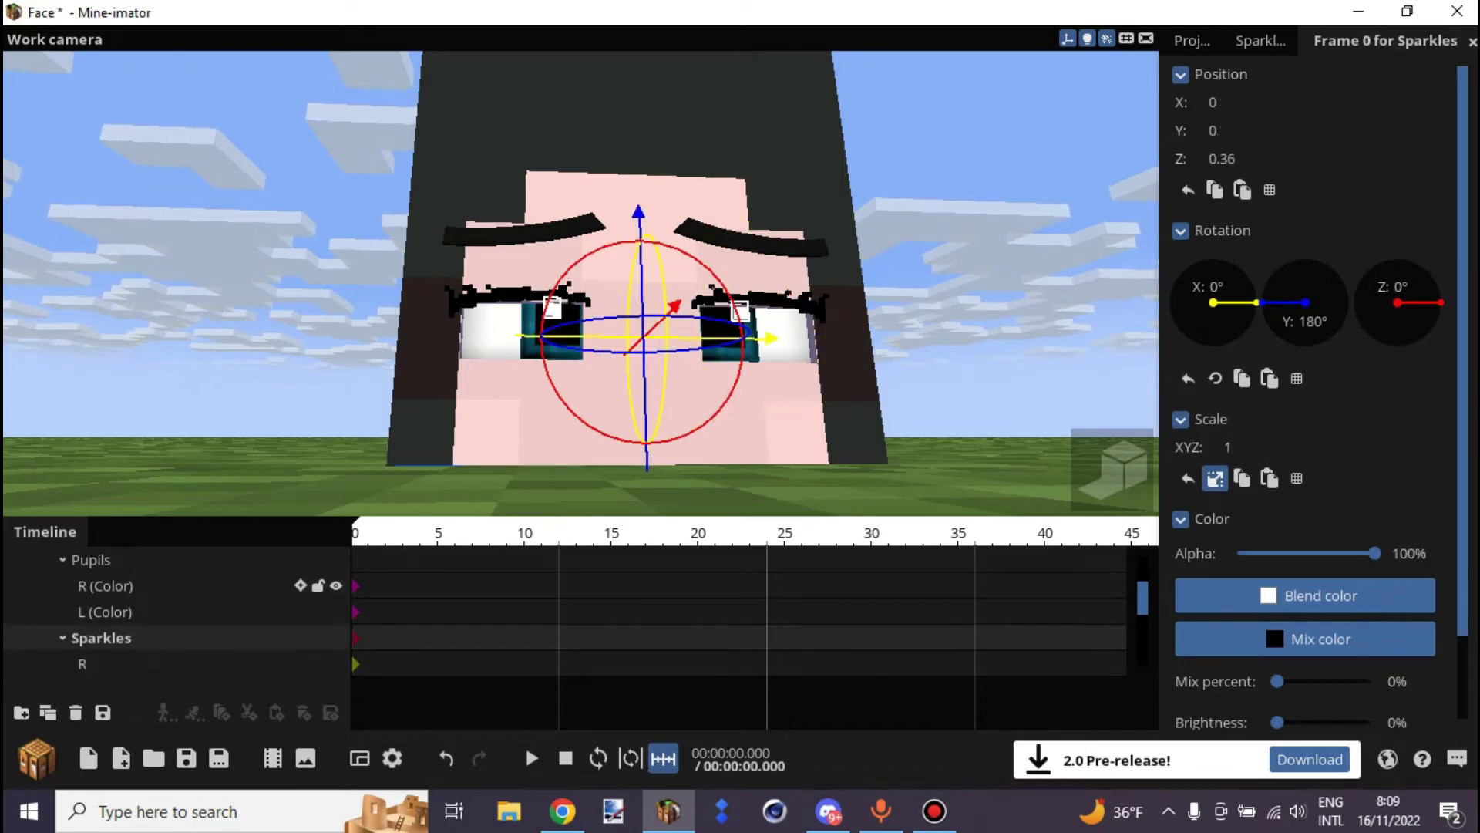
scroll(99, 586, up, 2)
click(77, 586)
drag(637, 239, 636, 238)
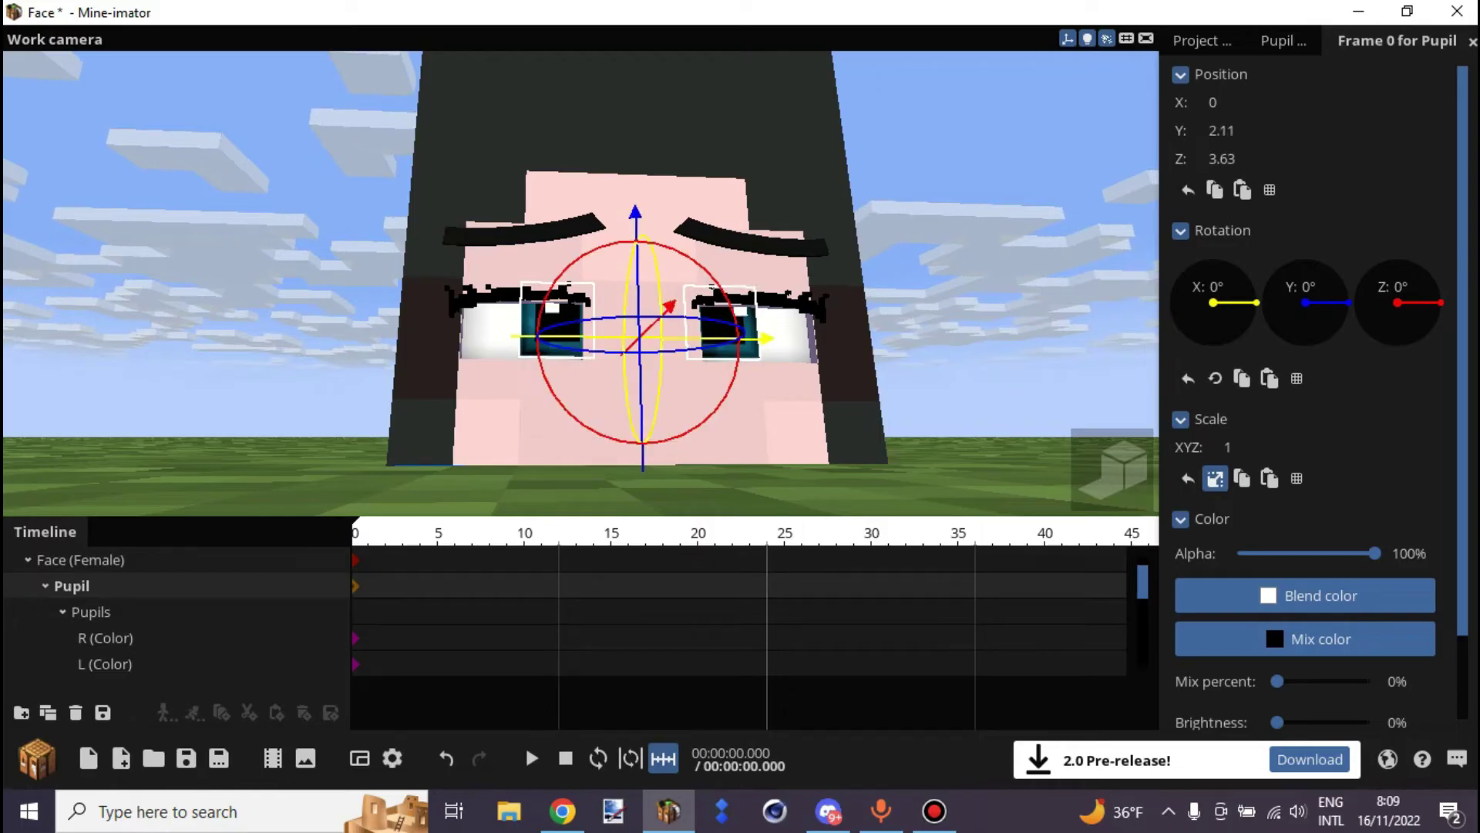
Undo the last vertical move of the Pupil group.
click(105, 637)
key(ctrl+z)
key(ctrl+z)
key(ctrl+z)
key(ctrl+z)
key(ctrl+z)
key(ctrl+z)
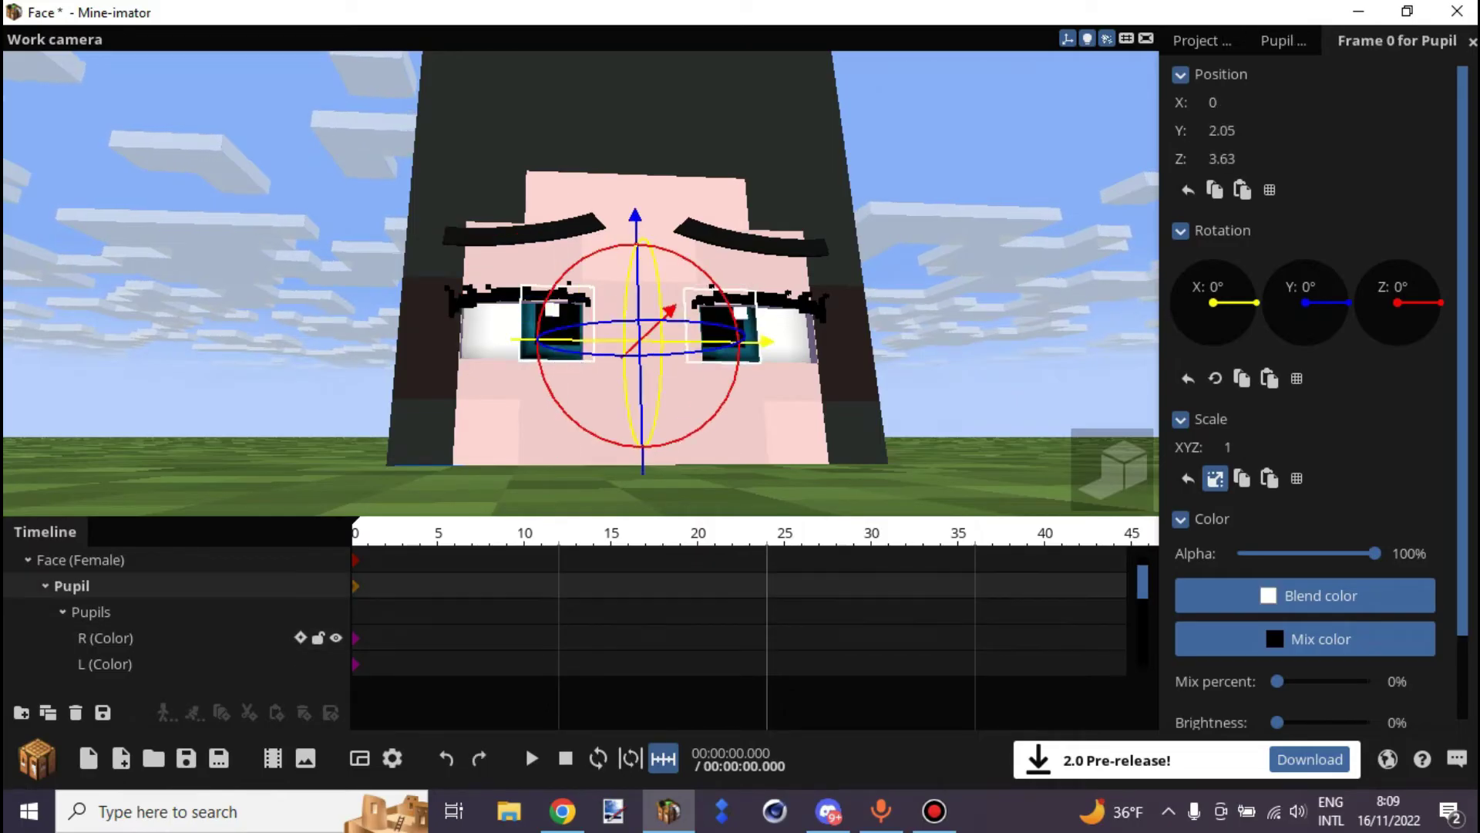
Collapse the Pupils and Sparkles groups and raise the whole Pupil group to a Y position of about 2.09.
click(104, 663)
click(104, 637)
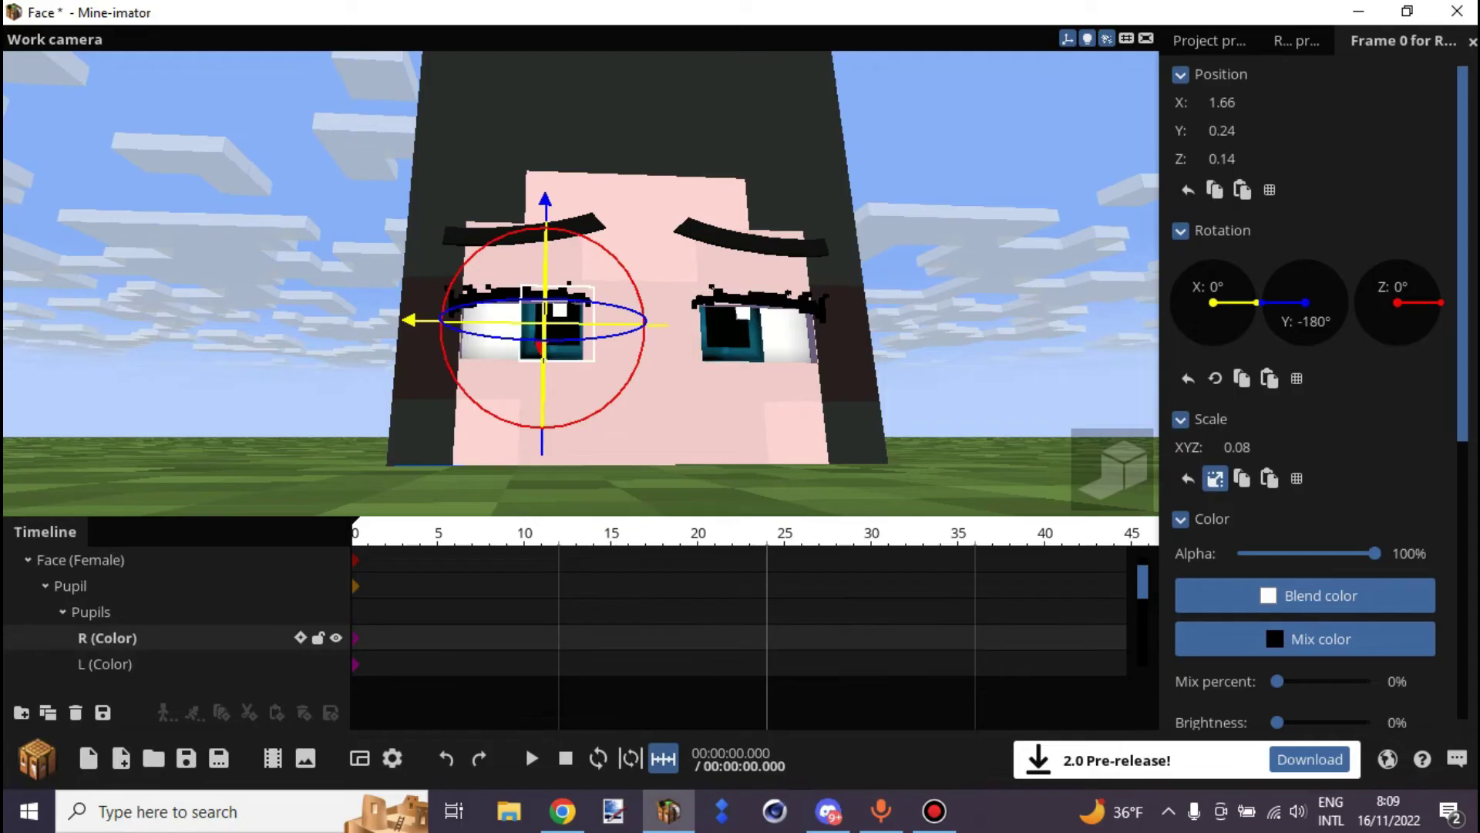
click(254, 346)
drag(254, 347, 339, 370)
click(62, 612)
click(71, 586)
click(62, 638)
drag(612, 213, 611, 209)
click(887, 309)
Shift the whole Pupil group sideways to an X position of about -0.21.
drag(887, 309, 713, 236)
scroll(888, 282, down, 3)
scroll(708, 293, up, 4)
scroll(708, 293, down, 3)
right_drag(586, 277, 586, 278)
mouse_move(586, 278)
mouse_down()
mouse_move(555, 270)
mouse_move(551, 235)
mouse_move(535, 274)
mouse_move(595, 278)
mouse_up()
scroll(580, 282, up, 2)
scroll(581, 282, up, 2)
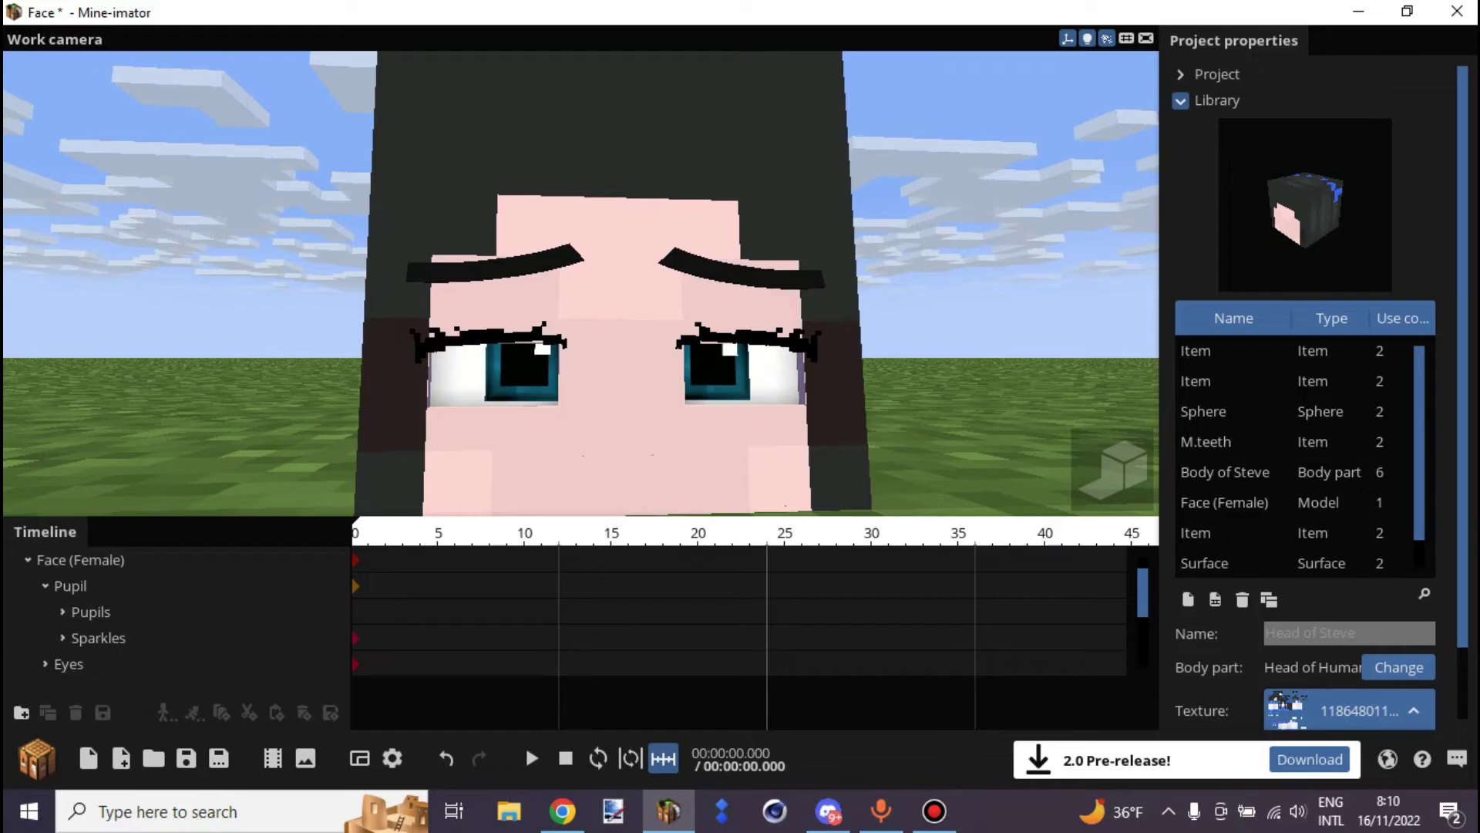
right_drag(586, 278, 586, 278)
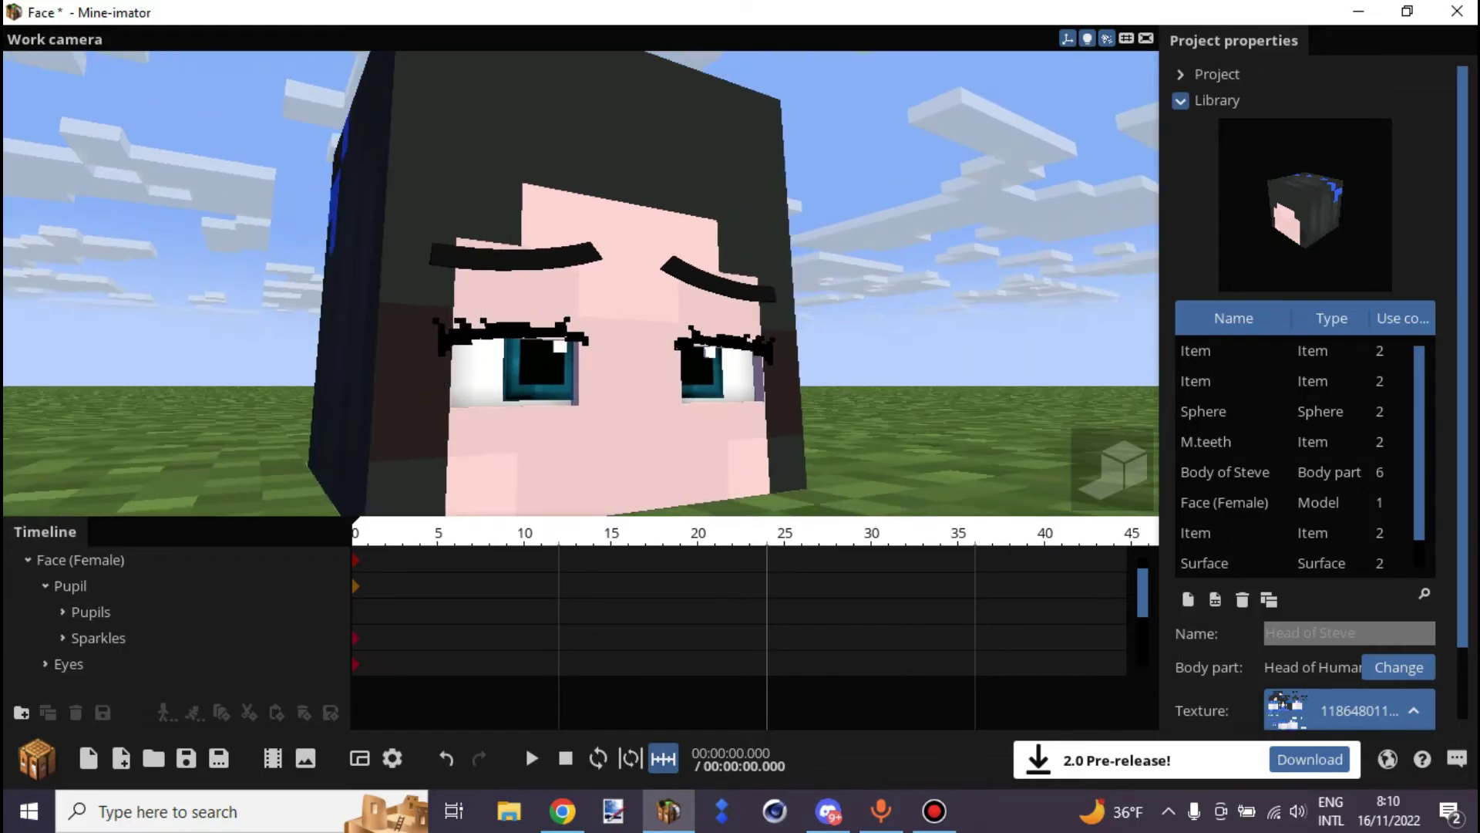
click(70, 586)
drag(713, 376, 706, 377)
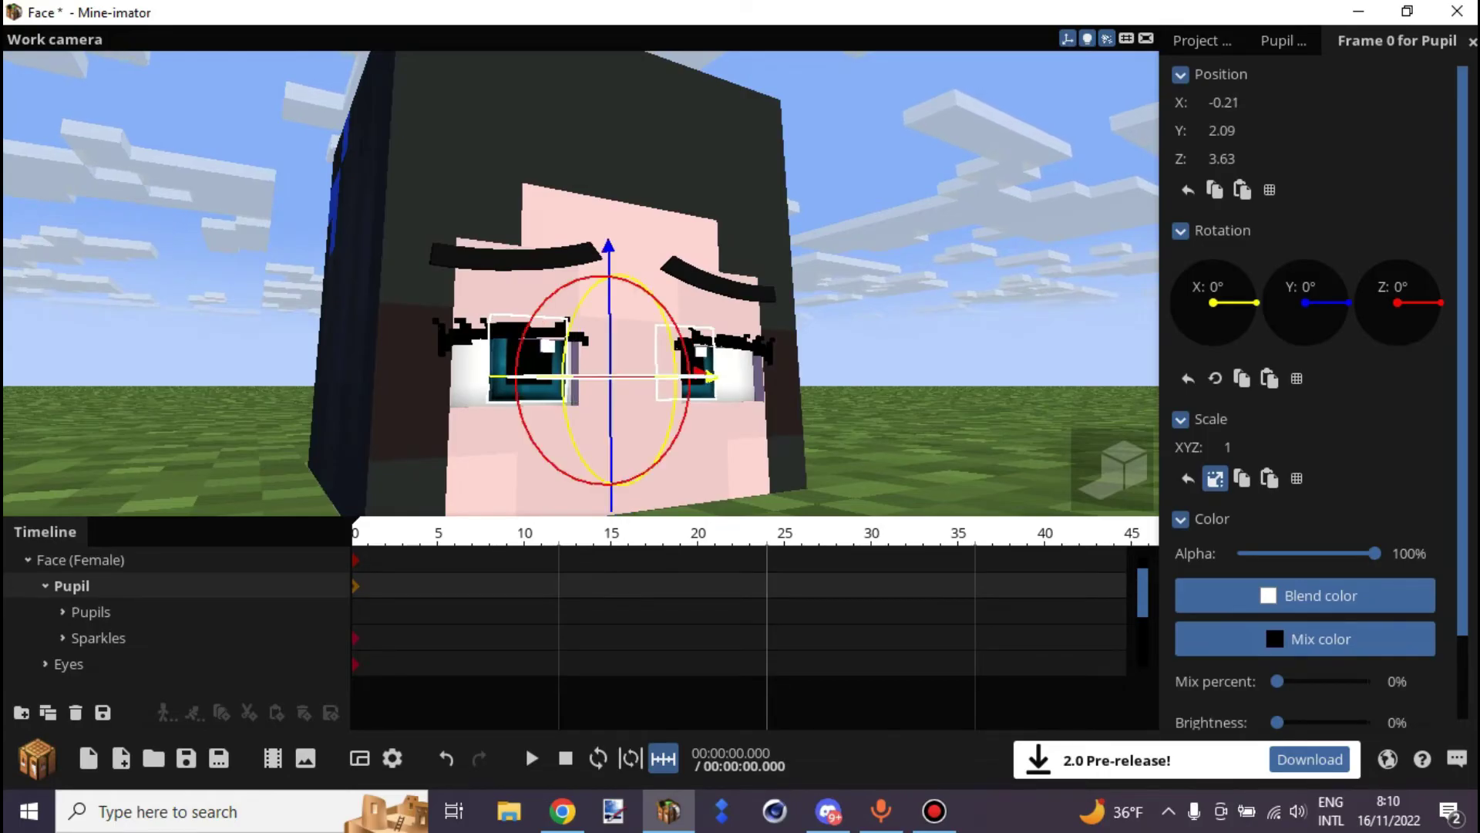
click(886, 339)
Examine the whole head from farther away, and select the Eyelashes group to inspect it up close.
key(s)
mouse_move(886, 340)
right_down()
mouse_move(881, 325)
mouse_move(880, 363)
right_up()
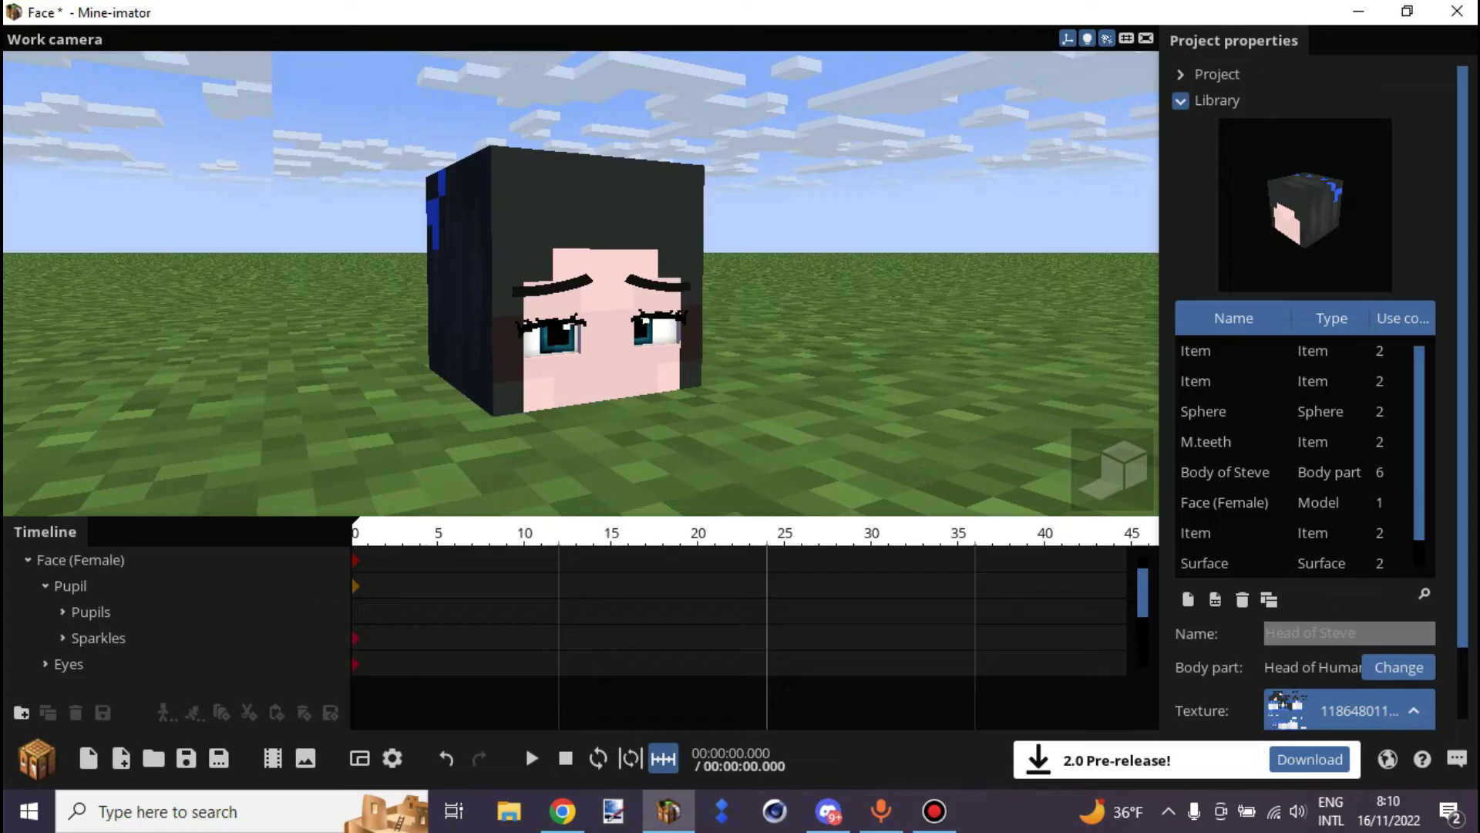
drag(580, 308, 600, 291)
right_drag(581, 291, 582, 310)
scroll(88, 611, down, 4)
click(89, 586)
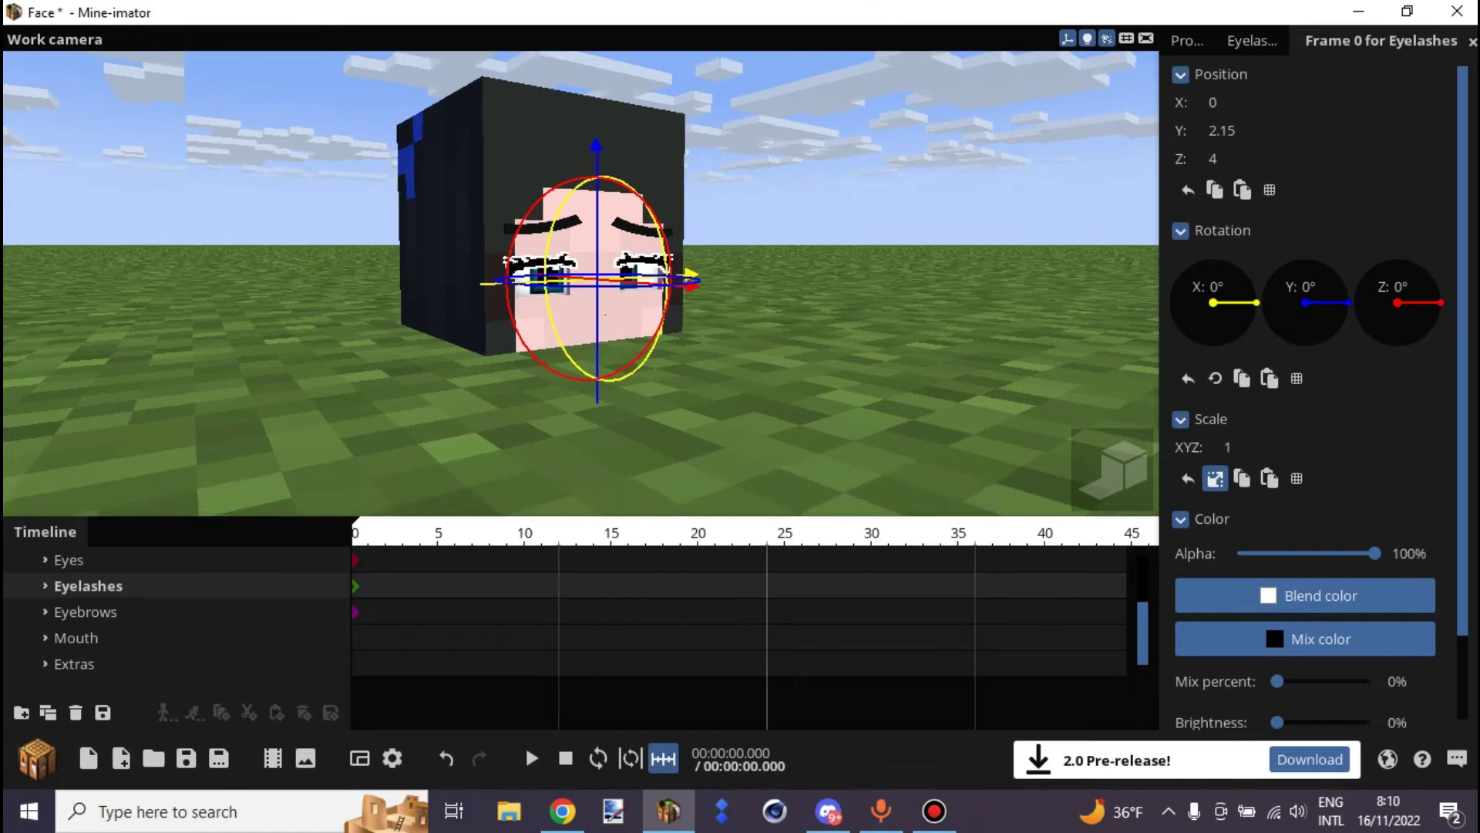
scroll(605, 314, up, 6)
drag(605, 314, 578, 305)
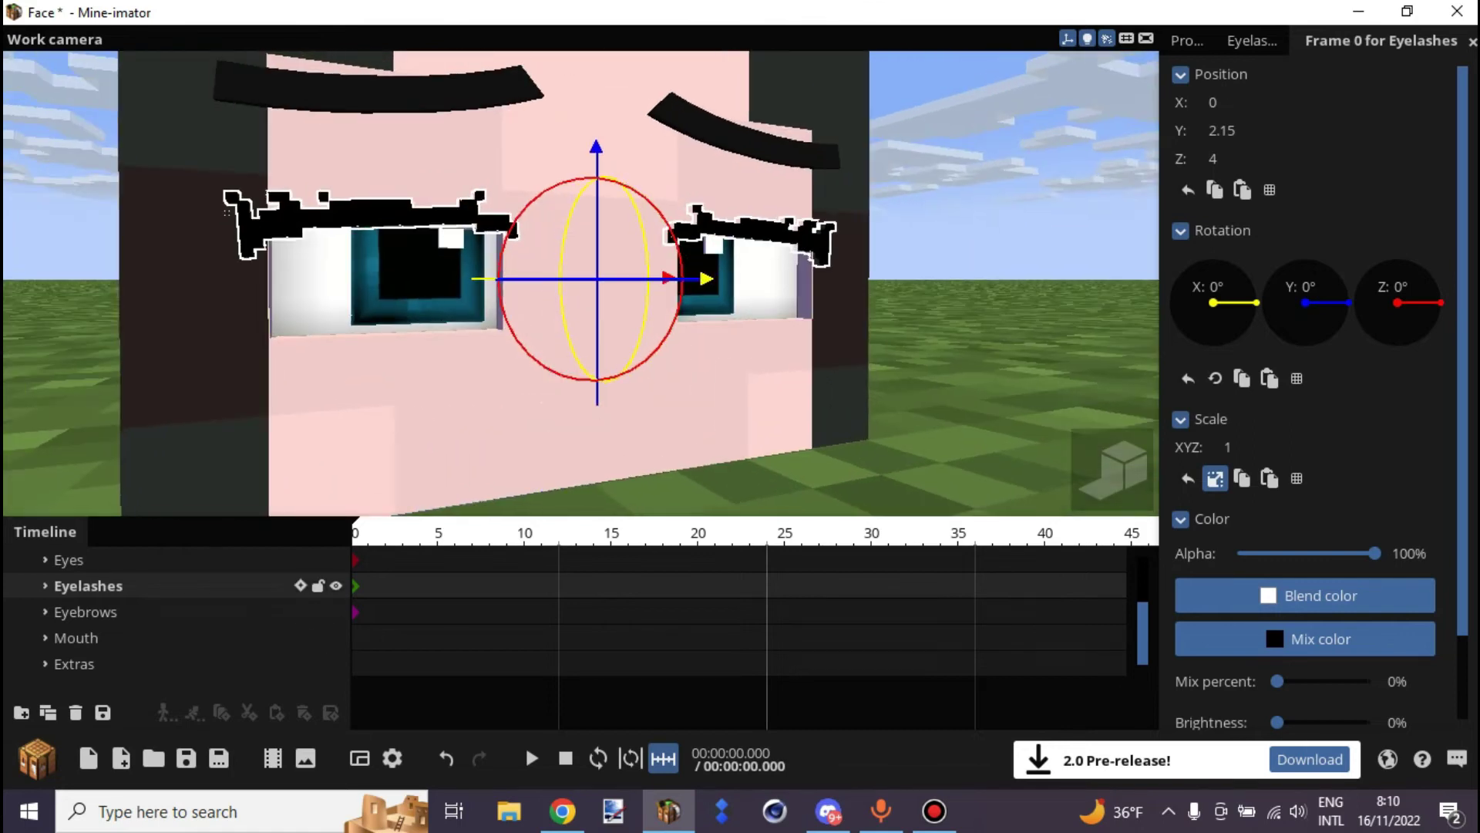
Expand the Eyes group and raise the Bottom Right Eyelid and Bottom Left Eyelid together slightly.
click(46, 560)
scroll(139, 626, down, 2)
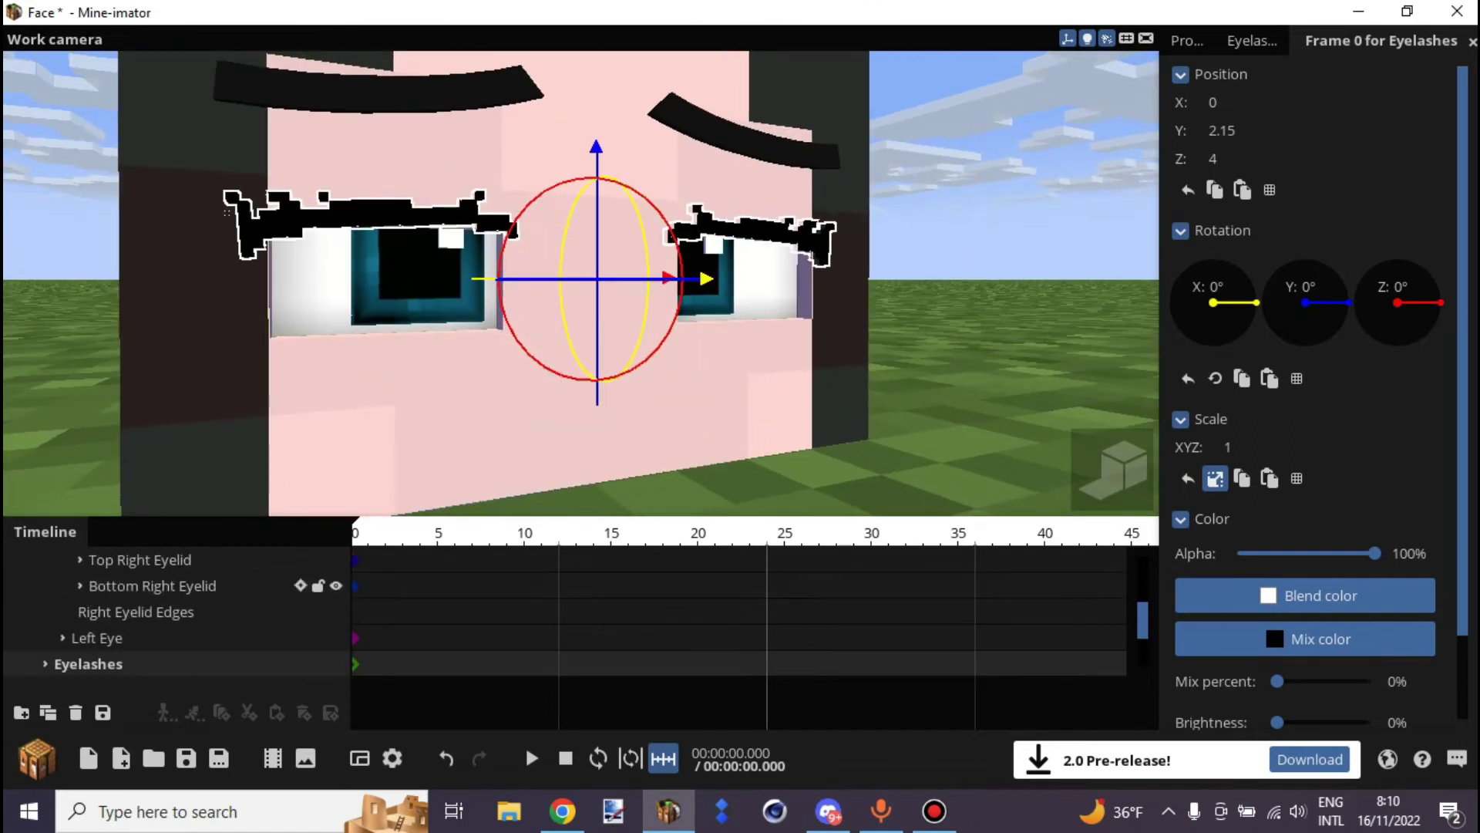
click(158, 586)
click(62, 637)
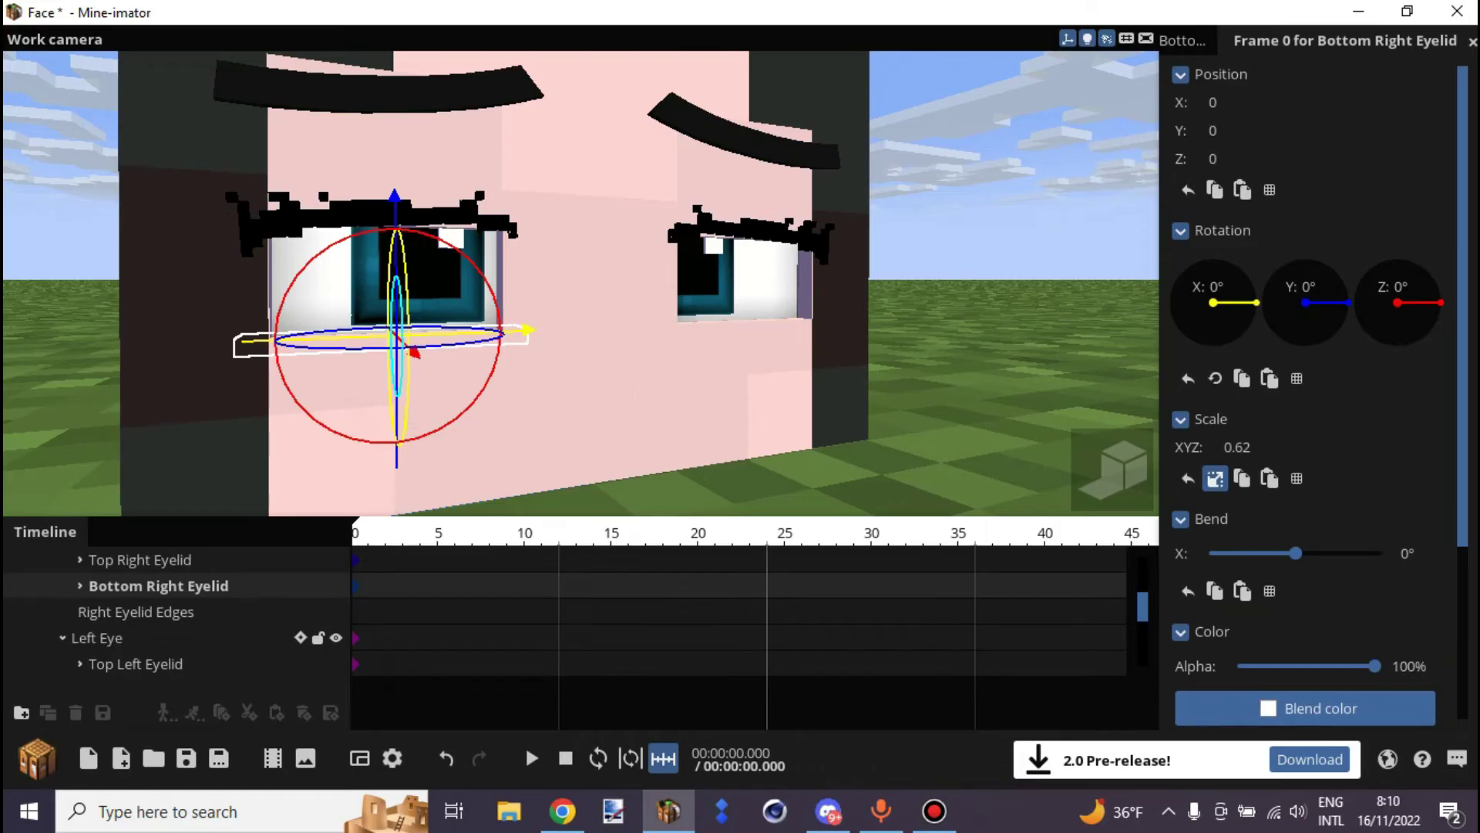
scroll(177, 638, down, 1)
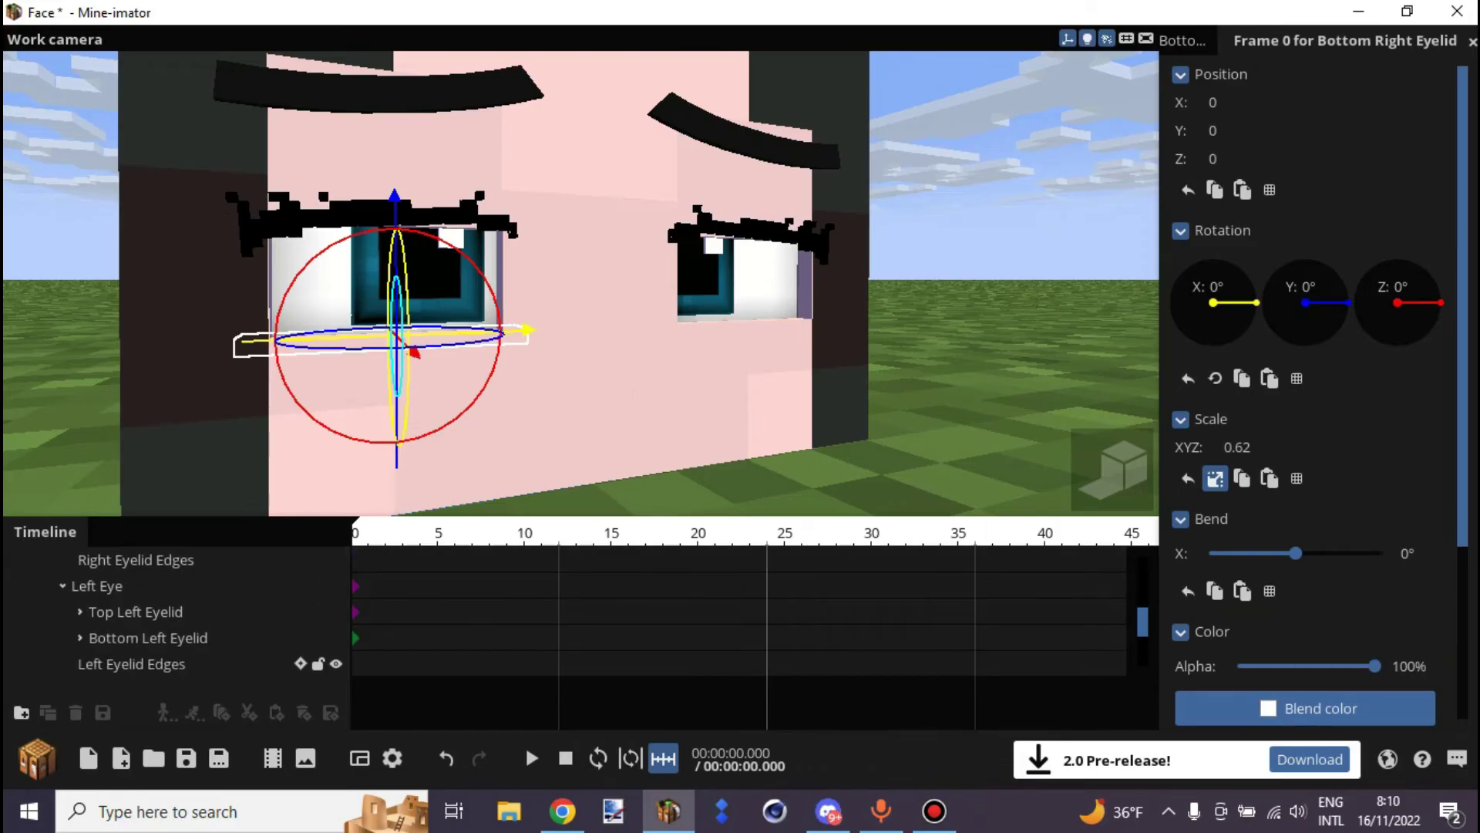
shift+click(154, 638)
mouse_move(716, 335)
mouse_down()
mouse_move(718, 350)
mouse_move(715, 325)
mouse_up()
click(948, 324)
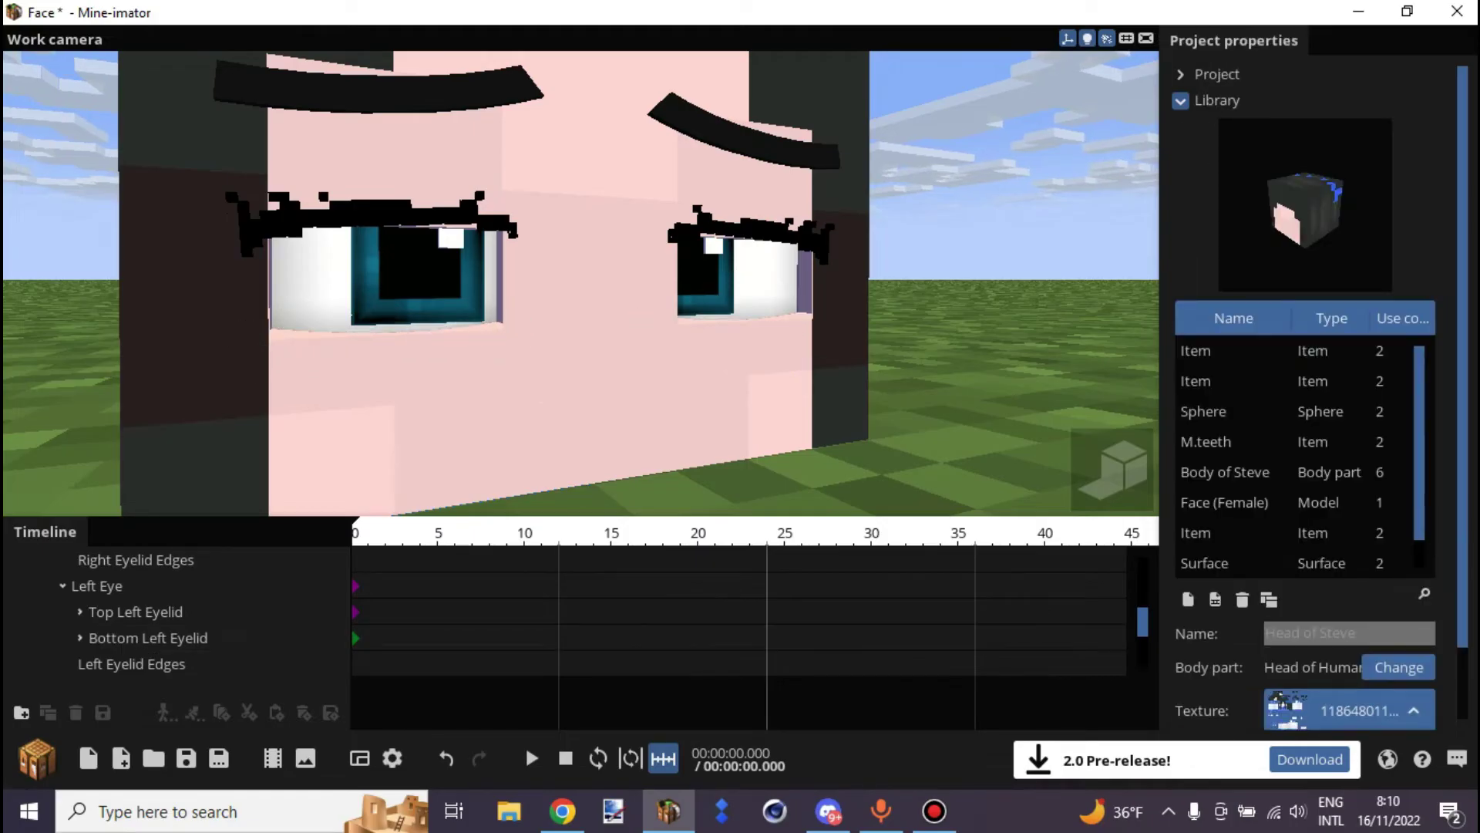
Inspect the Right Eyelid Edges and collapse the Left Eye and Eyes groups in the timeline.
scroll(848, 332, down, 2)
drag(848, 331, 814, 305)
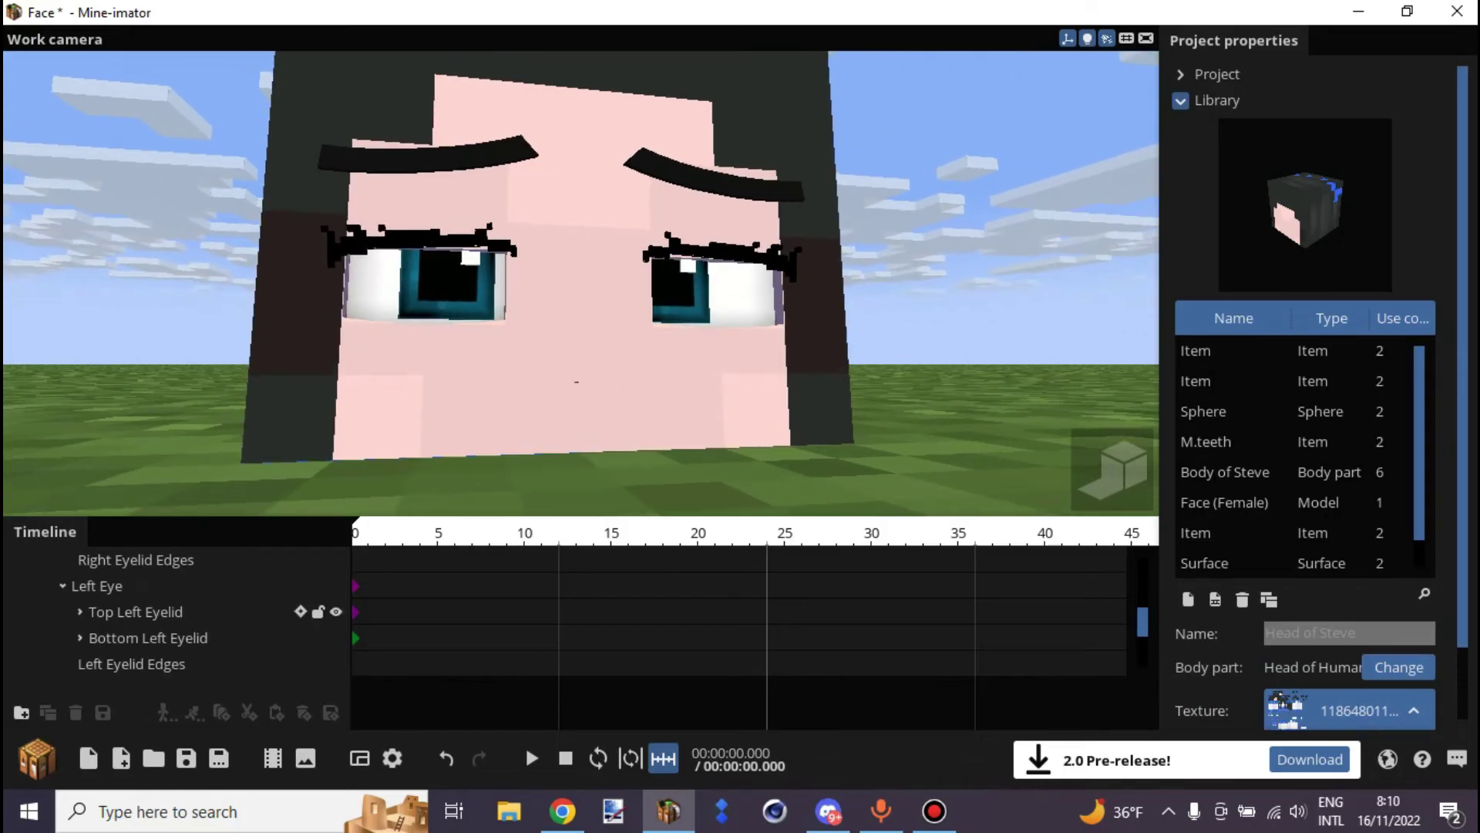
click(136, 561)
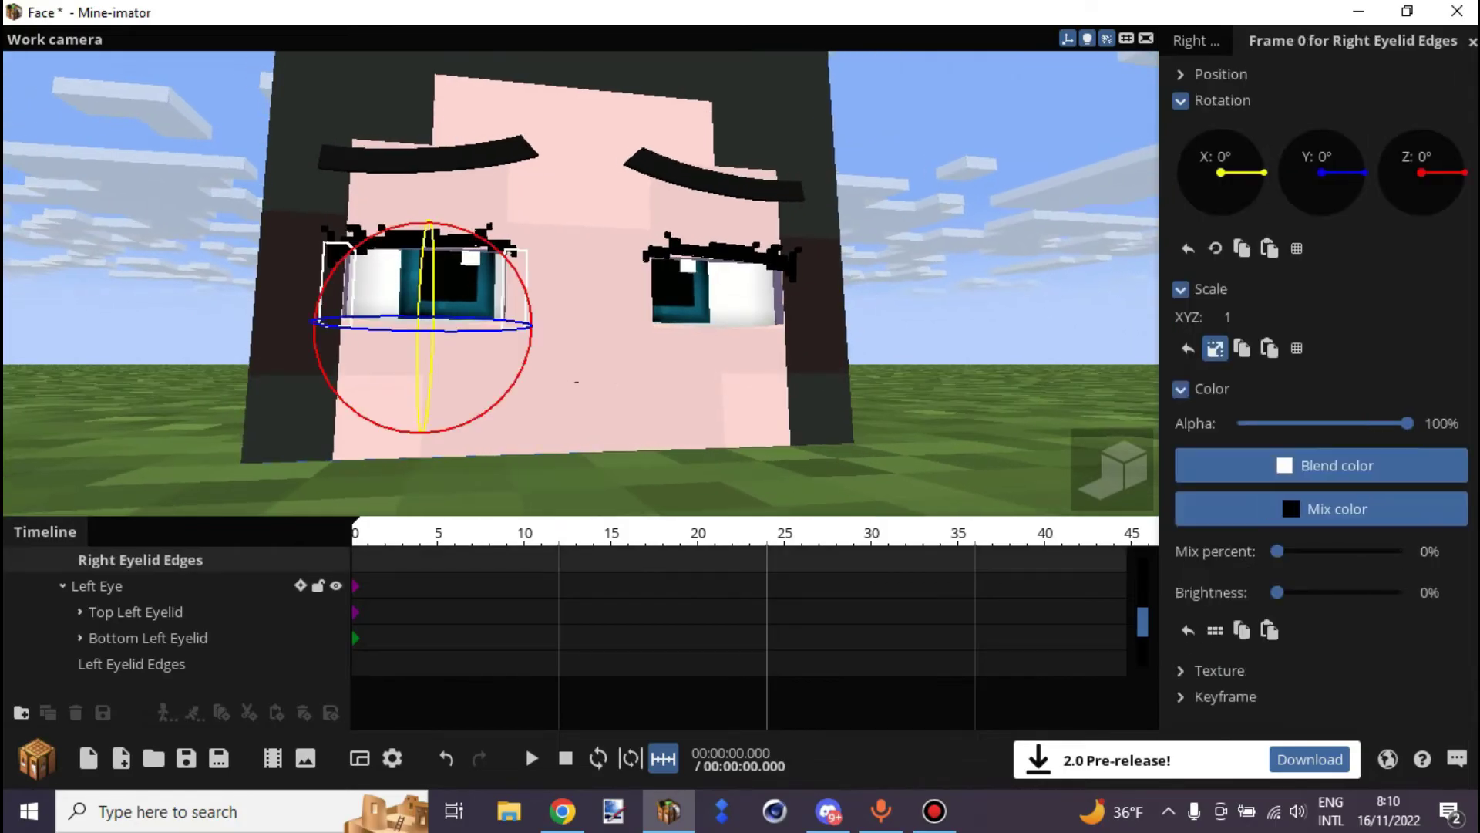
click(62, 586)
scroll(62, 586, up, 2)
click(63, 586)
click(45, 560)
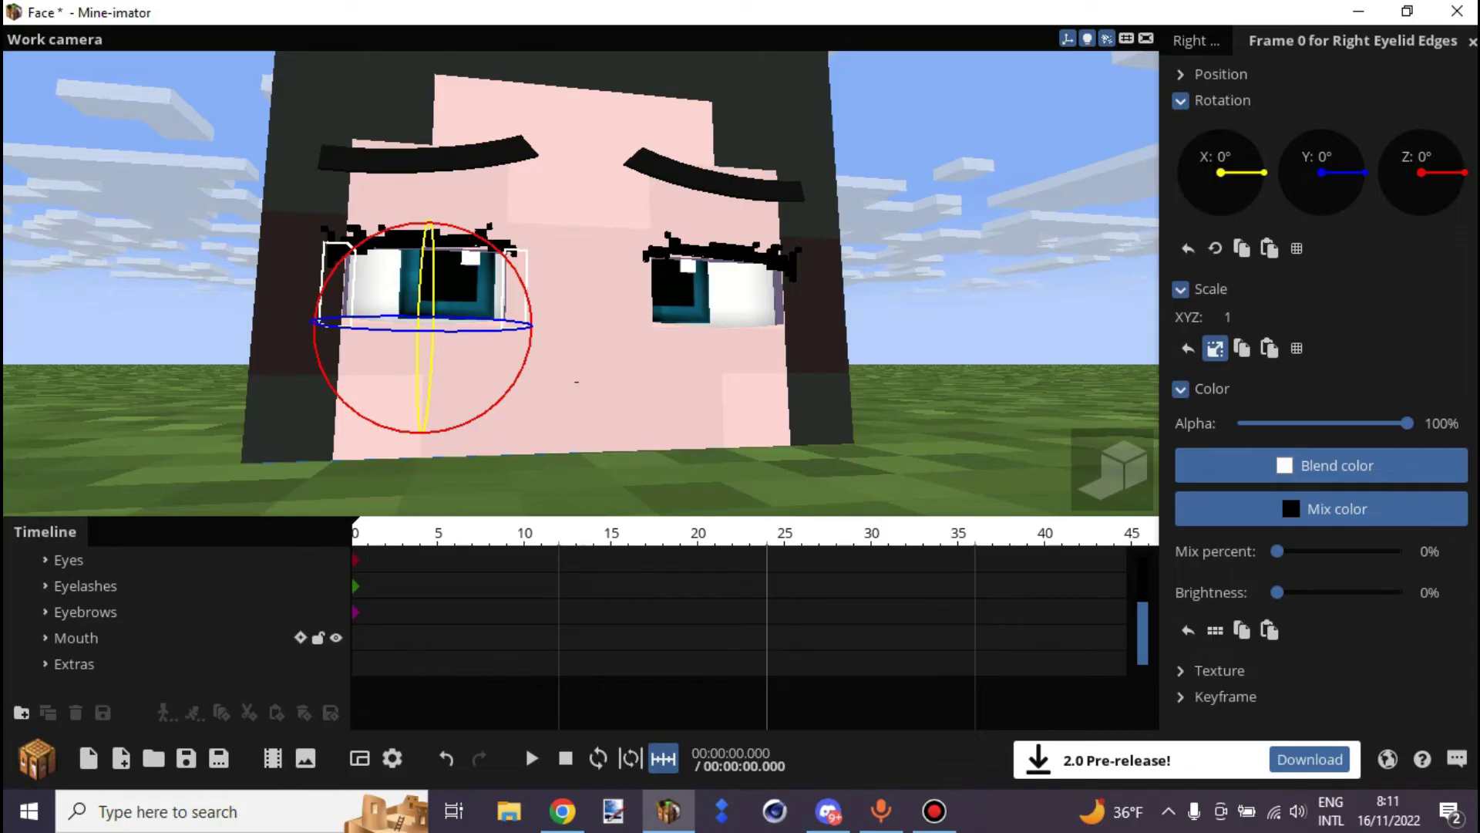
Expand the Mouth group in the timeline and select its Mouth (Scale) part.
click(116, 637)
scroll(115, 586, up, 2)
scroll(116, 586, down, 2)
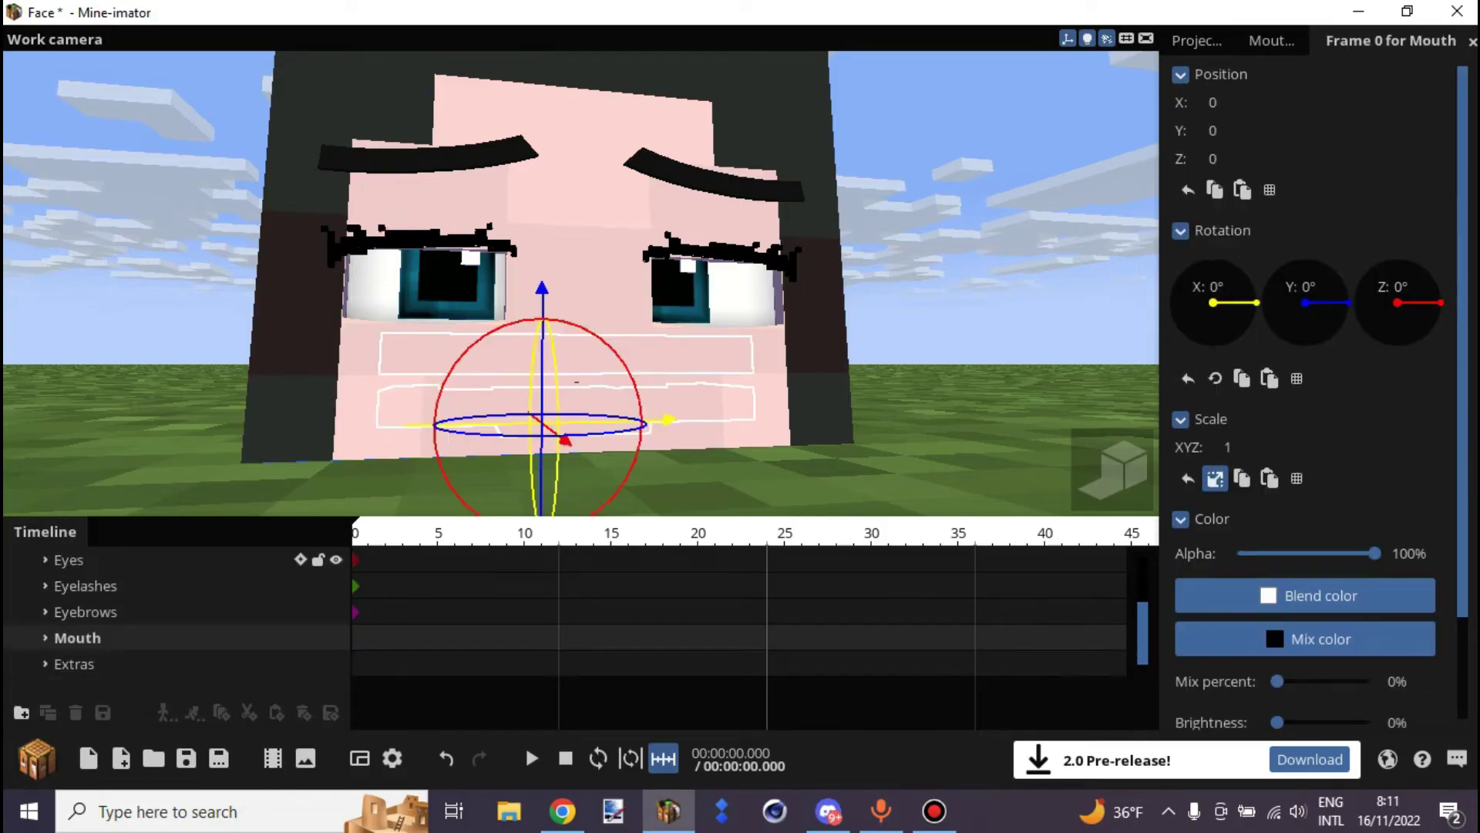
right_drag(581, 283, 576, 323)
mouse_move(581, 283)
mouse_down()
mouse_move(600, 274)
mouse_move(567, 298)
mouse_move(595, 279)
mouse_up()
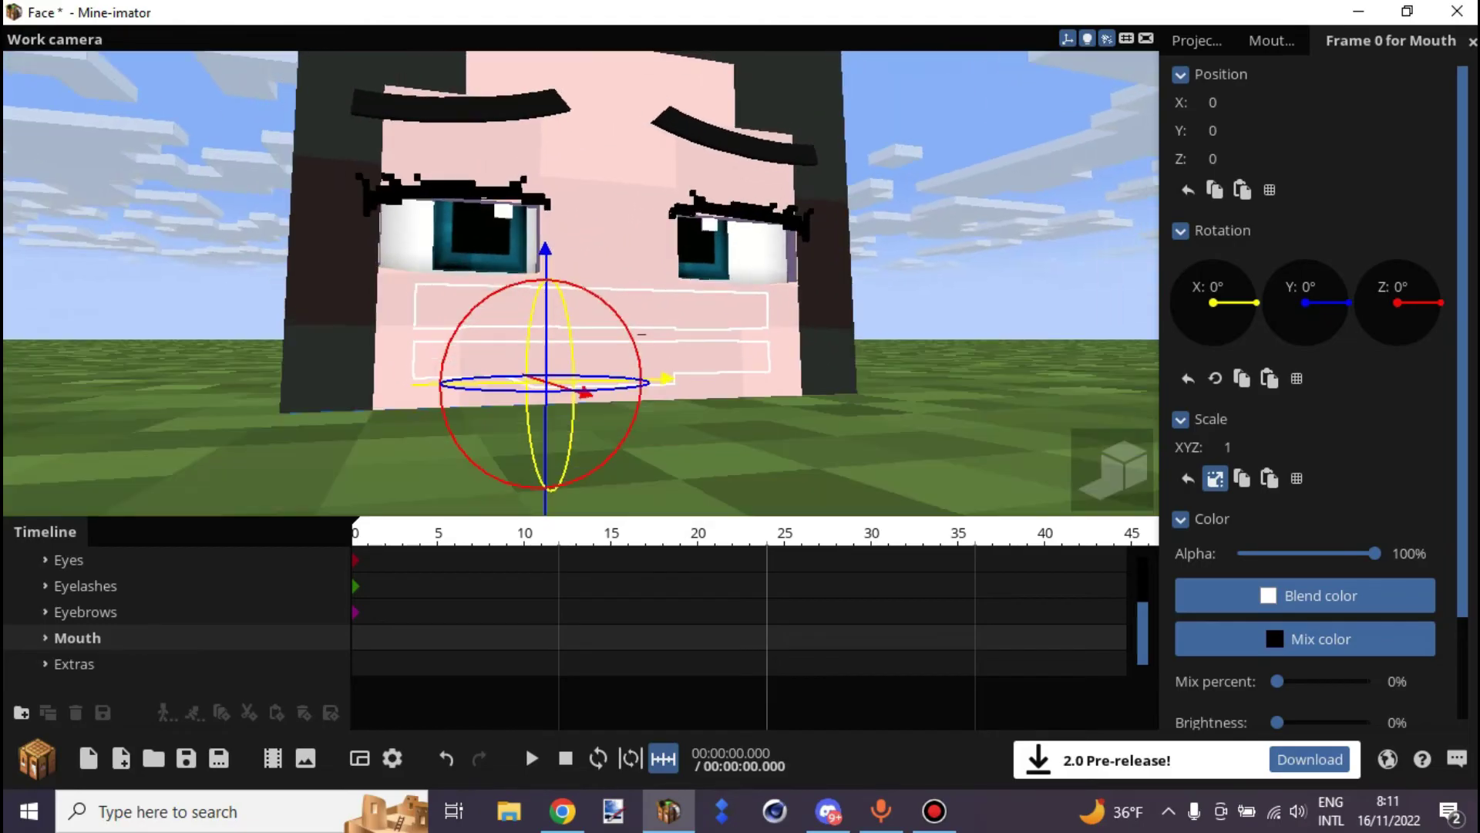
click(45, 638)
scroll(116, 611, down, 3)
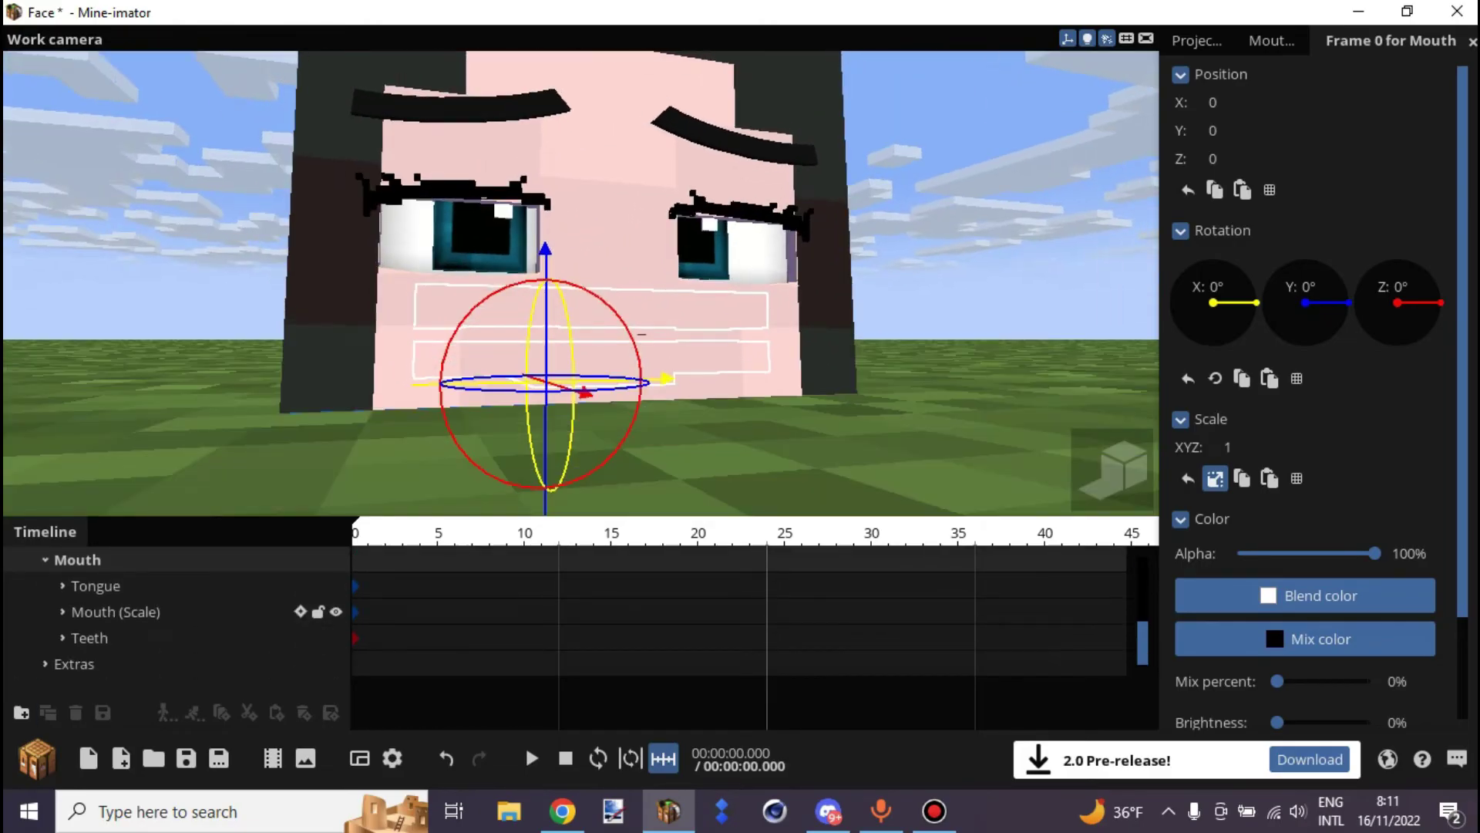
click(116, 611)
click(96, 585)
click(116, 611)
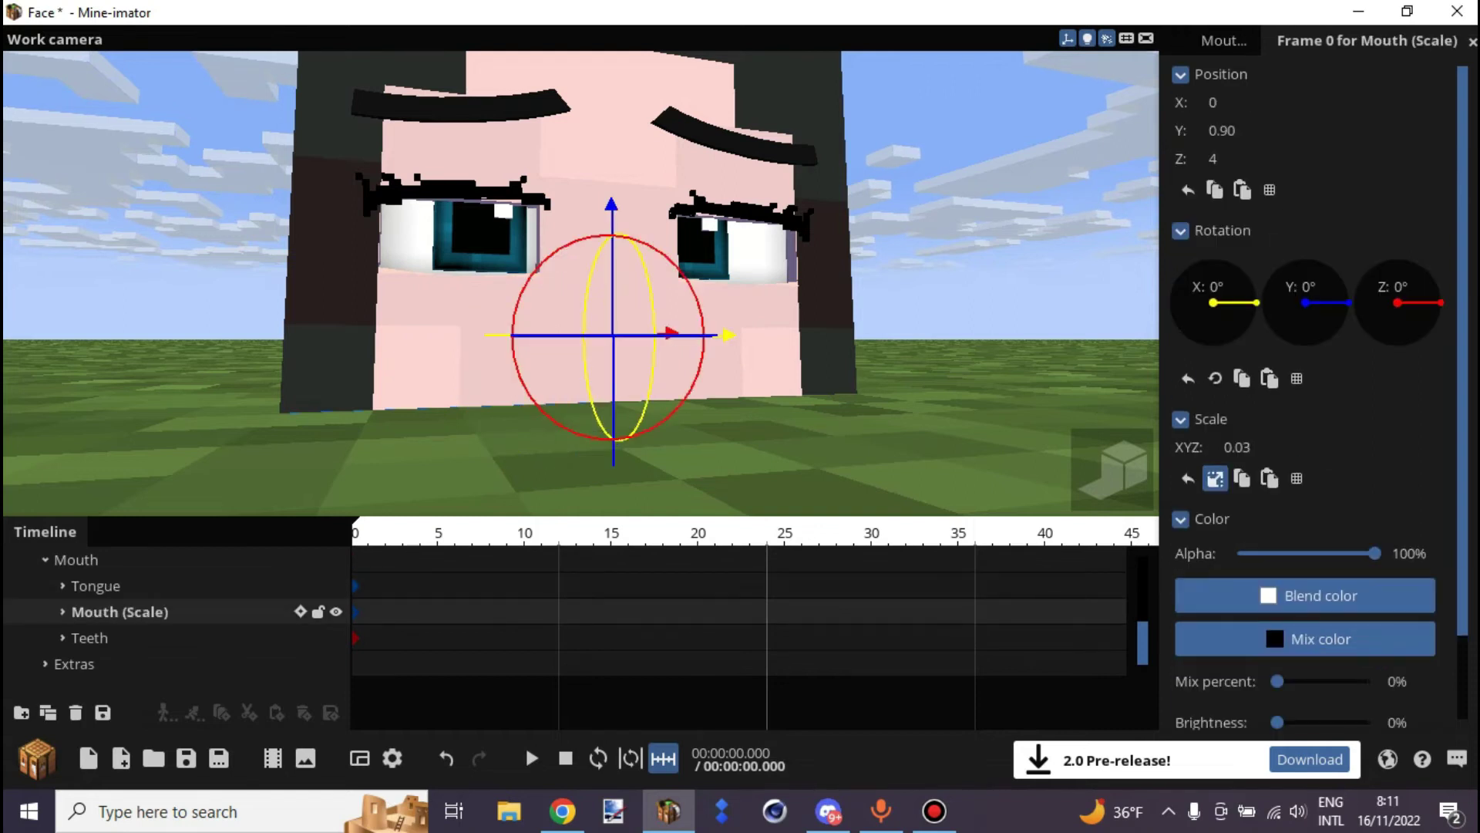
drag(581, 283, 603, 287)
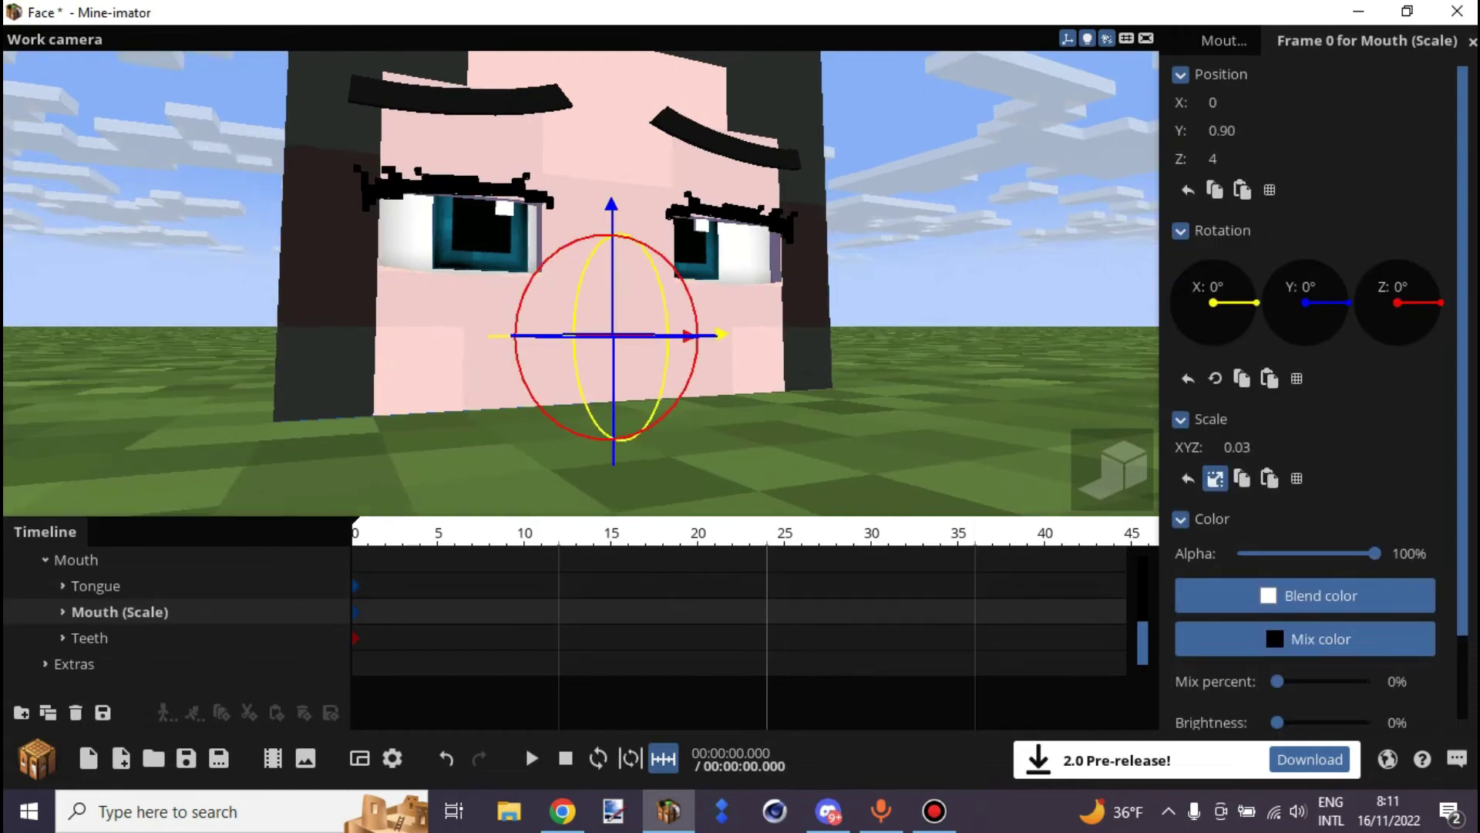
Unlink the scale axes of Mouth (Scale) and enlarge it to an X scale of 0.04 and a Y scale of 0.12.
click(1215, 478)
right_drag(694, 331, 678, 318)
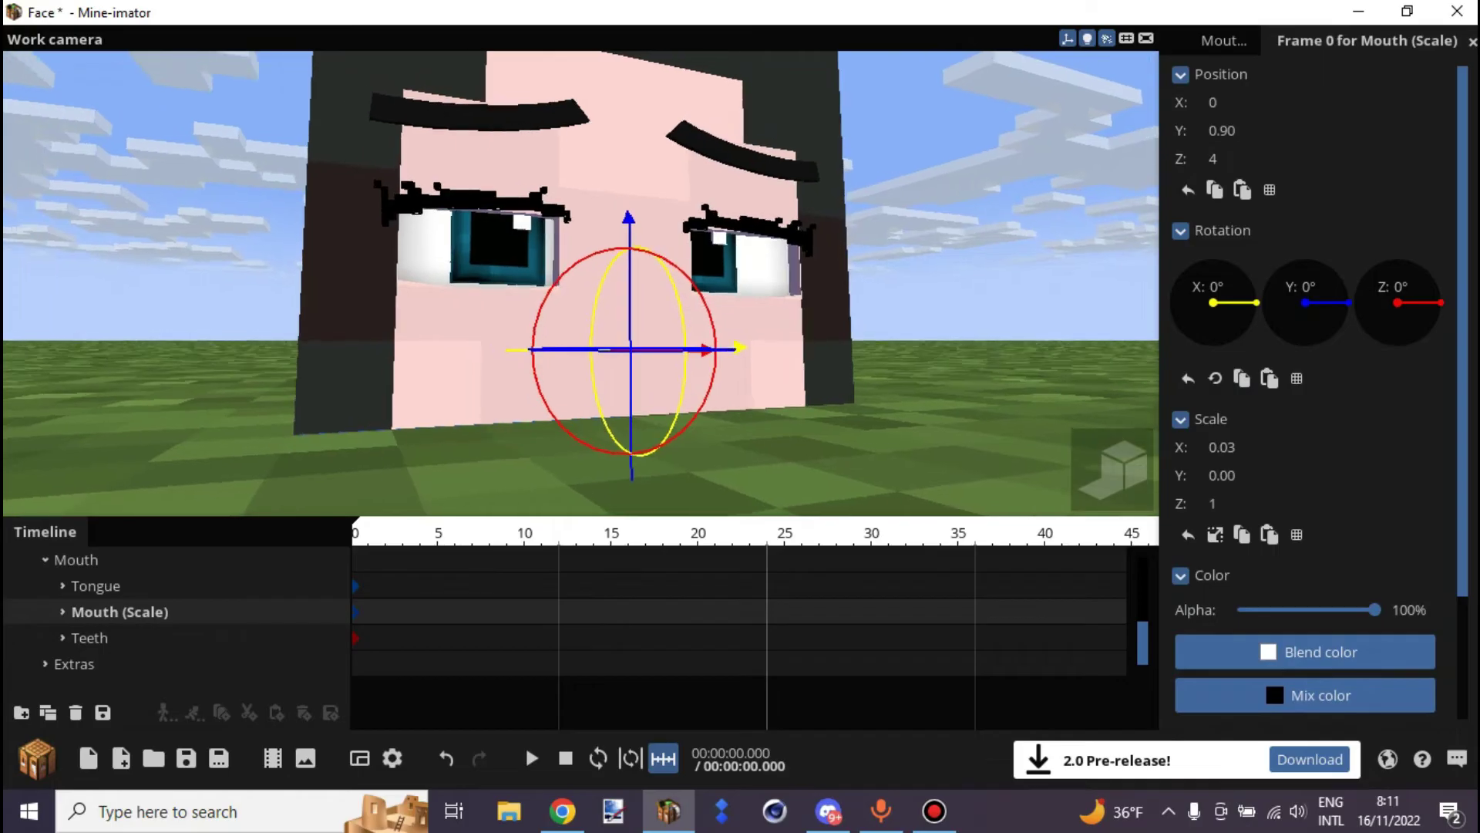
scroll(678, 318, up, 3)
drag(678, 318, 676, 336)
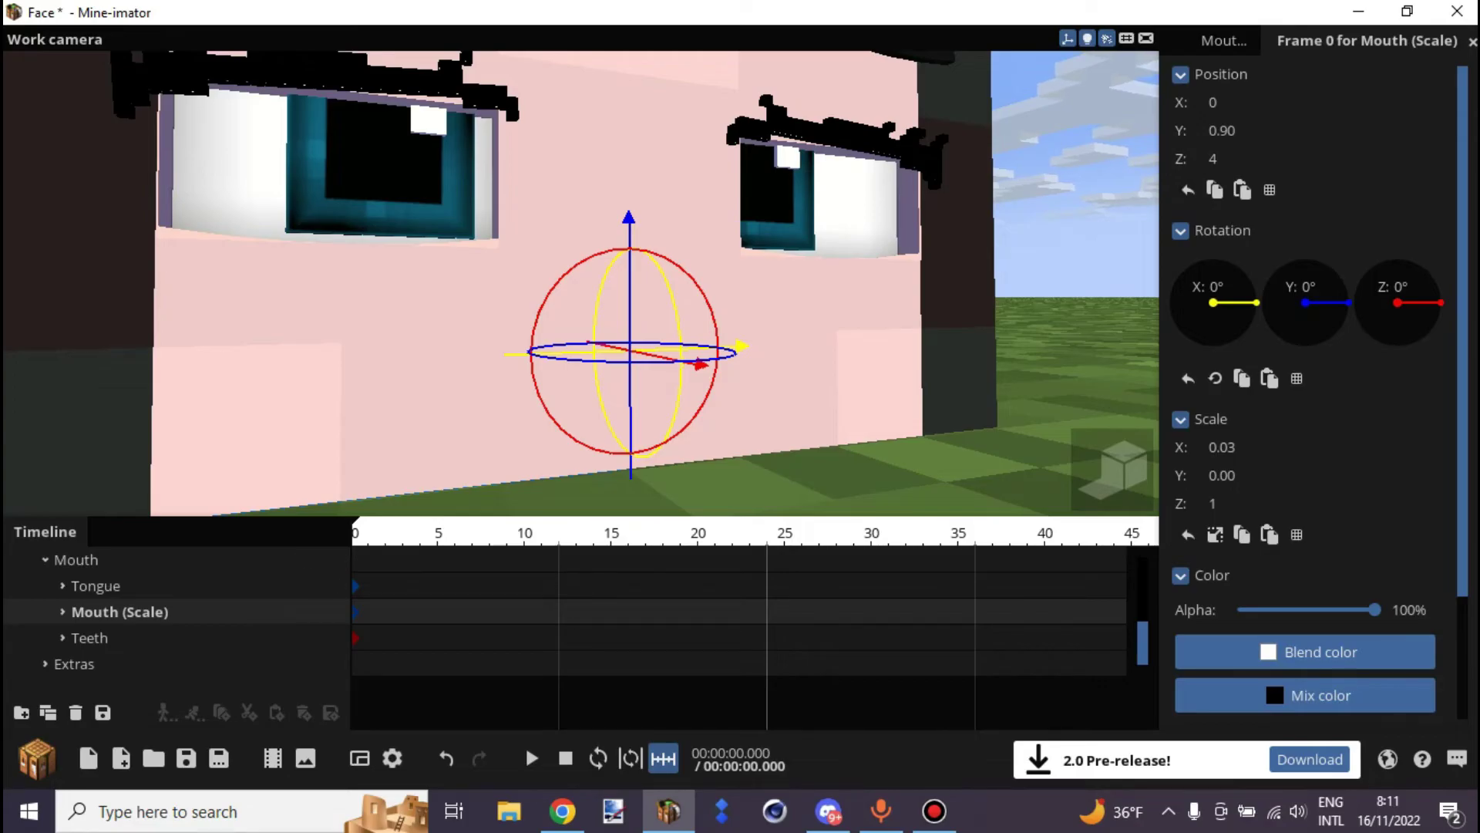
drag(1222, 476, 1180, 447)
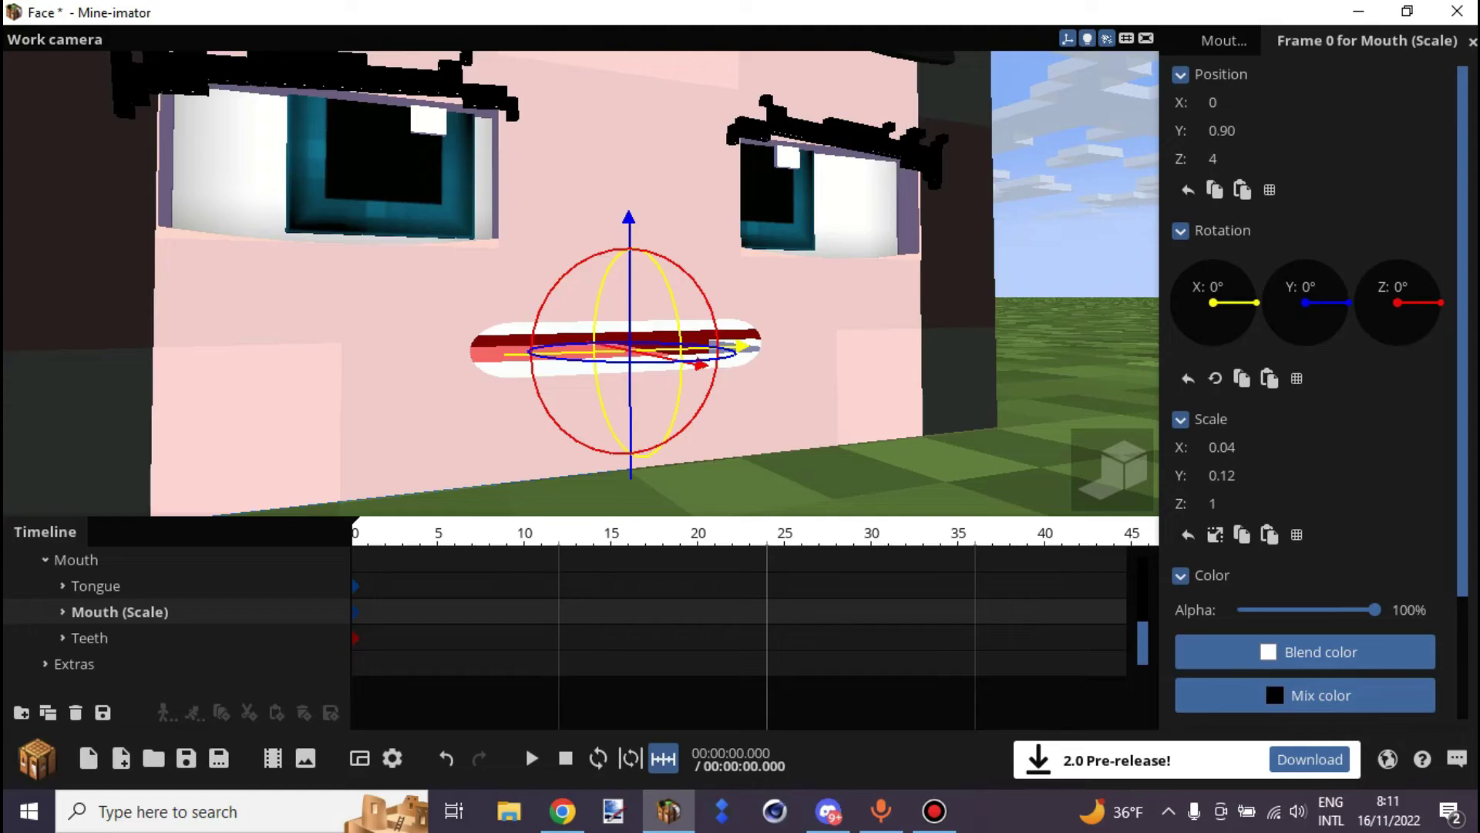
Select the mouth's Right Bend and Left Bend parts together and bend them to about -0.64° on X.
mouse_move(848, 309)
mouse_down()
mouse_move(786, 297)
mouse_move(844, 293)
mouse_up()
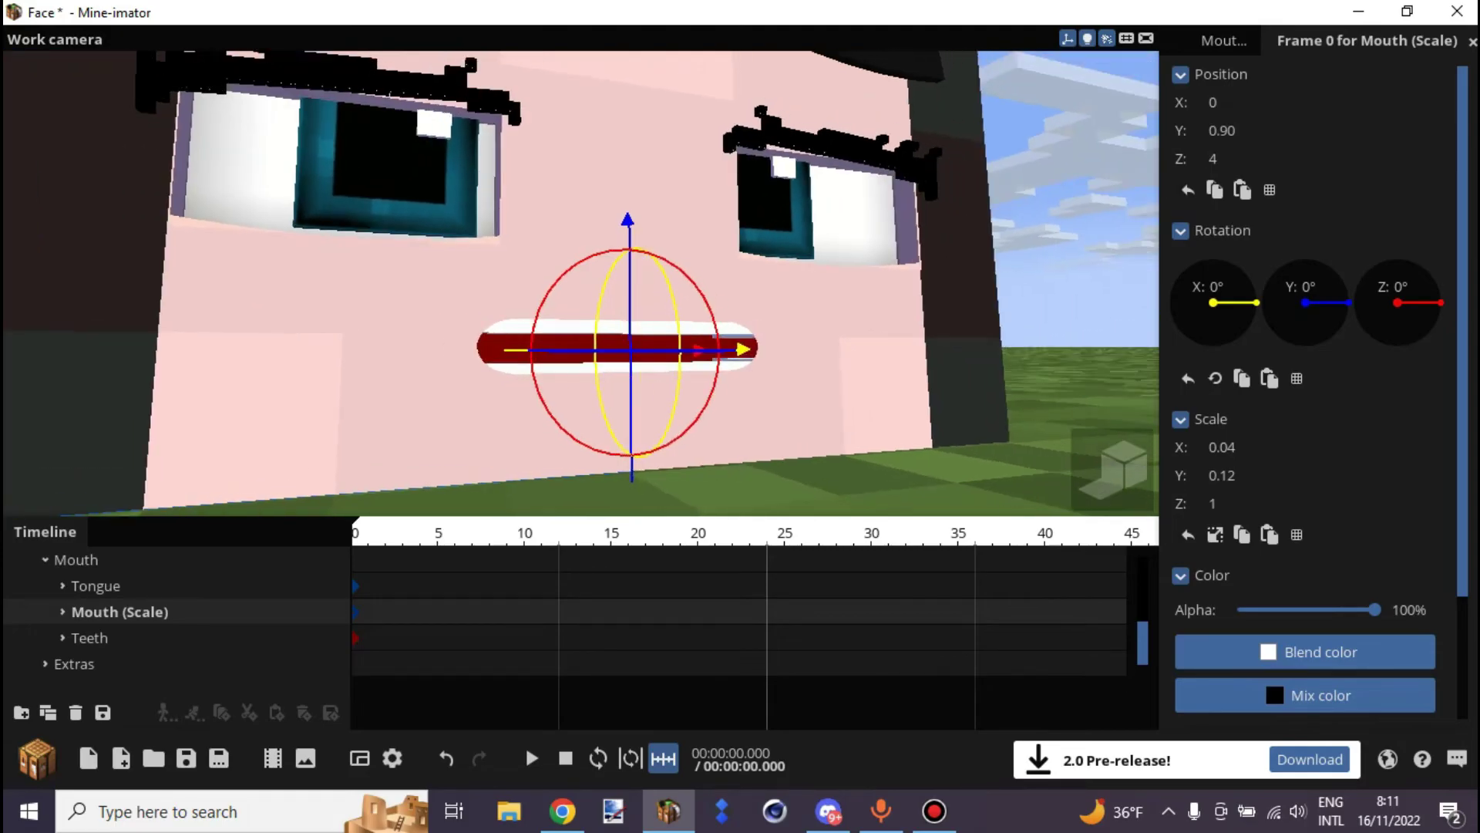
scroll(844, 293, down, 2)
scroll(844, 293, up, 1)
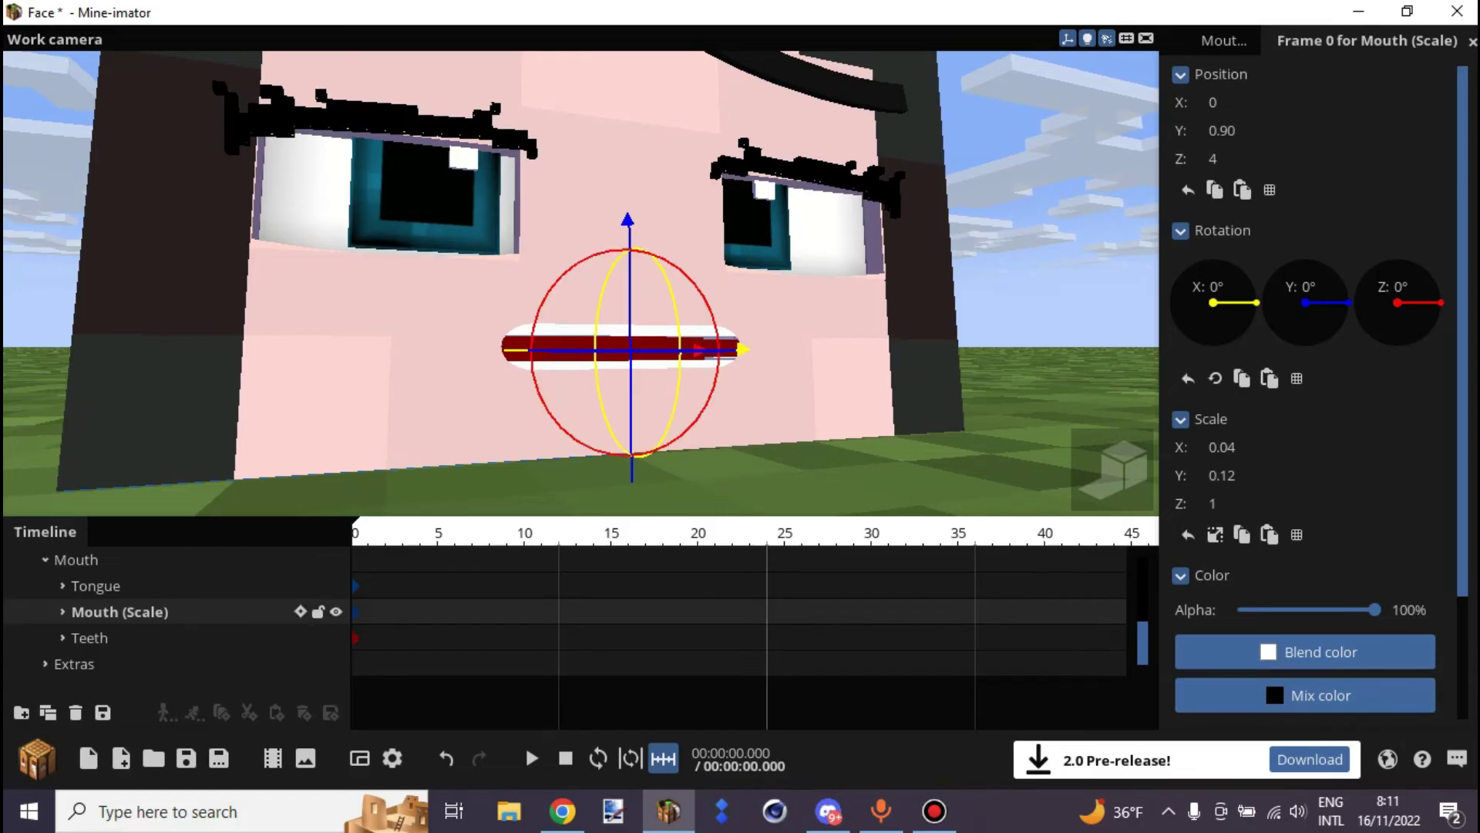
scroll(580, 283, down, 3)
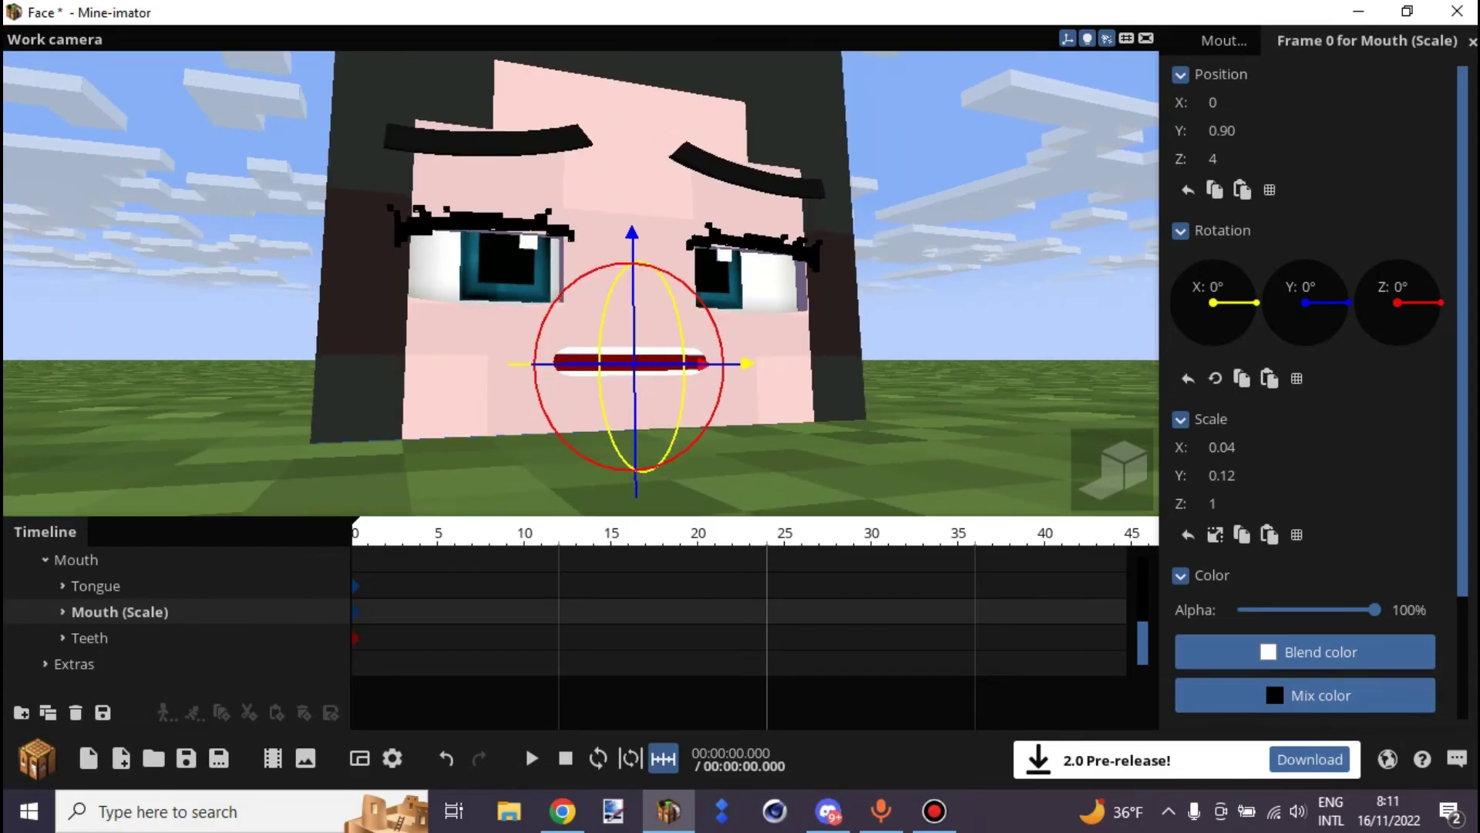
scroll(580, 283, up, 2)
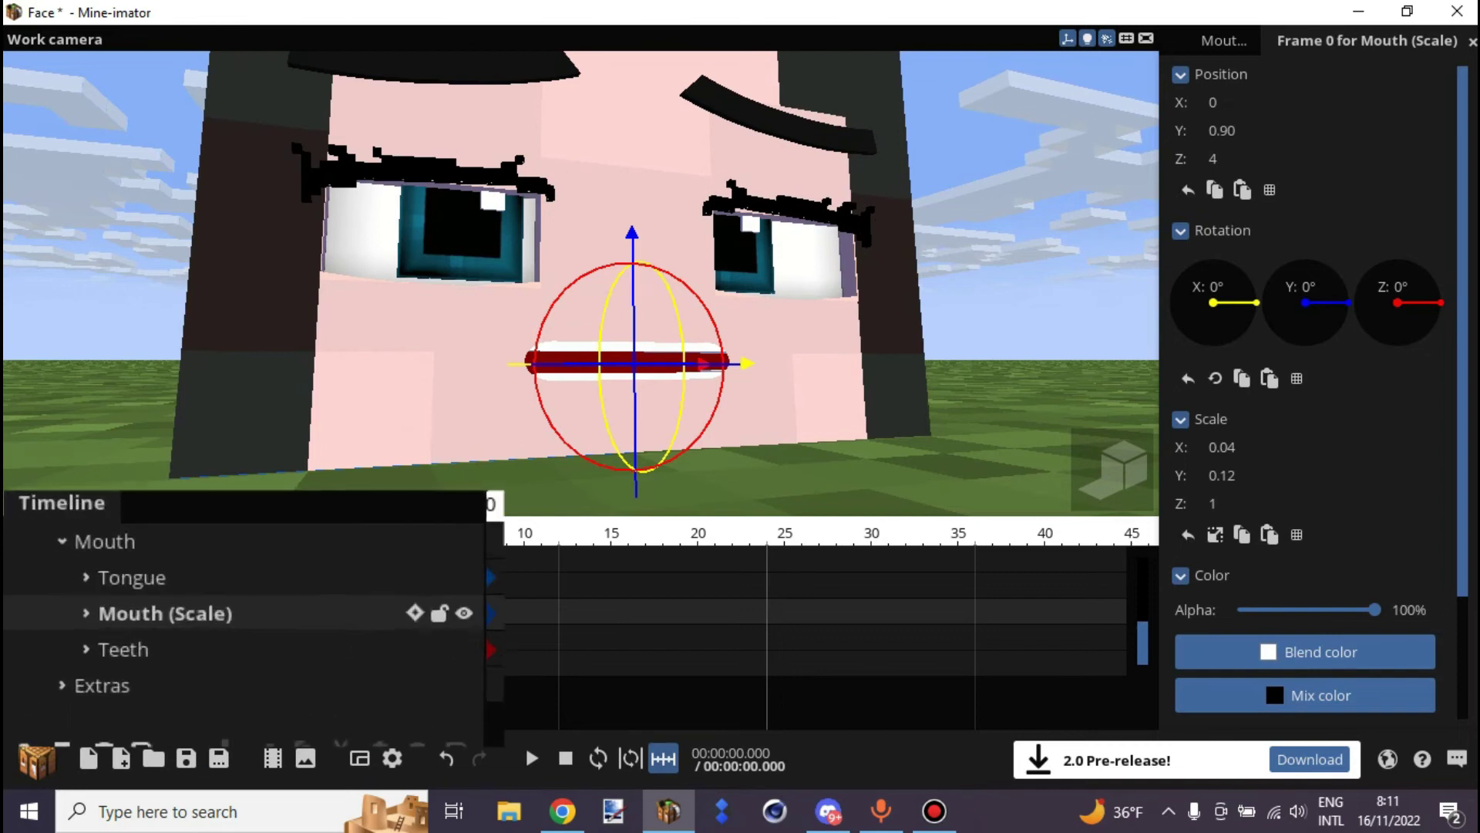
click(62, 612)
scroll(308, 615, down, 1)
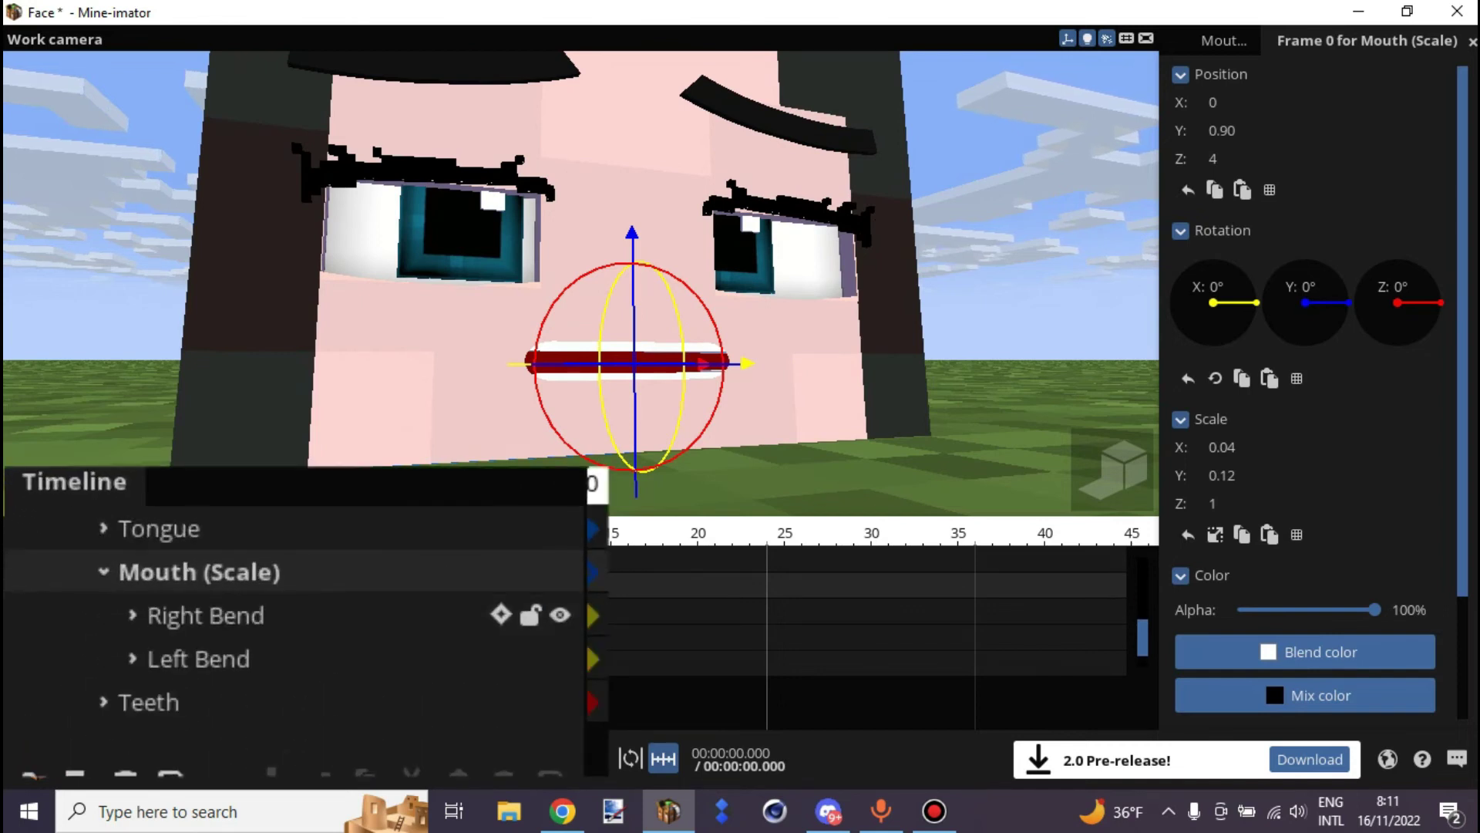
drag(604, 602, 589, 665)
right_drag(640, 332, 631, 362)
scroll(640, 331, up, 2)
drag(693, 332, 693, 332)
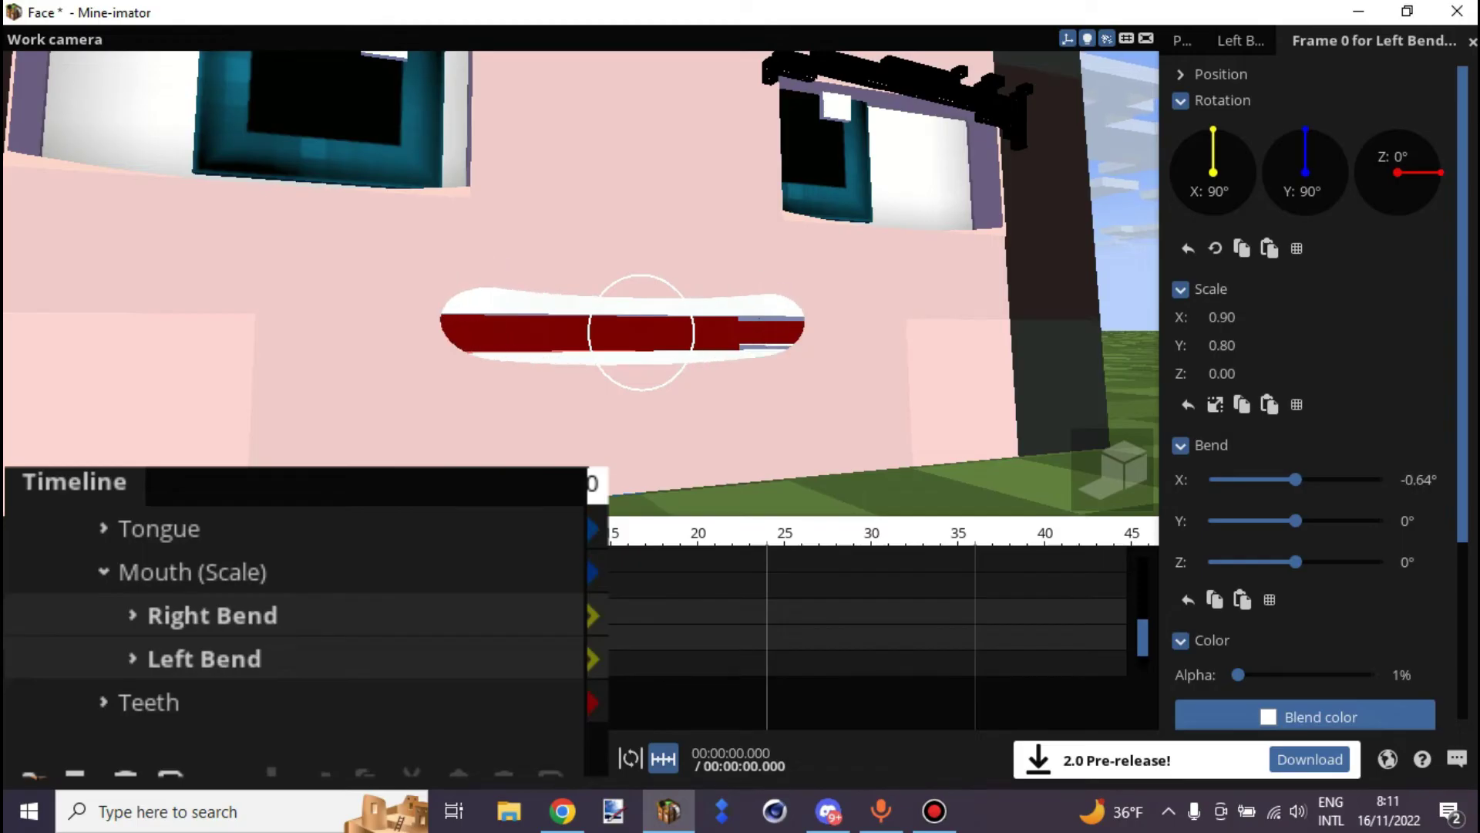
Lower Mouth (Scale) to a Y position of about 0.67 and collapse its parts in the timeline.
right_drag(693, 331, 693, 307)
scroll(693, 332, down, 3)
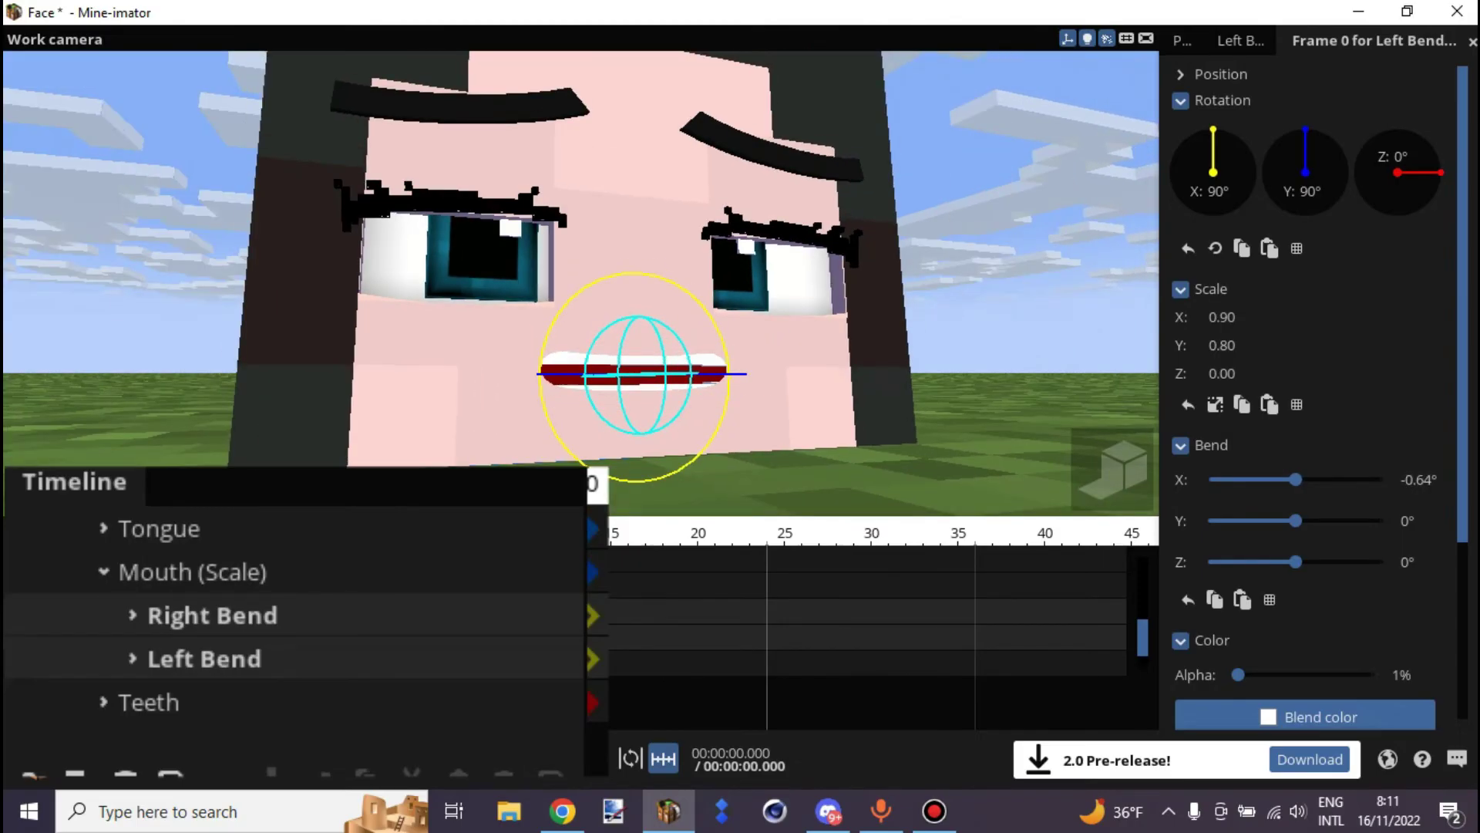
drag(693, 331, 609, 338)
click(193, 571)
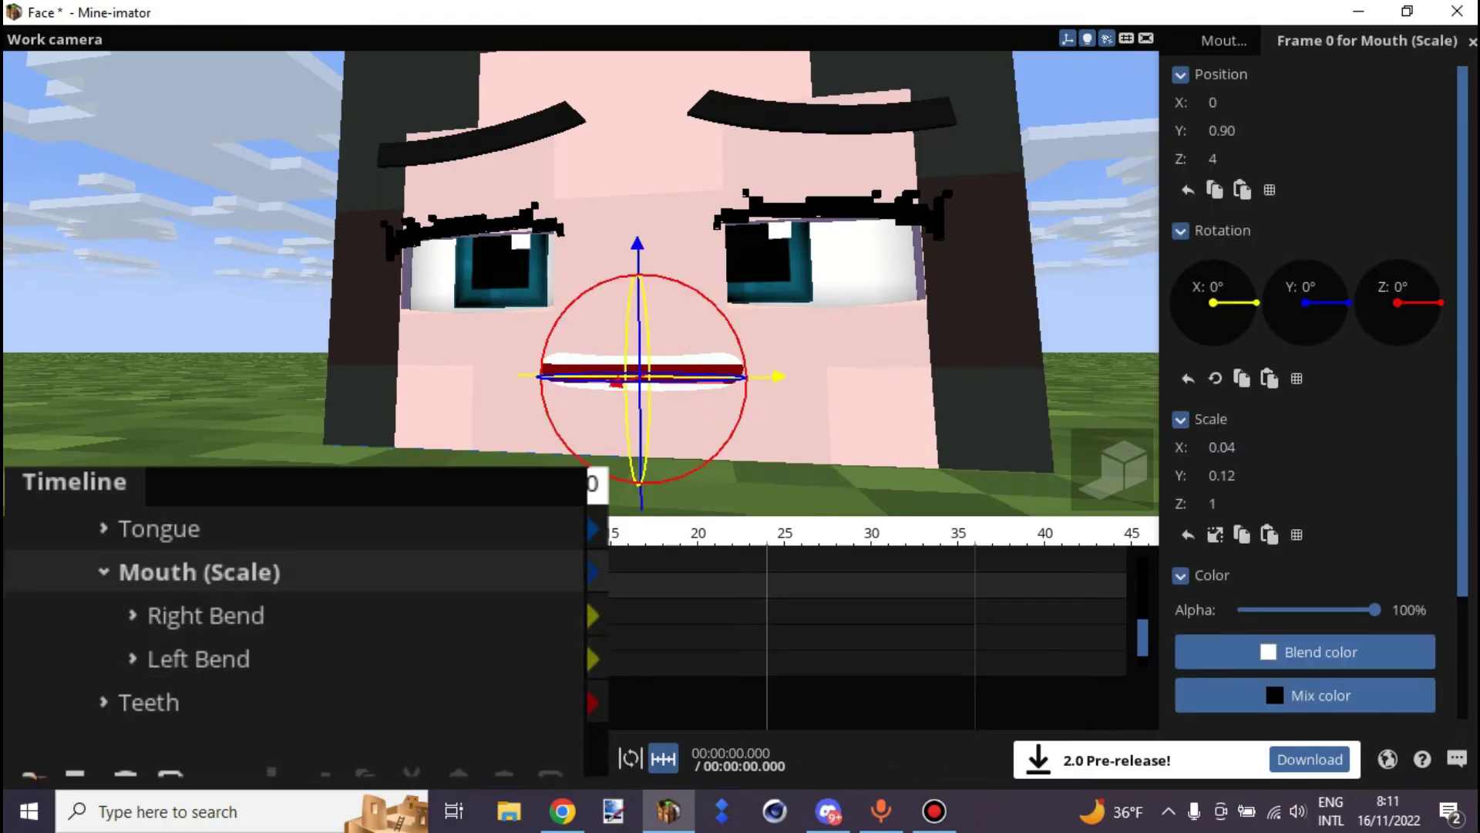
drag(637, 254, 732, 272)
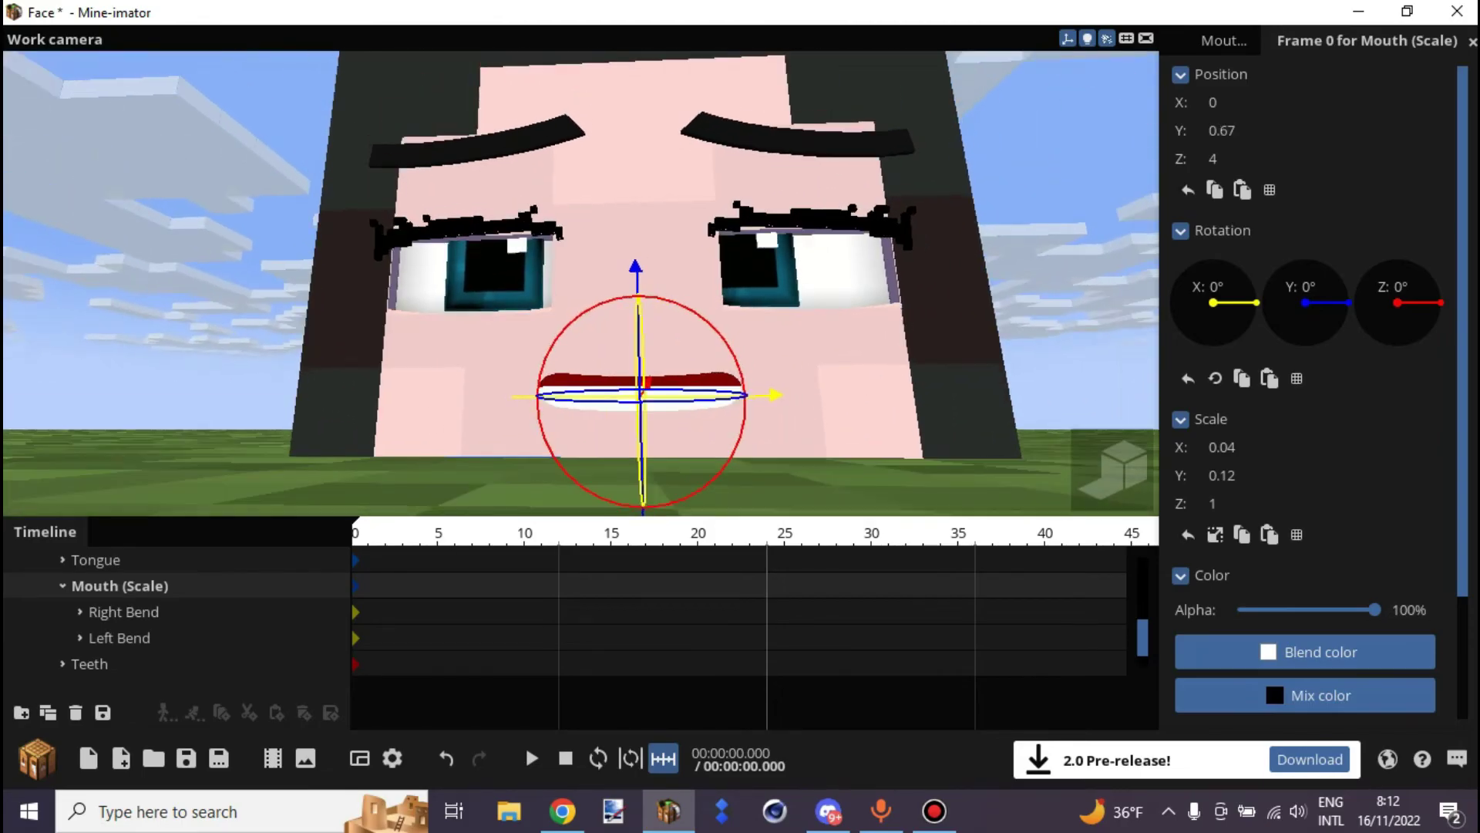
click(62, 586)
Lower the Teeth group within the mouth.
scroll(178, 617, up, 1)
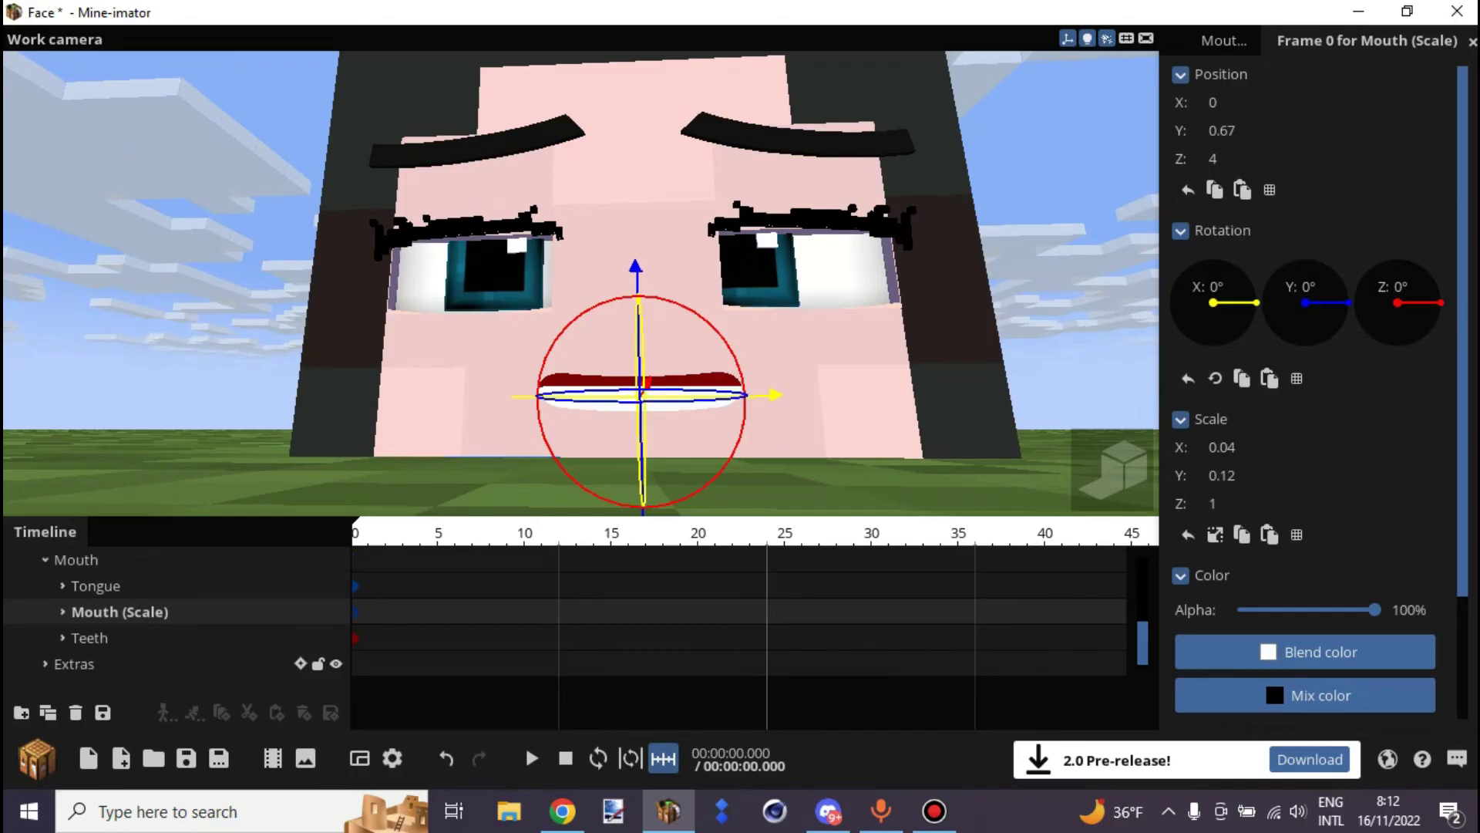
click(92, 637)
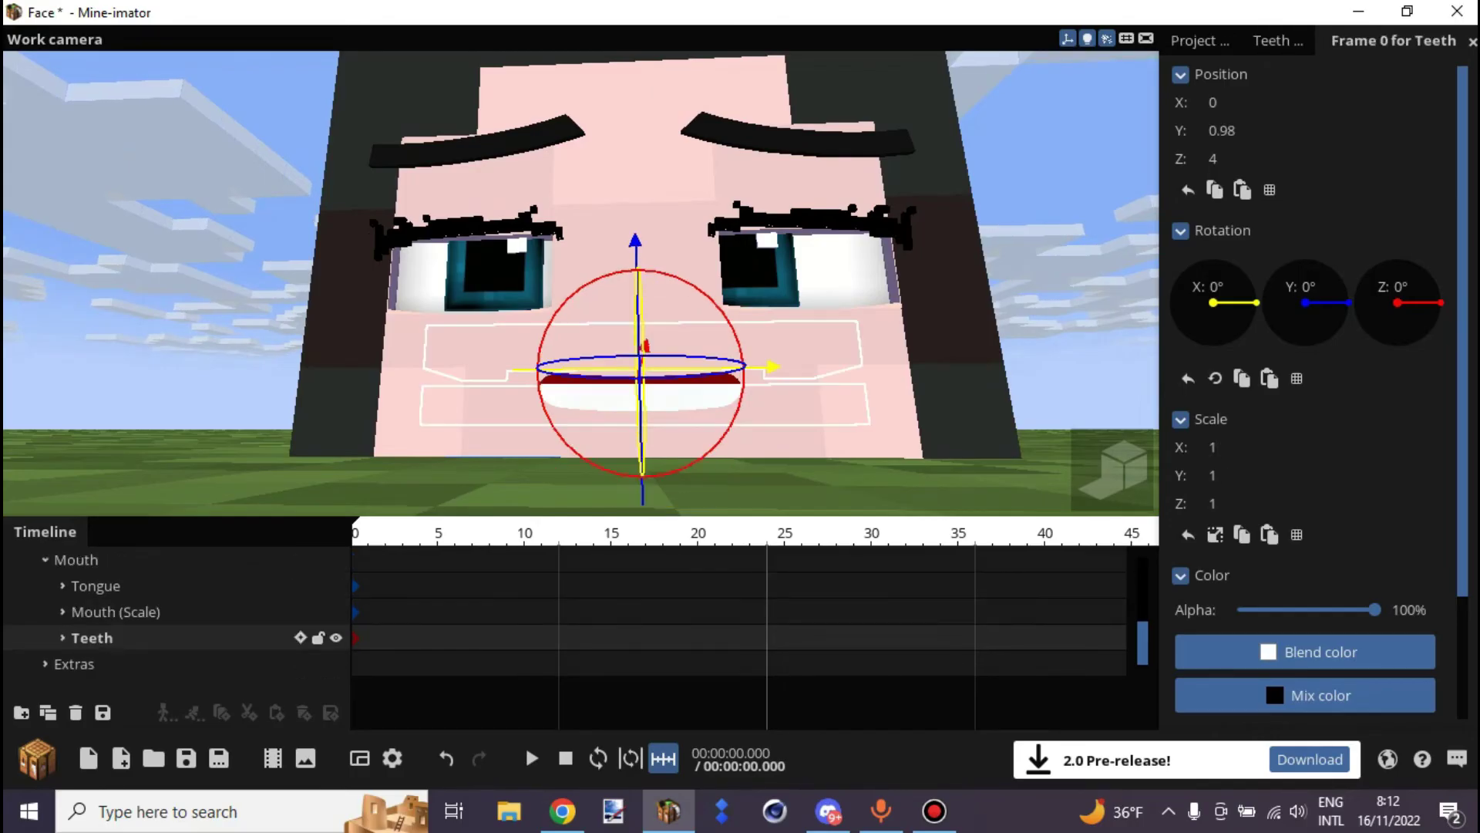
drag(636, 254, 756, 277)
Bend the mouth's Right Bend and Left Bend parts together on X and shrink Mouth (Scale) to an X scale of 0.02 and Y scale of 0.04.
click(97, 586)
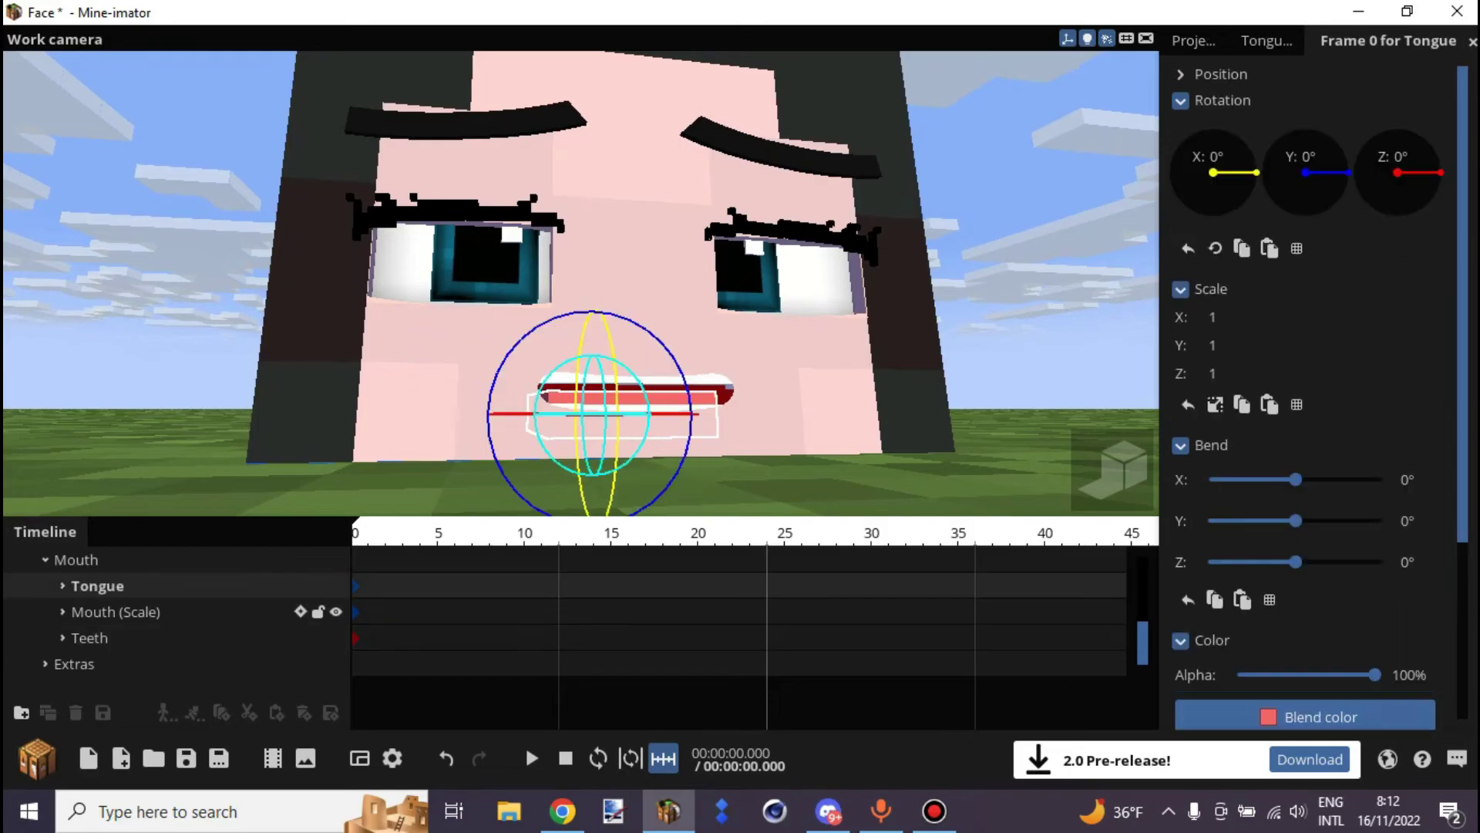
click(117, 612)
click(63, 612)
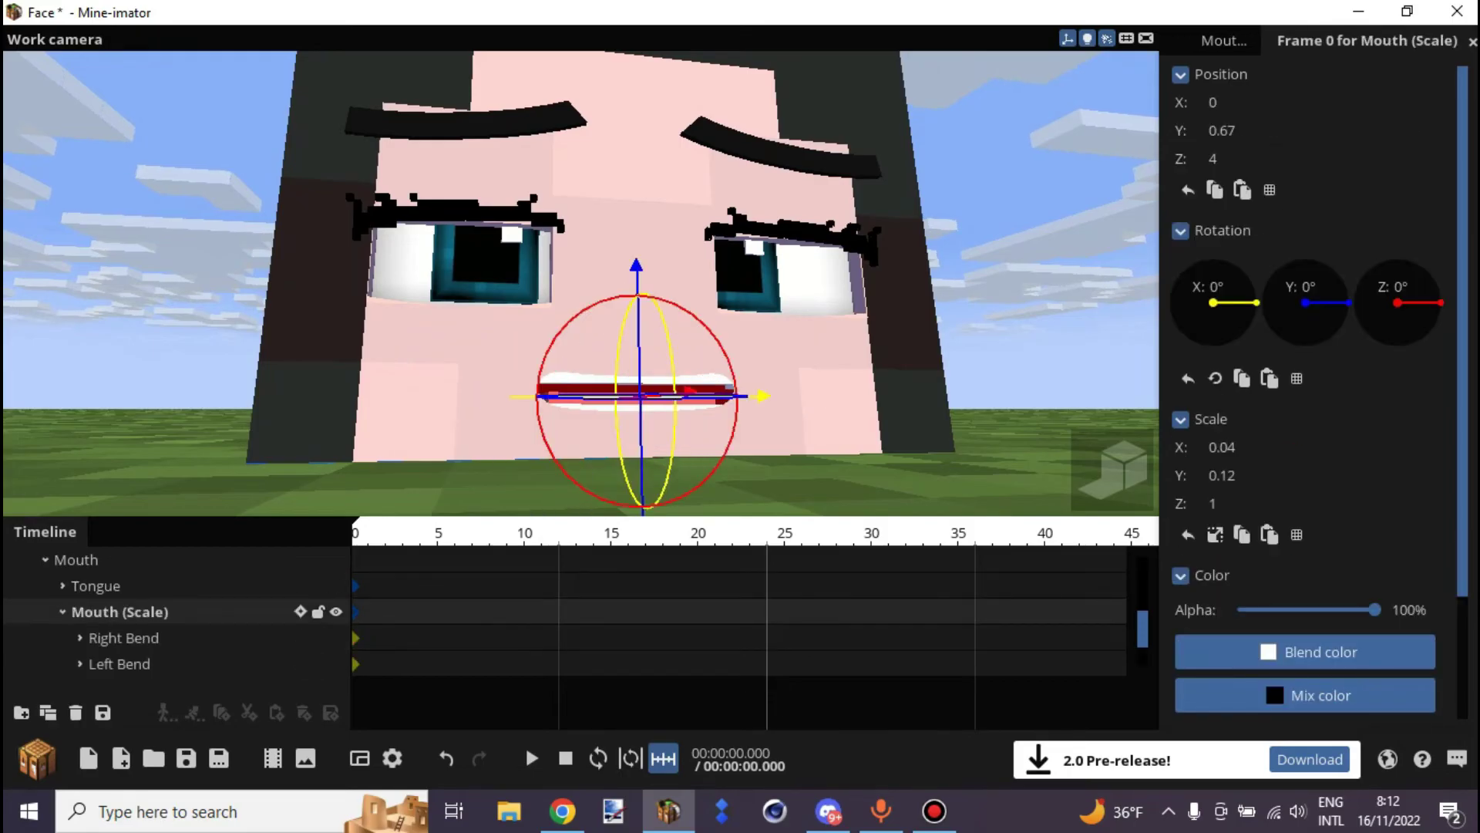
scroll(77, 613, down, 2)
click(123, 586)
shift+click(121, 613)
drag(740, 293, 693, 372)
scroll(651, 347, up, 3)
drag(1296, 480, 1216, 475)
click(119, 559)
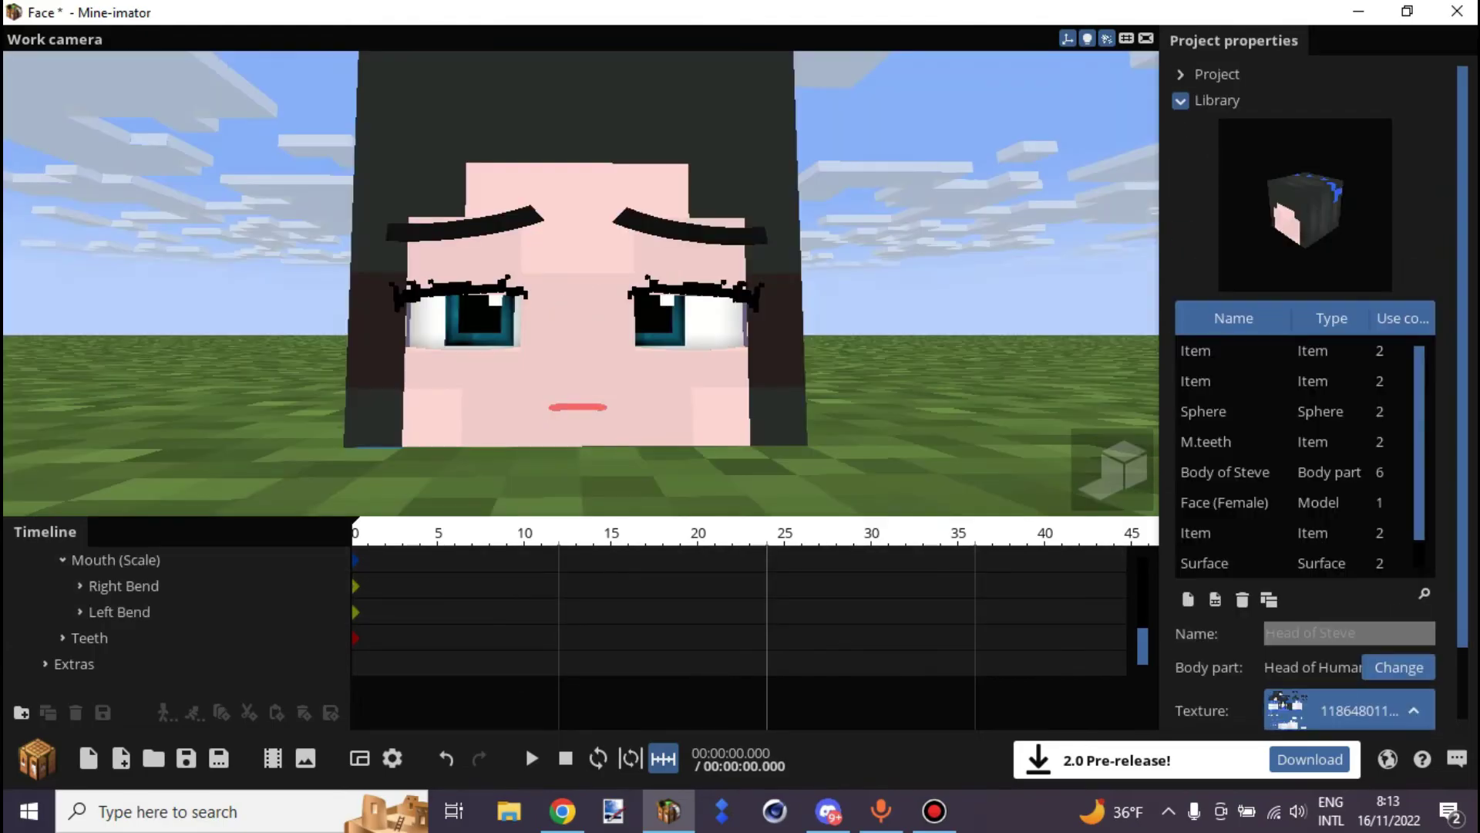
Examine the face from several angles and review the settings of its Eyes, Eyelashes and Mouth (Scale) parts.
drag(586, 285, 639, 323)
scroll(580, 283, down, 4)
scroll(177, 611, up, 6)
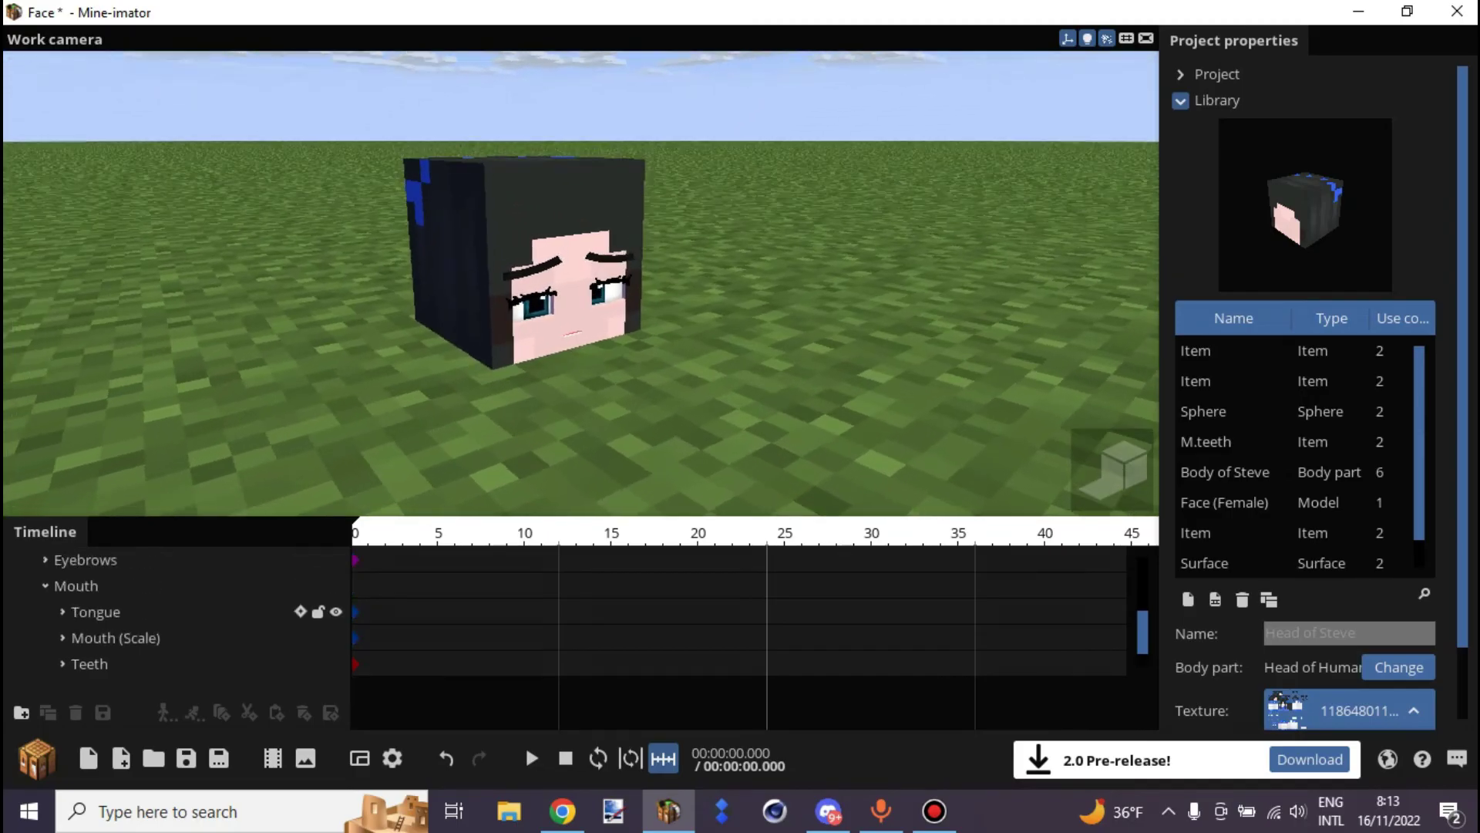
click(69, 637)
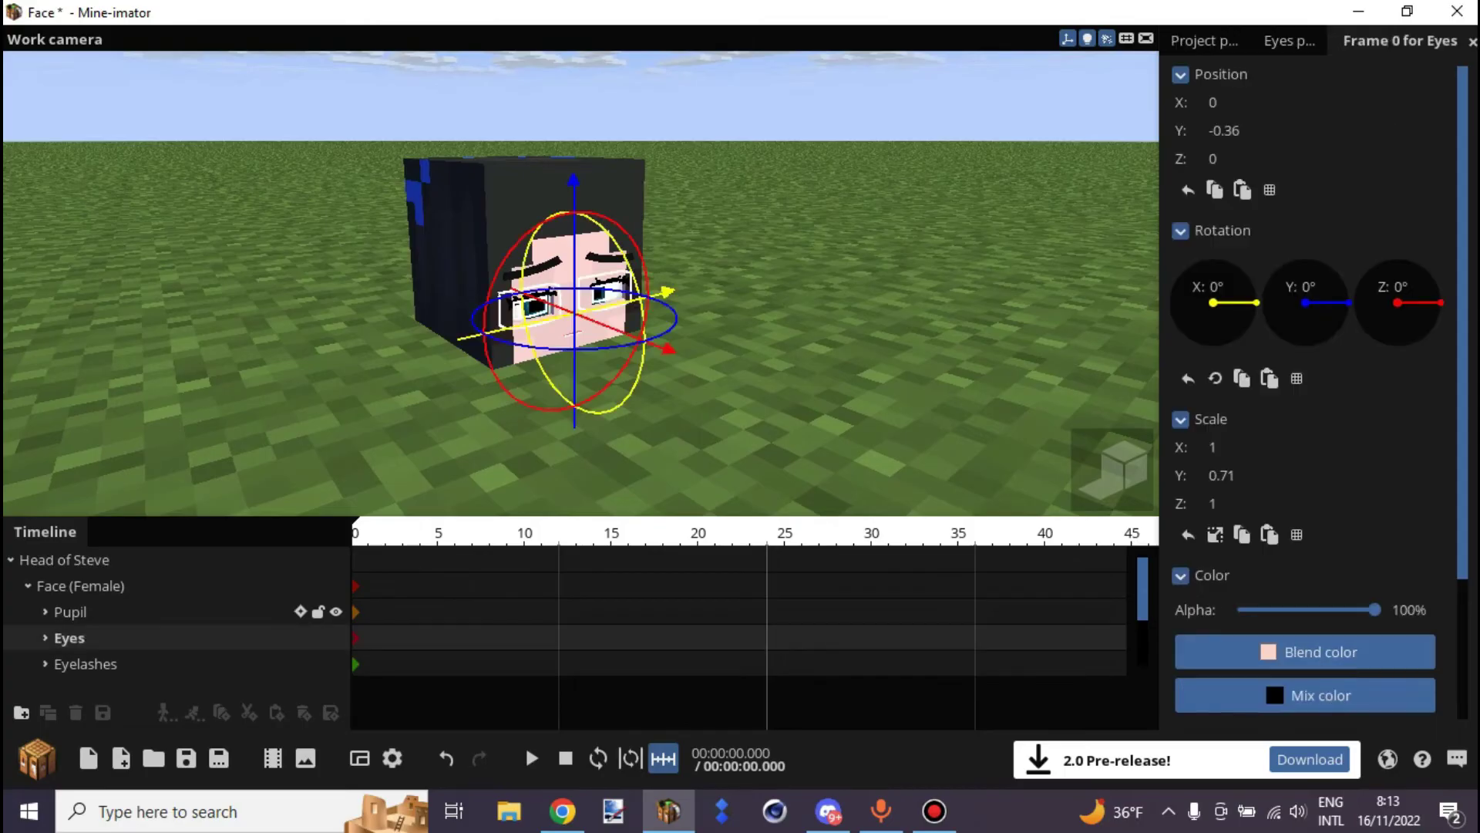
click(71, 611)
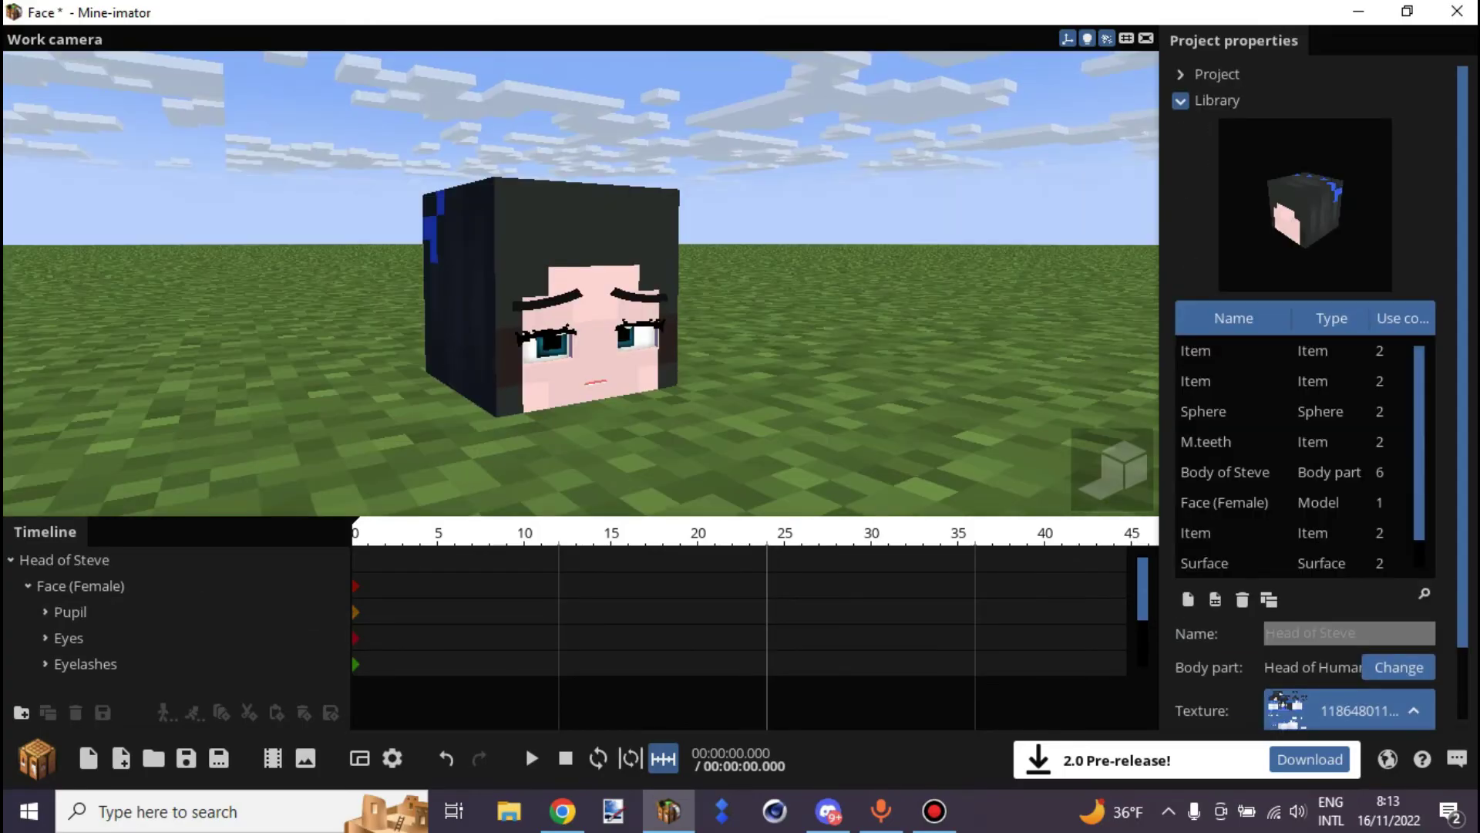
drag(586, 324, 524, 281)
click(86, 664)
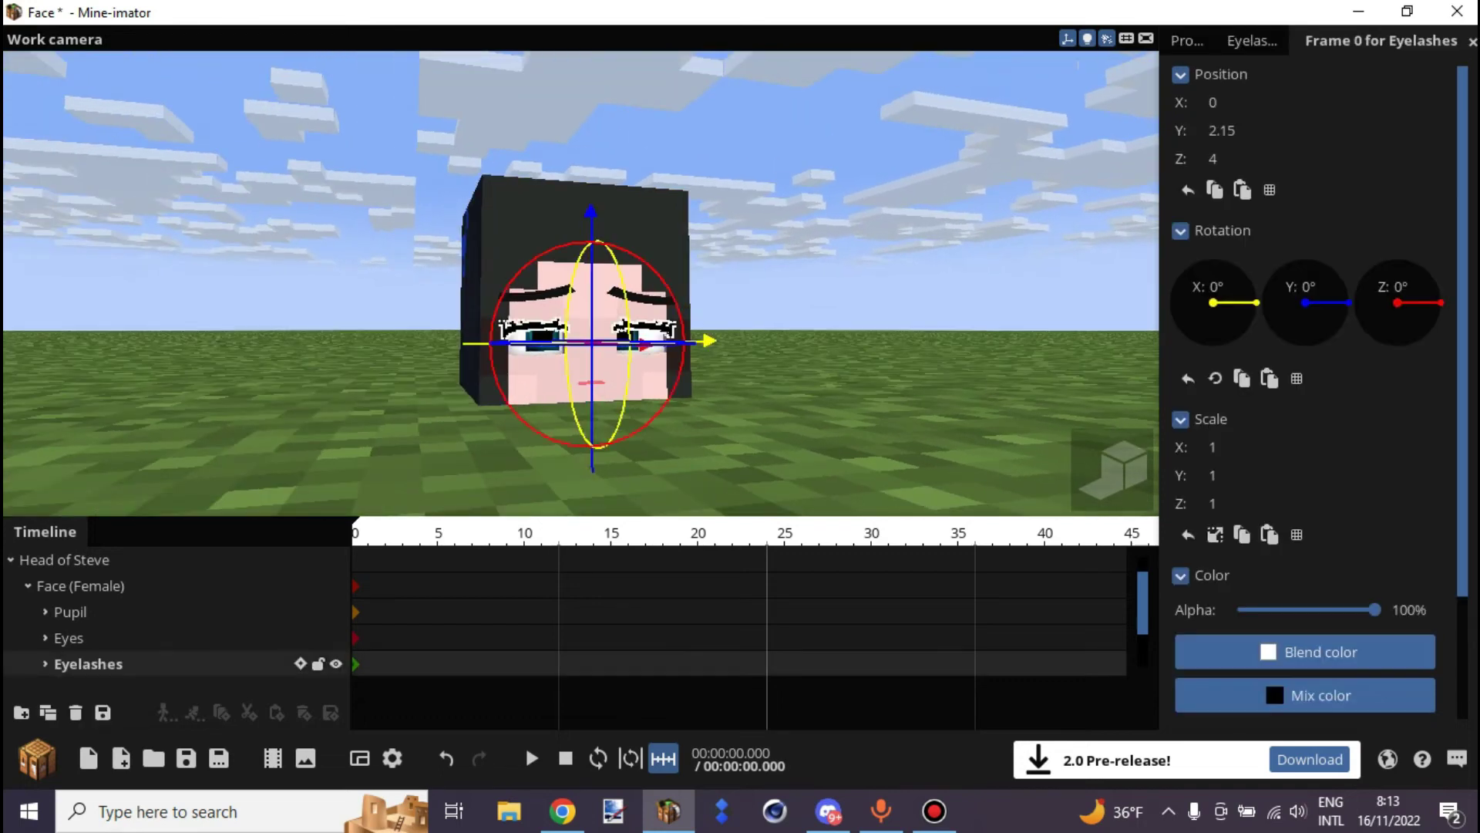
scroll(86, 663, down, 3)
click(45, 638)
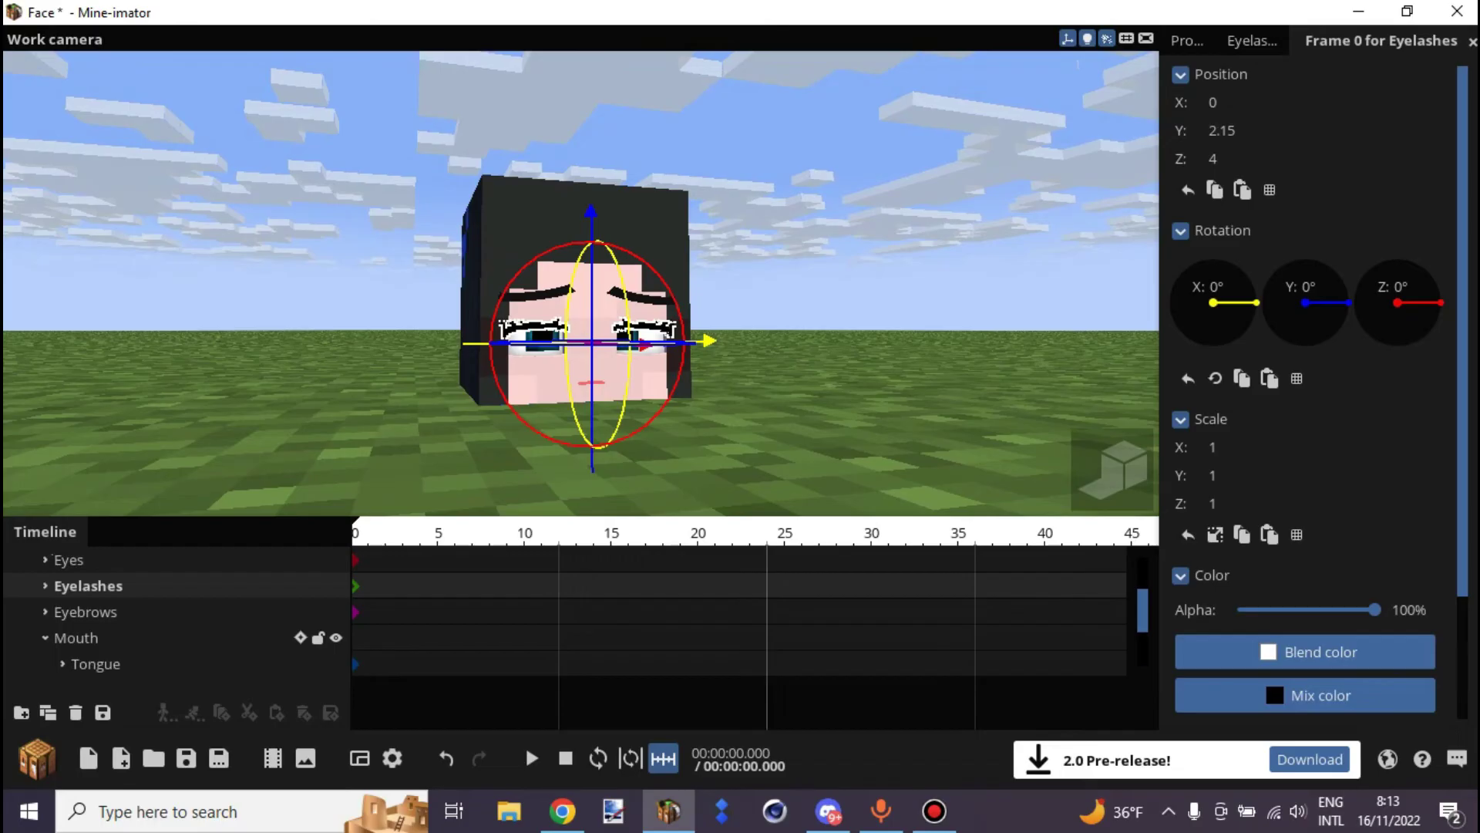
scroll(177, 611, down, 3)
click(115, 612)
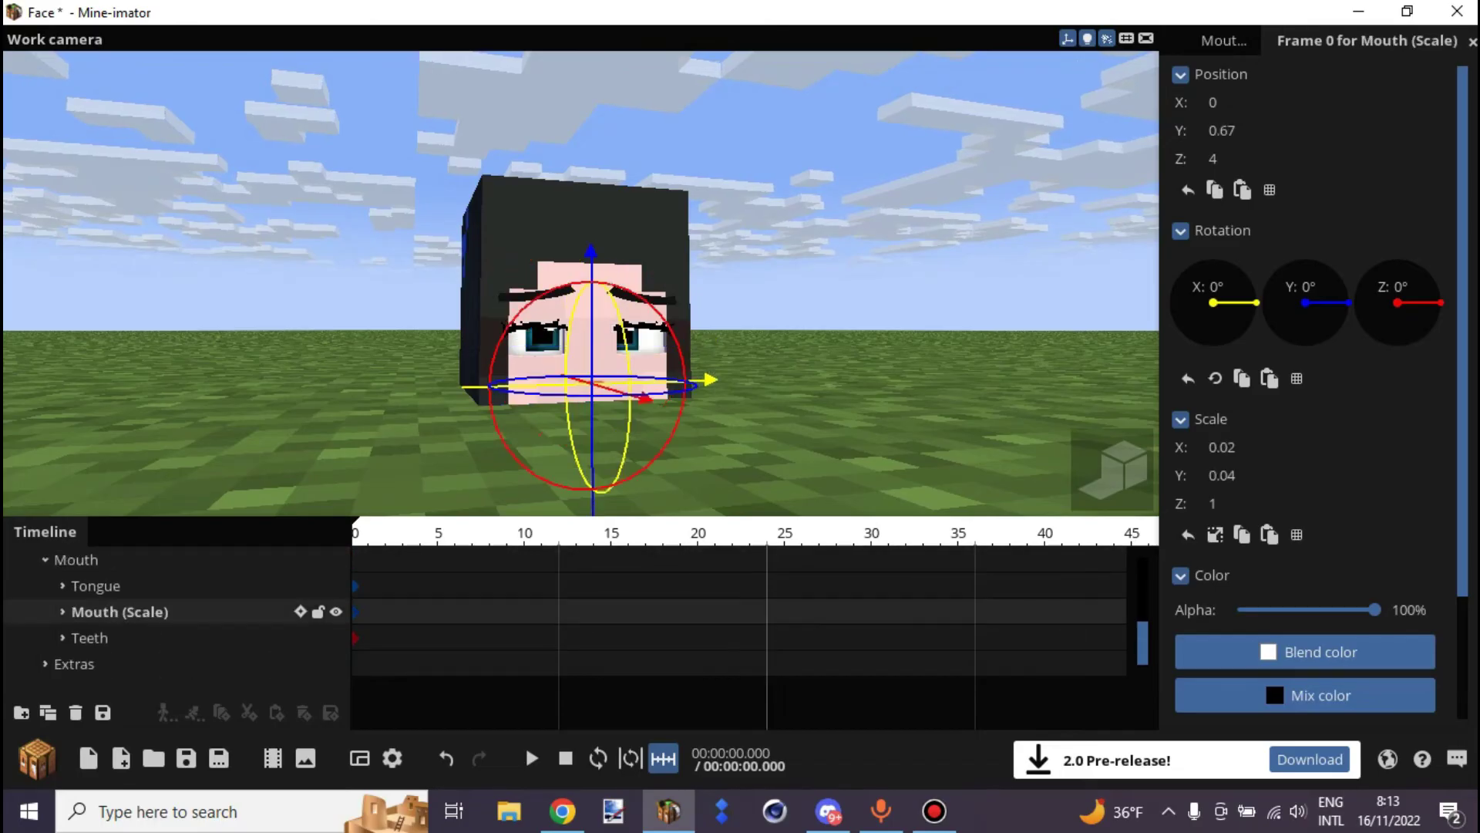
Expand the Teeth group and select its Lower Teeth(Z) and Upper Teeth(Z) parts together.
click(92, 638)
drag(592, 308, 513, 297)
scroll(580, 283, up, 6)
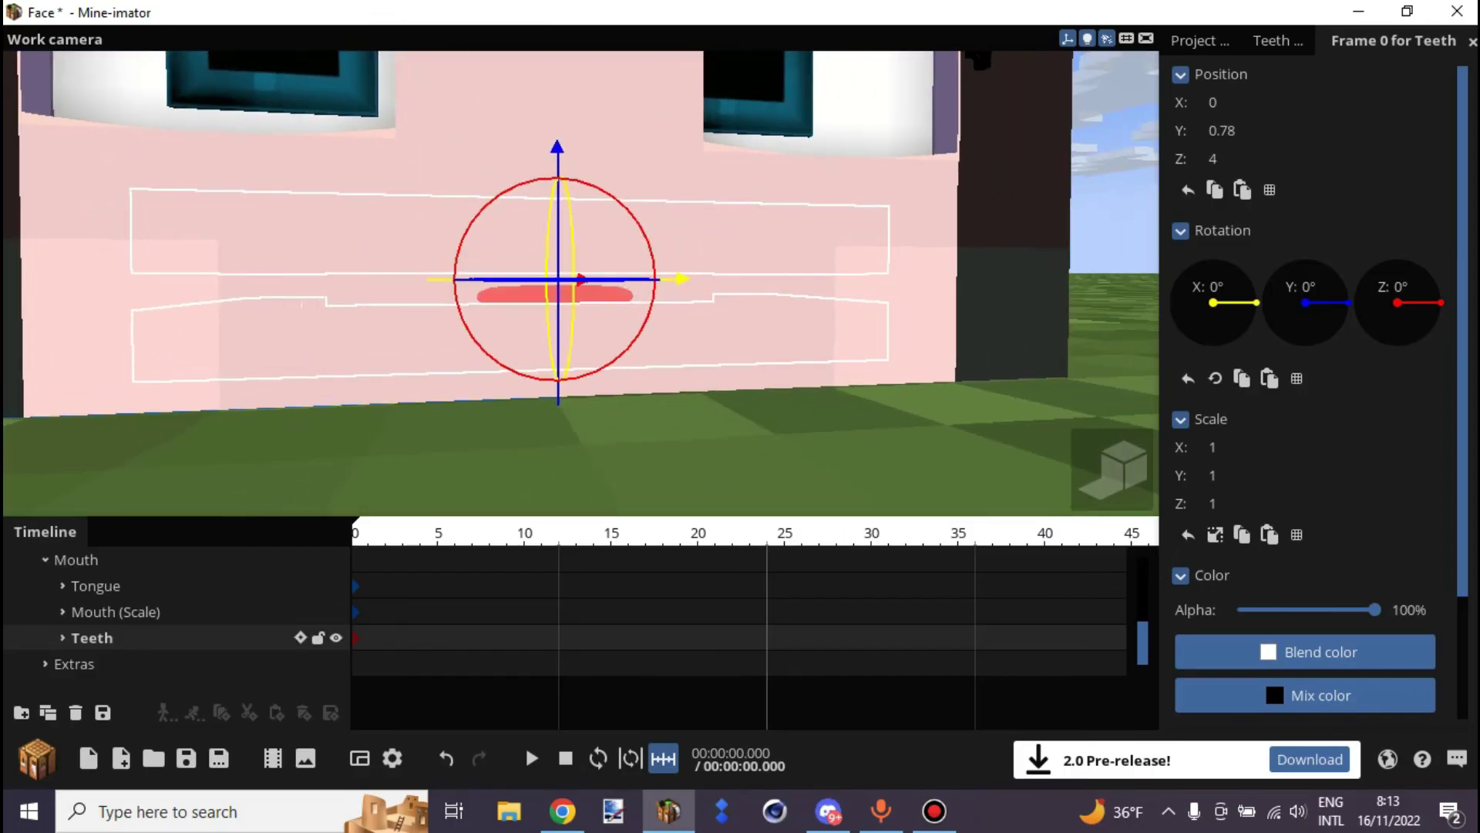
click(62, 638)
scroll(116, 638, down, 2)
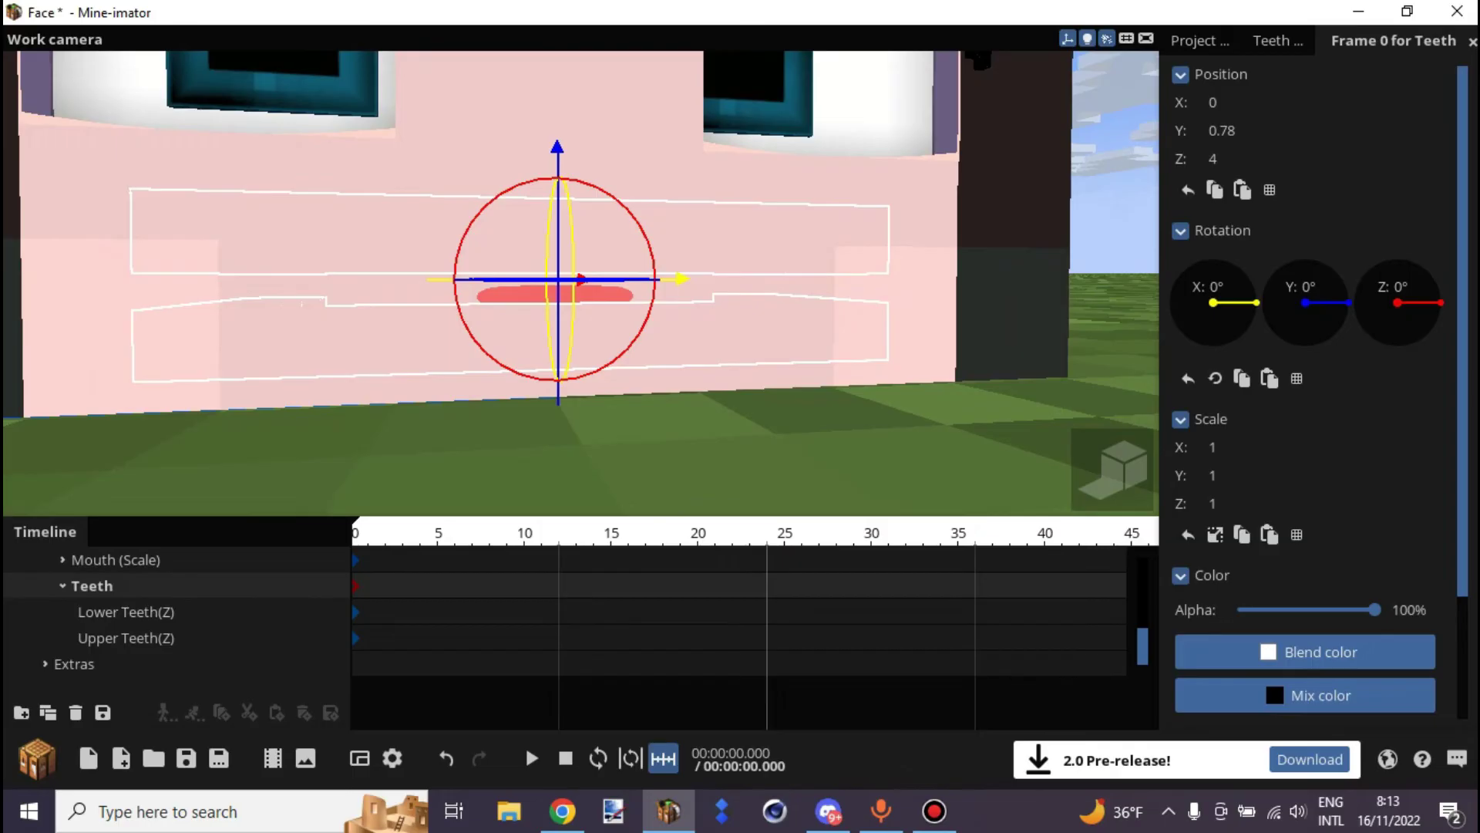
drag(194, 608, 92, 639)
drag(195, 639, 194, 640)
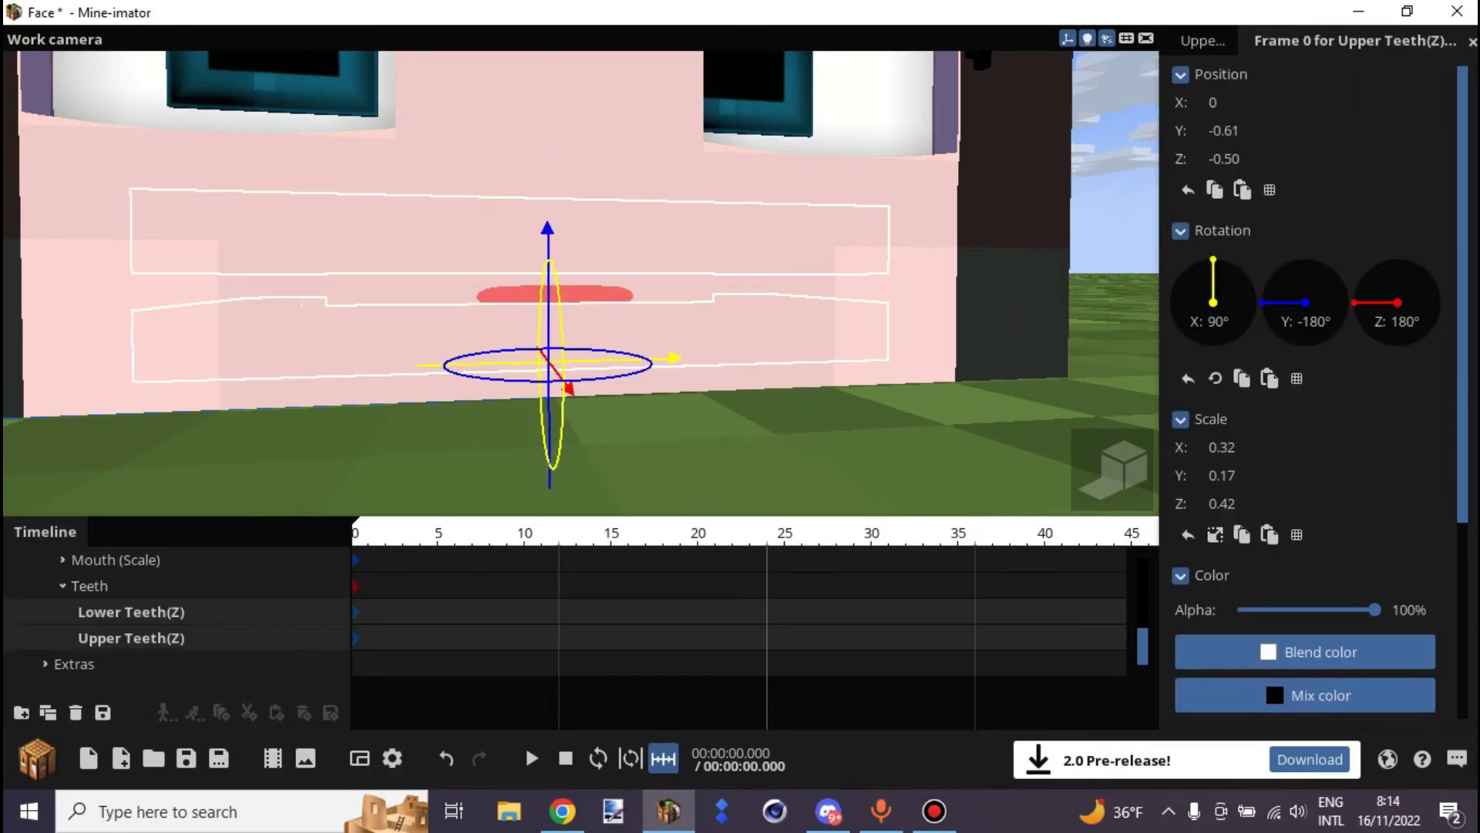
drag(717, 231, 741, 224)
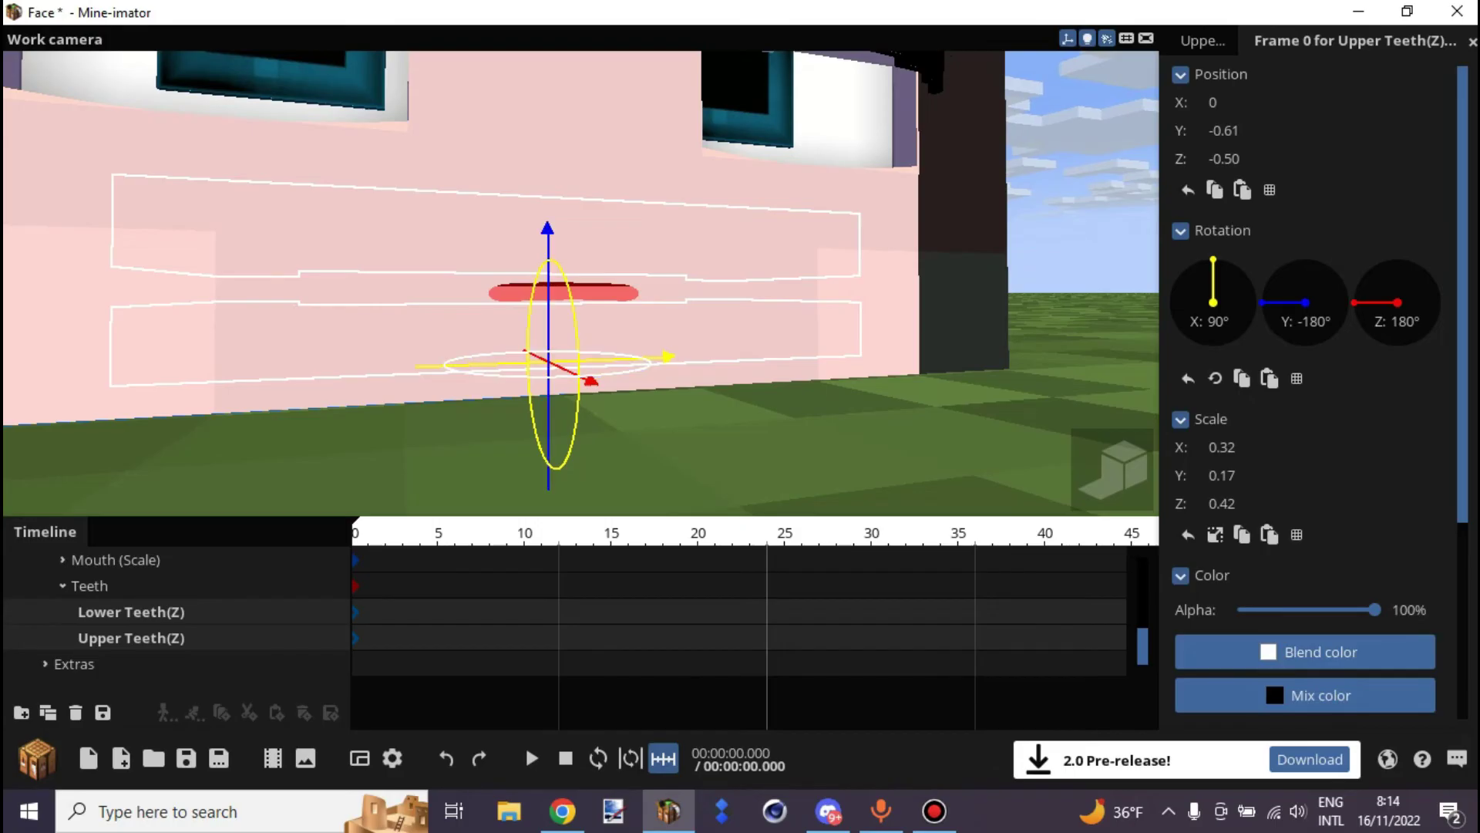
drag(608, 343, 596, 401)
key(ctrl+z)
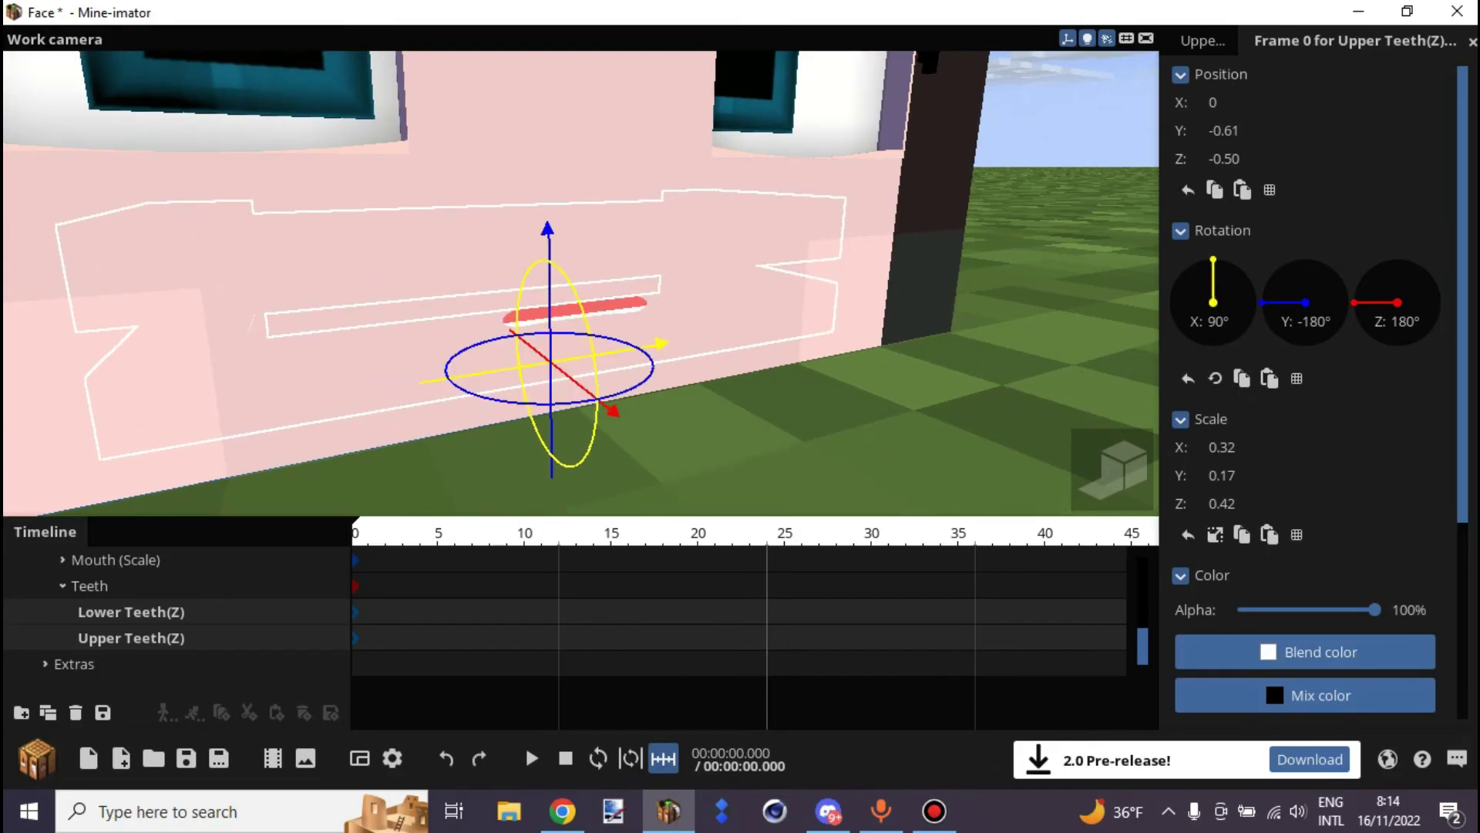
Enlarge the selected upper and lower teeth to a Z scale of 0.53 and collapse the Teeth group.
drag(609, 409, 623, 375)
drag(1222, 503, 1156, 503)
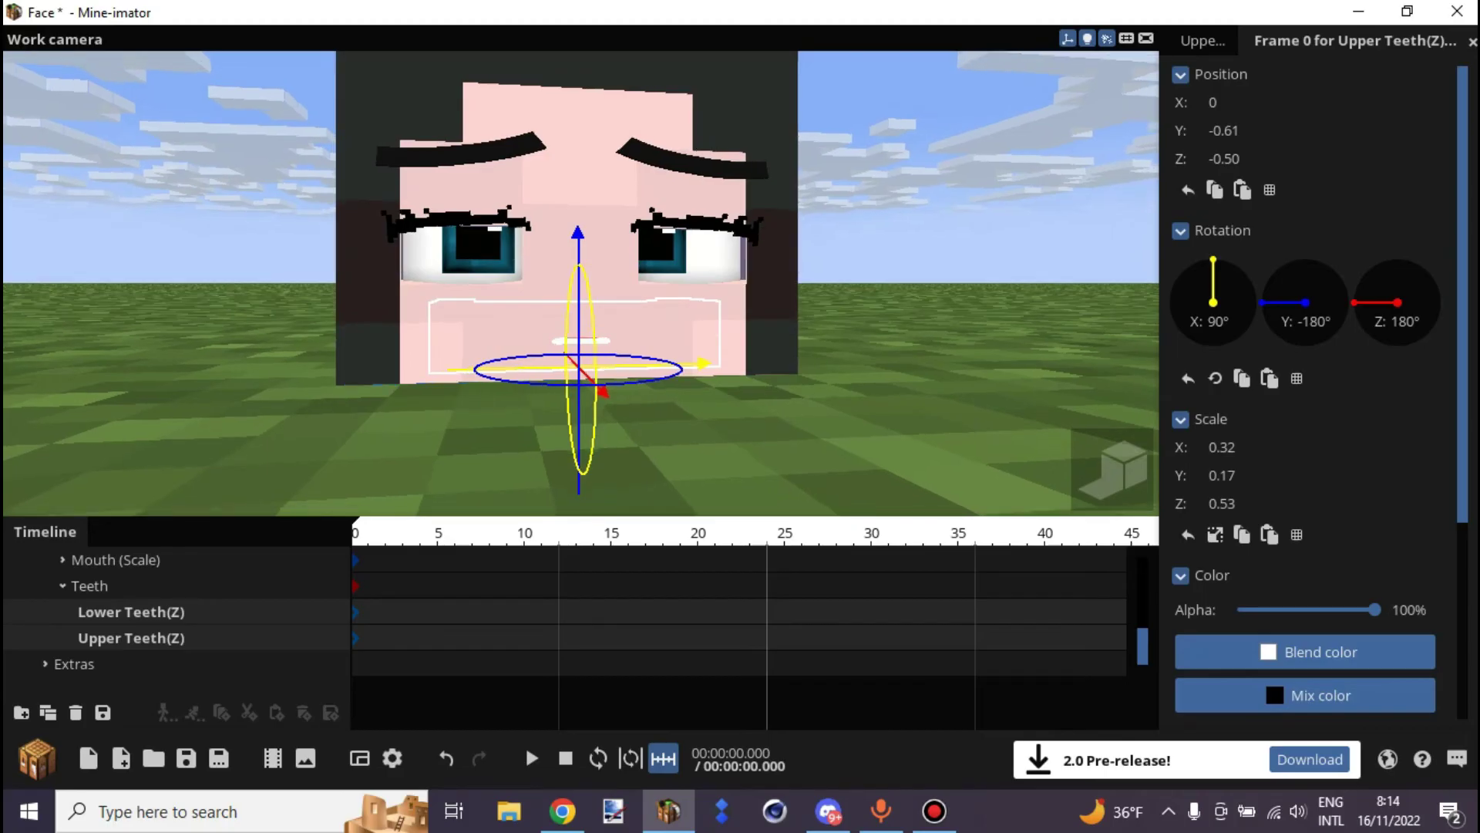
click(89, 586)
click(63, 586)
Try to push the Tongue out of the mouth to a Y position of -1.48.
click(96, 586)
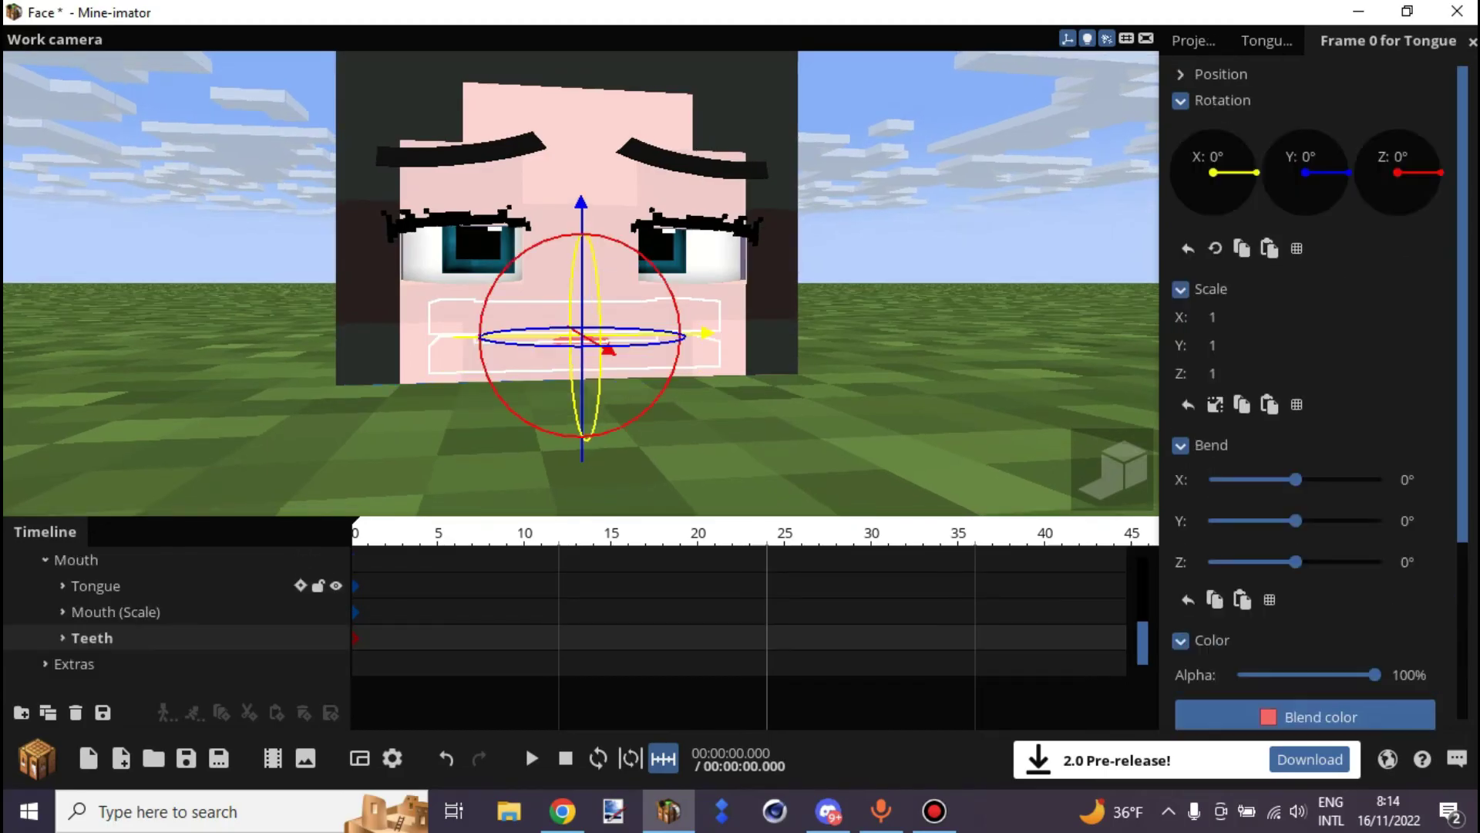
right_drag(571, 401, 578, 438)
scroll(578, 432, up, 3)
mouse_move(578, 432)
mouse_down()
mouse_move(871, 453)
mouse_move(655, 420)
mouse_move(586, 443)
mouse_move(582, 458)
mouse_up()
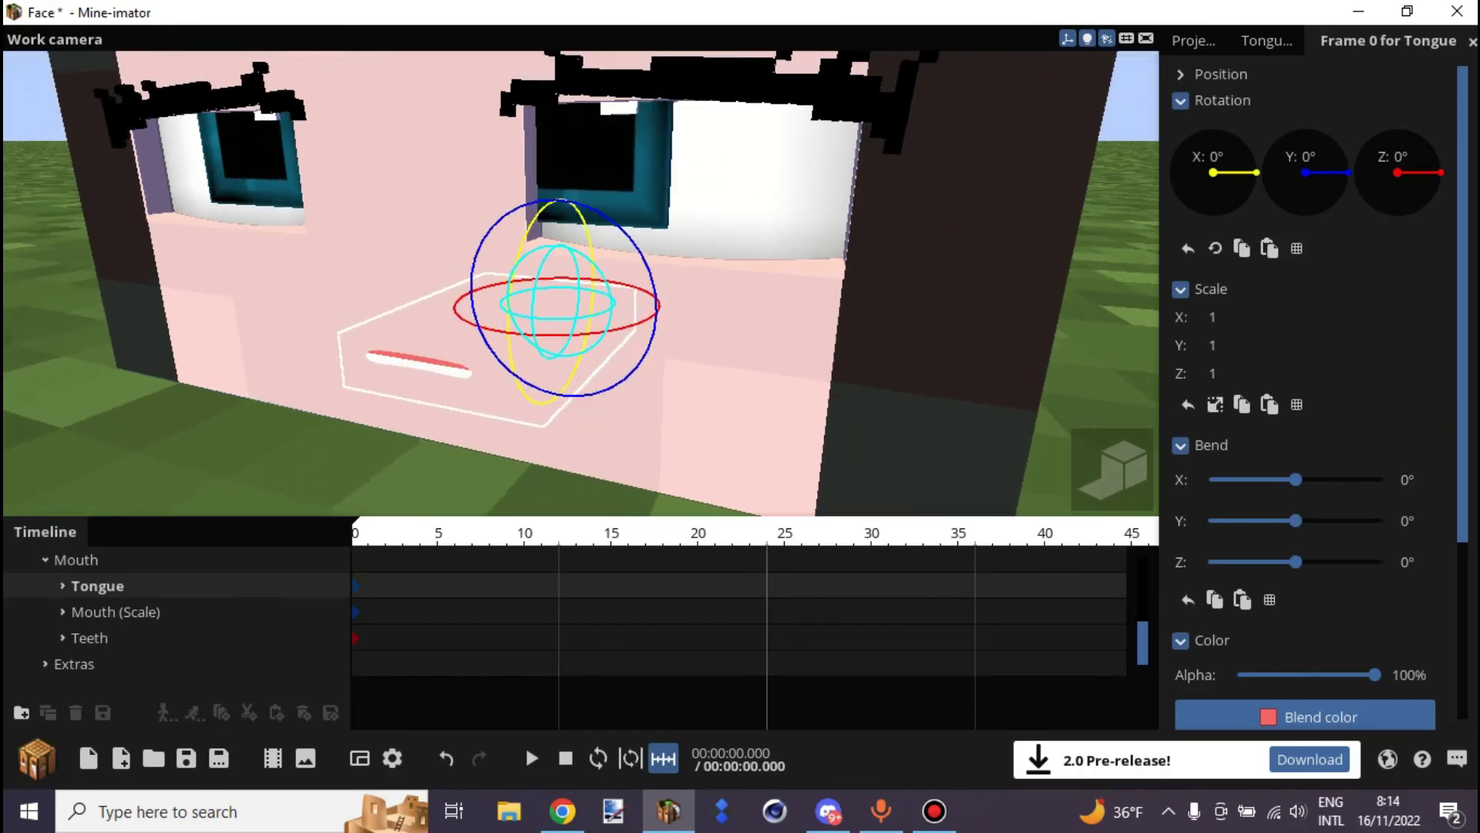
middle_drag(293, 307, 262, 307)
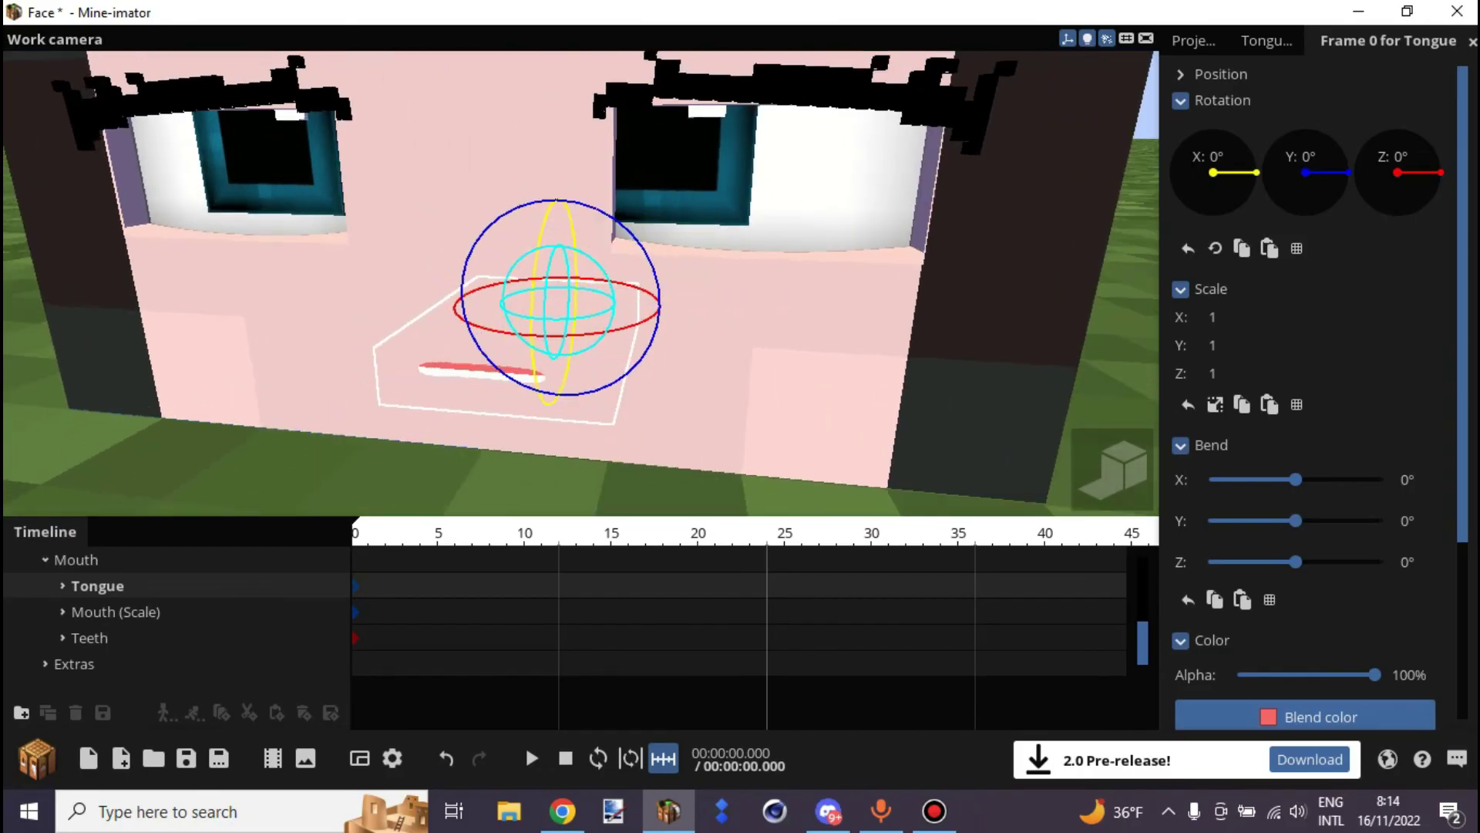
click(1180, 75)
drag(848, 347, 709, 362)
drag(609, 271, 538, 313)
drag(617, 362, 847, 374)
Try to shrink the Tongue to an X scale of 0.50 and a Z scale of 0.34 and tilt it -19.68° on X.
drag(1212, 475, 1162, 504)
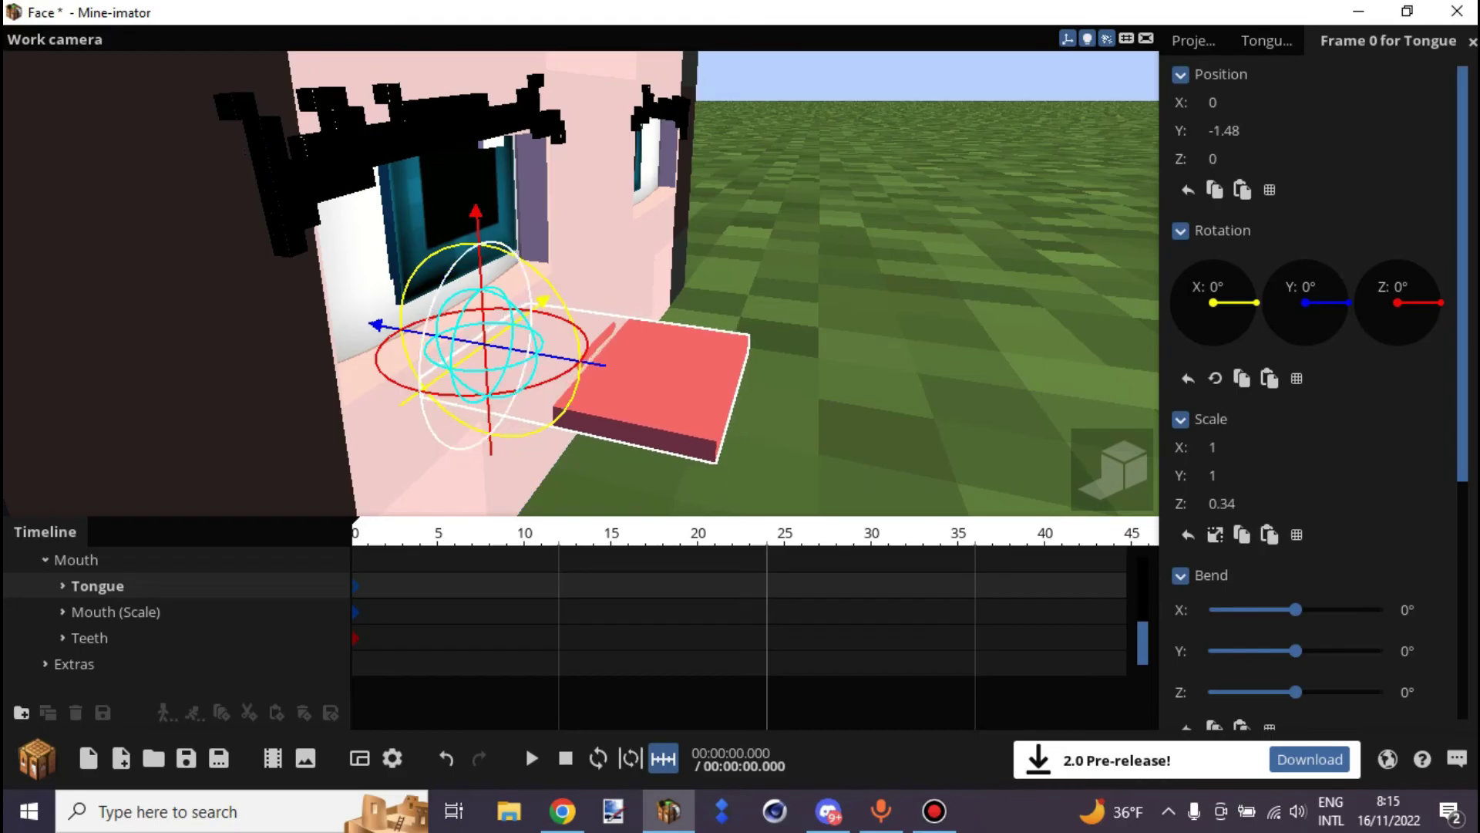
drag(855, 362, 871, 351)
drag(1212, 447, 1174, 447)
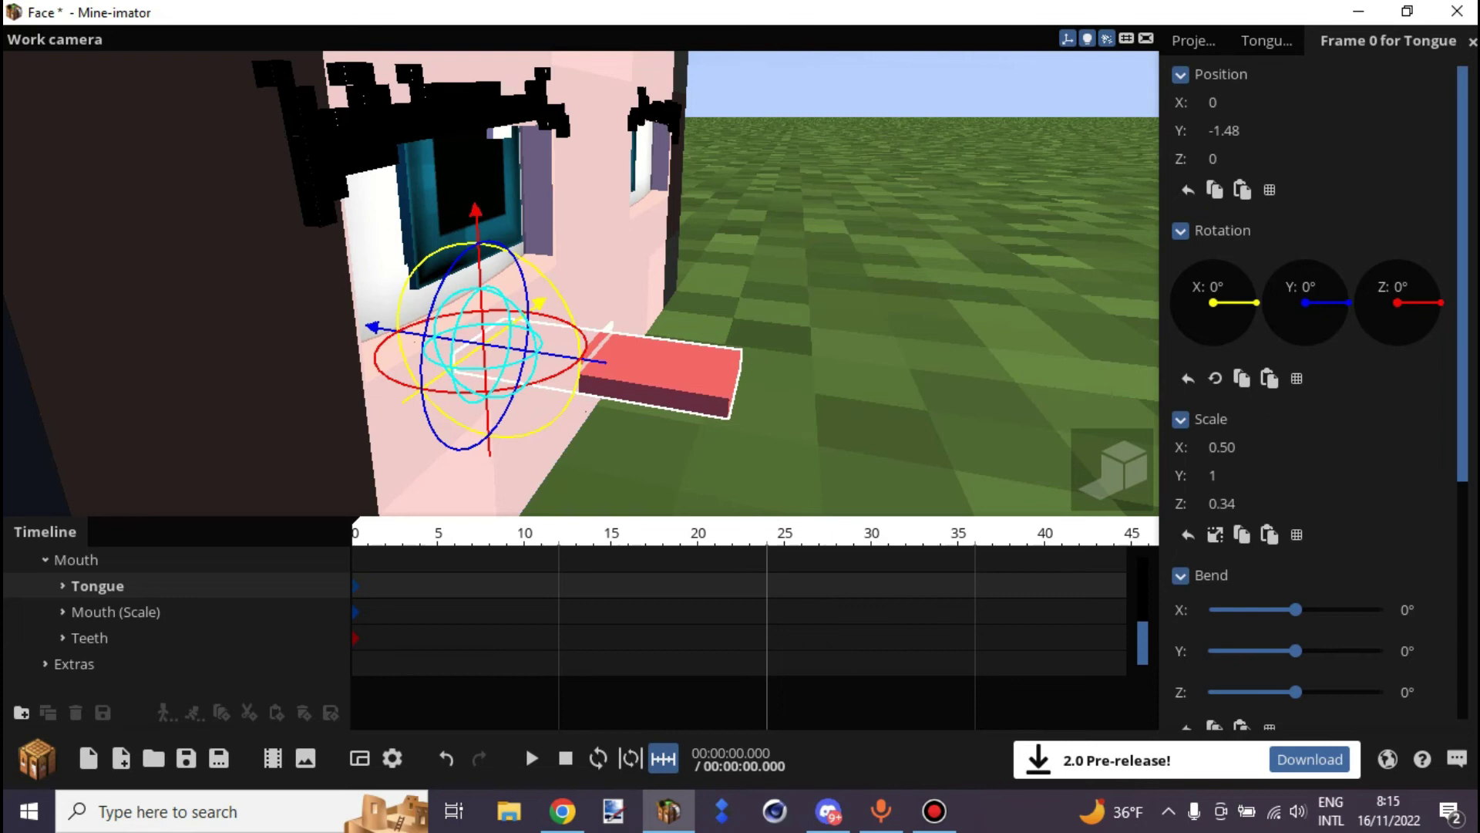
drag(552, 279, 526, 259)
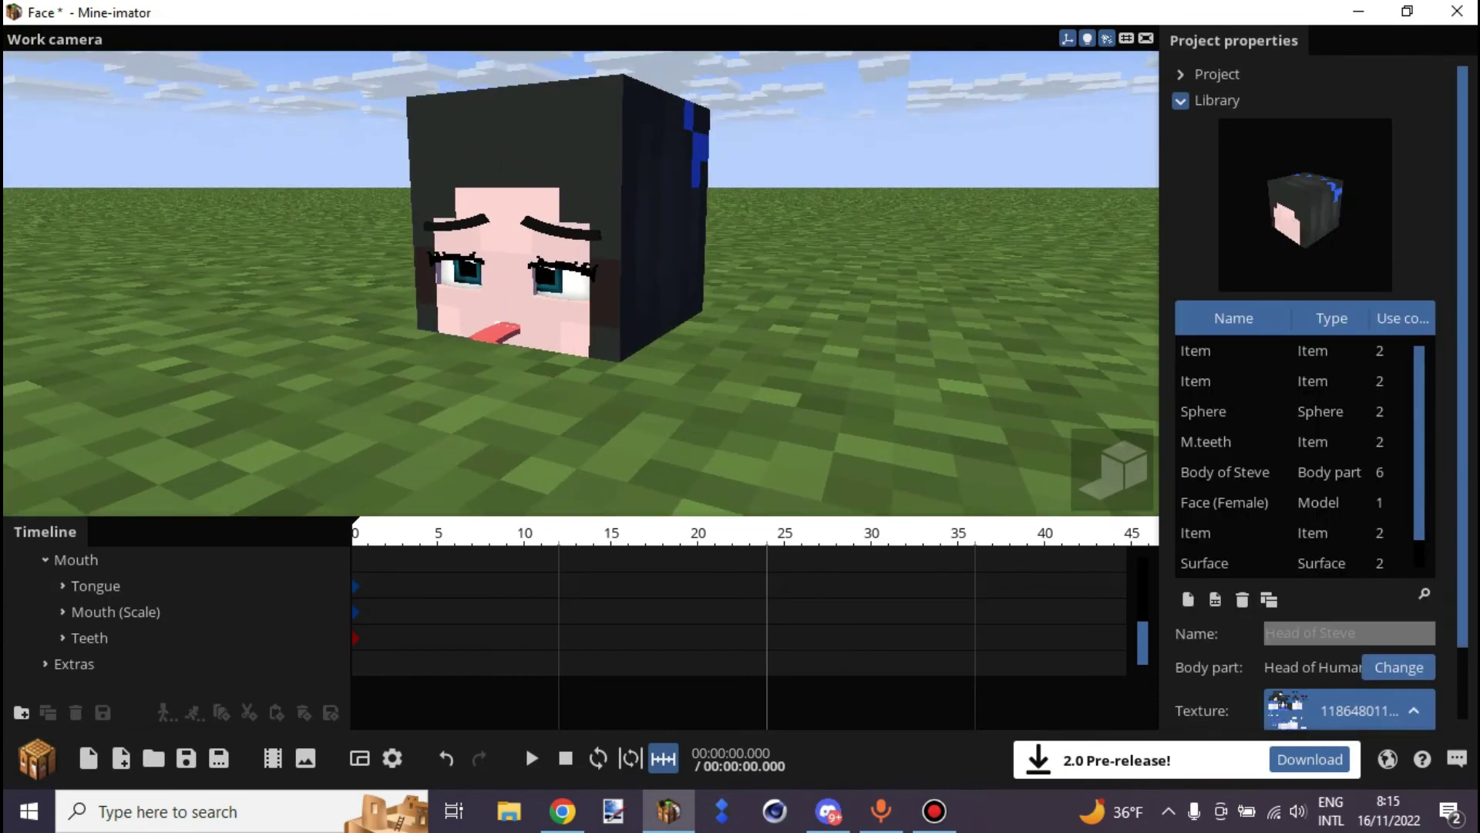
Undo the Tongue's rotation, scale and position changes and deselect it.
click(96, 585)
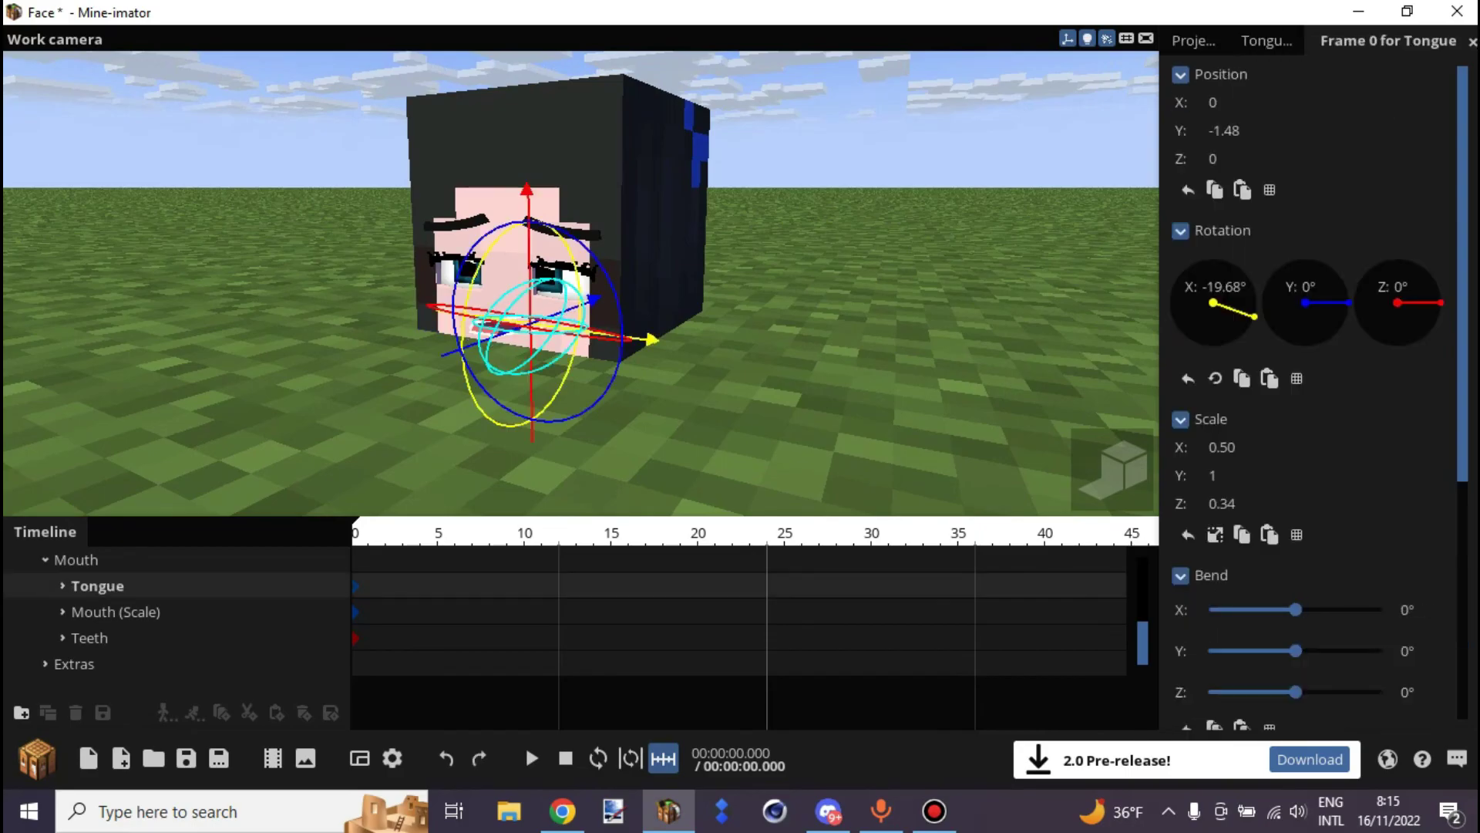
key(ctrl+z)
key(ctrl+z)
key(ctrl+z)
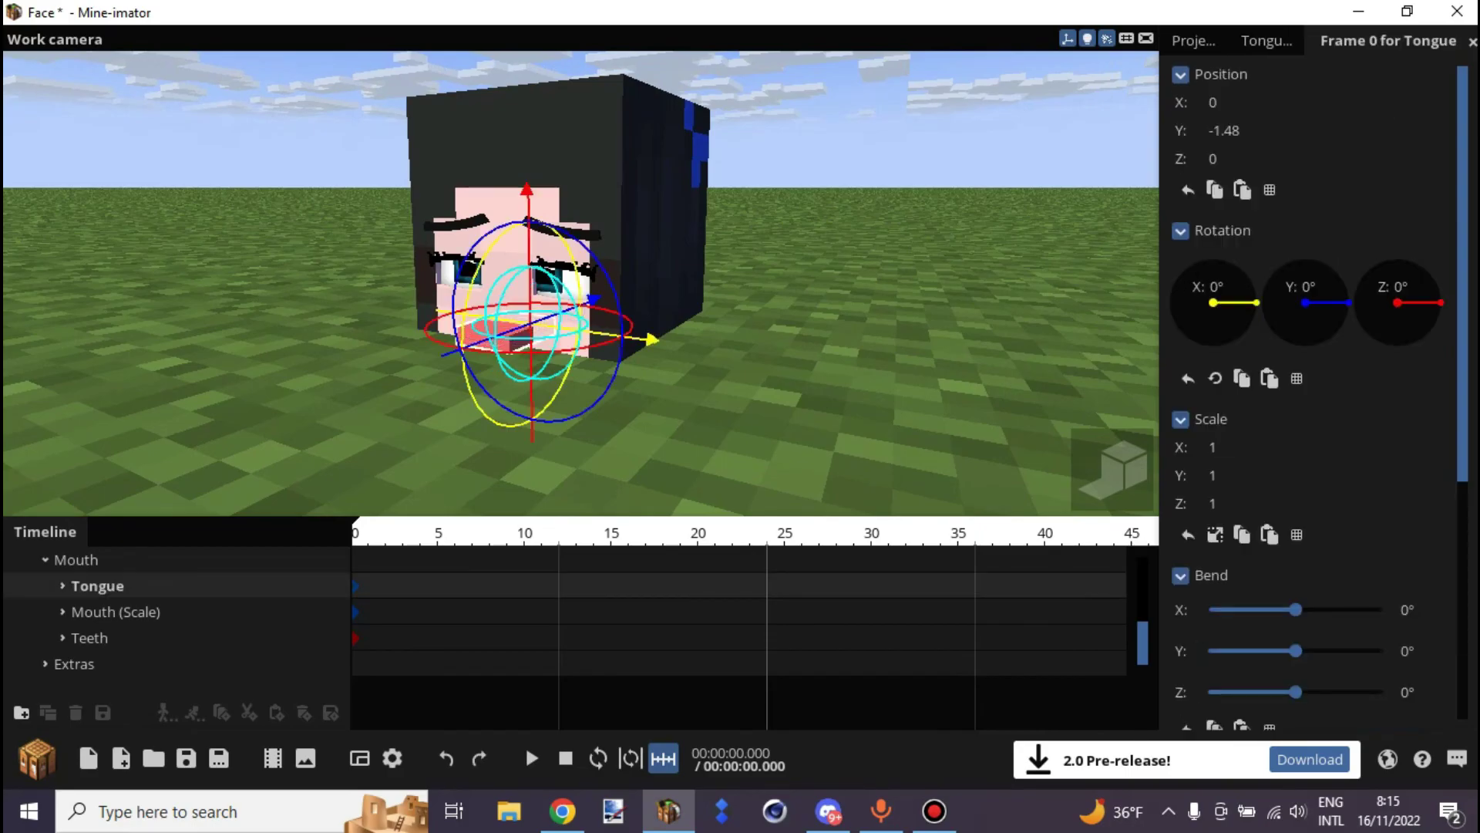
key(ctrl+z)
key(ctrl+z)
click(62, 638)
click(254, 432)
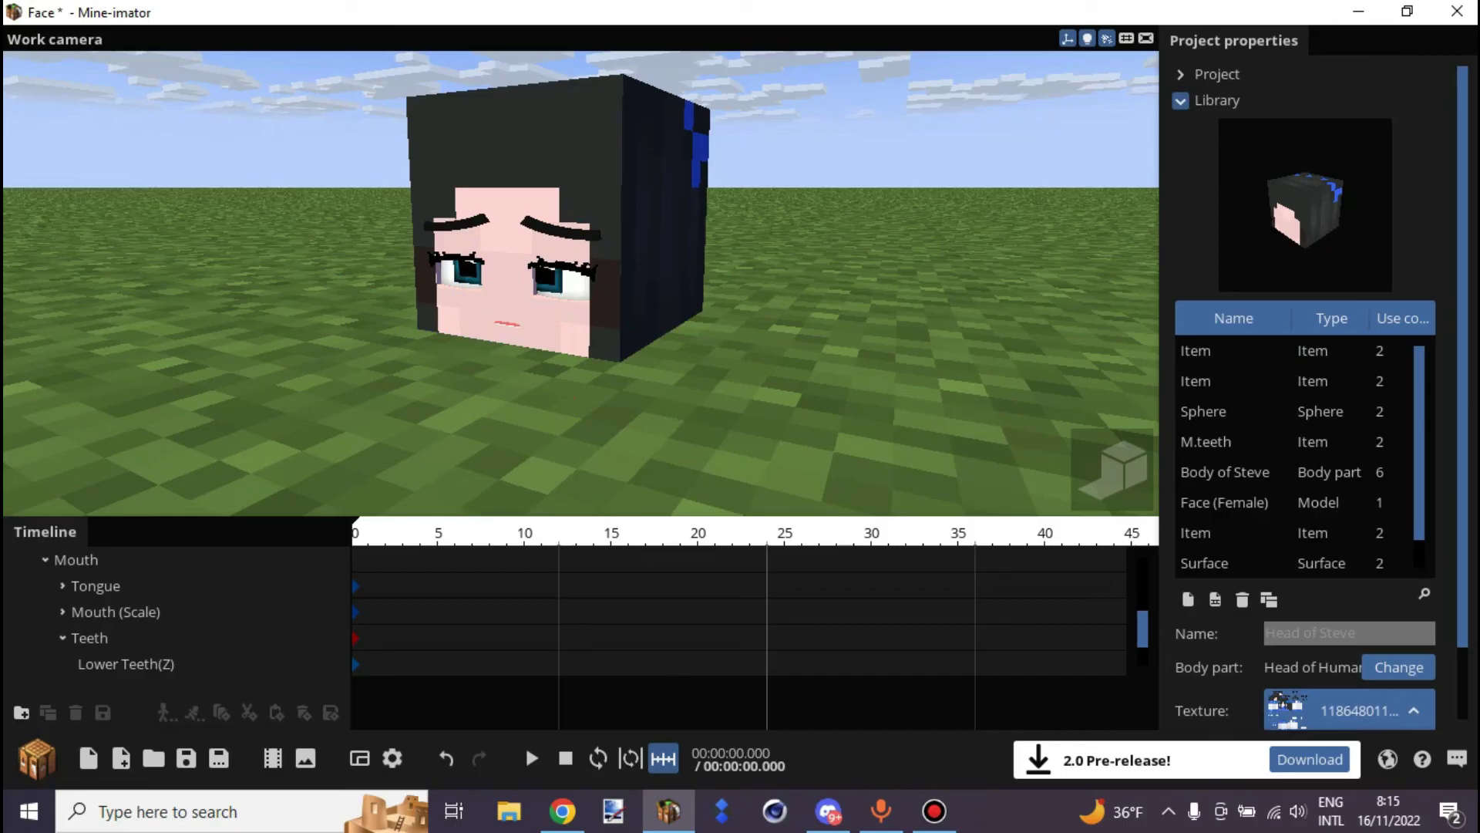
Show the Hat of Steve over the face and collapse the Head of Steve group in the timeline.
right_drag(580, 283, 551, 268)
drag(581, 283, 748, 274)
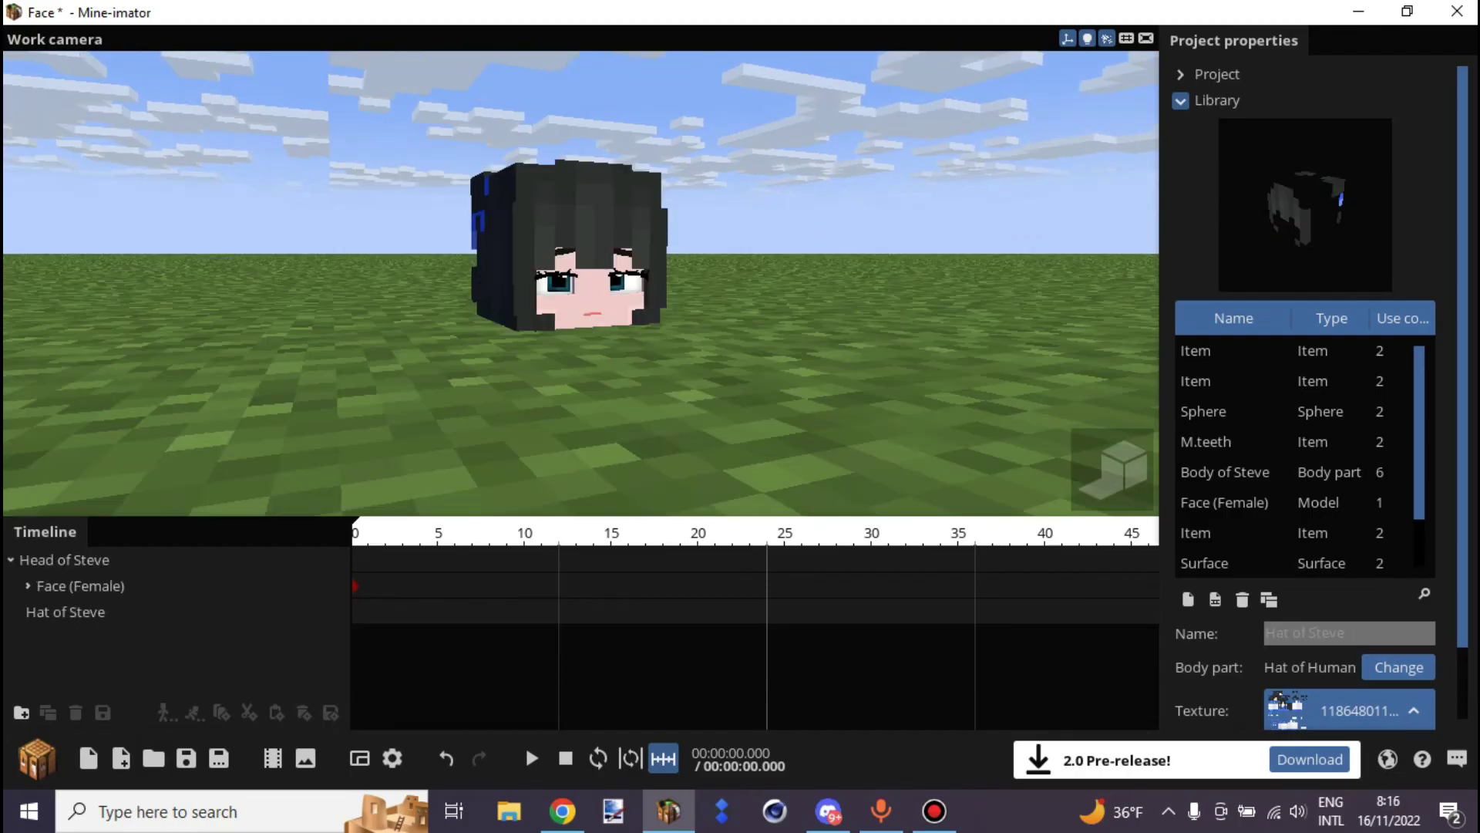
click(11, 559)
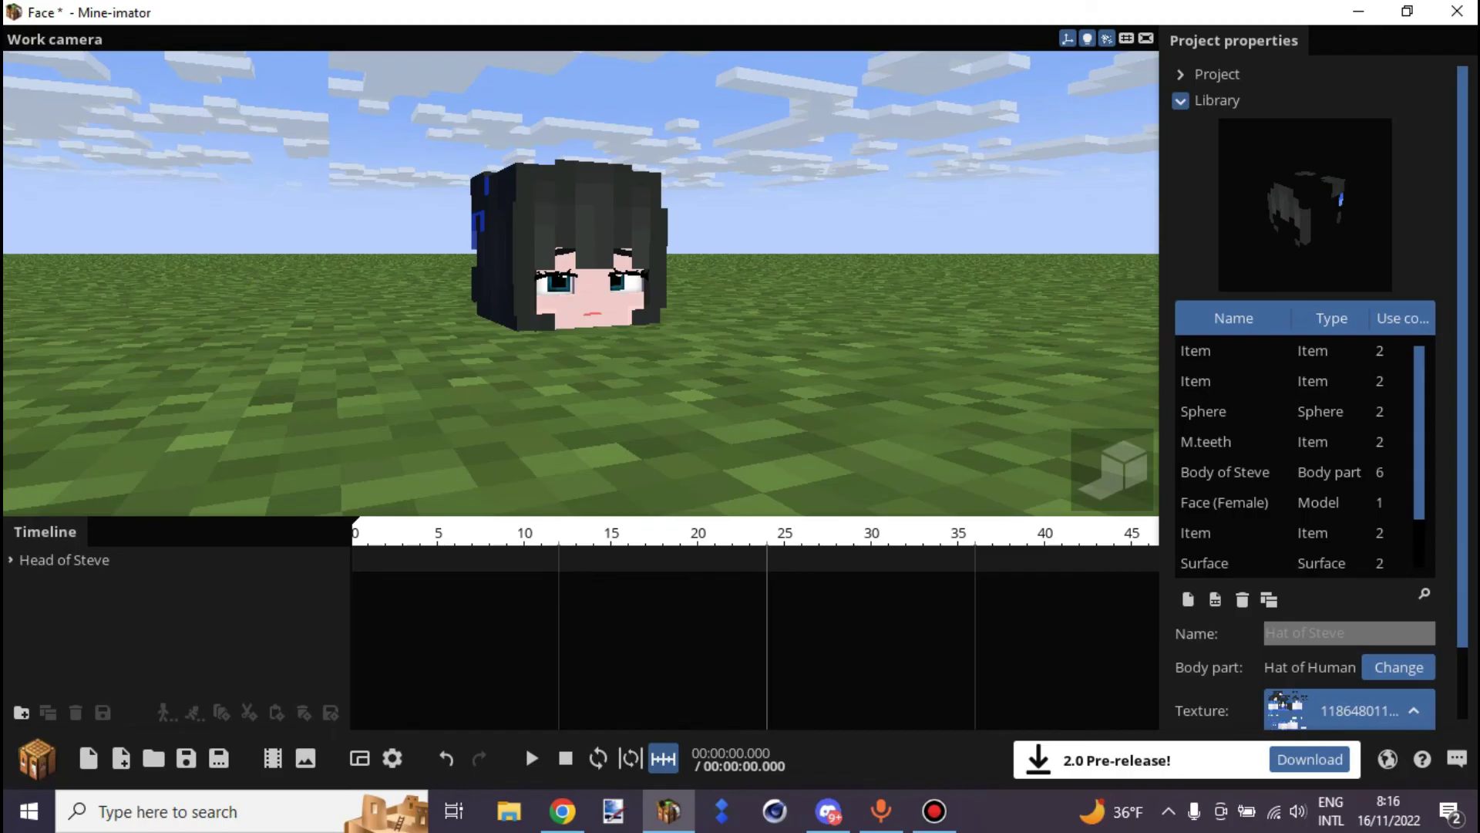
drag(580, 309, 595, 293)
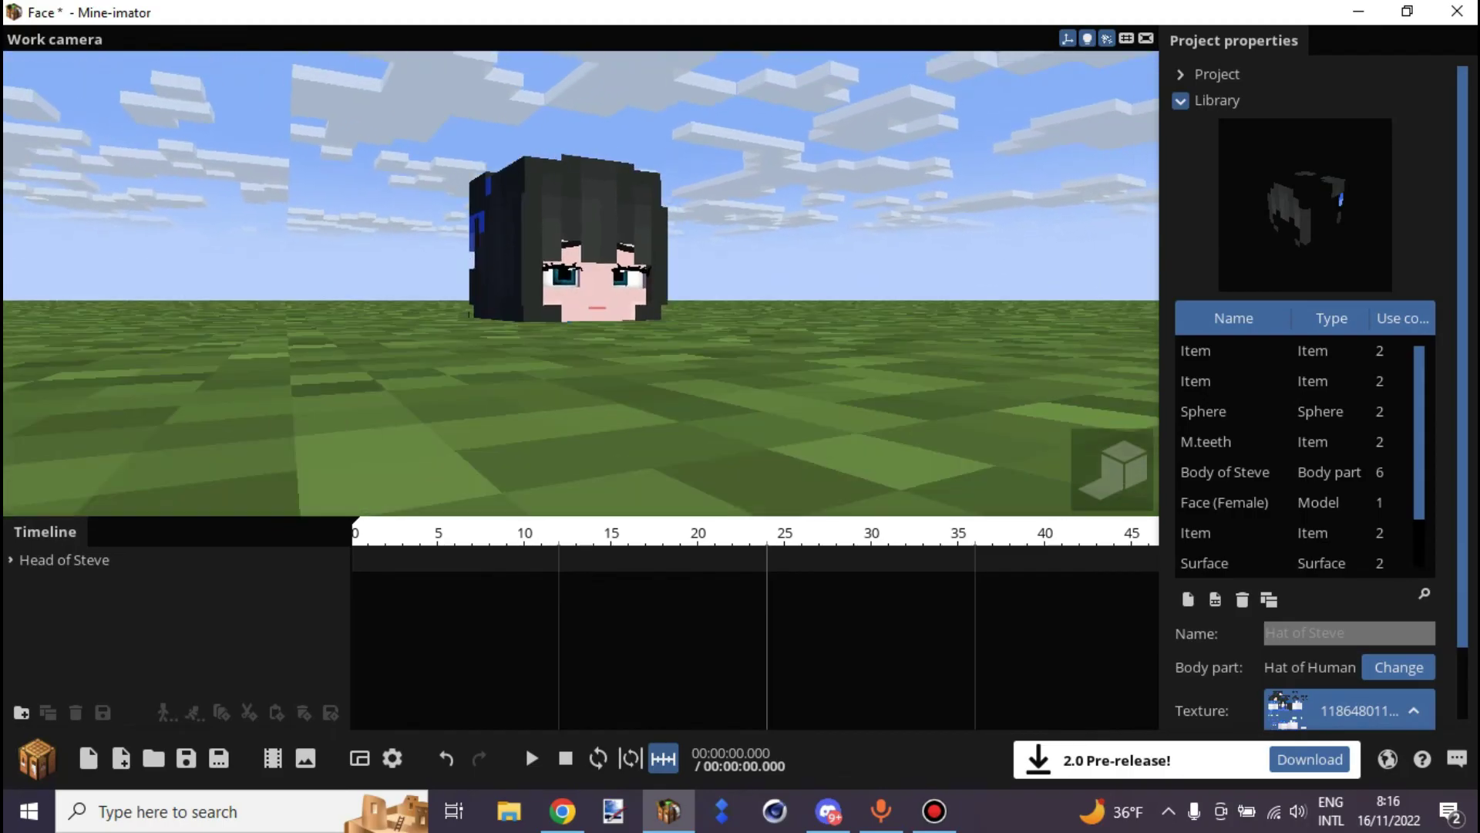
right_drag(579, 285, 579, 362)
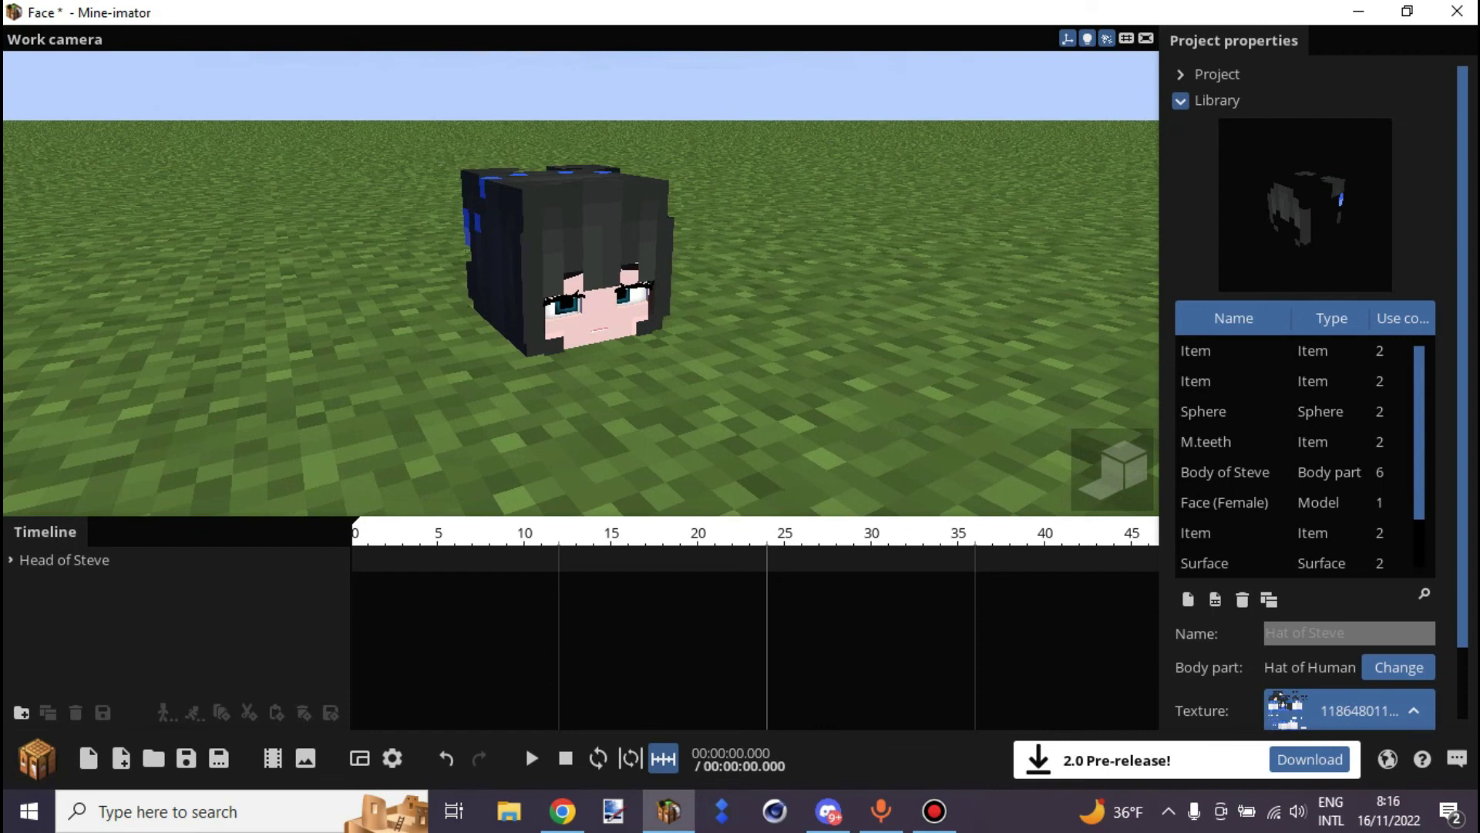
drag(580, 285, 571, 258)
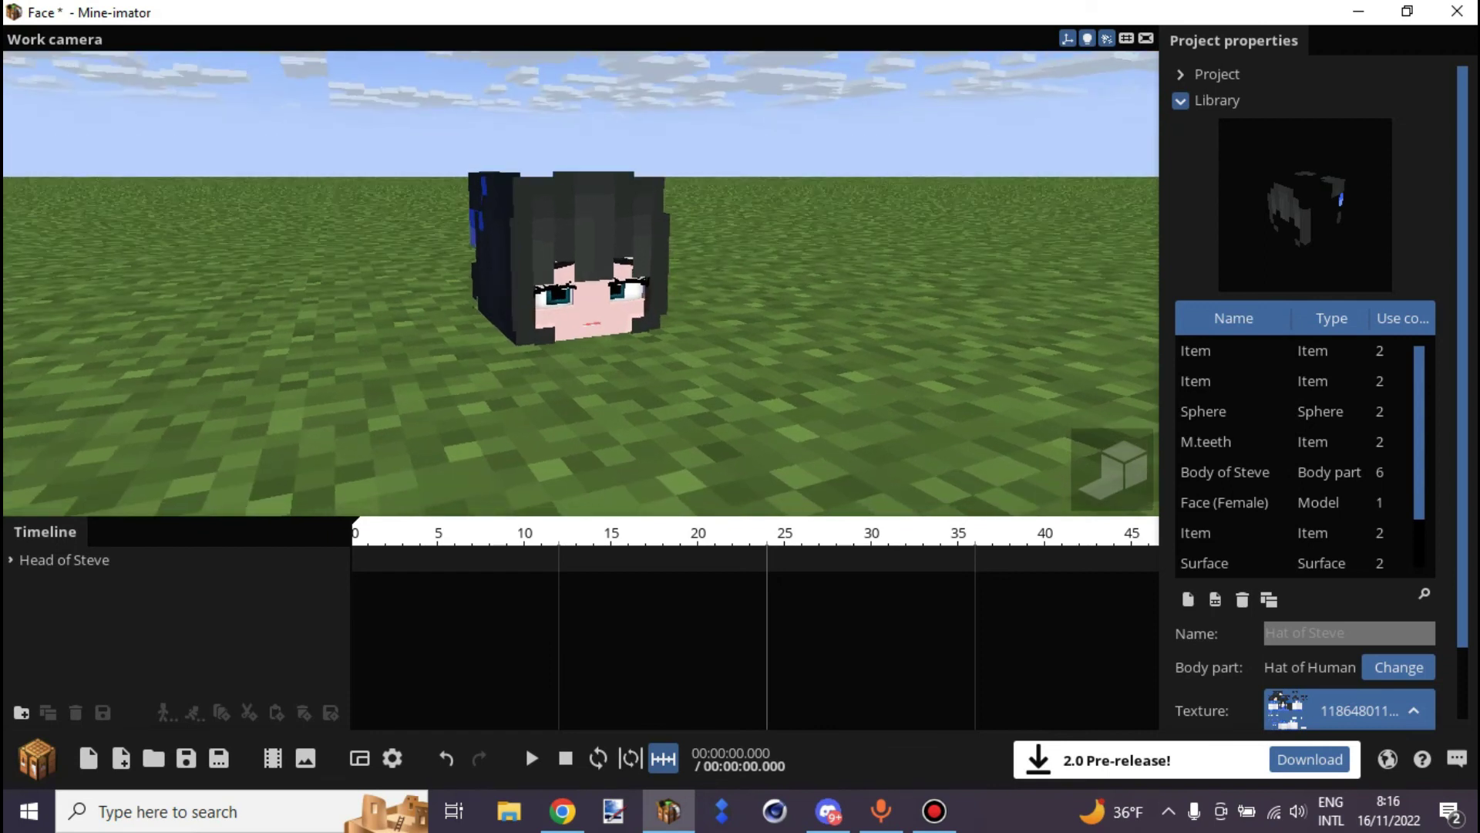